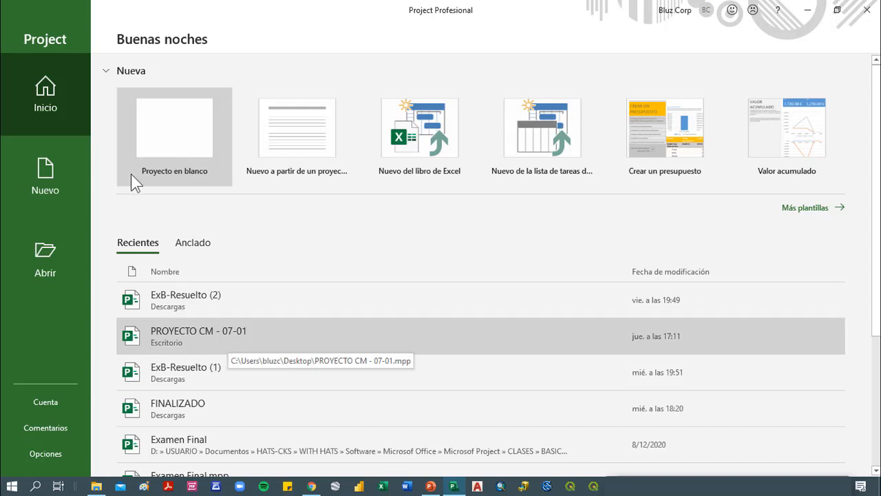
Open the recent project file PROYECTO CM - 07-01
{"action": "left_click", "coordinate": [173, 337]}
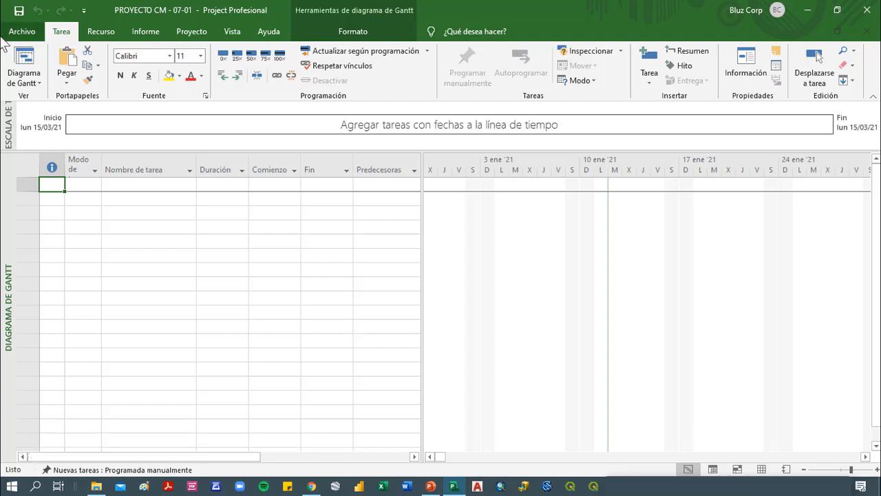
{"action": "left_click", "coordinate": [224, 267]}
{"action": "left_click", "coordinate": [177, 311]}
{"action": "left_click", "coordinate": [170, 230]}
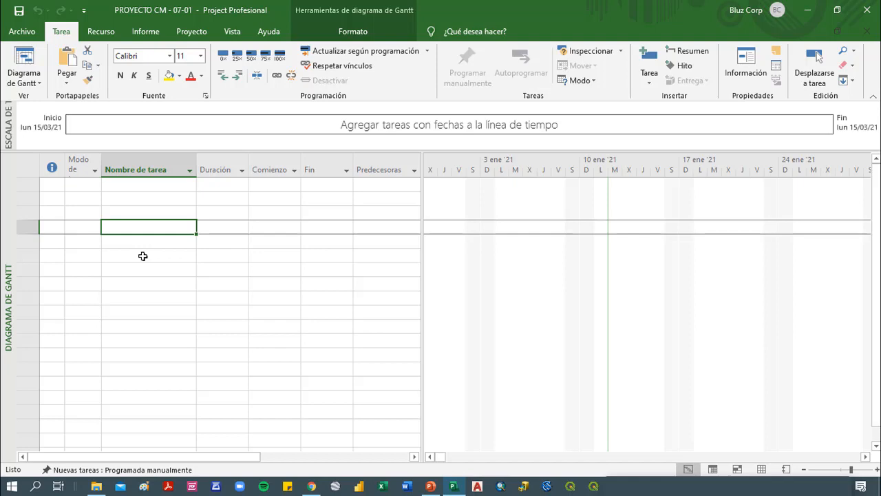
Examine the project's advanced properties summary and its start date in the project information
{"action": "left_click", "coordinate": [32, 33]}
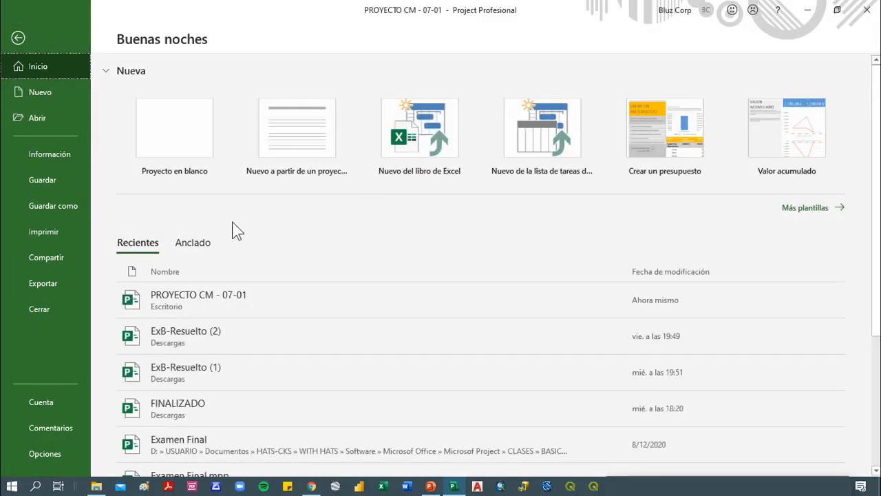
{"action": "left_click", "coordinate": [83, 163]}
{"action": "left_click", "coordinate": [613, 158]}
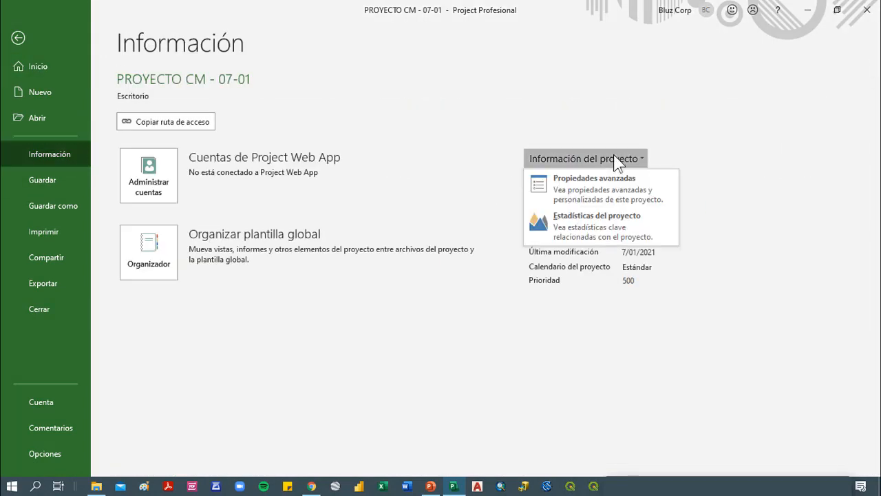
{"action": "left_click", "coordinate": [617, 191]}
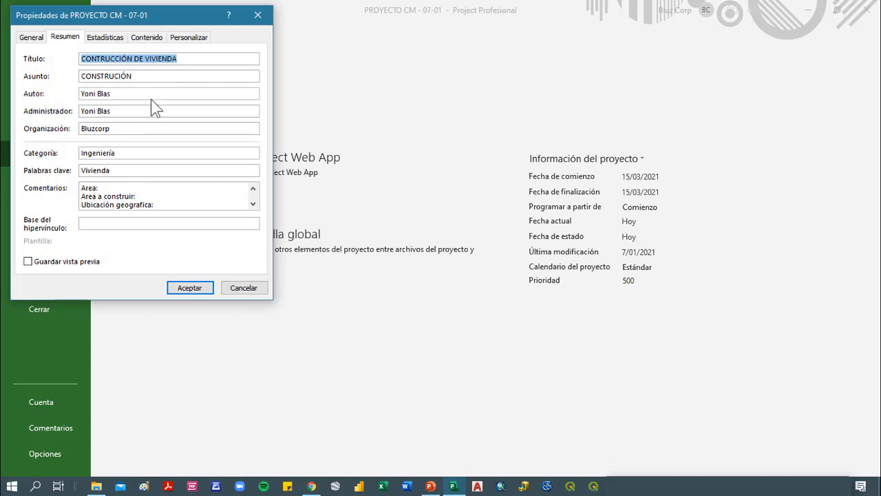
{"action": "left_click", "coordinate": [259, 14]}
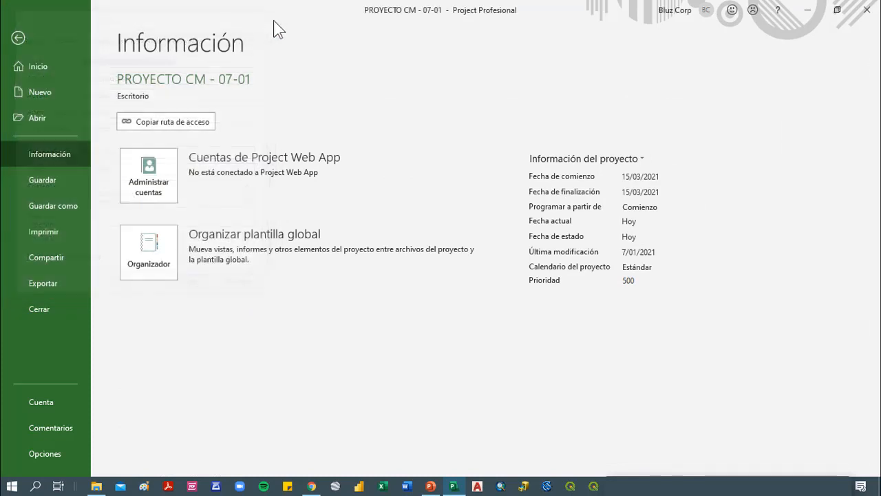
{"action": "left_click", "coordinate": [641, 176]}
{"action": "left_click_drag", "start_coordinate": [642, 176], "coordinate": [629, 176]}
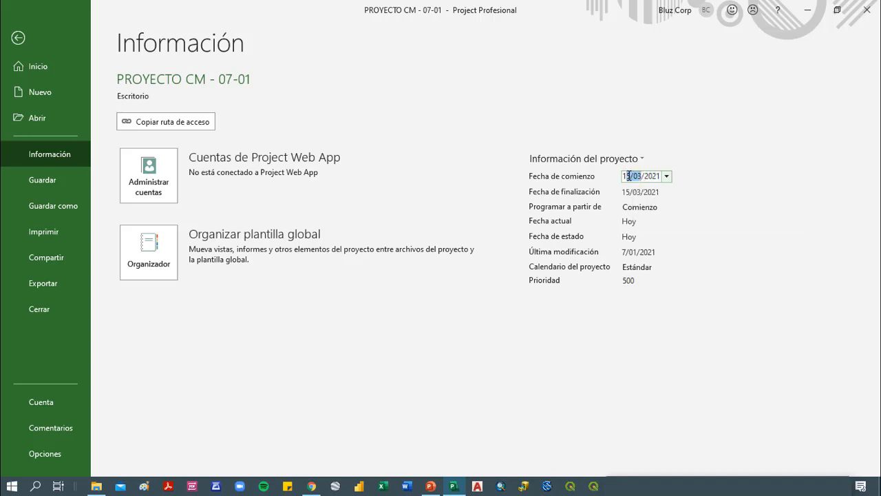
{"action": "left_click", "coordinate": [621, 351]}
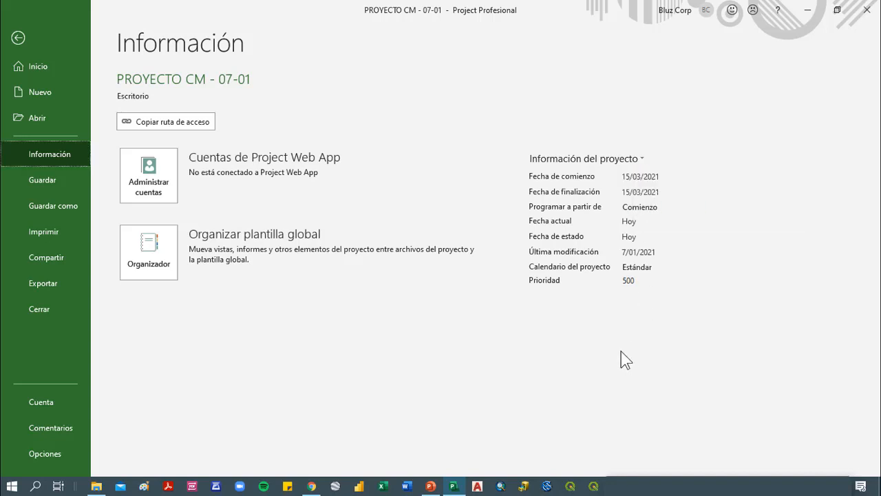
Recheck the advanced properties and the start date, and return to the Gantt chart's task table
{"action": "left_click", "coordinate": [597, 157]}
{"action": "left_click", "coordinate": [618, 186]}
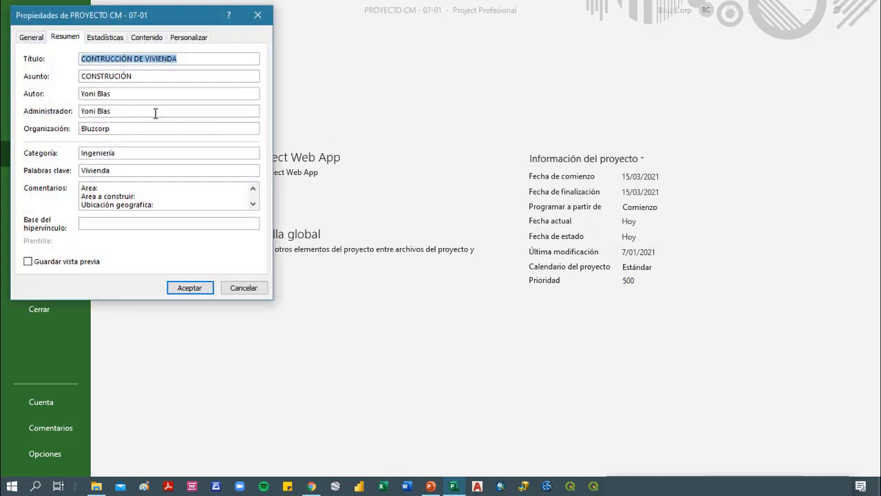
{"action": "left_click", "coordinate": [259, 15]}
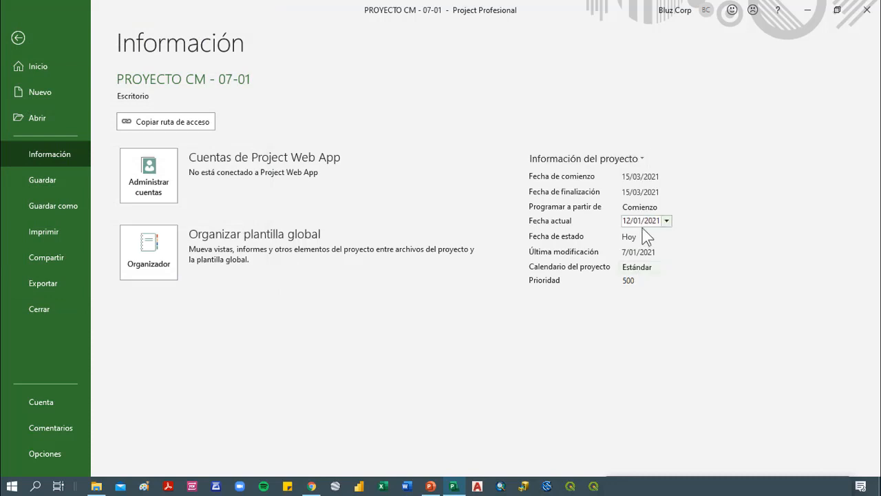
{"action": "left_click", "coordinate": [640, 176]}
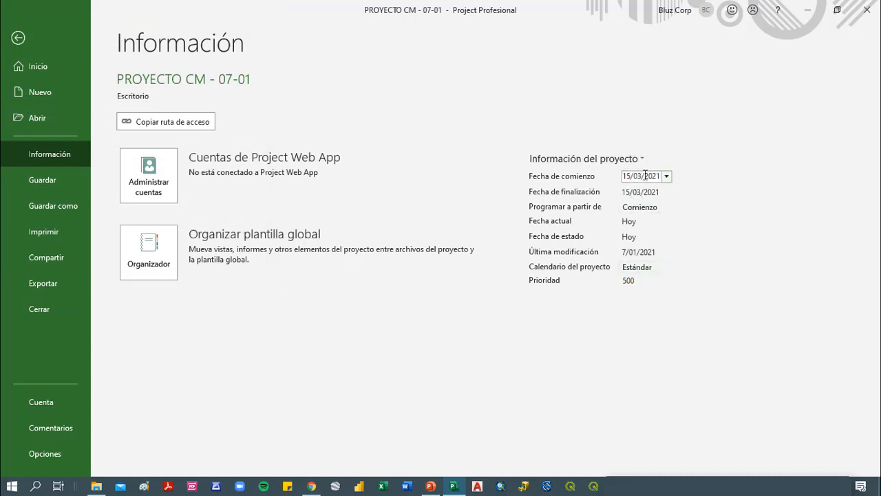
{"action": "left_click_drag", "start_coordinate": [640, 176], "coordinate": [620, 177]}
{"action": "left_click", "coordinate": [515, 363]}
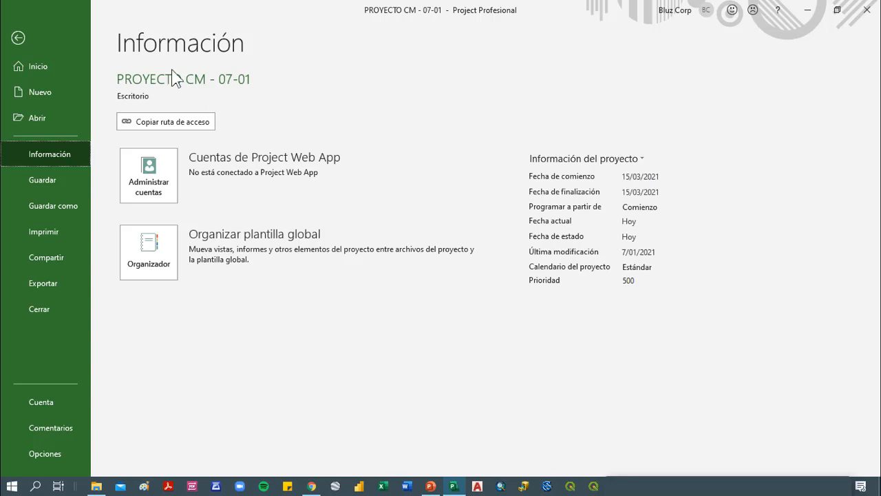
{"action": "left_click", "coordinate": [28, 34]}
{"action": "left_click", "coordinate": [150, 198]}
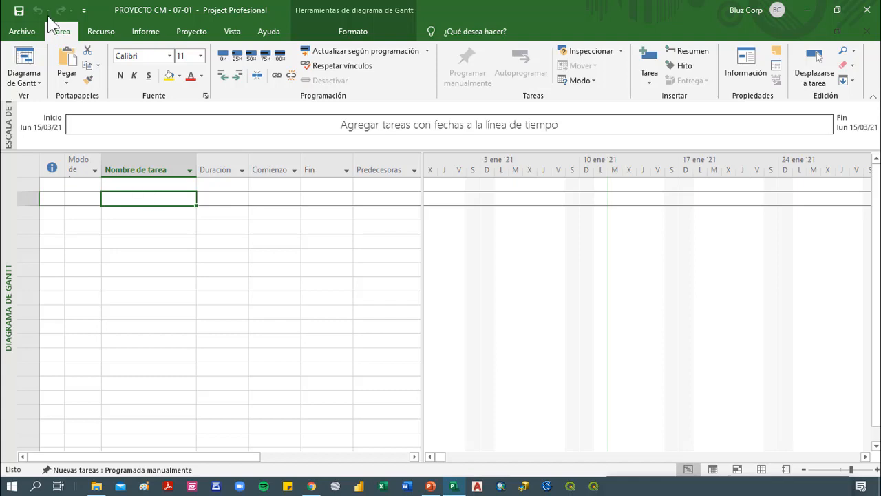
Save a copy of the project in the Escritorio folder under the name PROYECTO CM - 12-01
{"action": "left_click", "coordinate": [22, 31]}
{"action": "left_click", "coordinate": [61, 204]}
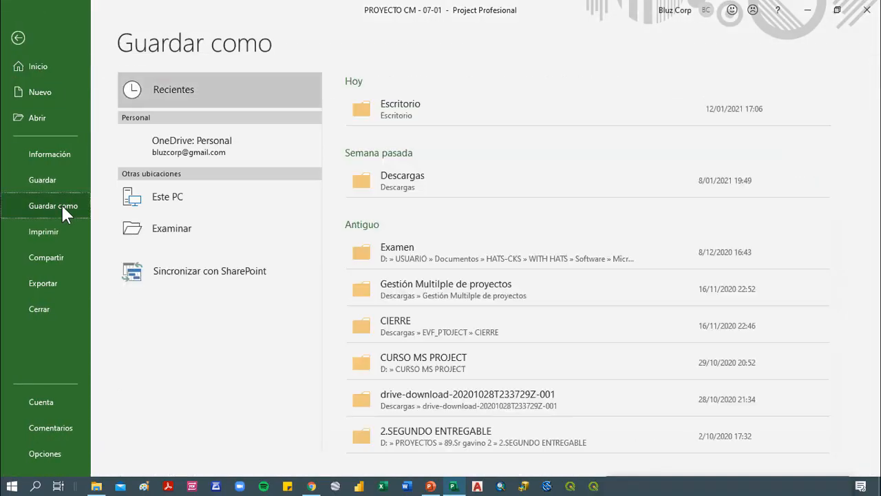
{"action": "left_click", "coordinate": [396, 148]}
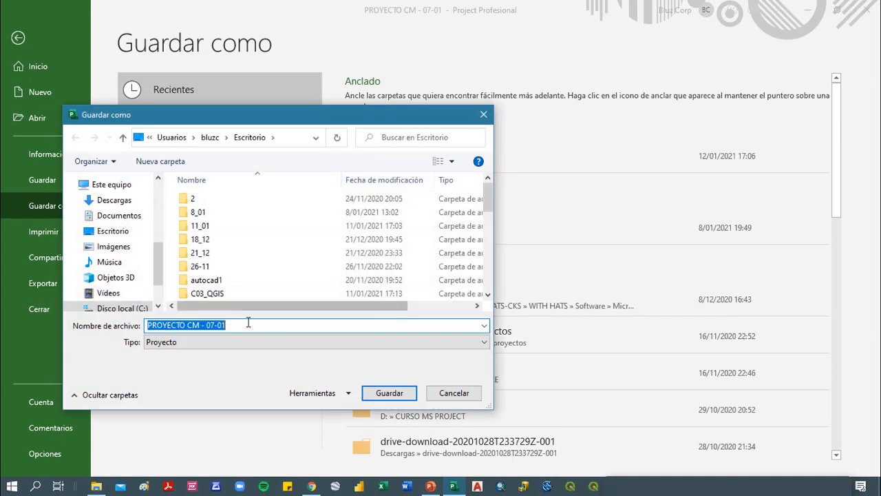
{"action": "left_click", "coordinate": [211, 325]}
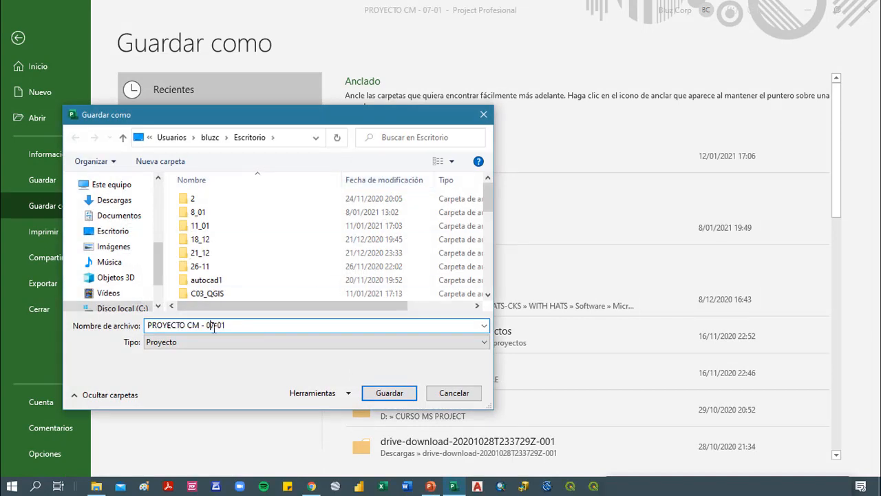
{"action": "key", "text": "shift+Right"}
{"action": "key", "text": "BackSpace"}
{"action": "key", "text": "BackSpace"}
{"action": "type", "text": "12"}
{"action": "left_click", "coordinate": [407, 392]}
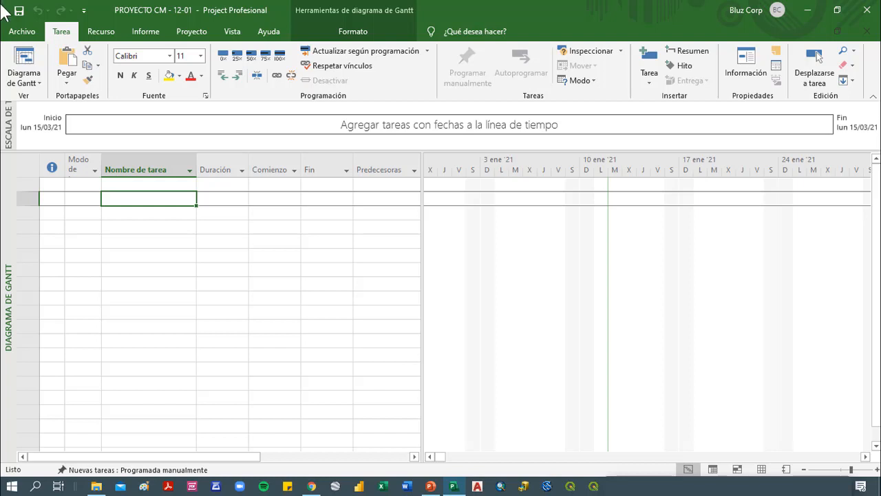
Review the advanced properties summary of the PROYECTO CM - 12-01 copy and return to the Gantt chart
{"action": "left_click", "coordinate": [28, 31]}
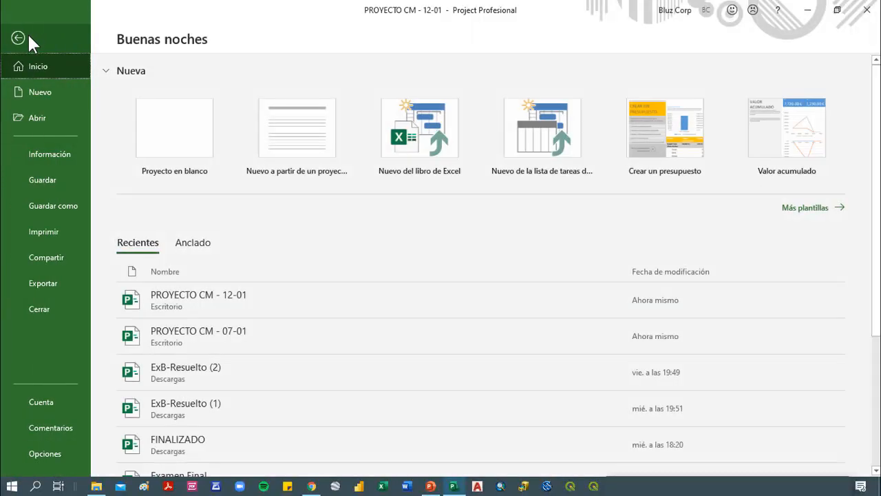
{"action": "left_click", "coordinate": [39, 152]}
{"action": "left_click", "coordinate": [622, 166]}
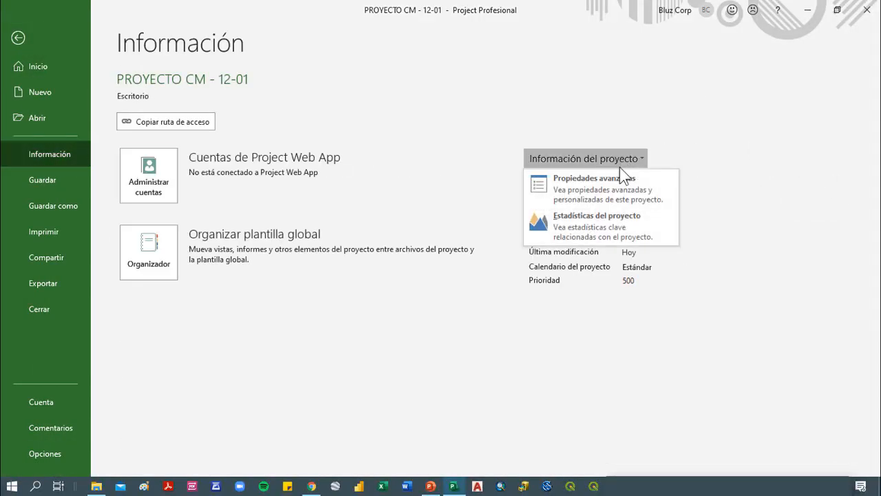
{"action": "left_click", "coordinate": [618, 196]}
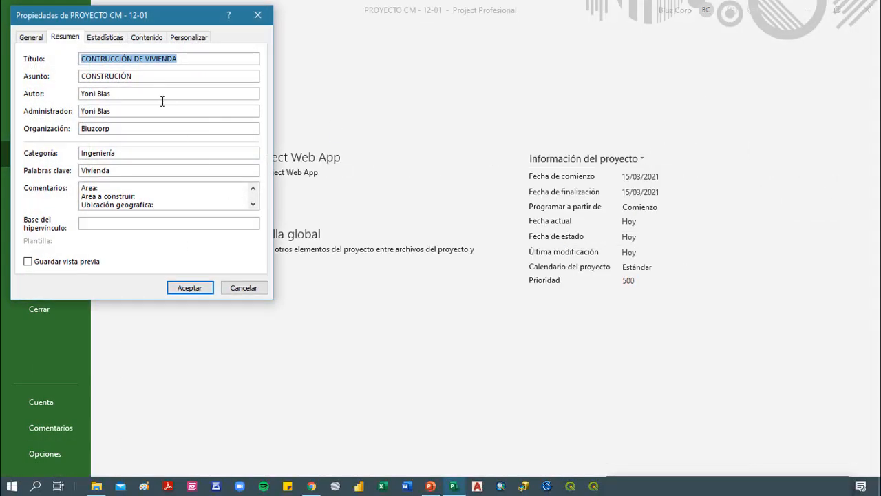
{"action": "left_click", "coordinate": [266, 20]}
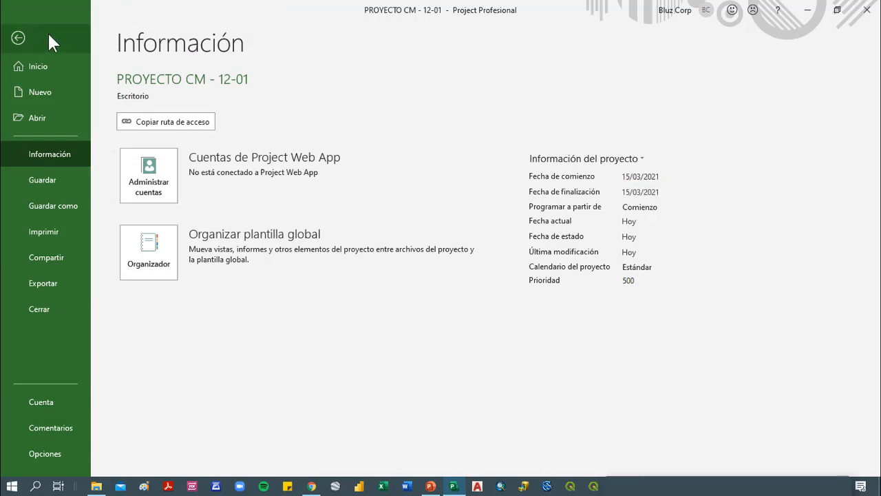
{"action": "left_click", "coordinate": [18, 38]}
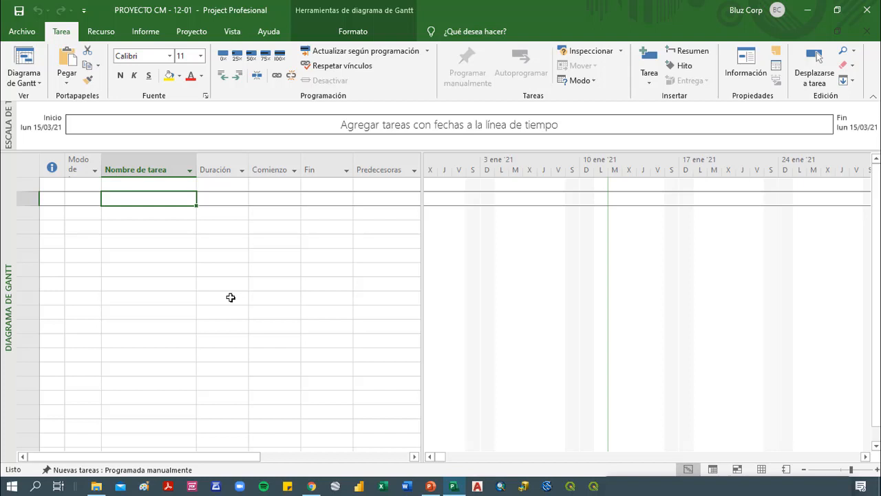
In the Estándar calendar's default work week, switch Lunes through Viernes to specific working periods
{"action": "left_click", "coordinate": [188, 31]}
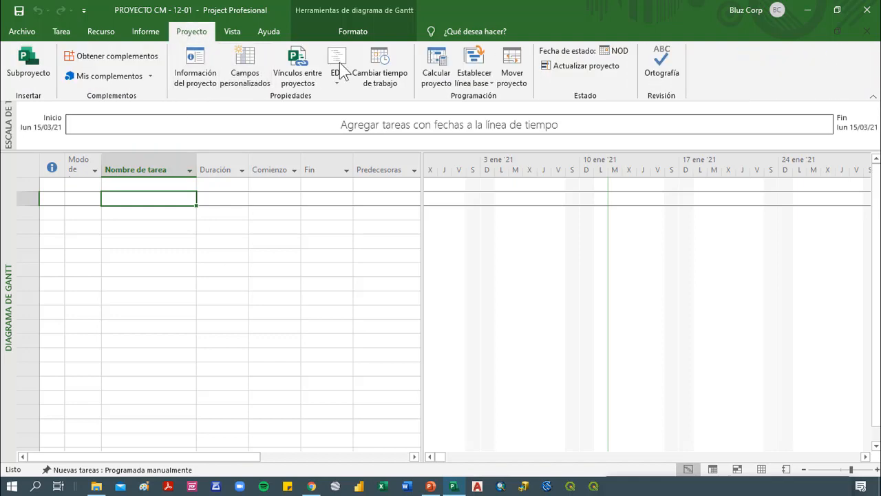
{"action": "left_click", "coordinate": [381, 76]}
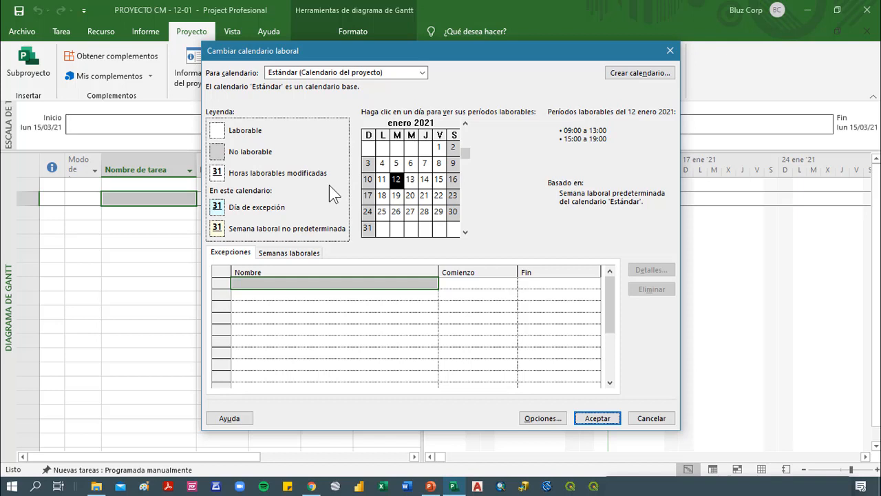
{"action": "left_click", "coordinate": [303, 252]}
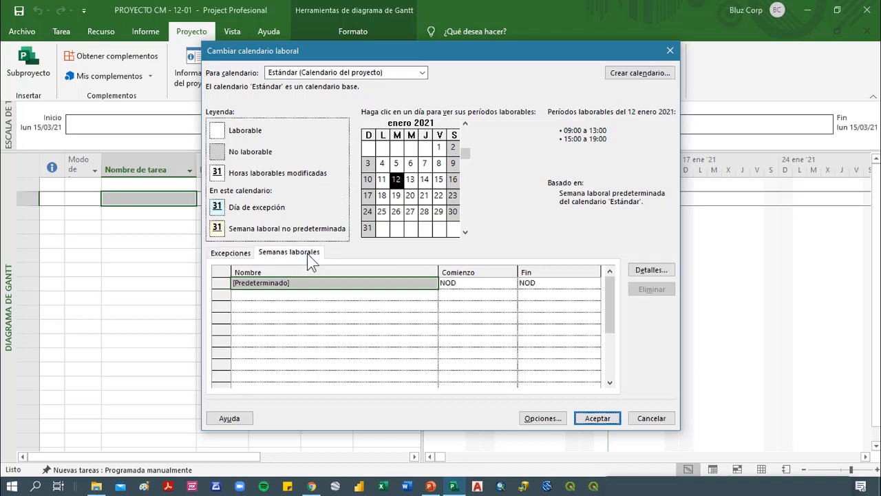
{"action": "left_click", "coordinate": [651, 269]}
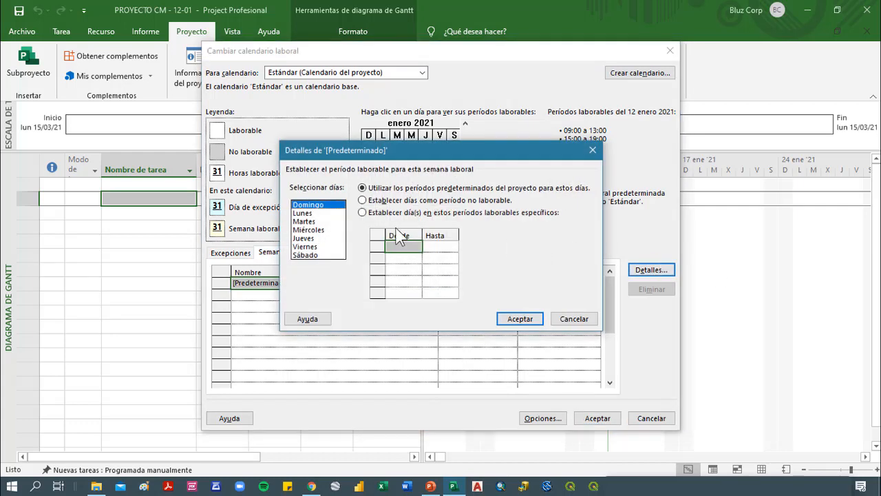
{"action": "left_click", "coordinate": [303, 214]}
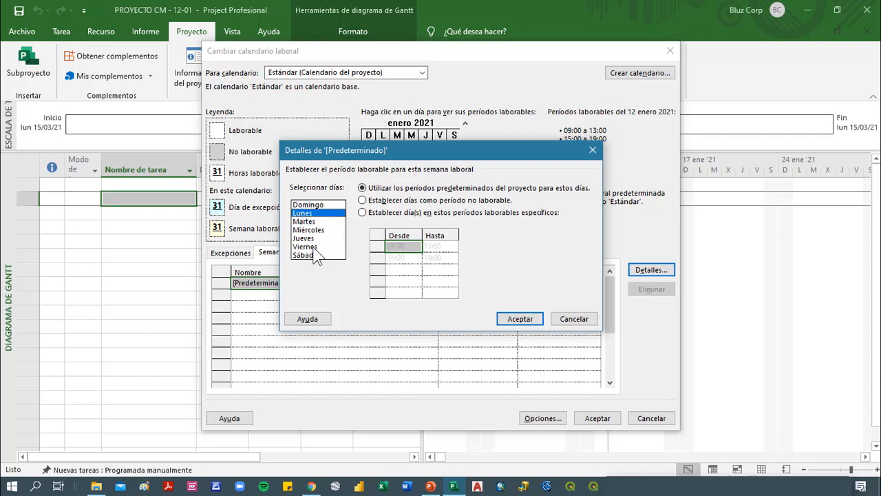
{"action": "left_click", "coordinate": [309, 246], "text": "shift"}
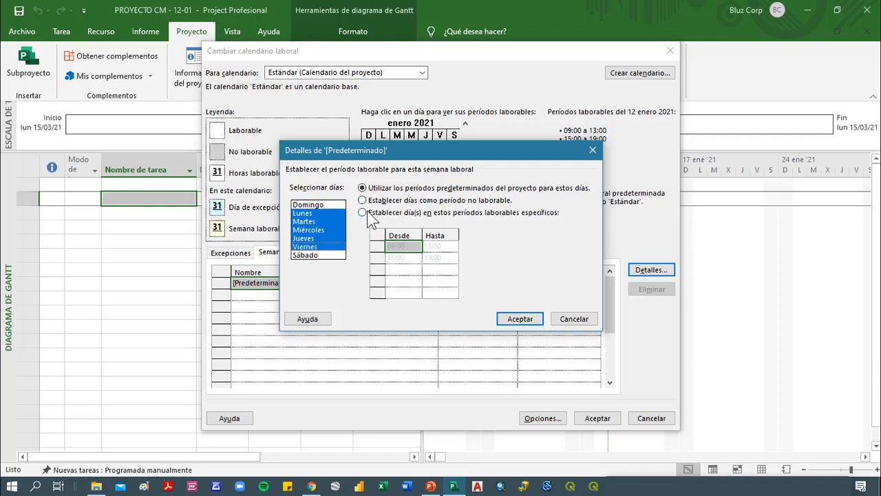
{"action": "left_click", "coordinate": [378, 214]}
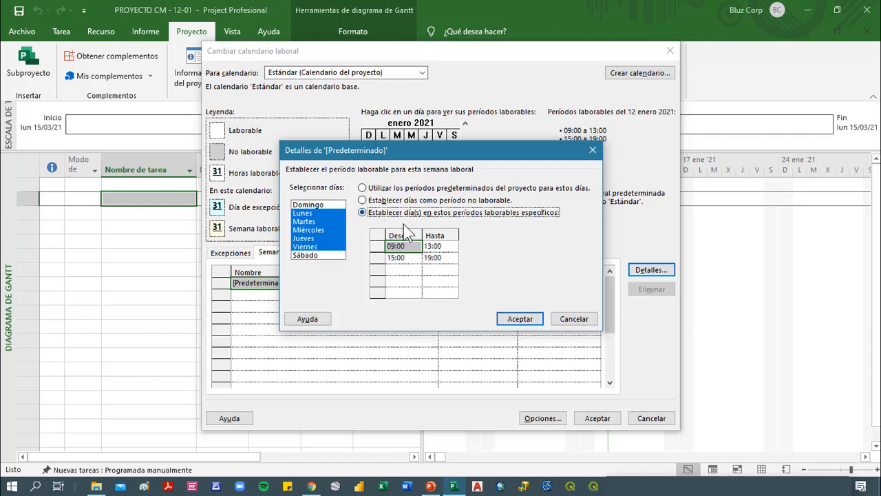
Set the second working period for Lunes through Viernes to run from 14:00 to 18:00
{"action": "left_click", "coordinate": [403, 252]}
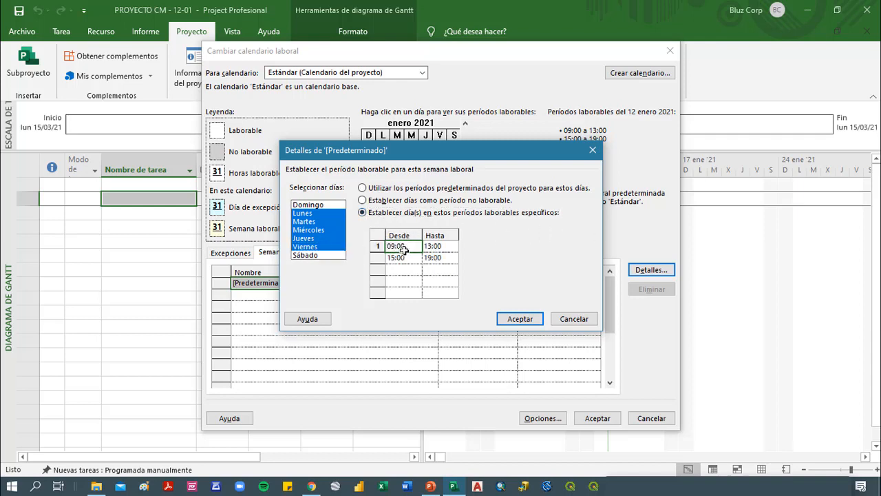
{"action": "key", "text": "Tab"}
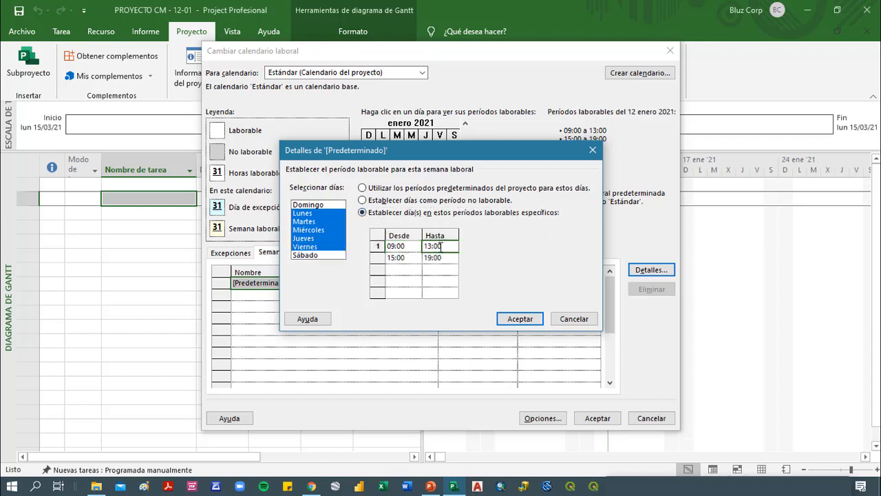
{"action": "left_click", "coordinate": [403, 257]}
{"action": "type", "text": "14"}
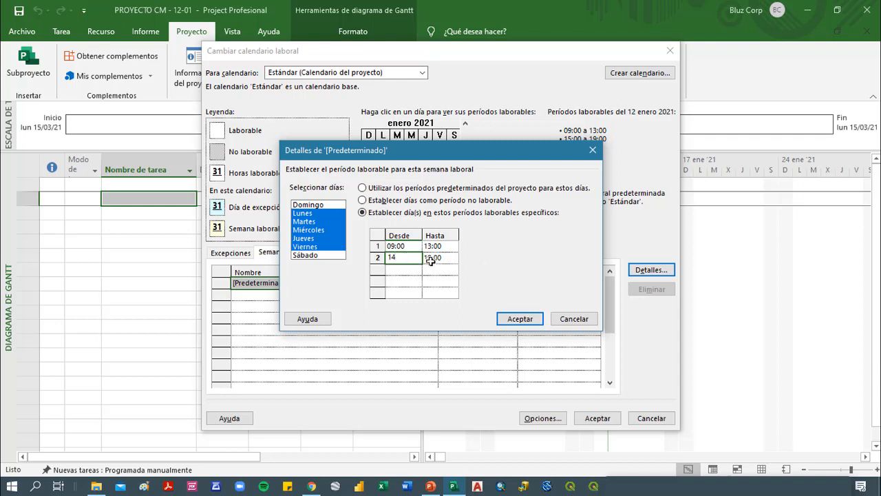
{"action": "left_click", "coordinate": [434, 259]}
{"action": "type", "text": "18"}
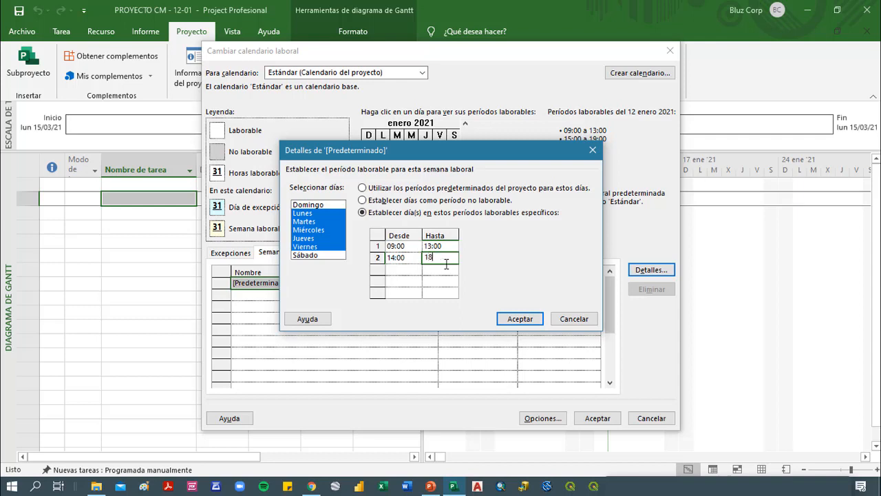
{"action": "left_click", "coordinate": [453, 273]}
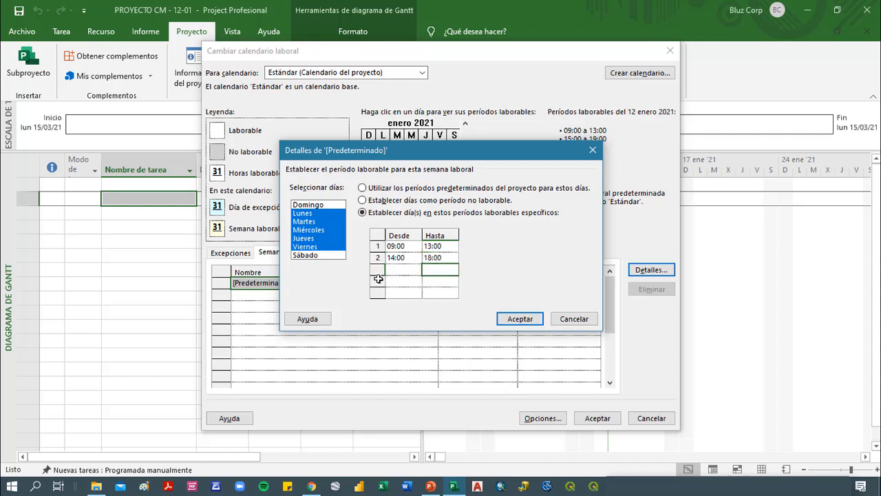
{"action": "left_click", "coordinate": [440, 279]}
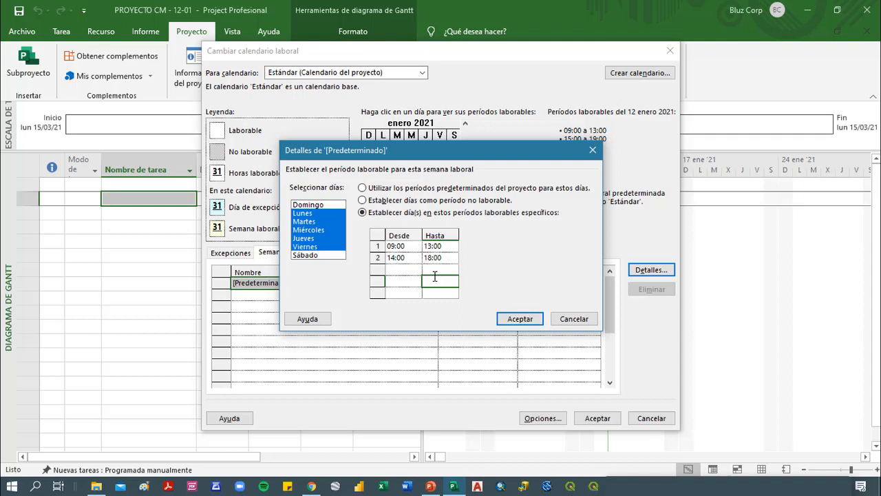
Set Sábado and Domingo as non-working days in the default work week and accept the work week details
{"action": "left_click", "coordinate": [315, 255]}
{"action": "left_click", "coordinate": [314, 205], "text": "ctrl"}
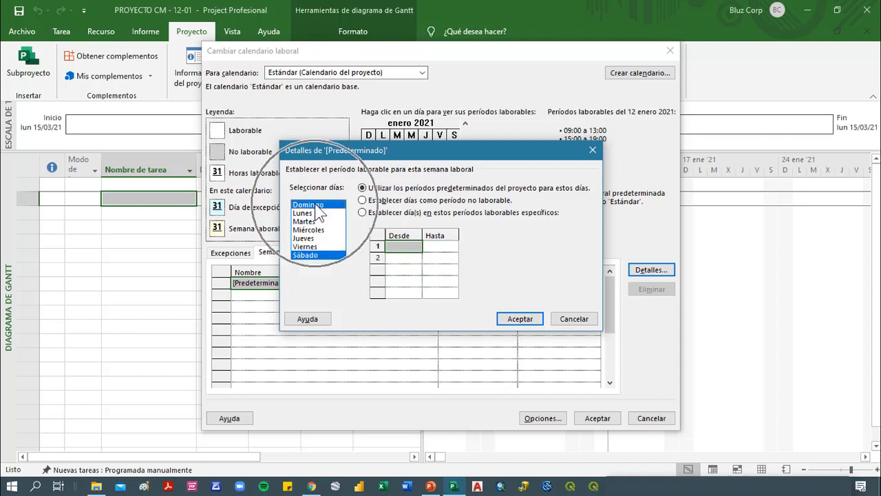
{"action": "left_click", "coordinate": [445, 200]}
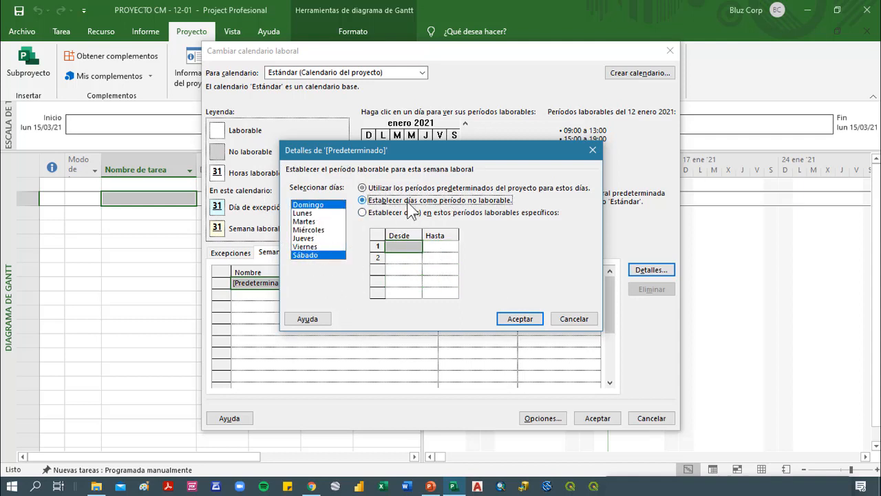
{"action": "left_click", "coordinate": [520, 319]}
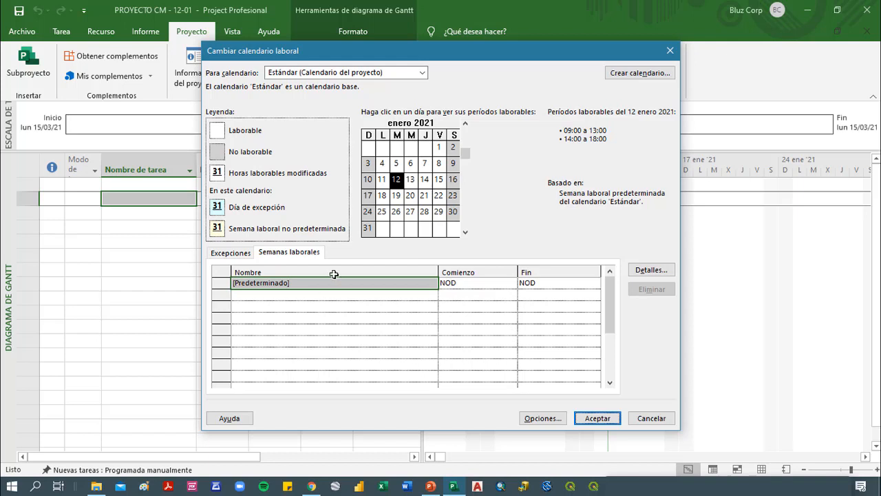
Examine the Estándar calendar's working days from February to June 2021, including the hours of 15 March and 1 May
{"action": "left_click", "coordinate": [230, 253]}
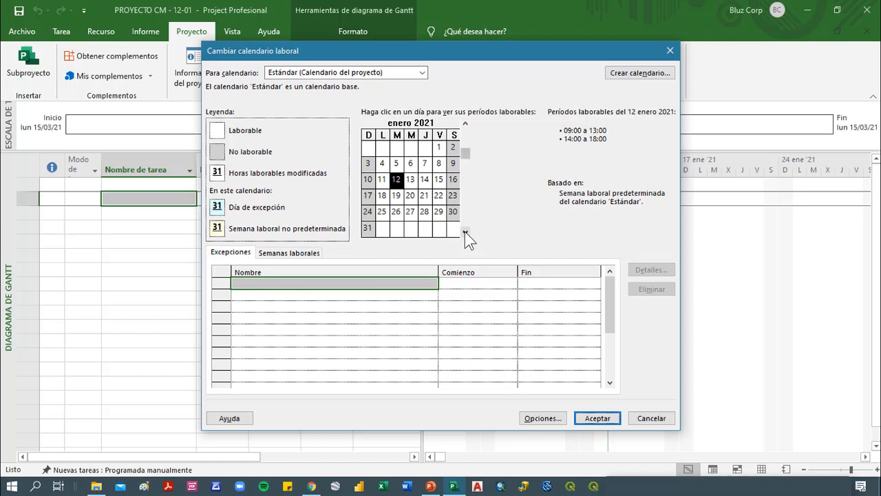
{"action": "left_click", "coordinate": [464, 231]}
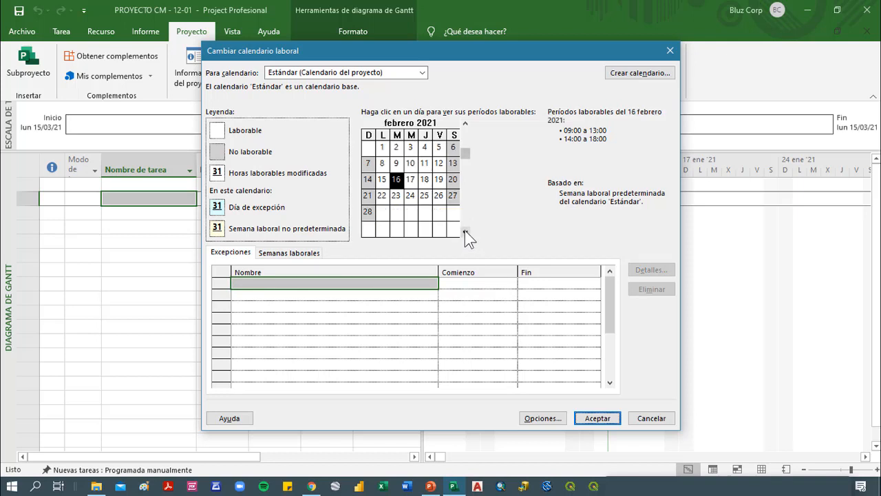
{"action": "left_click", "coordinate": [465, 232]}
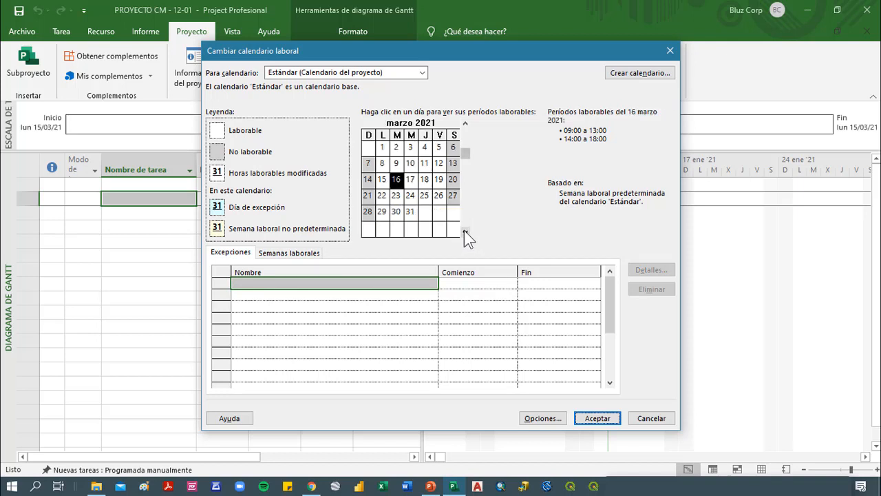
{"action": "left_click", "coordinate": [382, 181]}
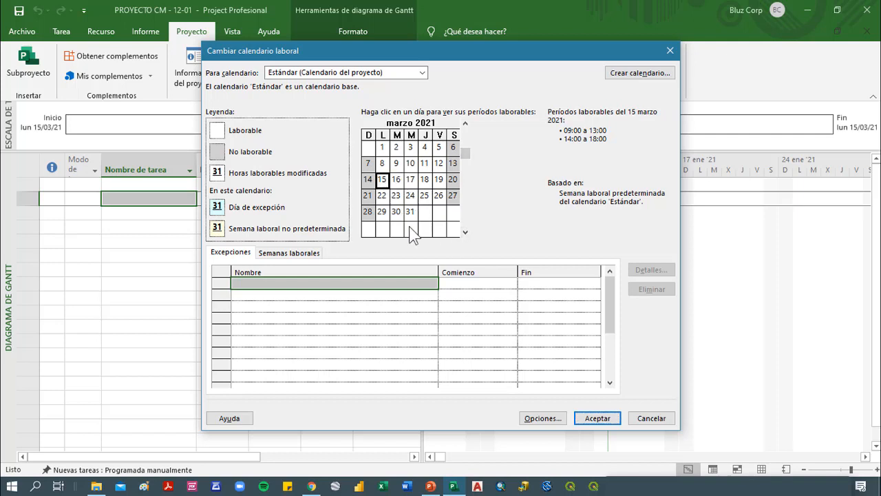
{"action": "left_click", "coordinate": [465, 232]}
{"action": "left_click", "coordinate": [466, 232]}
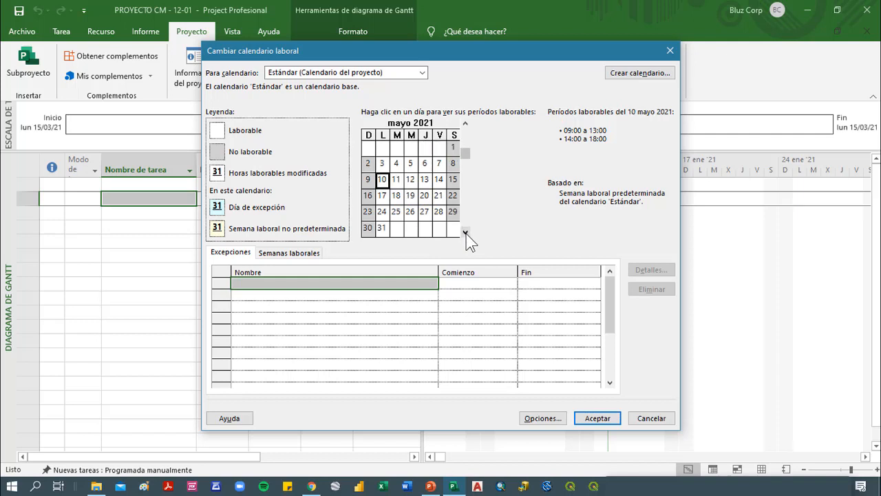
{"action": "left_click", "coordinate": [452, 149]}
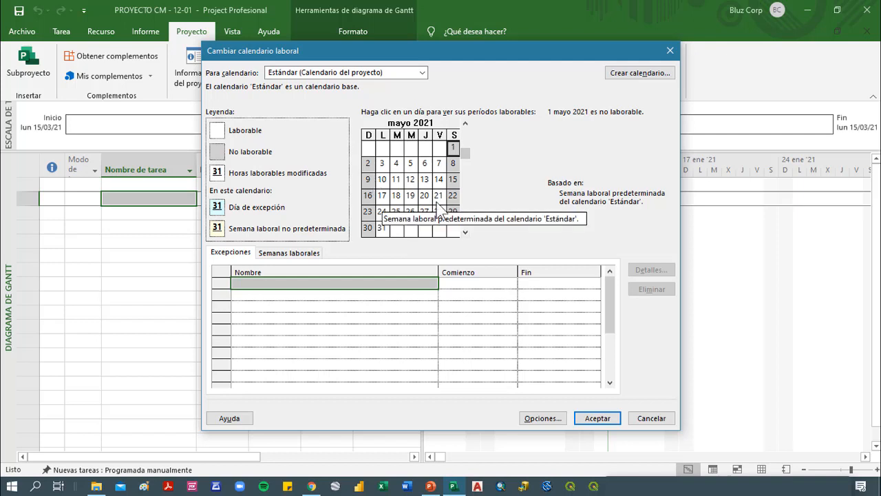
{"action": "left_click", "coordinate": [465, 232]}
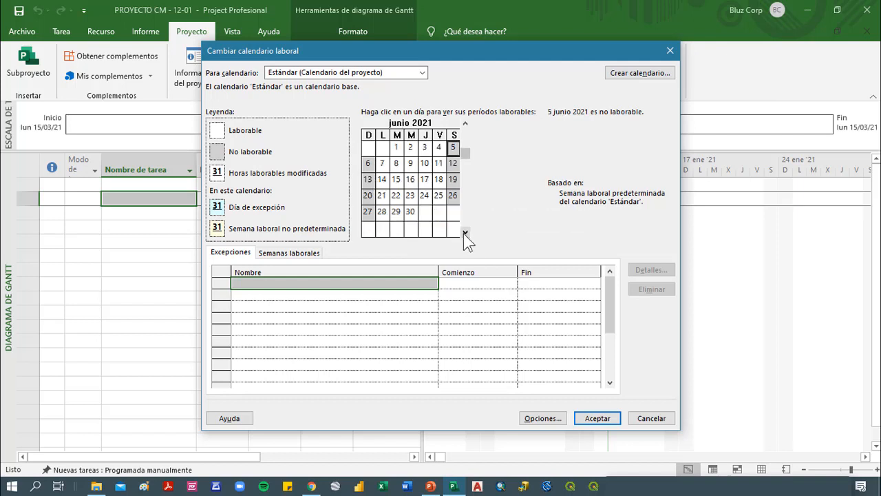
{"action": "left_click", "coordinate": [465, 124]}
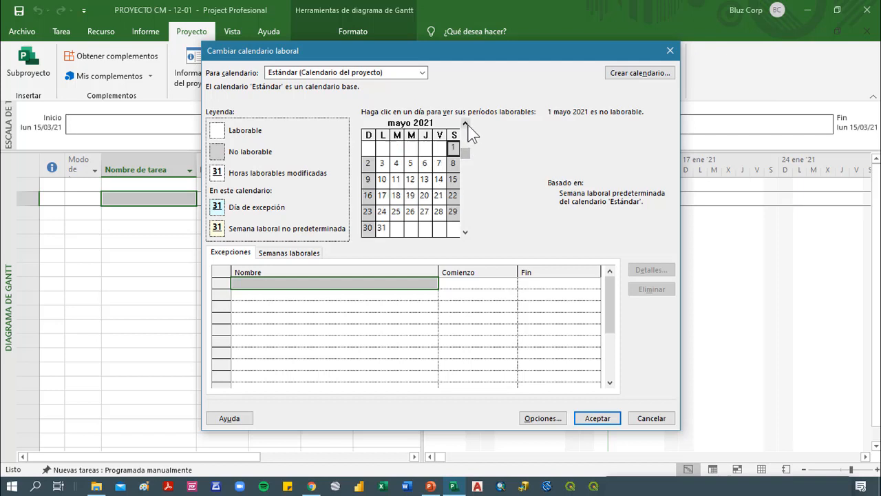
{"action": "left_click", "coordinate": [465, 124]}
{"action": "left_click", "coordinate": [465, 124]}
{"action": "left_click", "coordinate": [465, 124]}
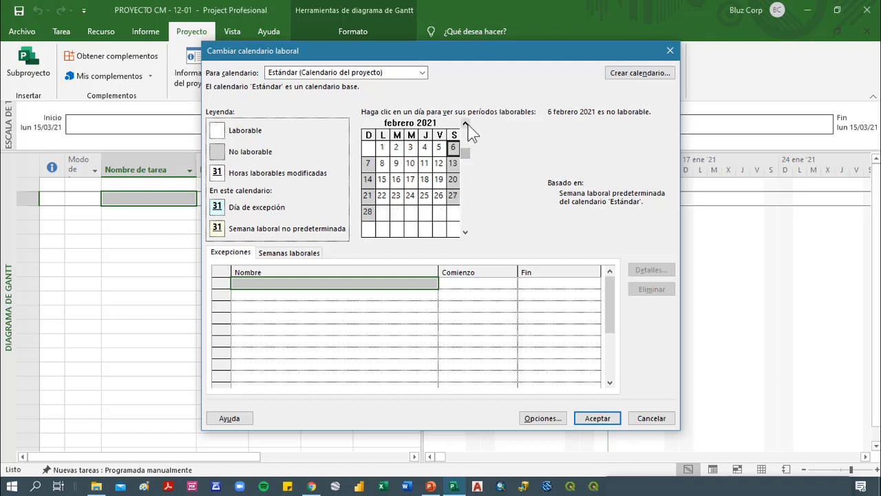
Add a calendar exception named NO LABORABLE on 24 March 2021 and check that day in the calendar
{"action": "left_click", "coordinate": [465, 232]}
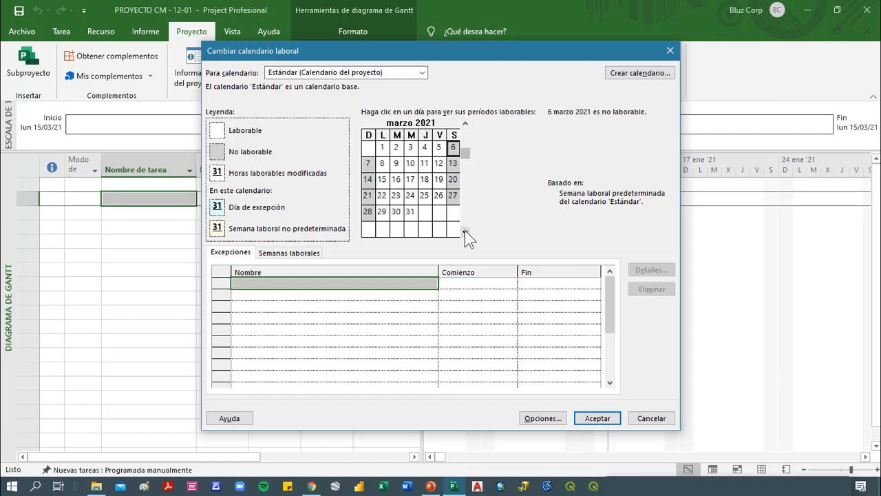
{"action": "left_click", "coordinate": [412, 197]}
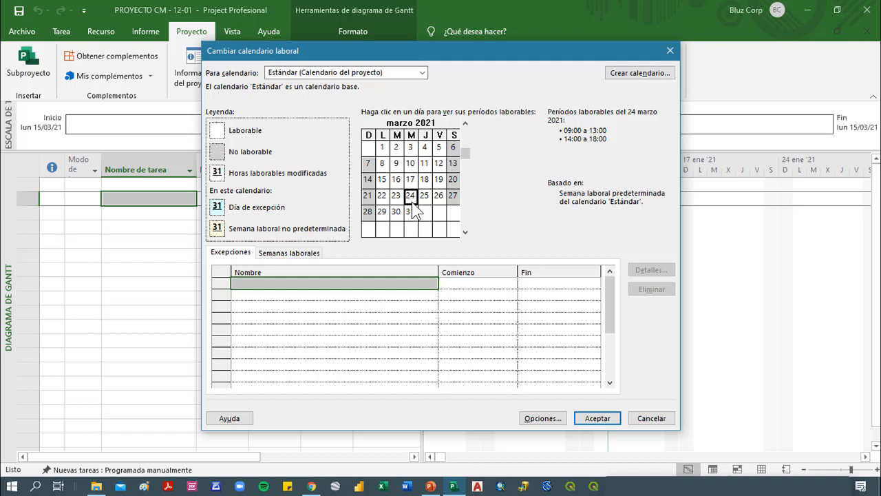
{"action": "left_click", "coordinate": [386, 287]}
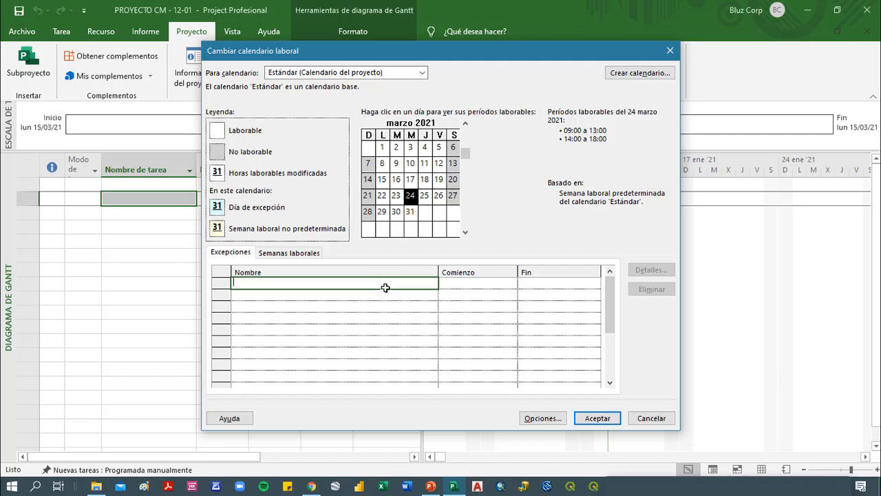
{"action": "type", "text": "NO LABORABLE"}
{"action": "left_click", "coordinate": [417, 308]}
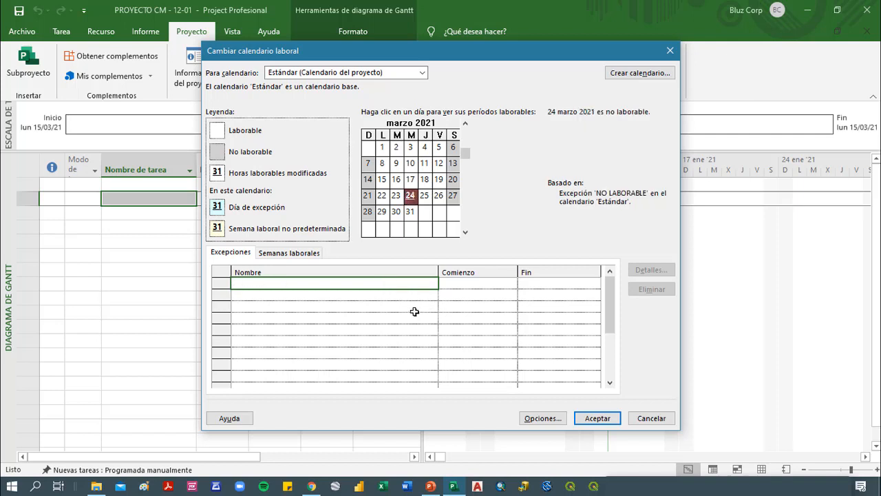
{"action": "left_click", "coordinate": [369, 283]}
{"action": "left_click", "coordinate": [410, 197]}
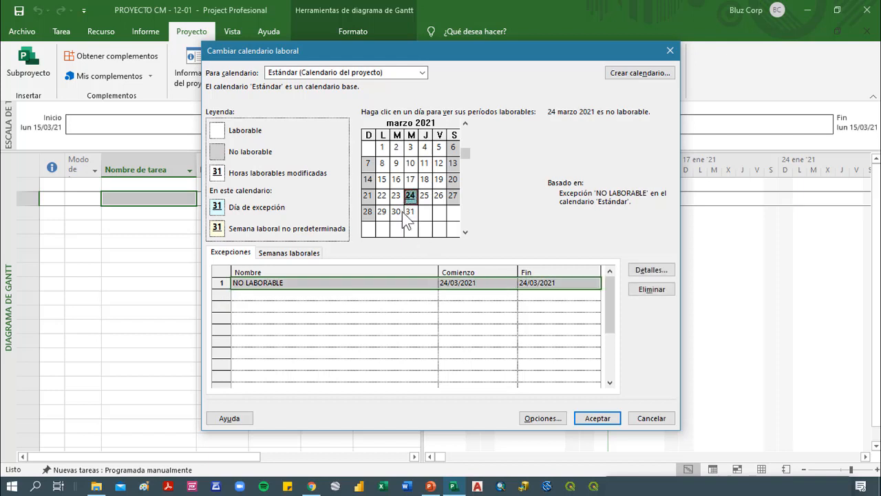
{"action": "left_click", "coordinate": [409, 212]}
{"action": "left_click", "coordinate": [410, 197]}
Rename the 24 March 2021 exception as LABORABLE PARCIAL
{"action": "left_click", "coordinate": [295, 282]}
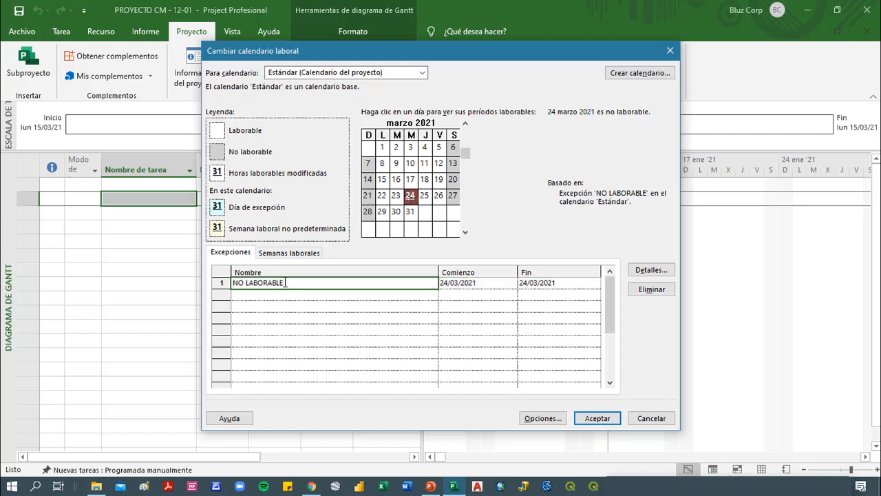
{"action": "left_click_drag", "start_coordinate": [293, 282], "coordinate": [201, 281]}
{"action": "type", "text": "LABORABLE PARCIOL"}
{"action": "key", "text": "BackSpace"}
{"action": "key", "text": "BackSpace"}
{"action": "type", "text": "AL"}
{"action": "key", "text": "Return"}
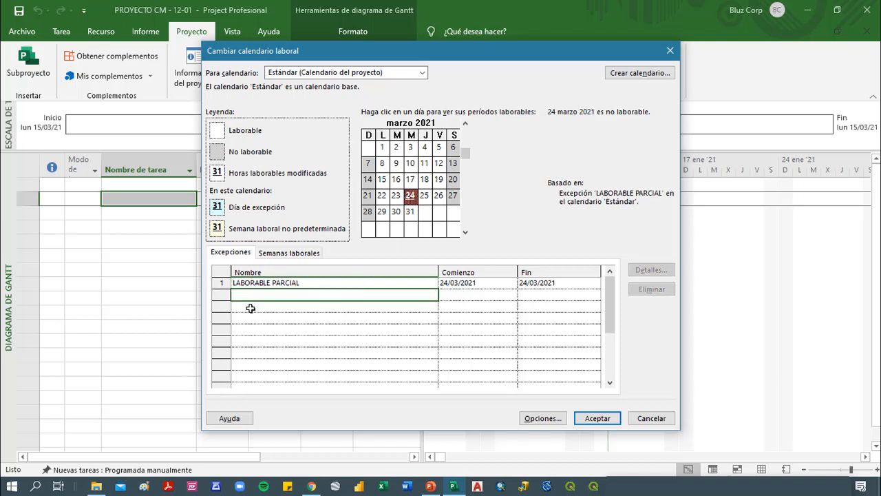
Switch the LABORABLE PARCIAL exception to working periods and delete the second period, keeping only 09:00 to 13:00
{"action": "left_click", "coordinate": [326, 282]}
{"action": "left_click", "coordinate": [649, 269]}
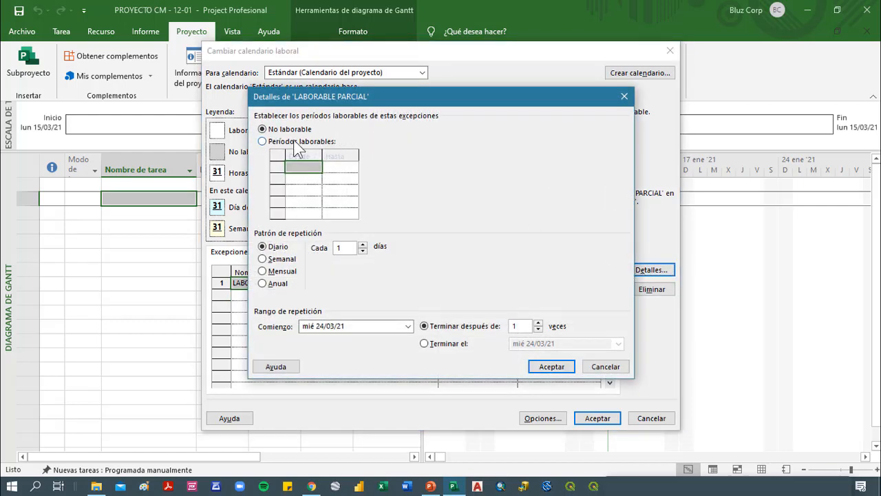
{"action": "left_click", "coordinate": [296, 143]}
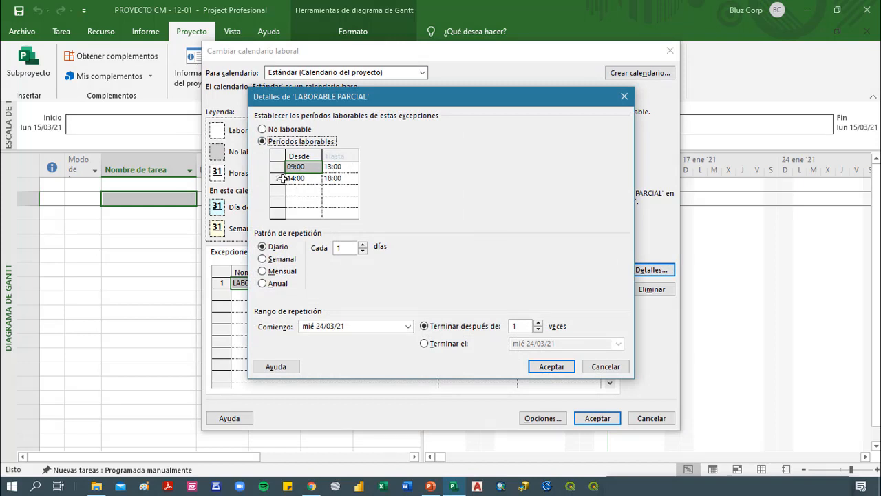
{"action": "left_click", "coordinate": [283, 179]}
{"action": "key", "text": "Delete"}
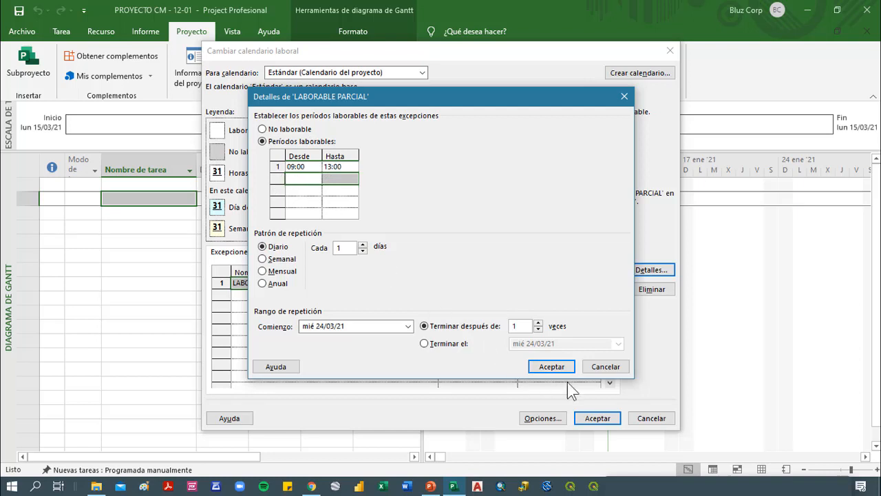
{"action": "left_click", "coordinate": [533, 366]}
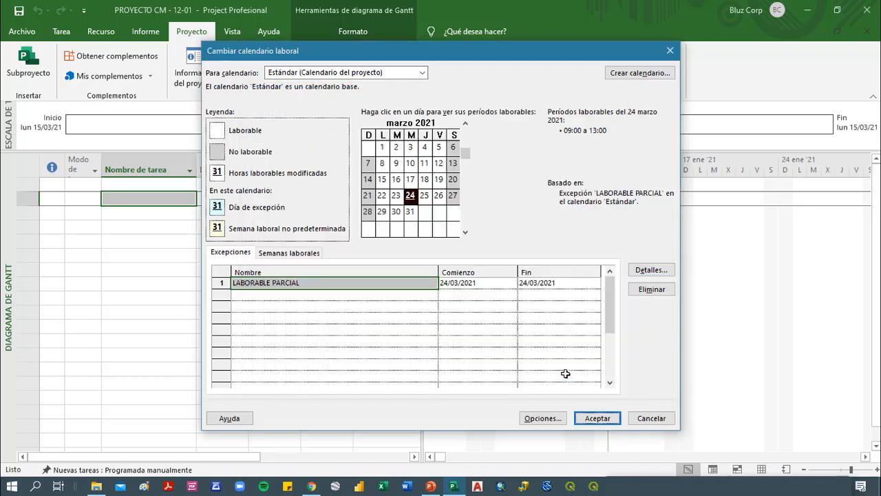
Compare the working periods of 23 and 24 March 2021 in the calendar
{"action": "left_click", "coordinate": [396, 195]}
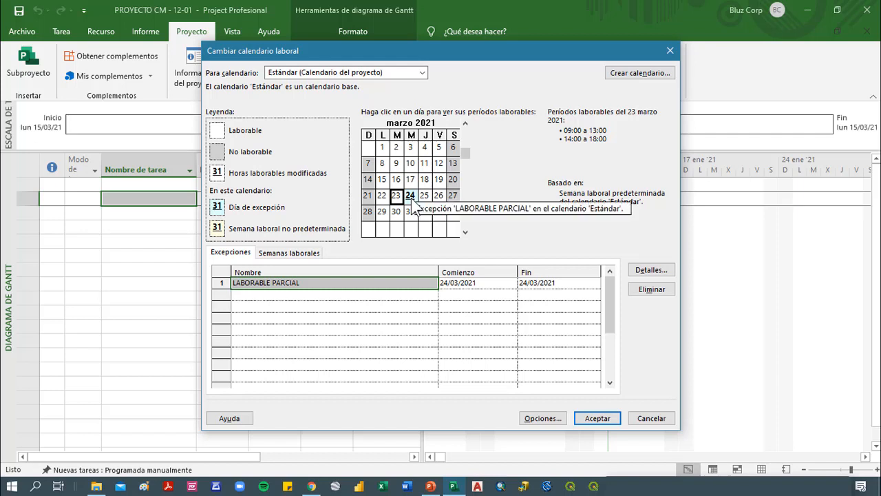
{"action": "left_click", "coordinate": [411, 198]}
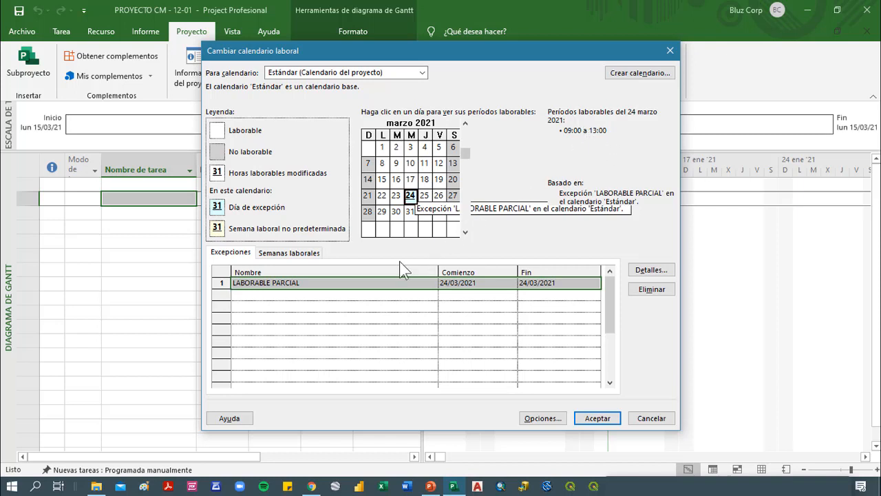
{"action": "left_click", "coordinate": [293, 305]}
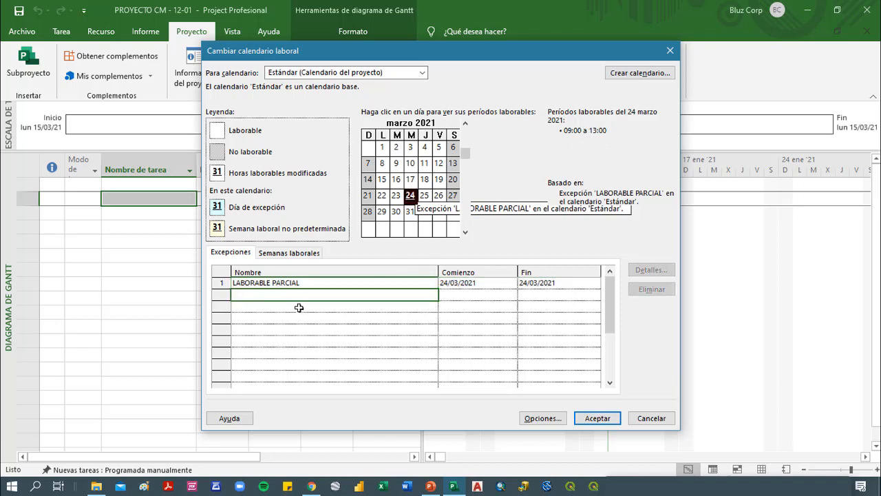
{"action": "left_click", "coordinate": [291, 337]}
{"action": "left_click", "coordinate": [286, 365]}
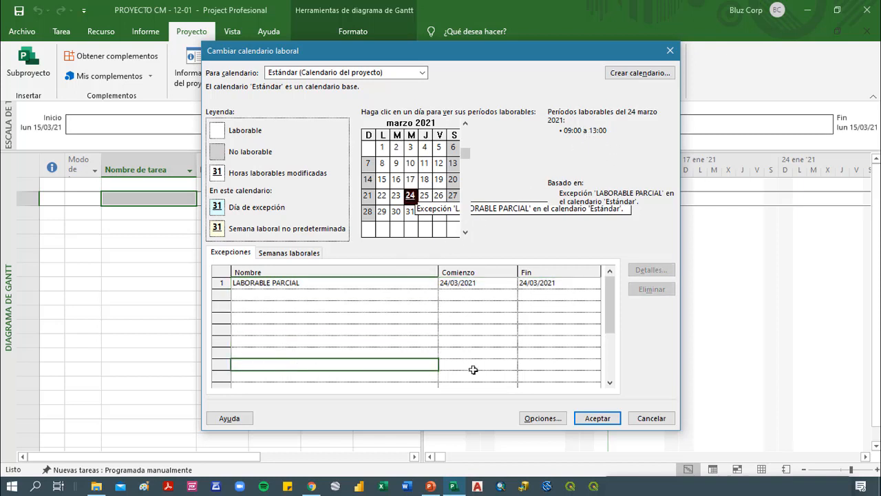
Accept the working time changes, then check which calendar is assigned in the project information
{"action": "left_click", "coordinate": [596, 420]}
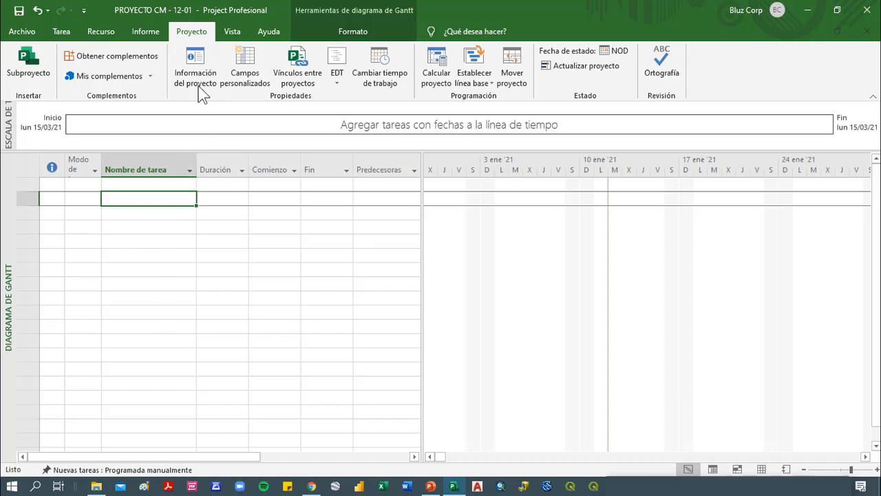
{"action": "left_click", "coordinate": [203, 69]}
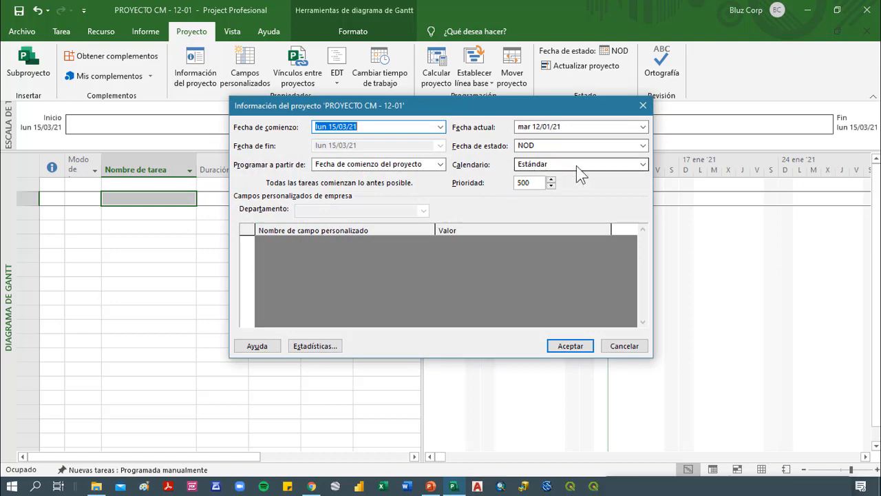
{"action": "left_click", "coordinate": [643, 106]}
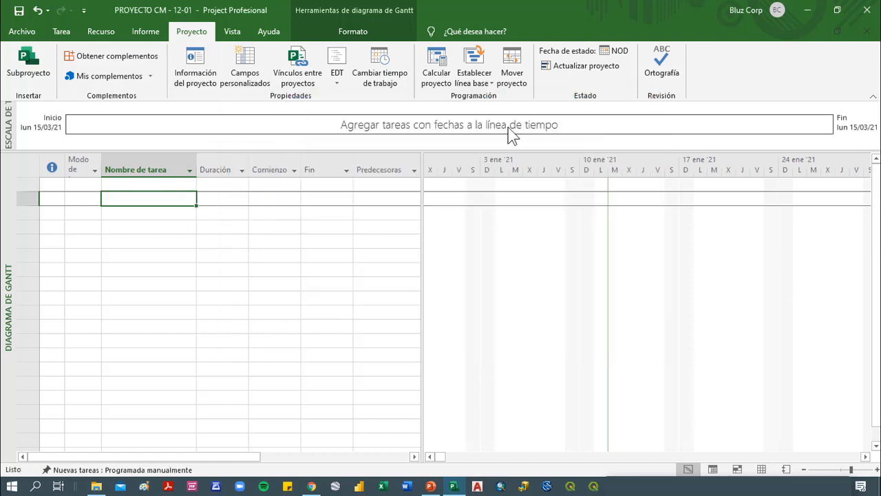
Create a new base calendar named proyectp as a copy of the Estándar calendar
{"action": "left_click", "coordinate": [396, 65]}
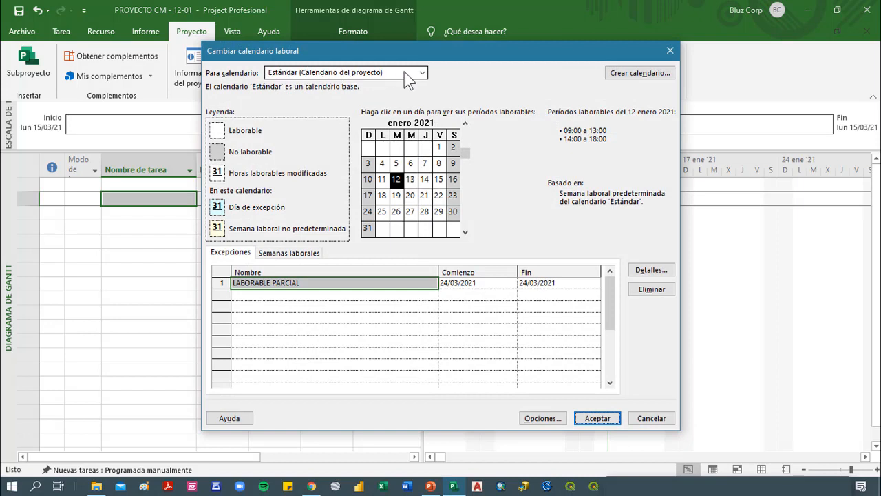
{"action": "left_click", "coordinate": [646, 77]}
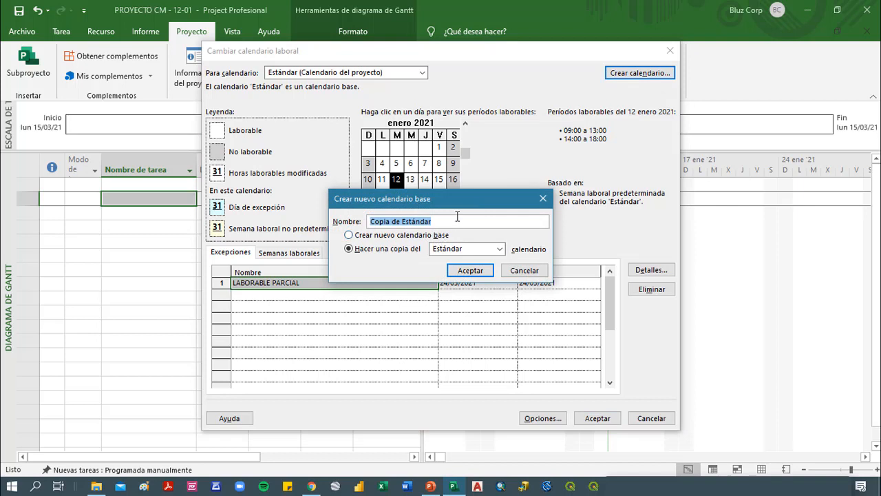
{"action": "type", "text": "proyecto"}
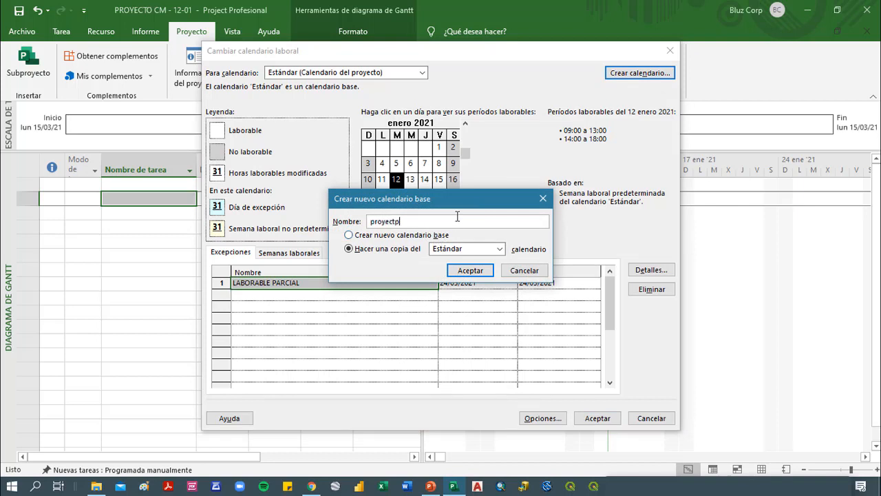
{"action": "left_click", "coordinate": [486, 272]}
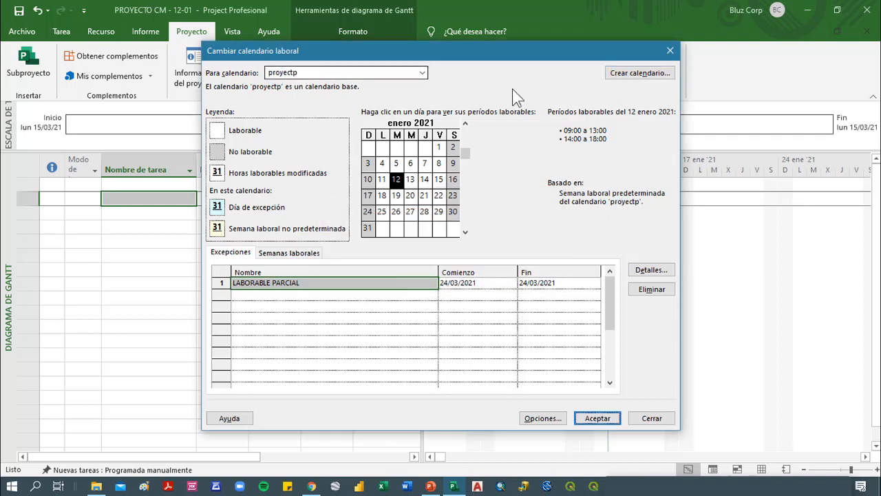
Create a base calendar named PROYECTO-12-01 as a copy of proyectp and accept the working time changes
{"action": "left_click", "coordinate": [637, 74]}
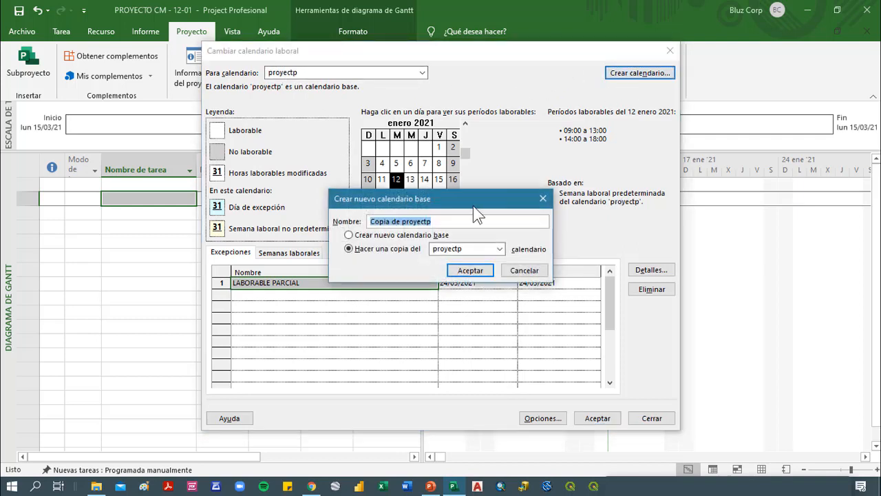
{"action": "type", "text": "PROYECT"}
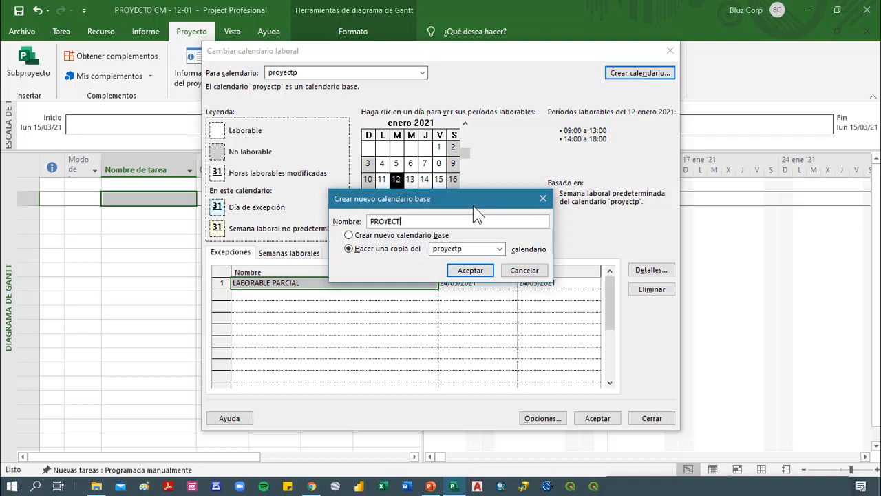
{"action": "type", "text": "O-12-1"}
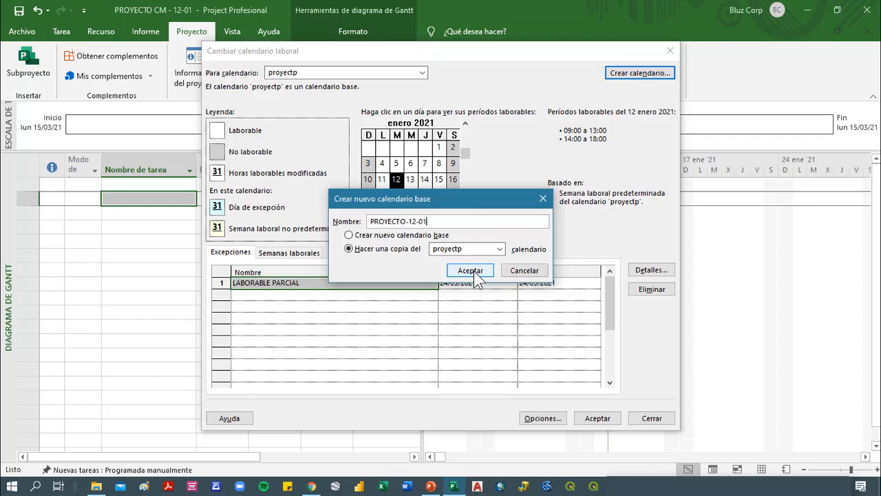
{"action": "type", "text": "1"}
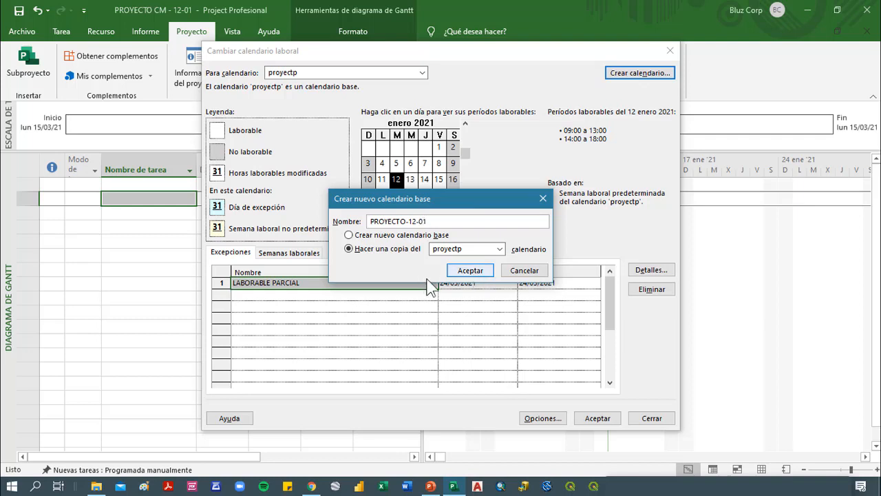
{"action": "left_click", "coordinate": [471, 270]}
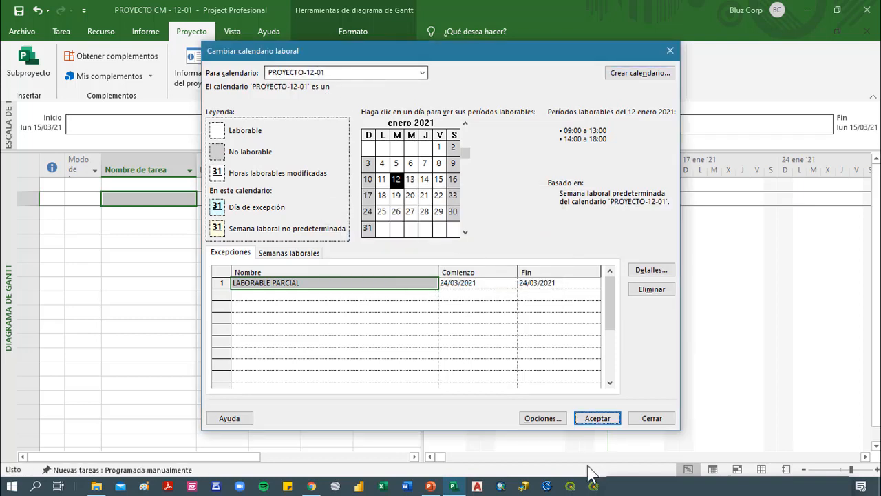
{"action": "left_click", "coordinate": [596, 419]}
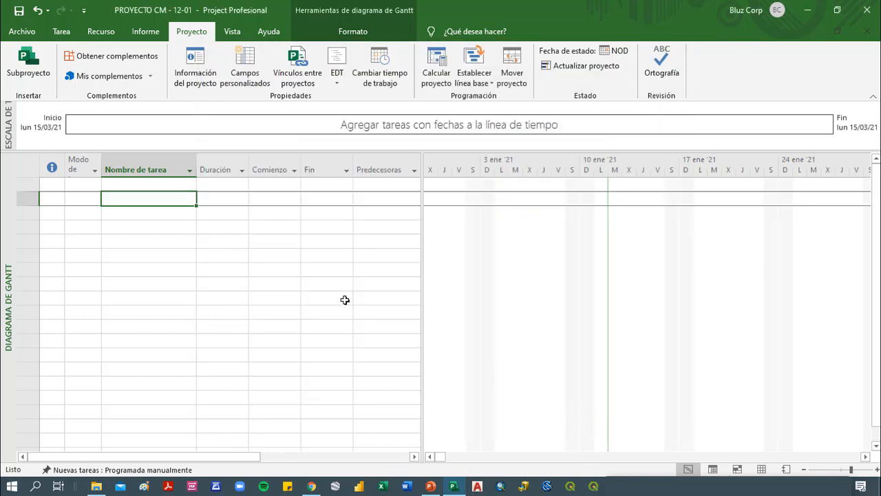
Assign PROYECTO-12-01 as the project's calendar in the project information, then check that assignment
{"action": "left_click", "coordinate": [191, 83]}
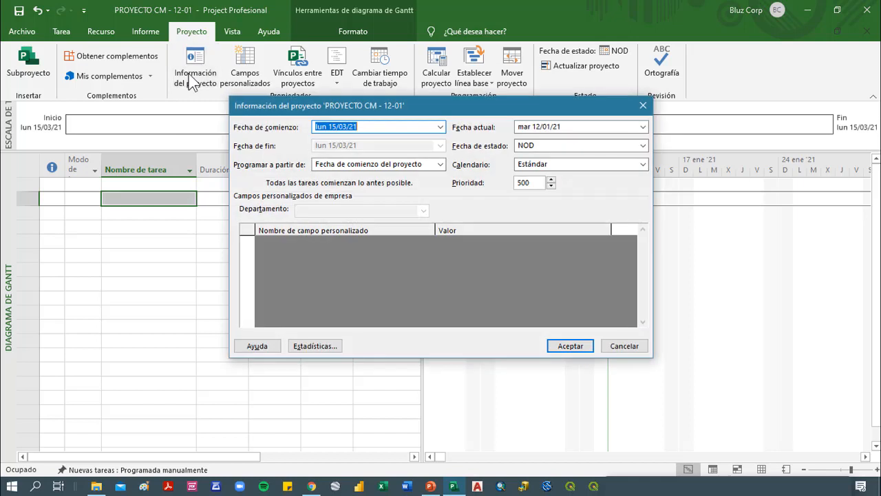
{"action": "left_click", "coordinate": [623, 168]}
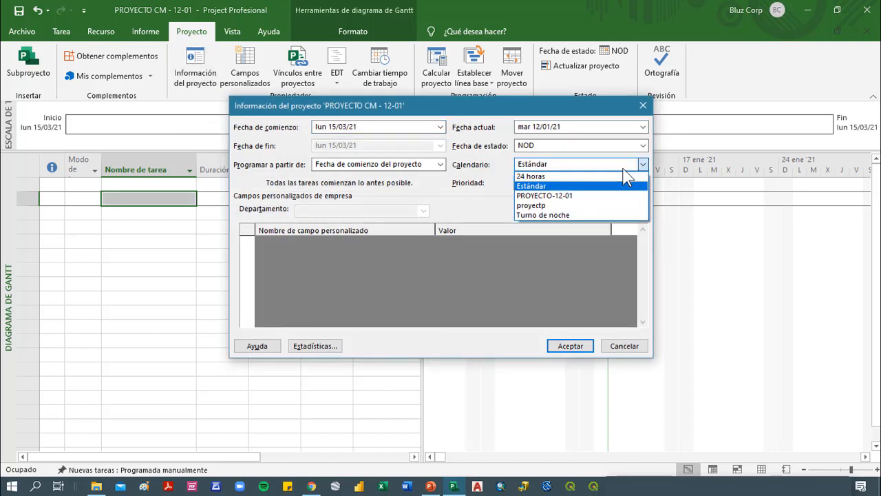
{"action": "left_click", "coordinate": [550, 196]}
{"action": "left_click", "coordinate": [575, 345]}
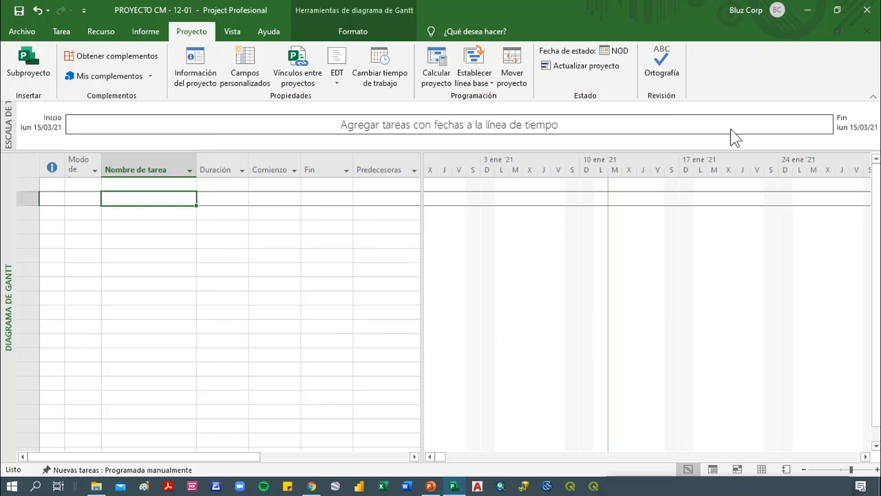
{"action": "left_click", "coordinate": [207, 71]}
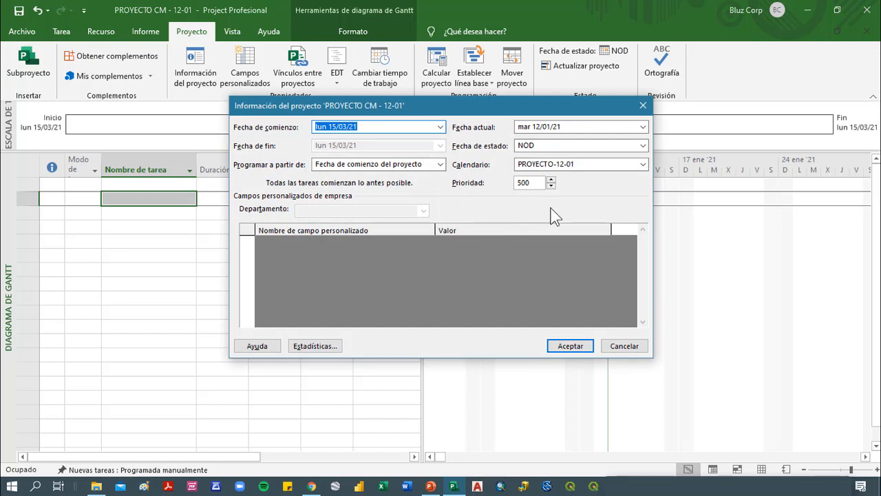
{"action": "left_click", "coordinate": [624, 346]}
Review the LABORABLE PARCIAL exception in the PROYECTO-12-01 project calendar, then close the working time settings
{"action": "left_click", "coordinate": [398, 88]}
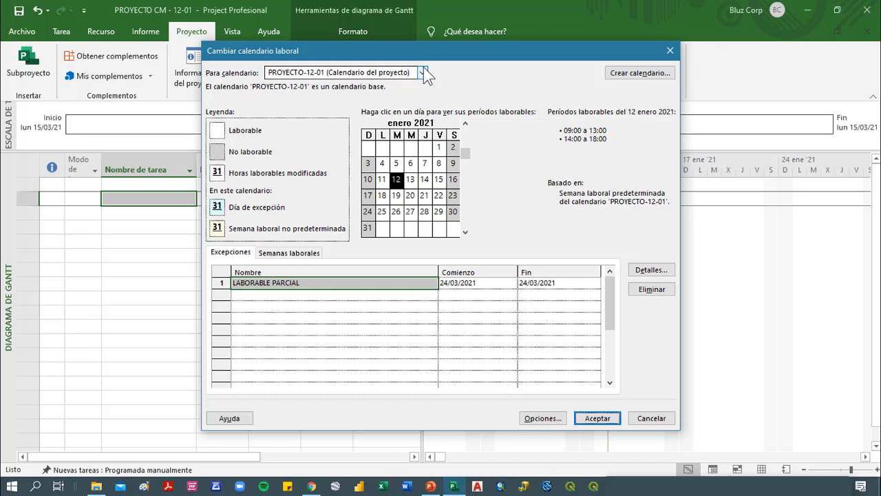
{"action": "left_click", "coordinate": [423, 73]}
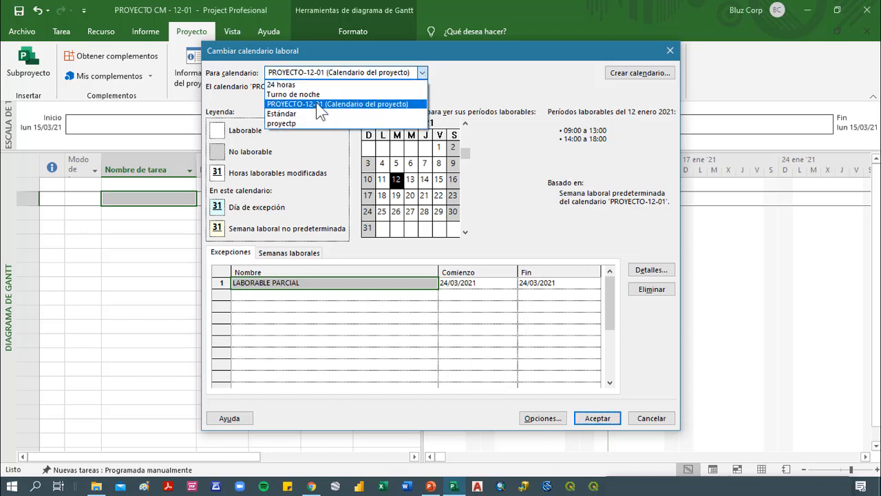
{"action": "left_click", "coordinate": [327, 105]}
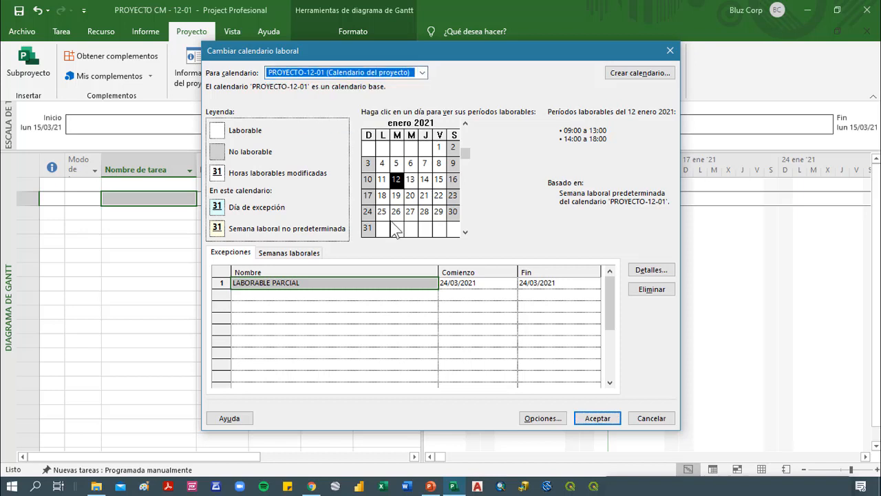
{"action": "left_click", "coordinate": [295, 300]}
{"action": "left_click", "coordinate": [281, 283]}
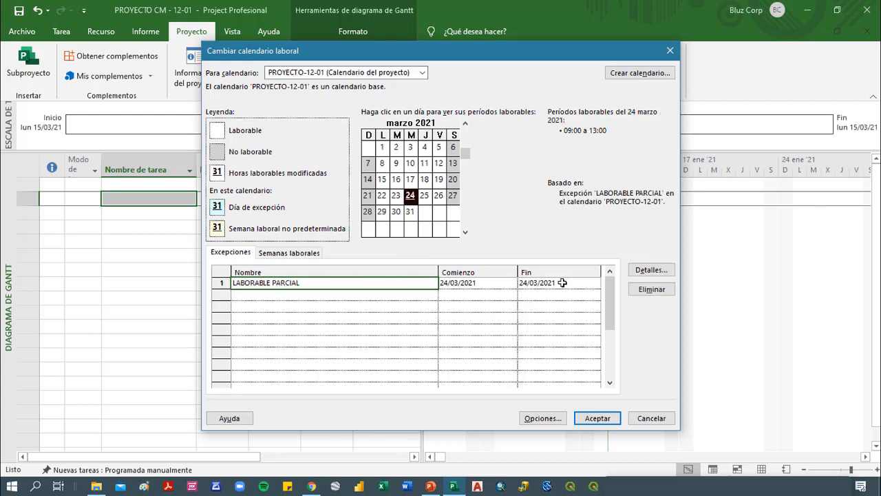
{"action": "left_click", "coordinate": [672, 55]}
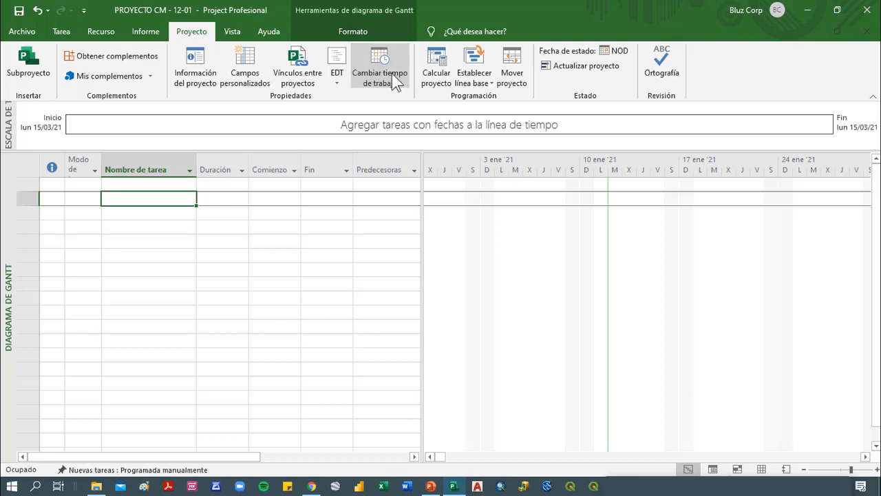
Reopen the working time settings for the PROYECTO-12-01 project calendar and go to the first empty exception row
{"action": "left_click", "coordinate": [391, 74]}
{"action": "left_click", "coordinate": [384, 73]}
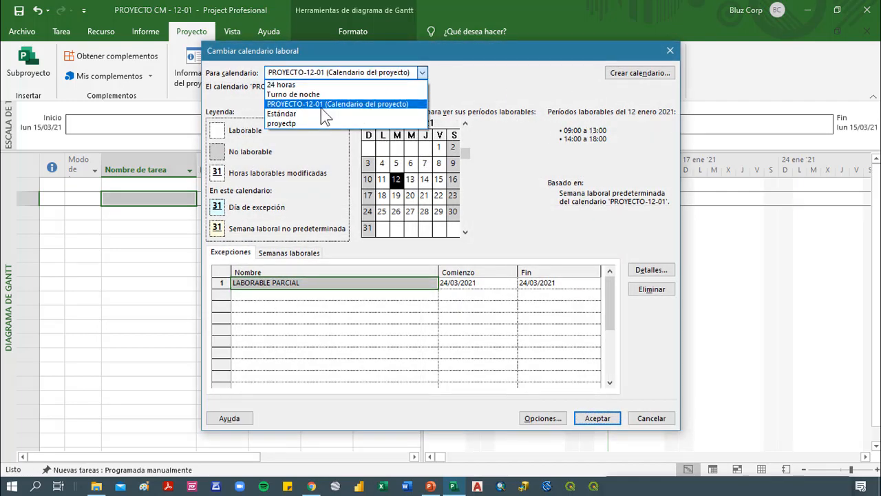
{"action": "left_click", "coordinate": [338, 104]}
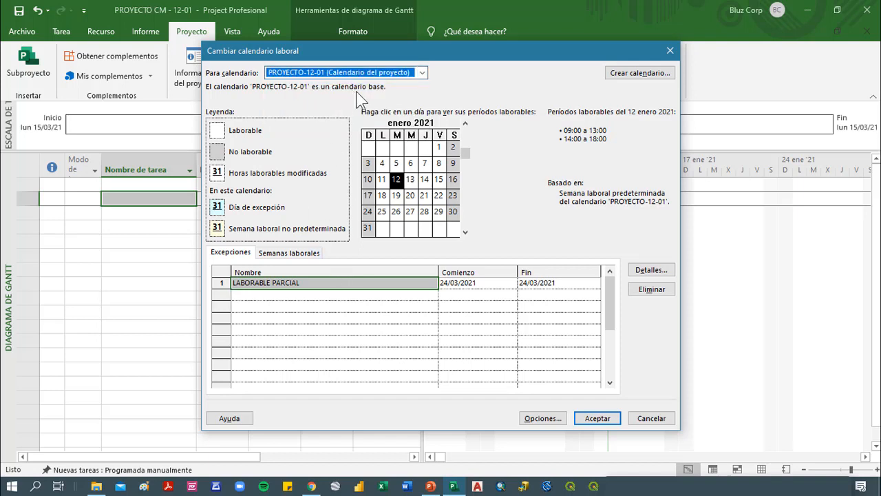
{"action": "left_click", "coordinate": [331, 298]}
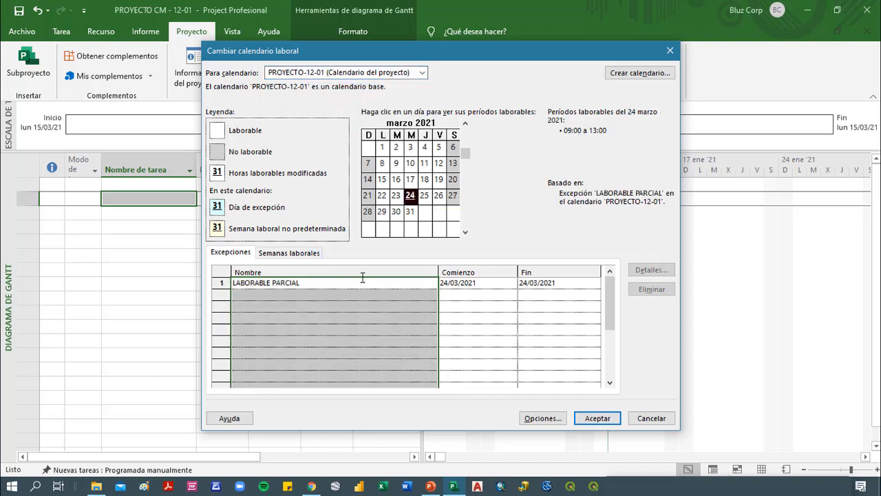
{"action": "left_click", "coordinate": [361, 279]}
{"action": "left_click", "coordinate": [337, 291]}
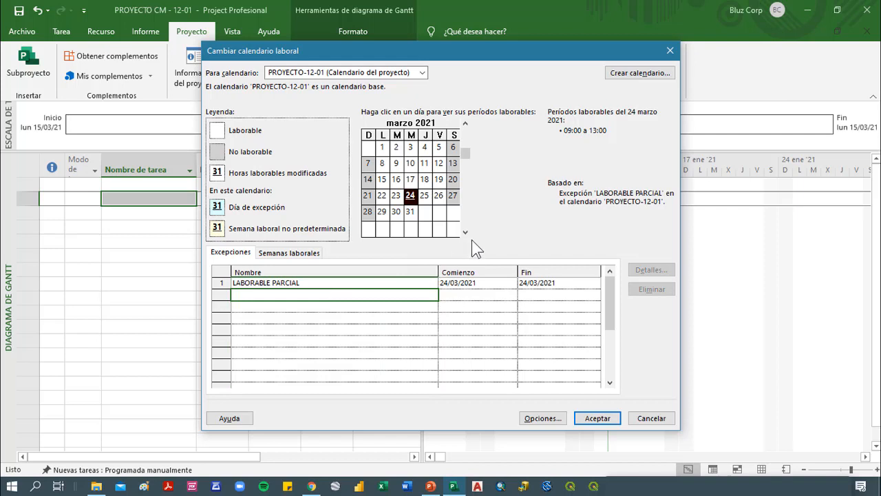
Examine the working periods of several regular days in March 2021 and of the exception day, 24 March
{"action": "left_click", "coordinate": [395, 211]}
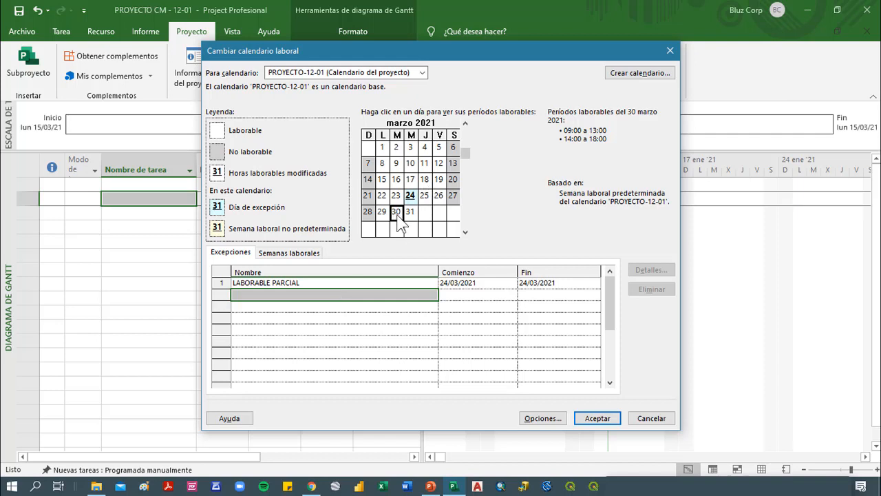
{"action": "left_click", "coordinate": [396, 179]}
{"action": "left_click", "coordinate": [396, 163]}
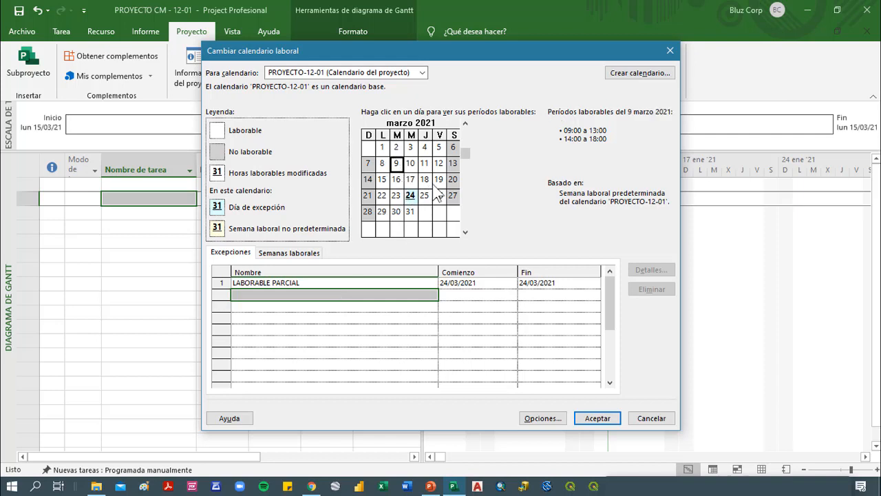
{"action": "left_click", "coordinate": [439, 180]}
{"action": "left_click", "coordinate": [396, 195]}
{"action": "left_click", "coordinate": [396, 211]}
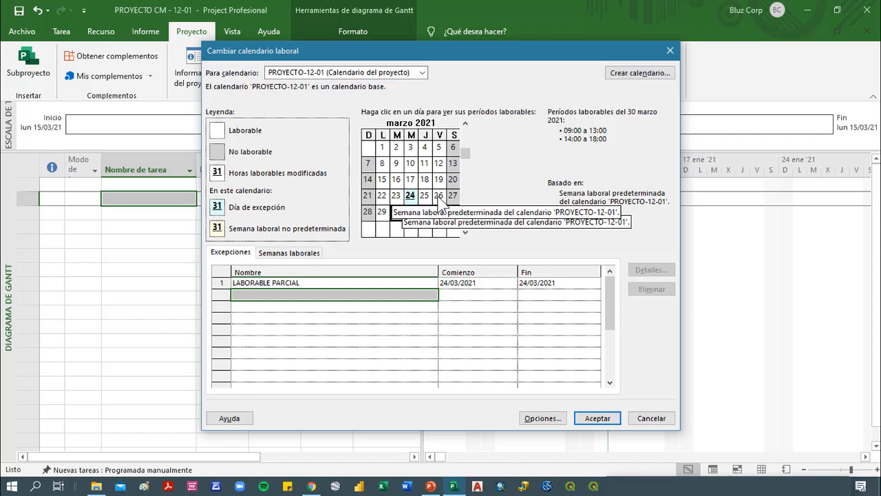
{"action": "left_click", "coordinate": [424, 179]}
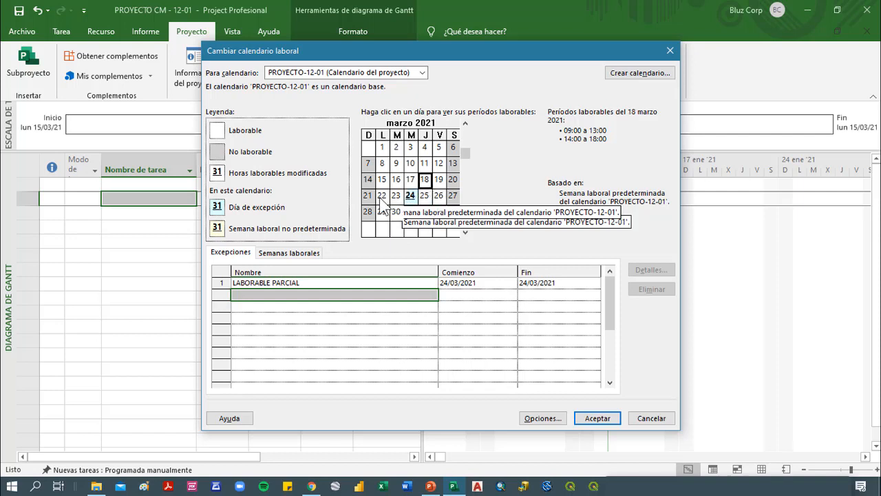
{"action": "left_click", "coordinate": [382, 195]}
{"action": "left_click", "coordinate": [382, 214]}
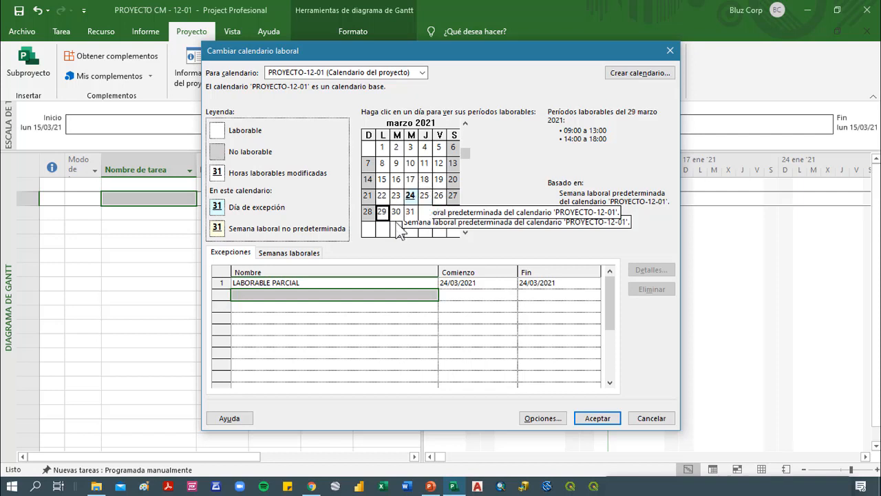
{"action": "left_click", "coordinate": [410, 195]}
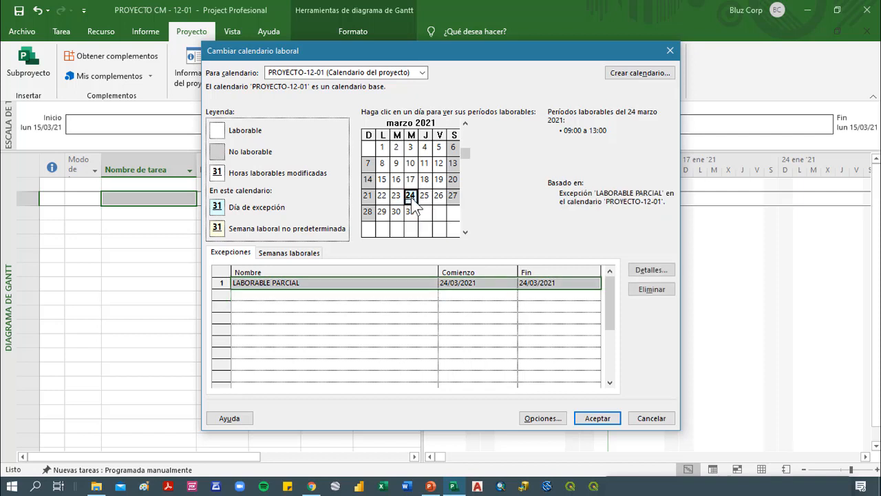
Add an exception named LABORABLE+30min on 25 March 2021 to the PROYECTO-12-01 calendar
{"action": "left_click", "coordinate": [426, 196]}
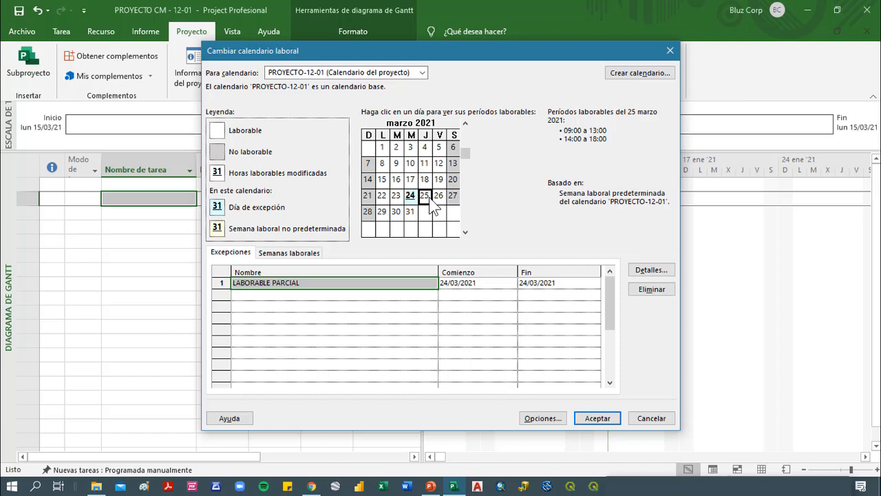
{"action": "left_click", "coordinate": [272, 302]}
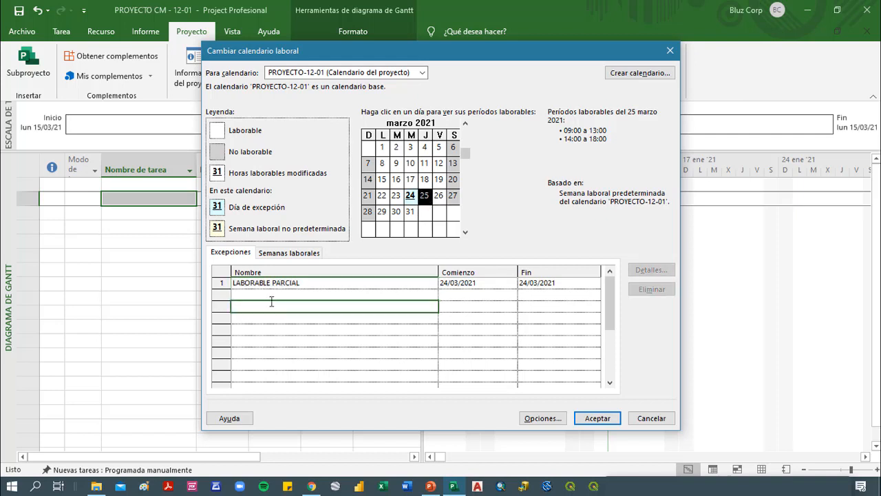
{"action": "left_click", "coordinate": [277, 294]}
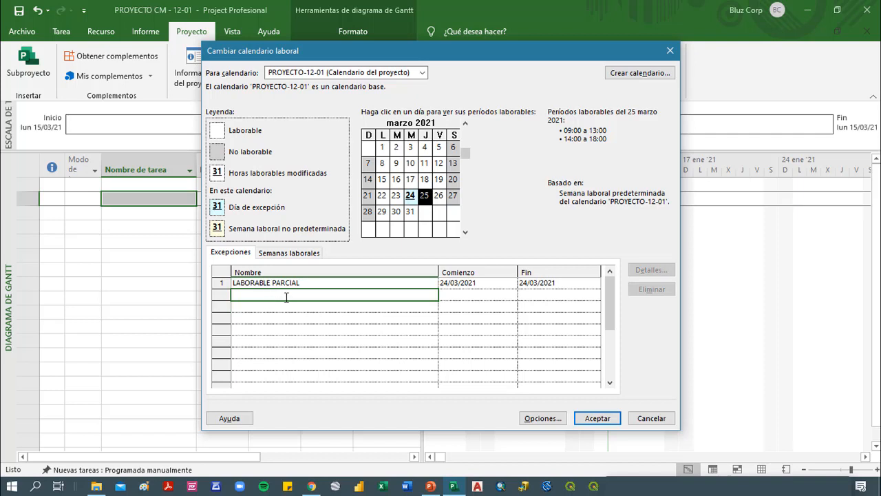
{"action": "type", "text": "LABORABLE+30min"}
{"action": "key", "text": "Return"}
{"action": "left_click", "coordinate": [287, 294]}
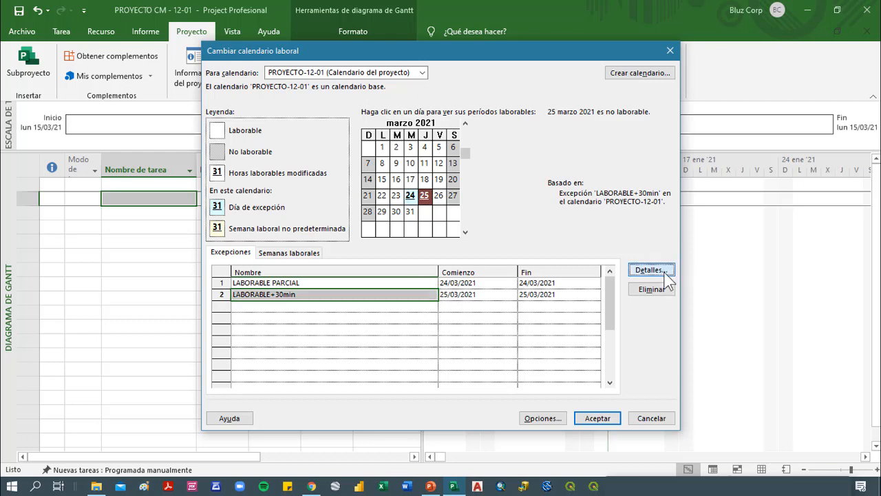
Switch the LABORABLE+30min exception to working periods and set the second period's end to 18:30
{"action": "left_click", "coordinate": [654, 271]}
{"action": "left_click", "coordinate": [323, 141]}
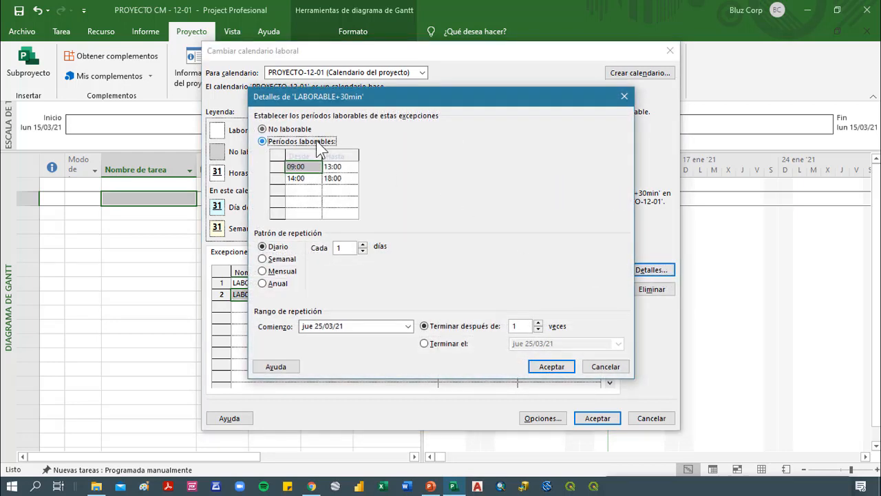
{"action": "left_click", "coordinate": [337, 179]}
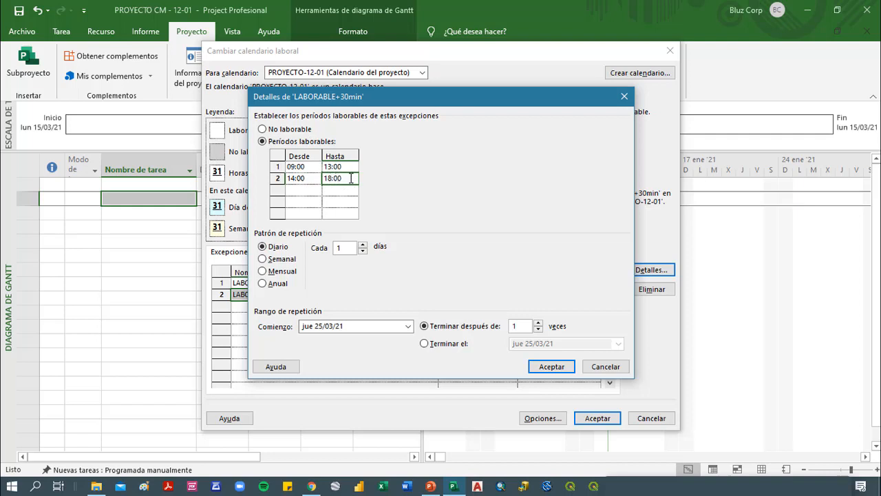
{"action": "left_click", "coordinate": [352, 179]}
{"action": "key", "text": "BackSpace"}
{"action": "type", "text": "30"}
{"action": "key", "text": "Delete"}
Repeat the LABORABLE+30min exception monthly on day 25, ending after 24 occurrences, and accept the calendar changes
{"action": "left_click", "coordinate": [263, 271]}
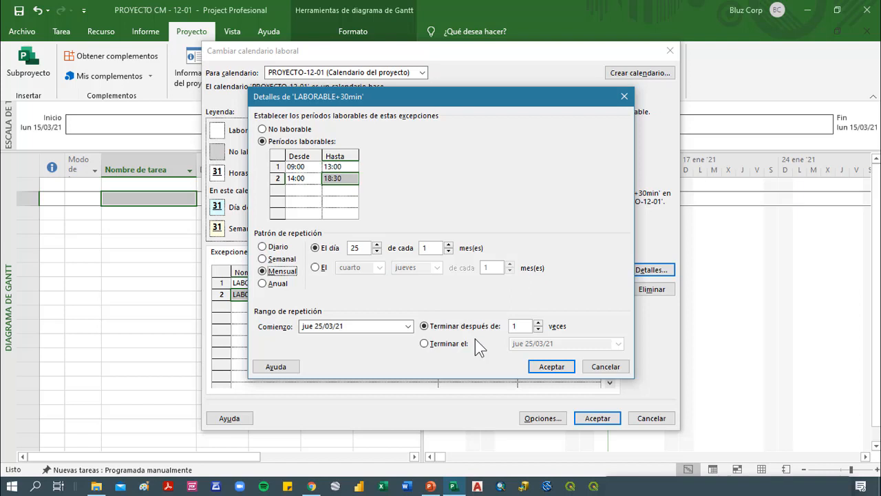
{"action": "left_click", "coordinate": [511, 326]}
{"action": "type", "text": "20"}
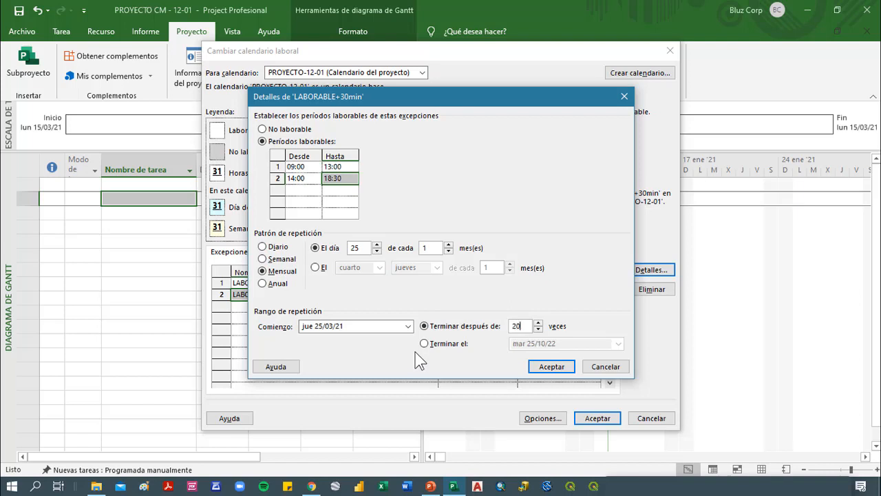
{"action": "key", "text": "BackSpace"}
{"action": "key", "text": "BackSpace"}
{"action": "type", "text": "24"}
{"action": "left_click", "coordinate": [543, 369]}
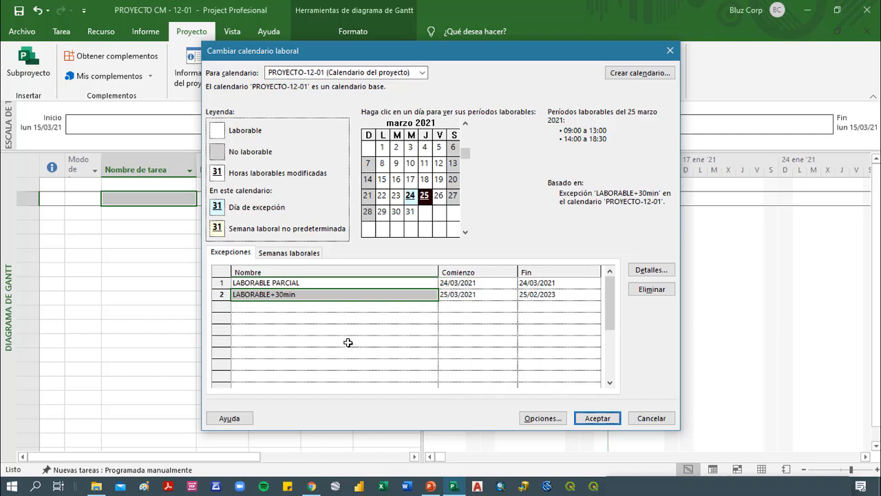
{"action": "left_click", "coordinate": [607, 420]}
{"action": "left_click", "coordinate": [239, 269]}
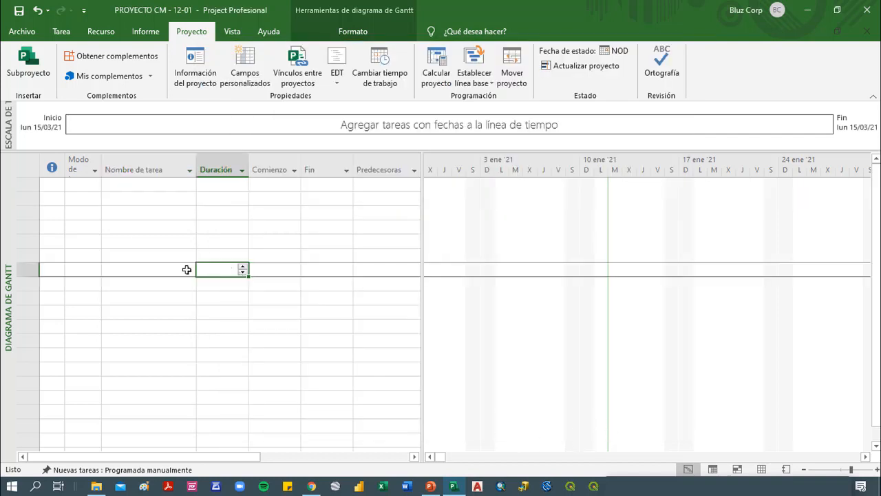
Review the LABORABLE+30min and LABORABLE PARCIAL exceptions in the PROYECTO-12-01 working calendar
{"action": "left_click", "coordinate": [187, 269]}
{"action": "left_click", "coordinate": [379, 81]}
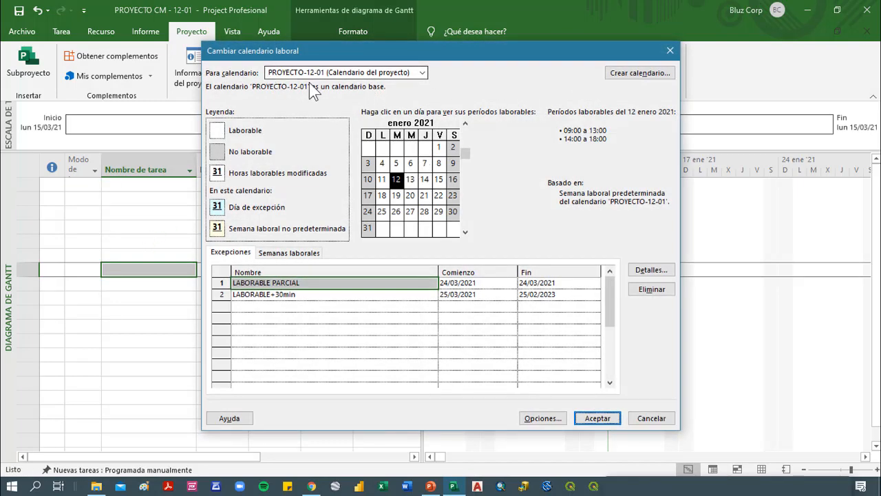
{"action": "left_click", "coordinate": [272, 293]}
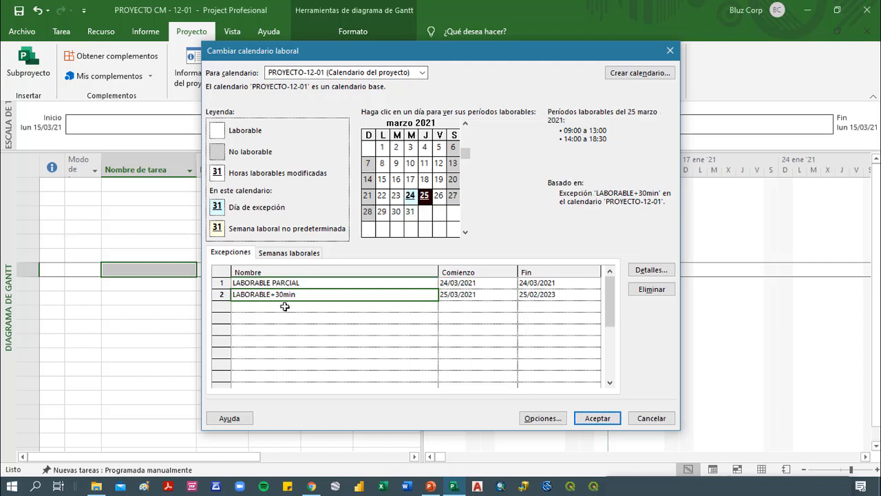
{"action": "left_click", "coordinate": [295, 319]}
{"action": "left_click", "coordinate": [314, 283]}
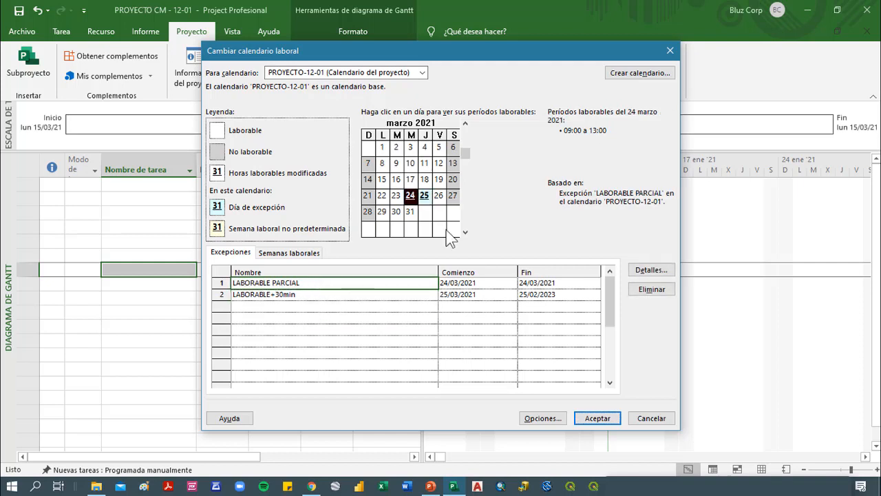
Create a new base calendar named Calendario 1 instead of copying an existing calendar
{"action": "left_click", "coordinate": [640, 73]}
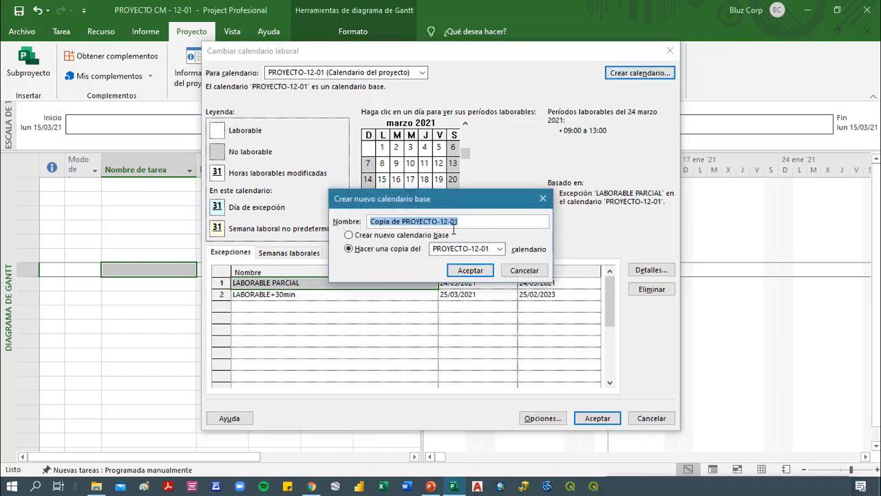
{"action": "left_click", "coordinate": [501, 249]}
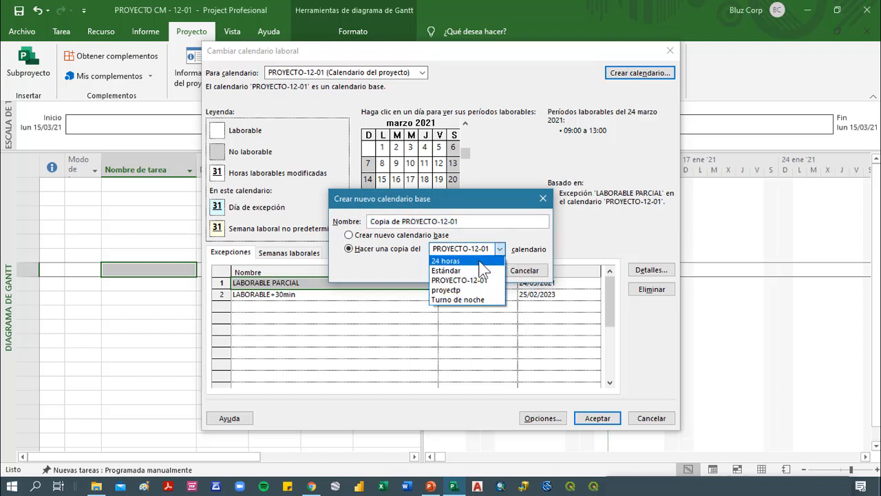
{"action": "left_click", "coordinate": [527, 232]}
{"action": "left_click", "coordinate": [366, 236]}
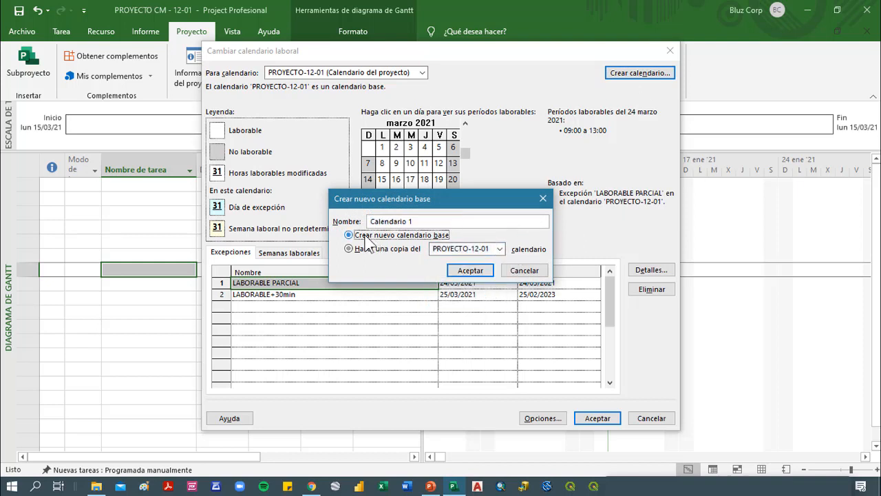
{"action": "left_click", "coordinate": [473, 270]}
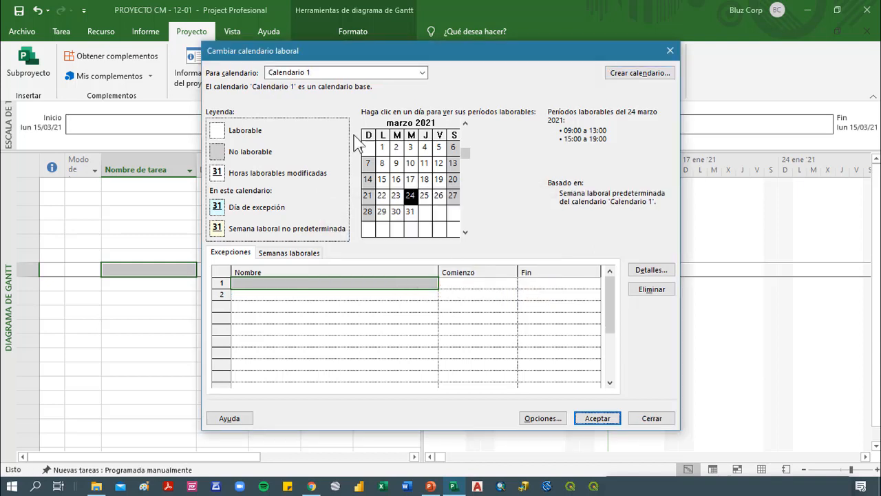
Inspect the working periods of March 2021 days in Calendario 1, switch back to the PROYECTO-12-01 calendar and accept the changes
{"action": "left_click", "coordinate": [425, 163]}
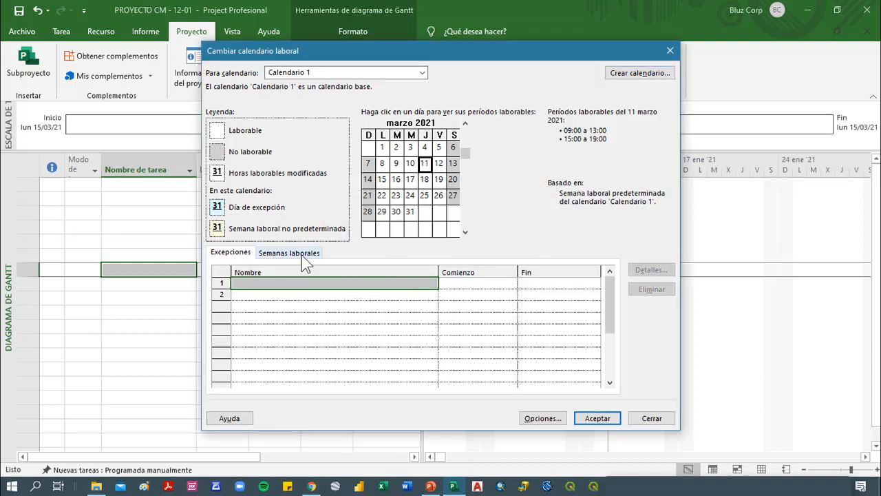
{"action": "left_click", "coordinate": [411, 197]}
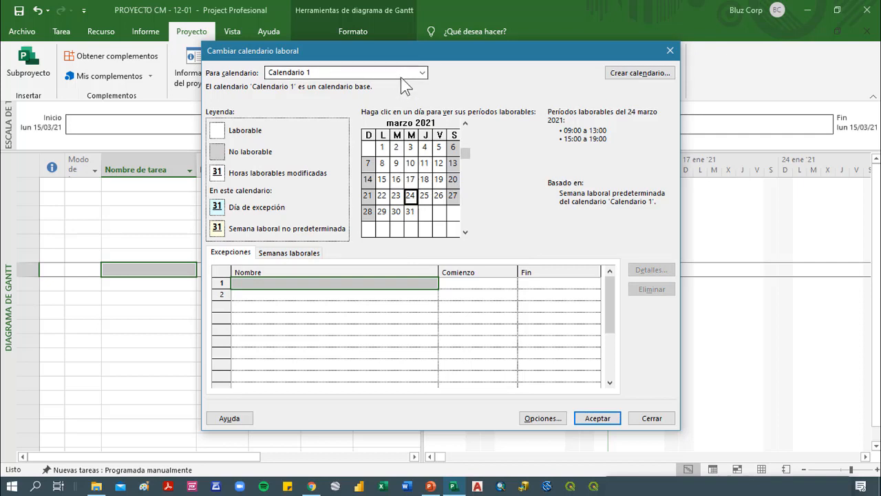
{"action": "left_click", "coordinate": [422, 72]}
{"action": "left_click", "coordinate": [328, 106]}
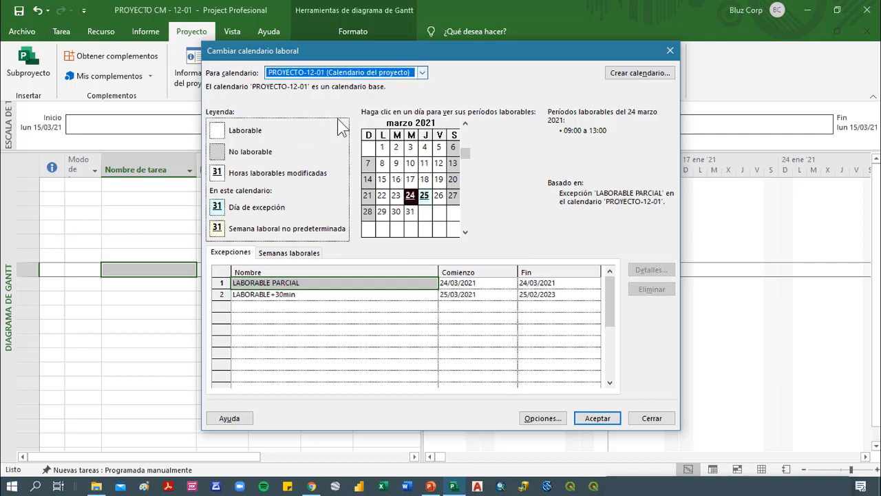
{"action": "left_click", "coordinate": [598, 418]}
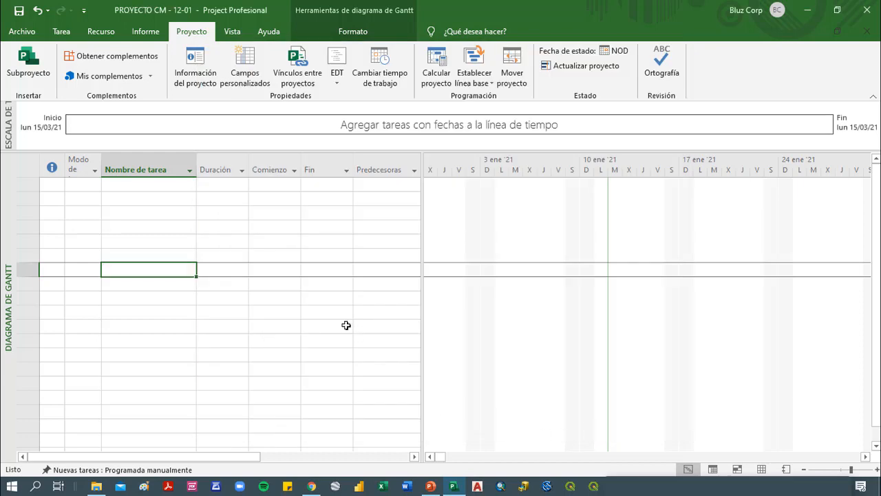
Check which calendar is assigned to the project in its project information settings and on the file's information page
{"action": "left_click", "coordinate": [194, 69]}
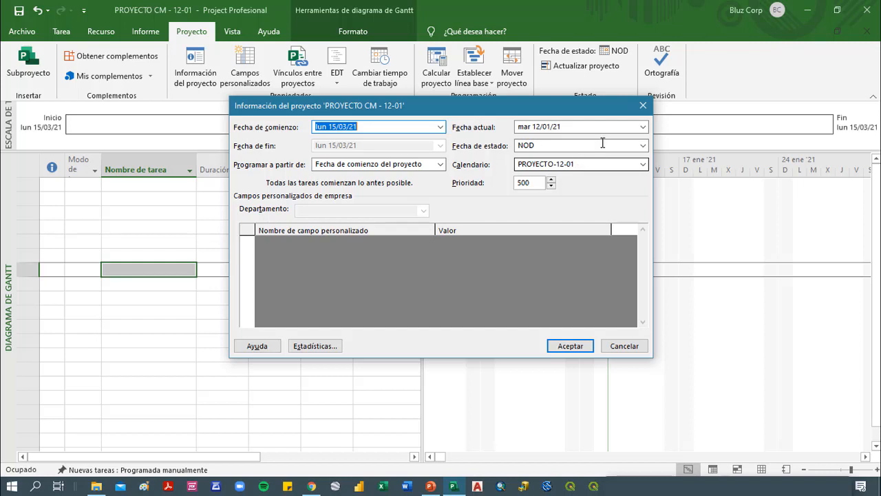
{"action": "left_click", "coordinate": [643, 105]}
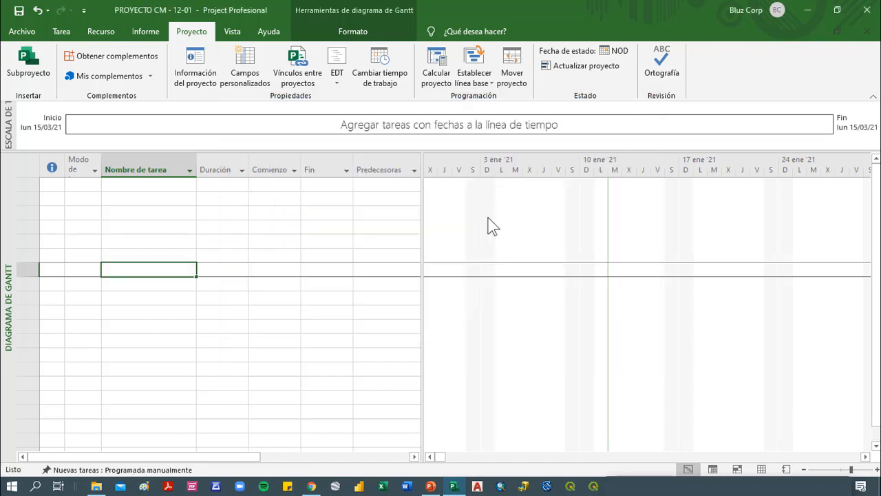
{"action": "left_click", "coordinate": [273, 335]}
{"action": "left_click", "coordinate": [193, 296]}
{"action": "left_click", "coordinate": [157, 249]}
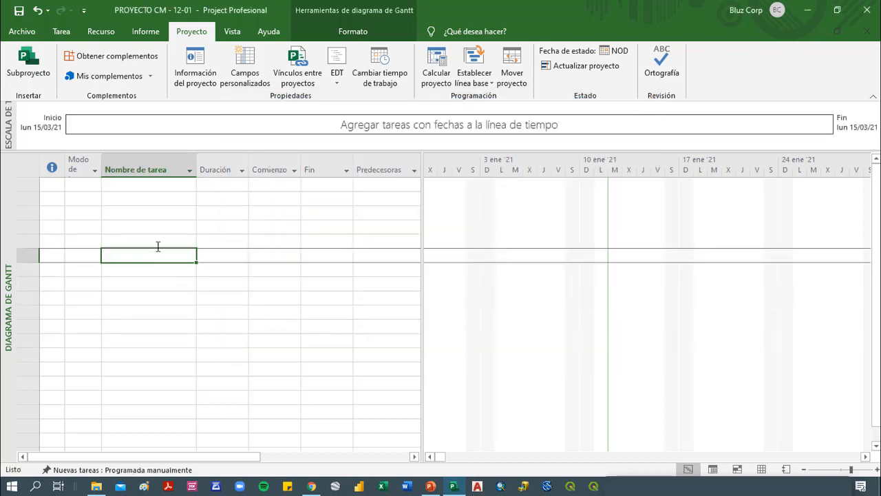
{"action": "left_click", "coordinate": [36, 29]}
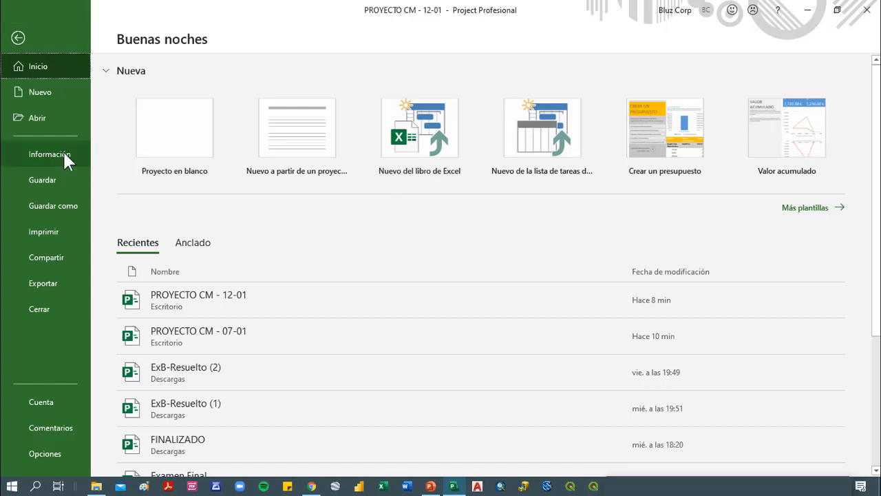
{"action": "left_click", "coordinate": [63, 152]}
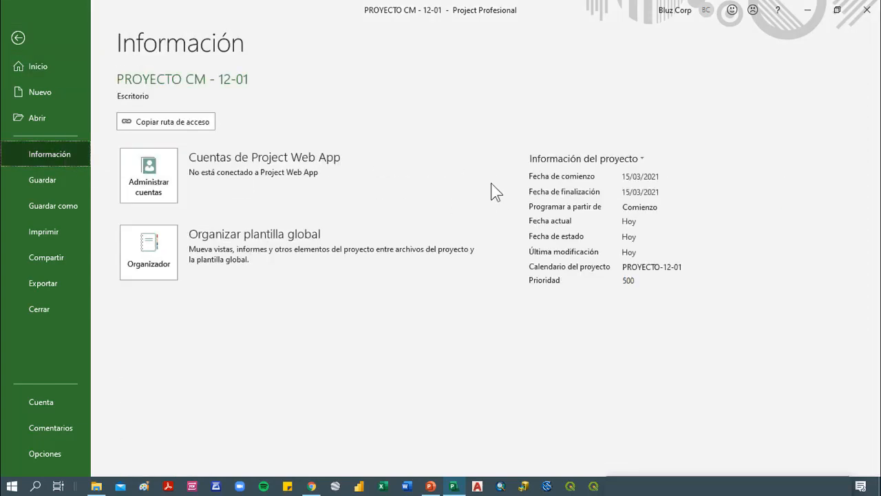
{"action": "left_click", "coordinate": [671, 267]}
{"action": "left_click", "coordinate": [694, 267]}
{"action": "left_click", "coordinate": [26, 44]}
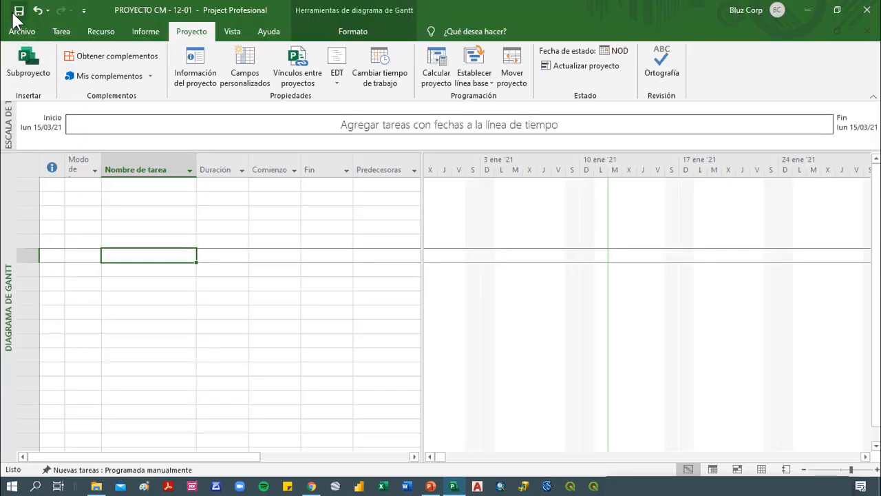
Enter PROYECTO DE CONSTRUCCIÓN as the task name in the first row and slightly narrow the task mode column
{"action": "left_click", "coordinate": [135, 200]}
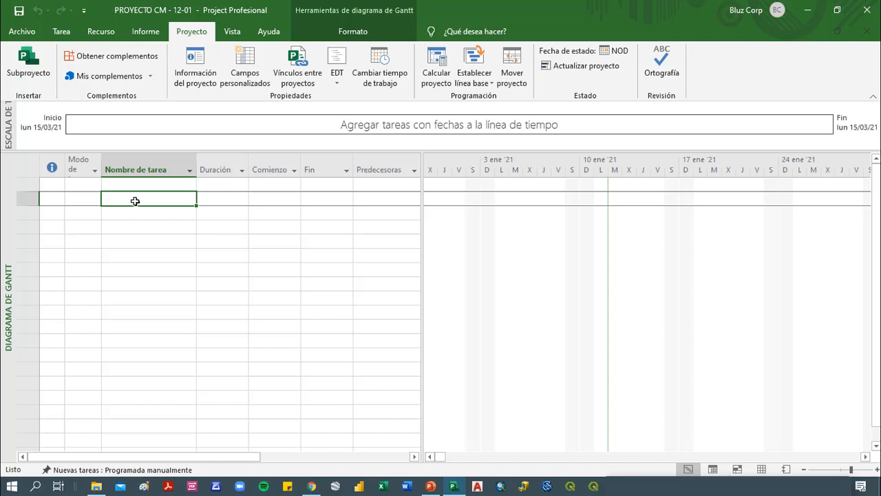
{"action": "key", "text": "Up"}
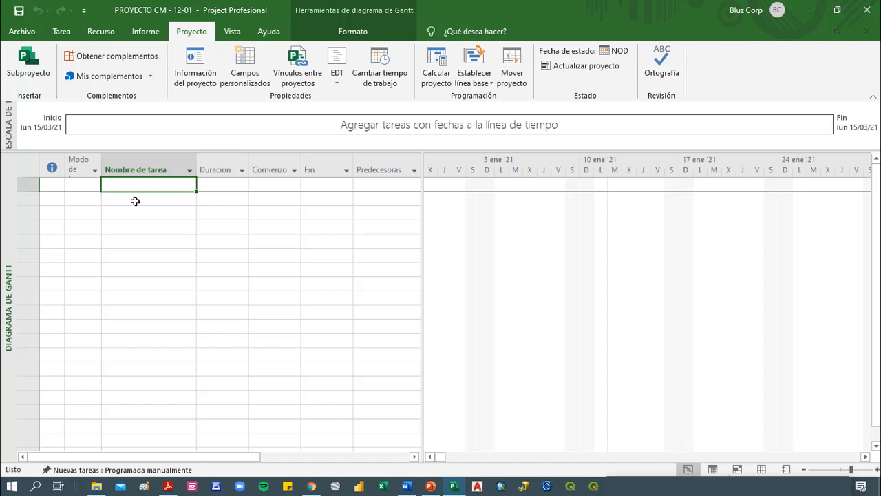
{"action": "type", "text": "PRO"}
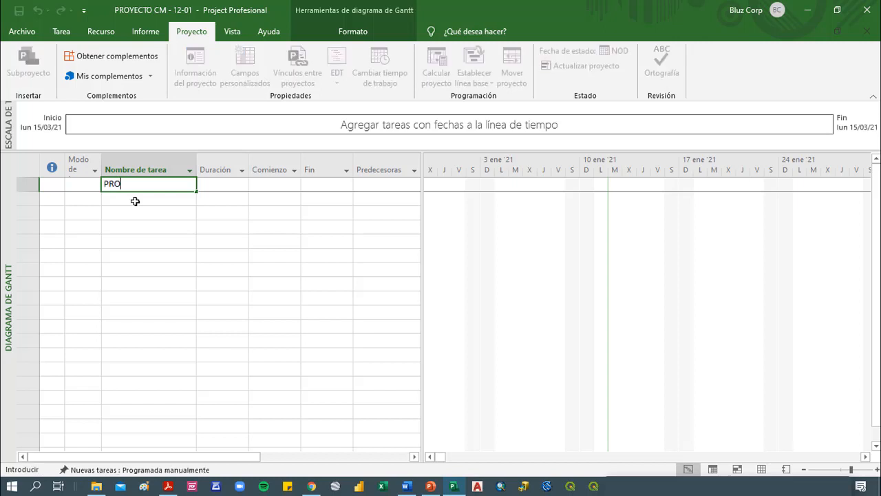
{"action": "type", "text": "YECTO DE CONSTRUCCIÓN"}
{"action": "key", "text": "Return"}
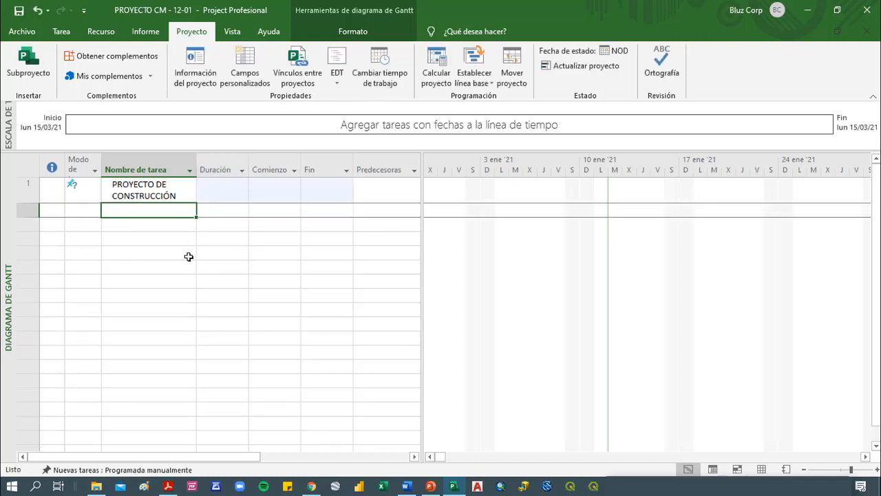
{"action": "left_click", "coordinate": [80, 194]}
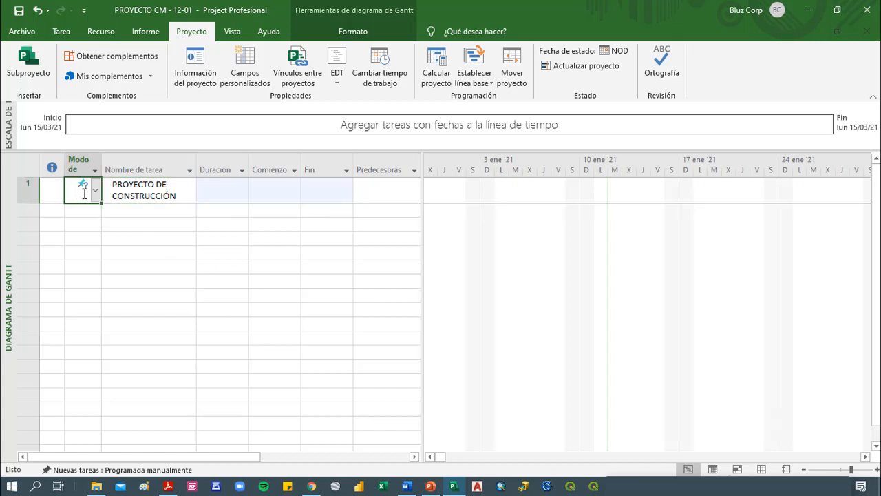
{"action": "left_click_drag", "start_coordinate": [144, 169], "coordinate": [98, 166]}
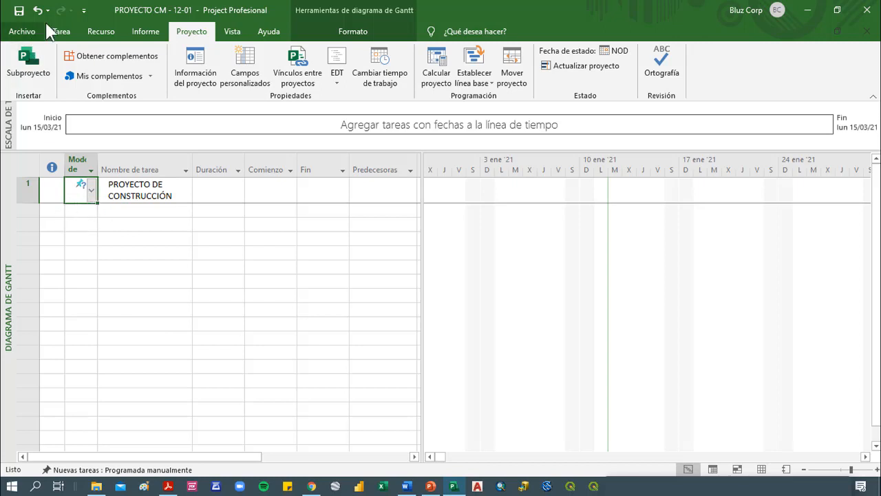
Try automatic and then manual scheduling on the PROYECTO DE CONSTRUCCIÓN task, and undo both mode changes
{"action": "left_click", "coordinate": [58, 36]}
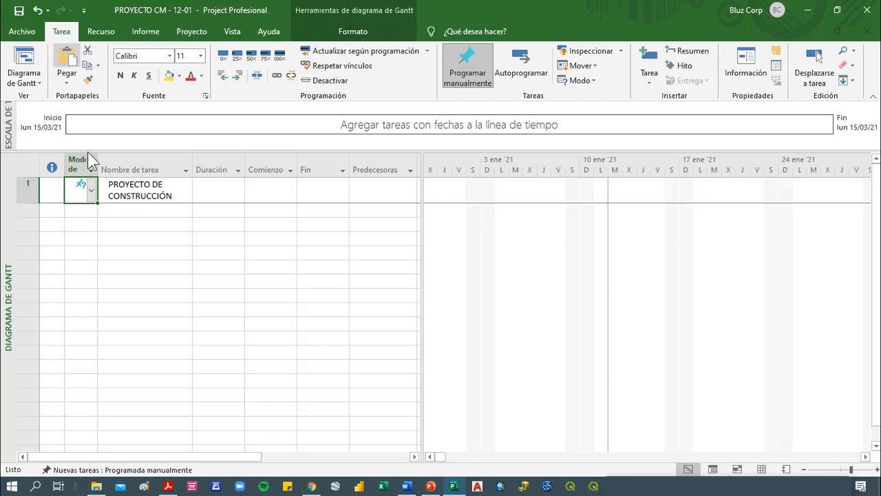
{"action": "left_click", "coordinate": [521, 70]}
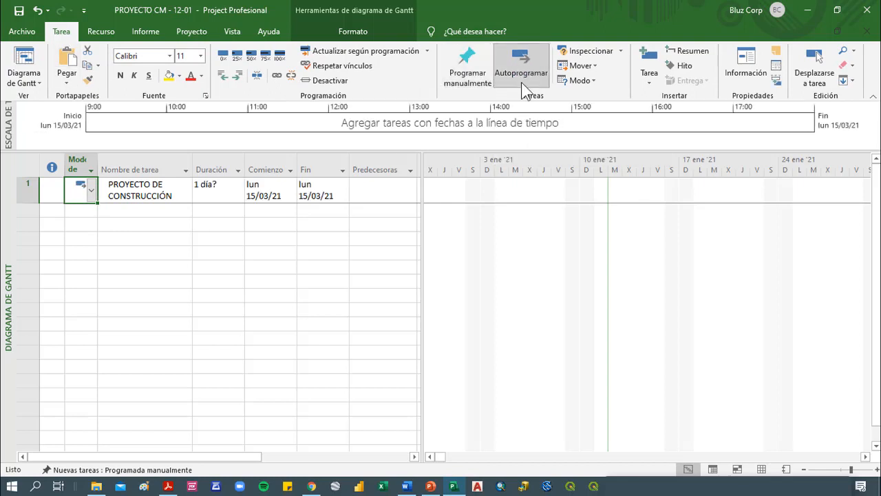
{"action": "left_click", "coordinate": [142, 470]}
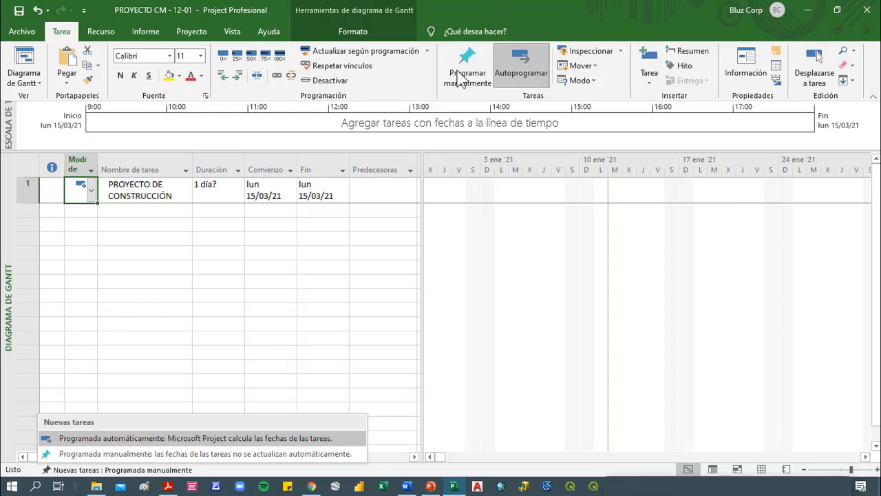
{"action": "left_click", "coordinate": [467, 71]}
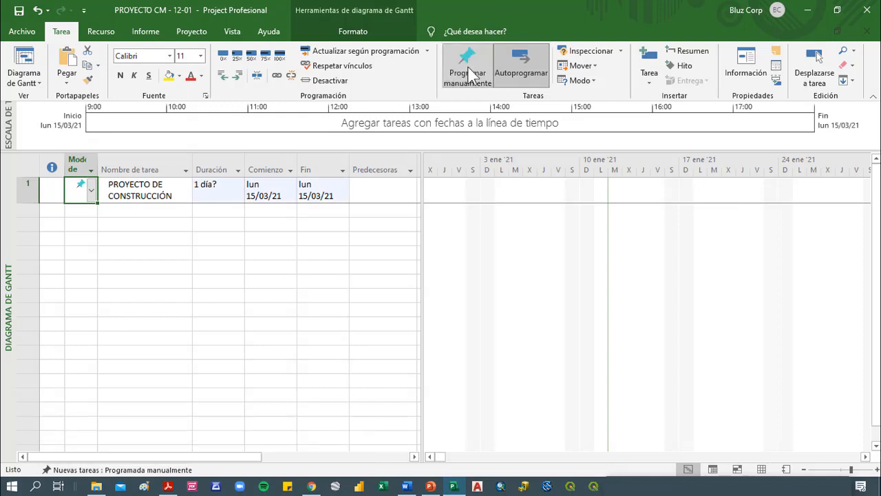
{"action": "left_click", "coordinate": [132, 188]}
{"action": "left_click", "coordinate": [117, 222]}
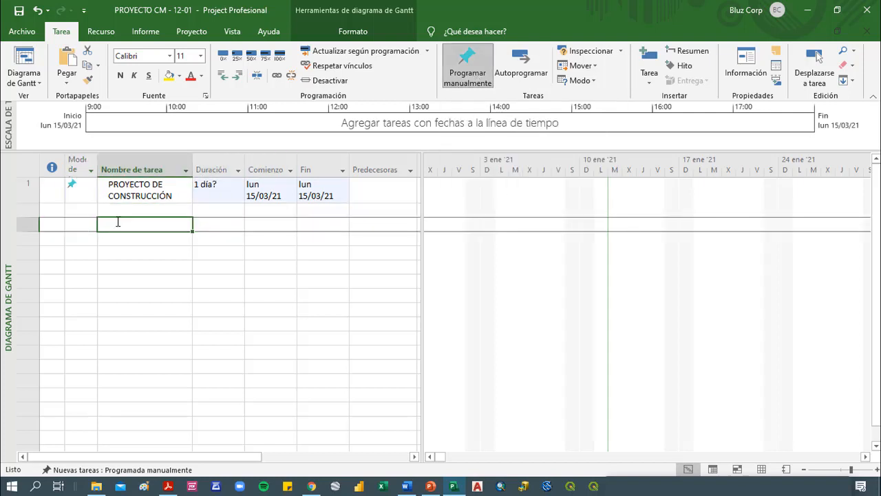
{"action": "key", "text": "ctrl+z"}
{"action": "key", "text": "ctrl+z"}
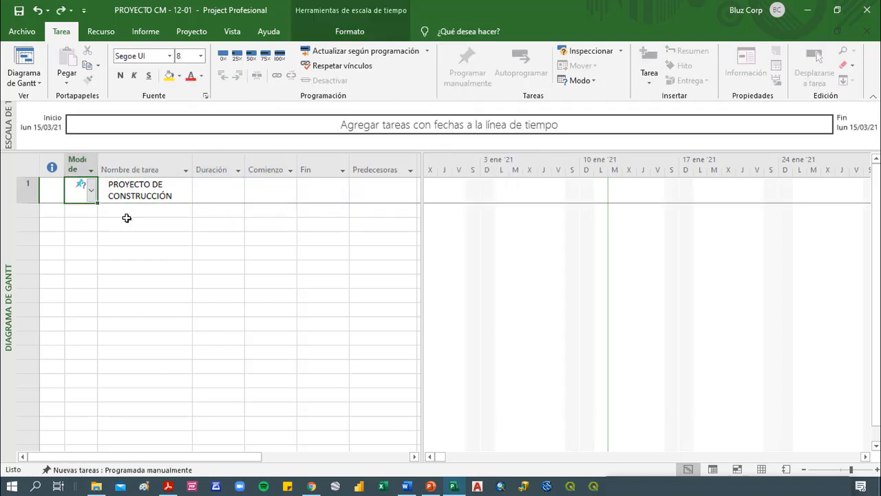
Set the task mode of PROYECTO DE CONSTRUCCIÓN to automatically scheduled and check its duration and start date
{"action": "left_click", "coordinate": [154, 189]}
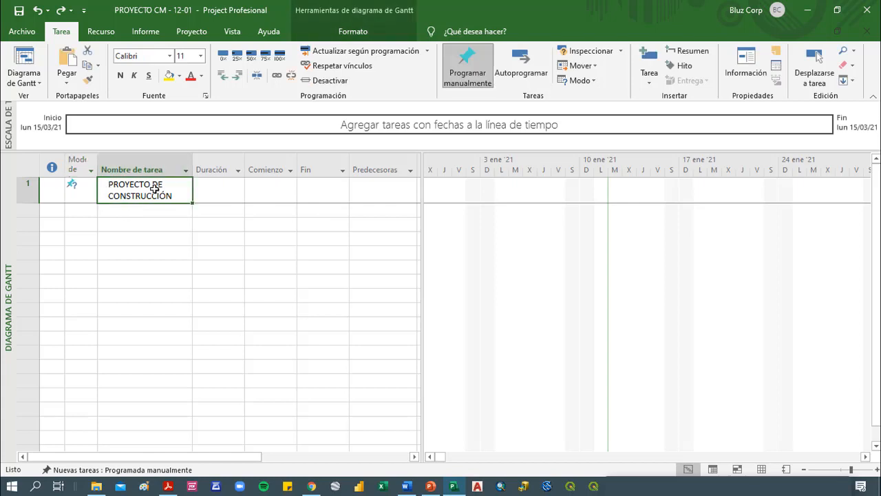
{"action": "left_click", "coordinate": [215, 196]}
{"action": "left_click", "coordinate": [275, 195]}
{"action": "left_click", "coordinate": [317, 192]}
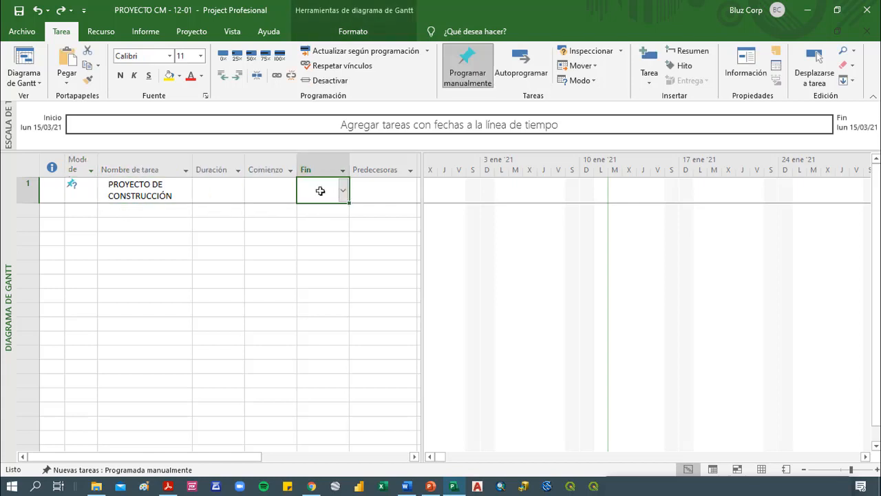
{"action": "left_click", "coordinate": [124, 195]}
{"action": "left_click", "coordinate": [82, 193]}
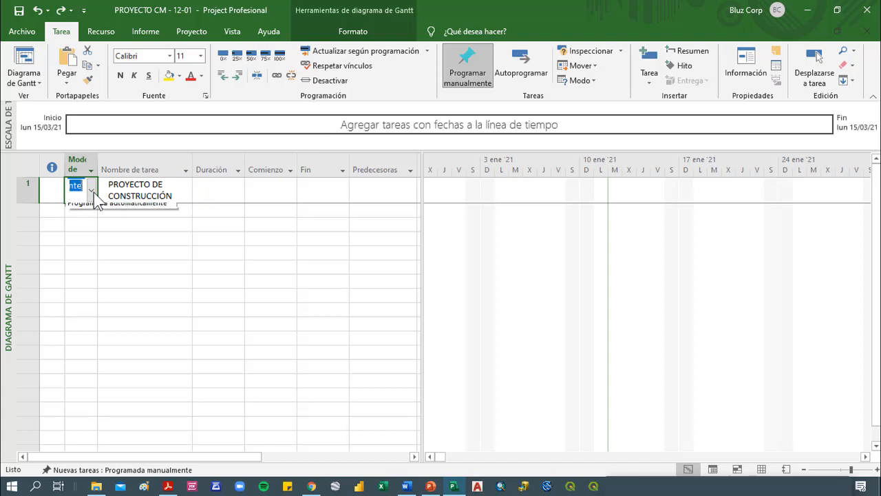
{"action": "left_click", "coordinate": [92, 192]}
{"action": "left_click", "coordinate": [132, 218]}
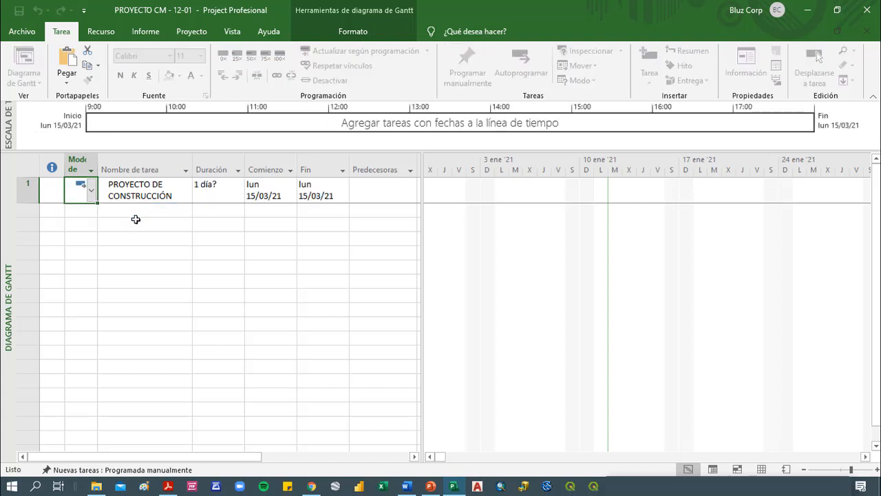
{"action": "left_click", "coordinate": [230, 187]}
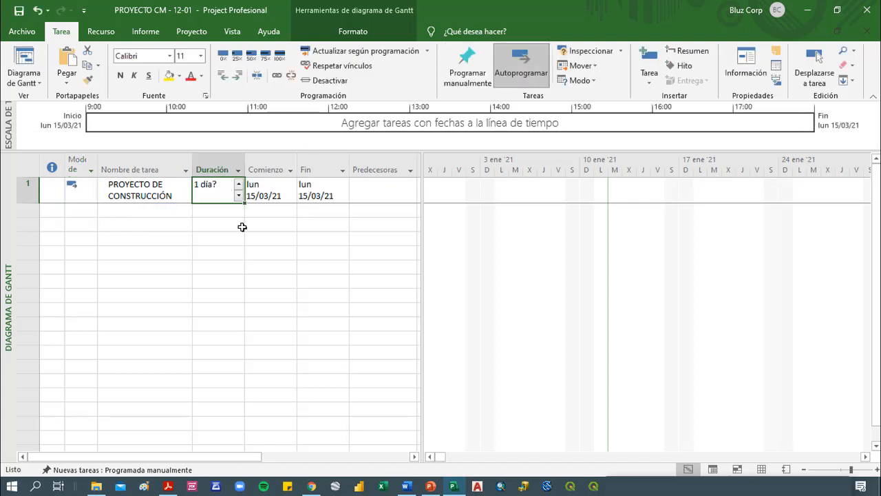
{"action": "left_click", "coordinate": [261, 194]}
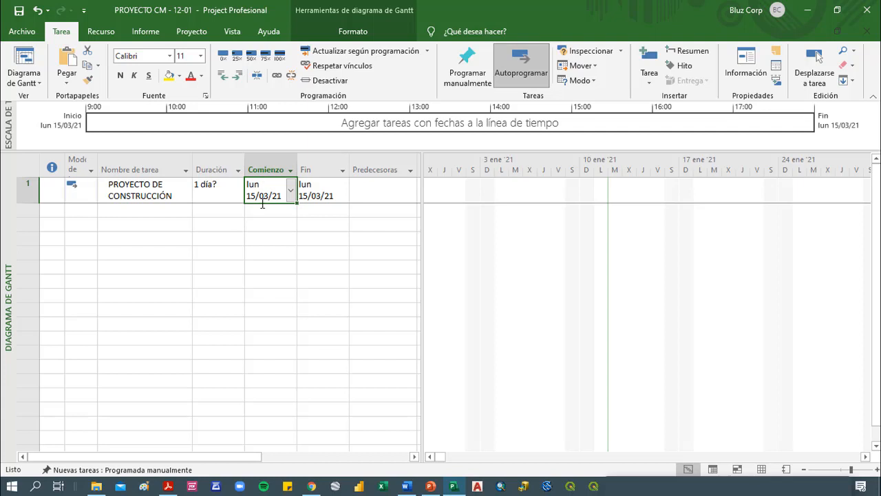
Set the scheduling mode for new tasks to automatically scheduled
{"action": "left_click", "coordinate": [303, 196]}
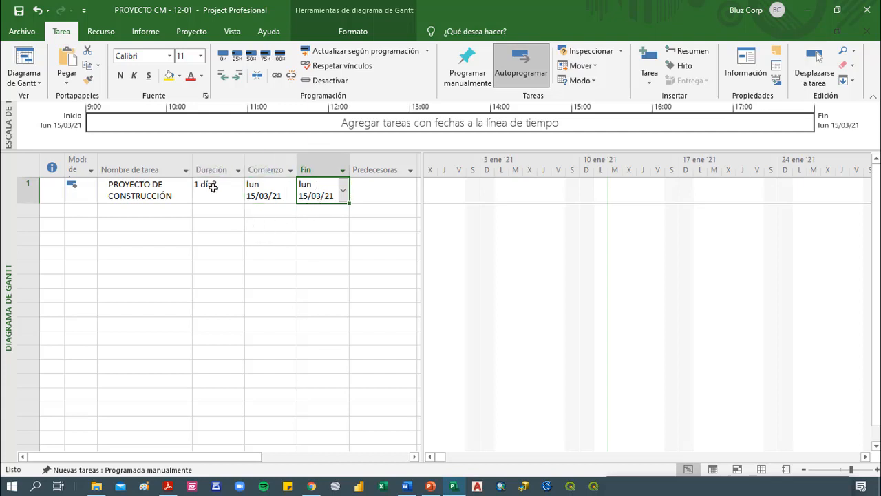
{"action": "left_click", "coordinate": [95, 210]}
{"action": "left_click", "coordinate": [29, 194]}
{"action": "left_click", "coordinate": [89, 195]}
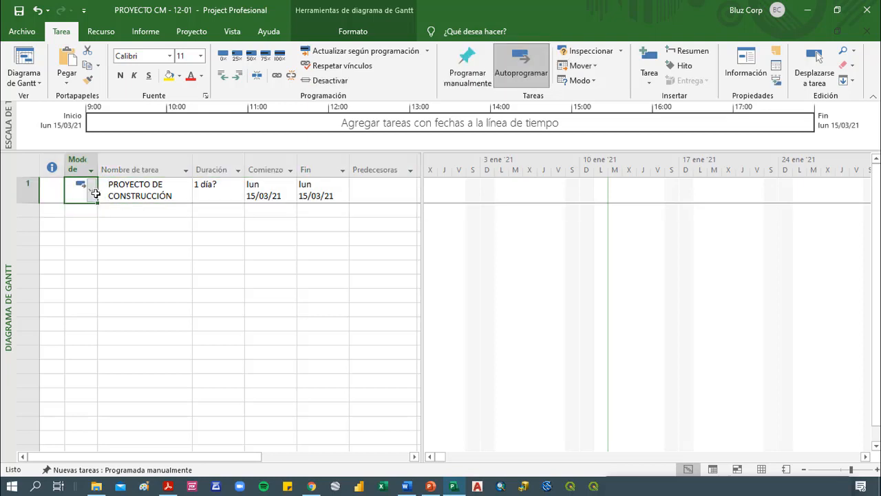
{"action": "left_click", "coordinate": [189, 471]}
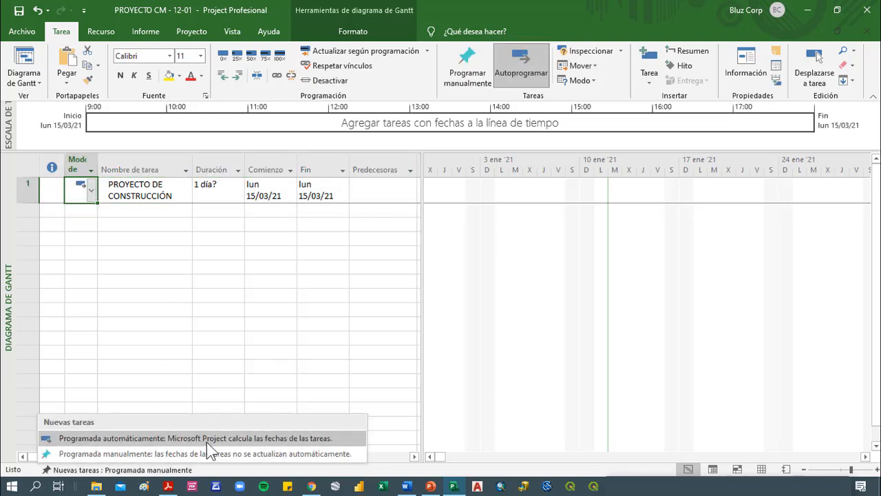
{"action": "left_click", "coordinate": [206, 439]}
{"action": "left_click", "coordinate": [178, 470]}
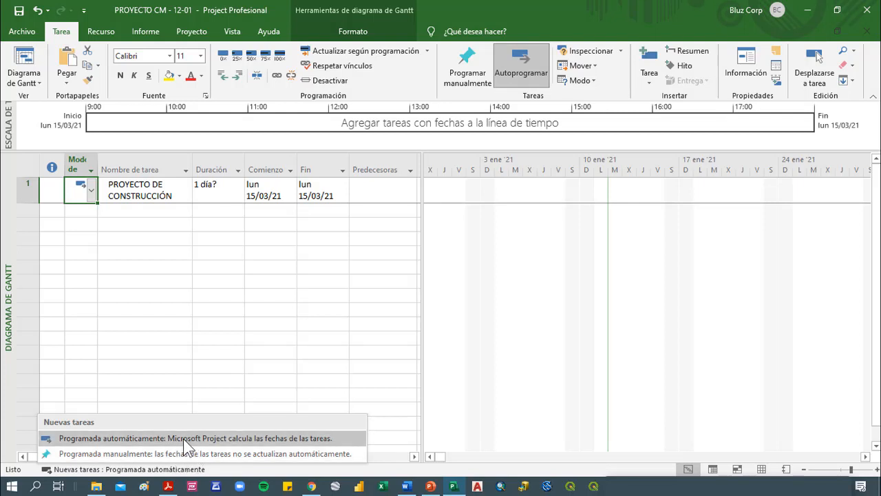
{"action": "left_click", "coordinate": [183, 439]}
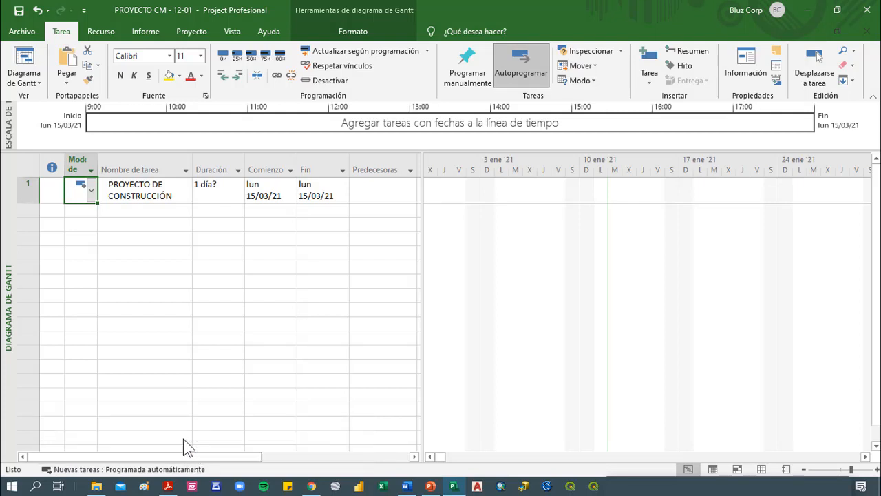
Add a task named FASE 1 in the row below PROYECTO DE CONSTRUCCIÓN
{"action": "left_click", "coordinate": [157, 196]}
{"action": "left_click", "coordinate": [157, 210]}
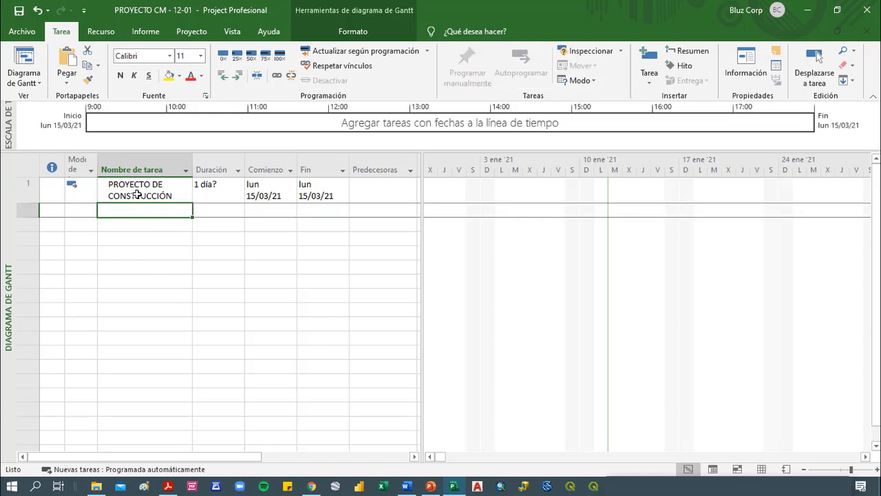
{"action": "left_click", "coordinate": [137, 194]}
{"action": "left_click", "coordinate": [163, 211]}
{"action": "type", "text": "s"}
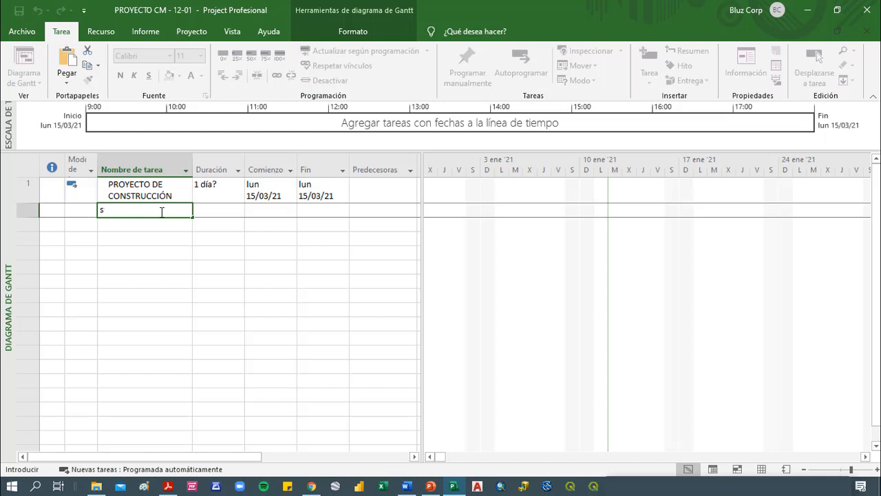
{"action": "type", "text": "aFas"}
{"action": "key", "text": "BackSpace"}
{"action": "key", "text": "BackSpace"}
{"action": "key", "text": "BackSpace"}
{"action": "type", "text": "FASE"}
{"action": "key", "text": "Return"}
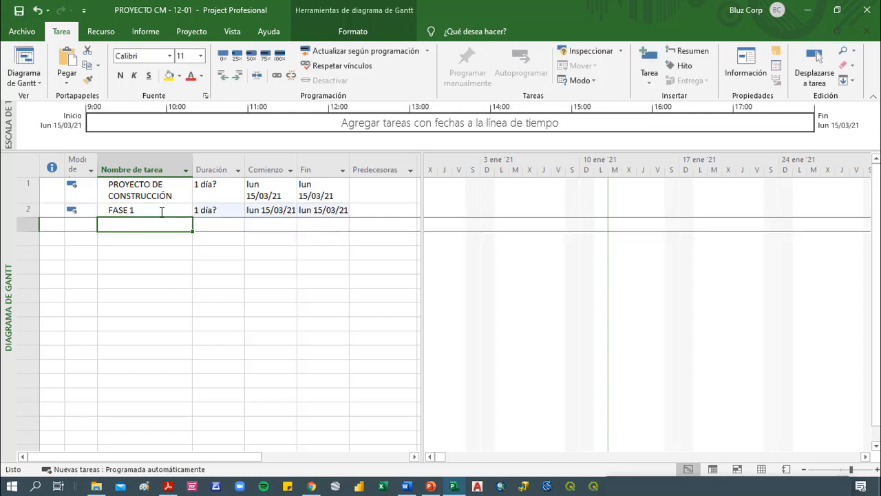
Add a task named PREPARACIÓN DEL TERRENO in the row below FASE 1
{"action": "type", "text": "PREPA"}
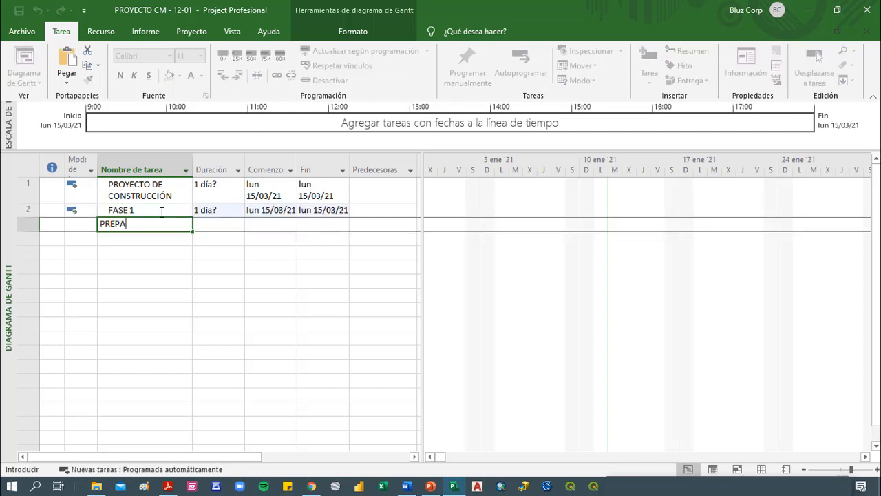
{"action": "key", "text": "BackSpace"}
{"action": "key", "text": "BackSpace"}
{"action": "type", "text": "PARACIÓN DEL TERRENIO"}
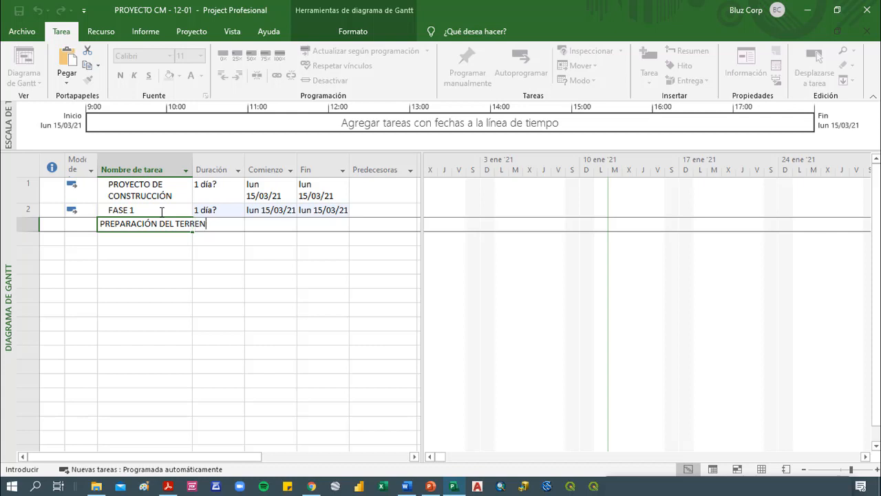
{"action": "key", "text": "Return"}
Add the tasks HACER UNA BASE and COLUMNAS Y VIGAS in the rows below PREPARACIÓN DEL TERRENO
{"action": "type", "text": "HAC"}
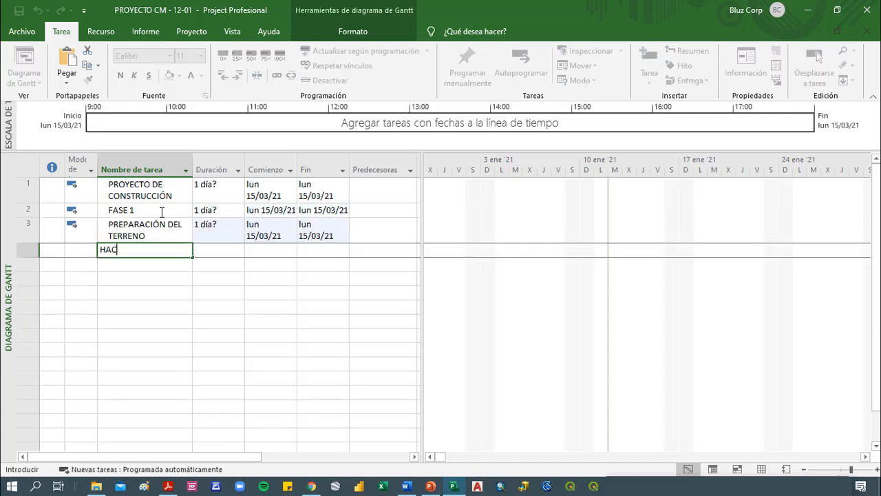
{"action": "type", "text": "ER UNA BASE"}
{"action": "key", "text": "Return"}
{"action": "type", "text": "COLUMNA"}
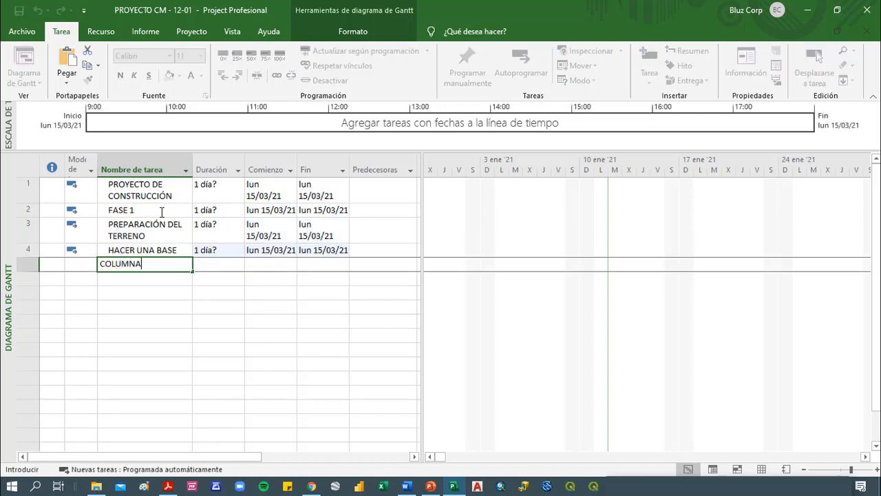
{"action": "type", "text": "S Y VIGAS"}
{"action": "key", "text": "Return"}
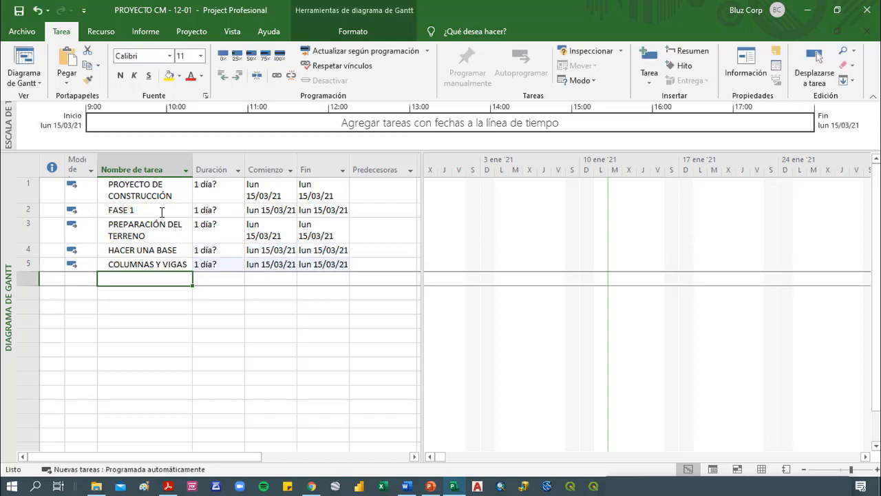
Add a task named HACER PAREDES in the row below COLUMNAS Y VIGAS
{"action": "type", "text": "P"}
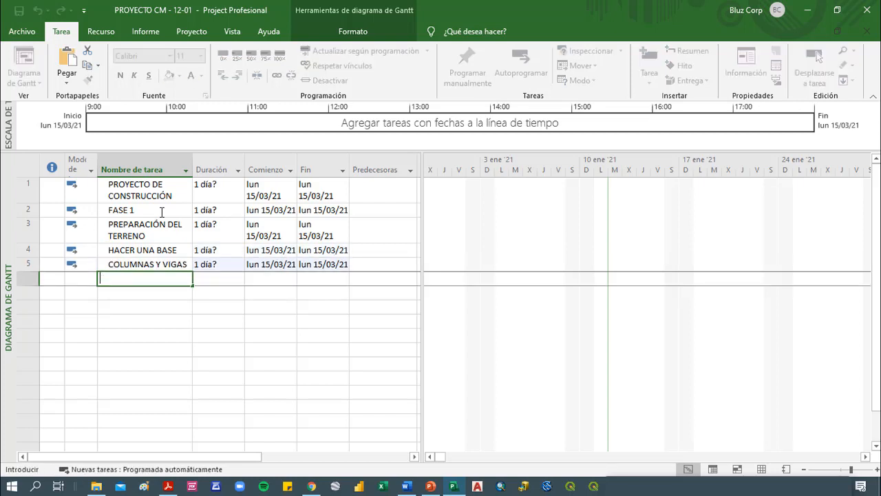
{"action": "type", "text": "HACER PAREDES"}
{"action": "key", "text": "Return"}
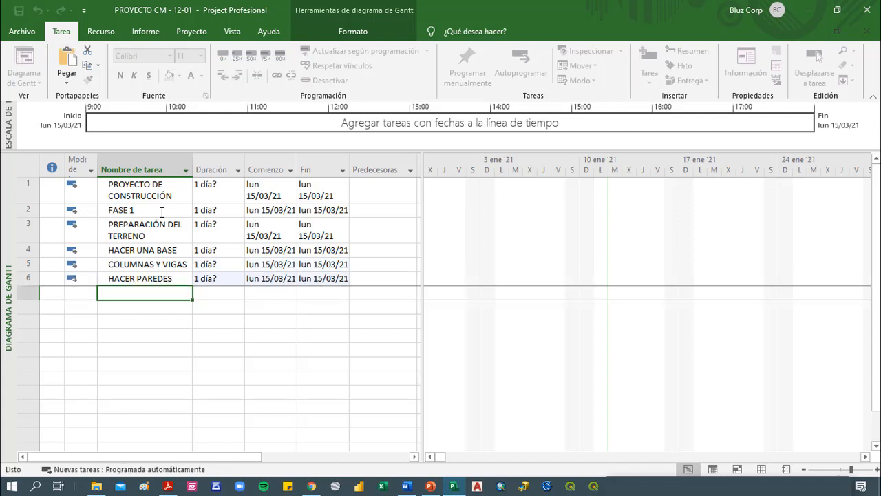
Add the tasks PISO and TECHO in the rows below HACER PAREDES
{"action": "type", "text": "PISO"}
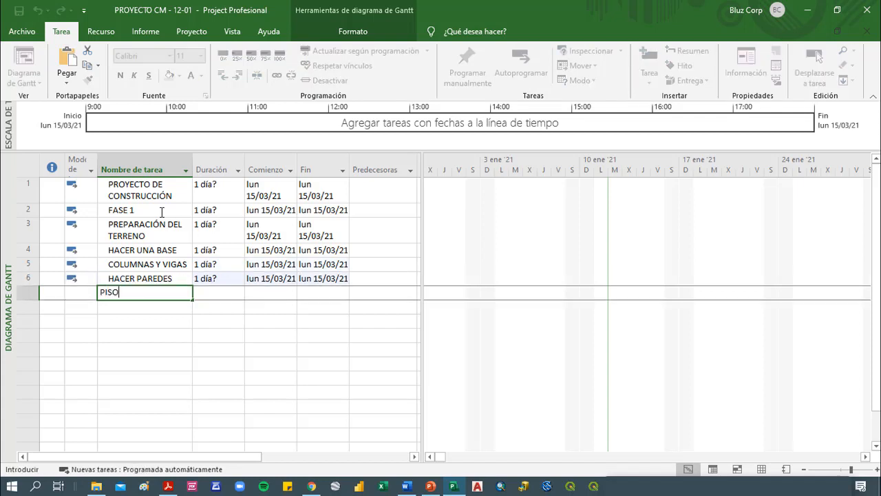
{"action": "key", "text": "Return"}
{"action": "type", "text": "TEC"}
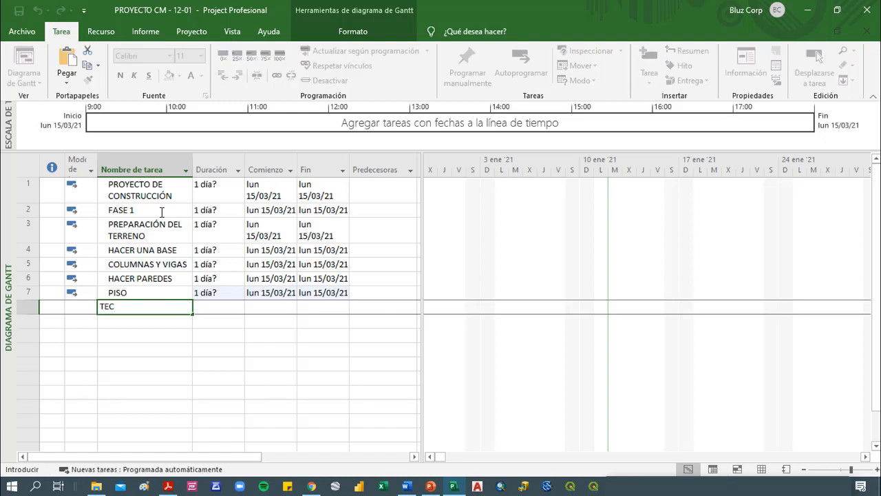
{"action": "type", "text": "HO"}
{"action": "key", "text": "Return"}
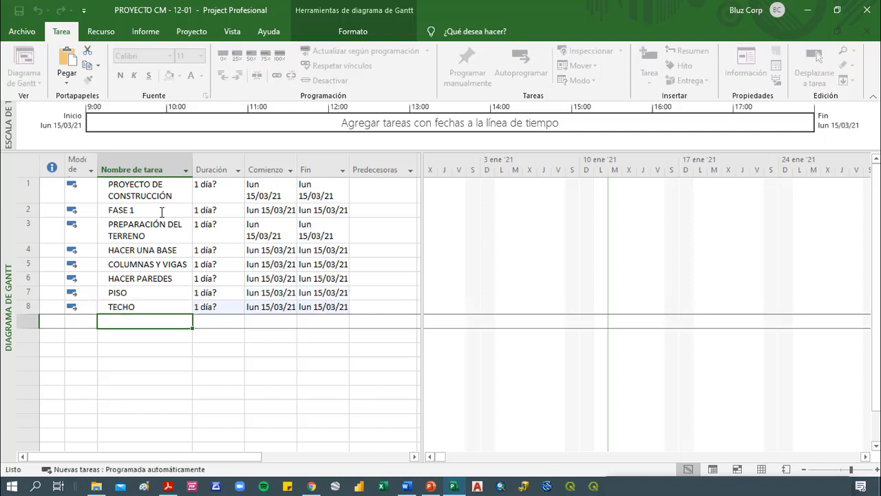
Add a task named INSTALACIONES in the row below TECHO
{"action": "type", "text": "PLOMERUI"}
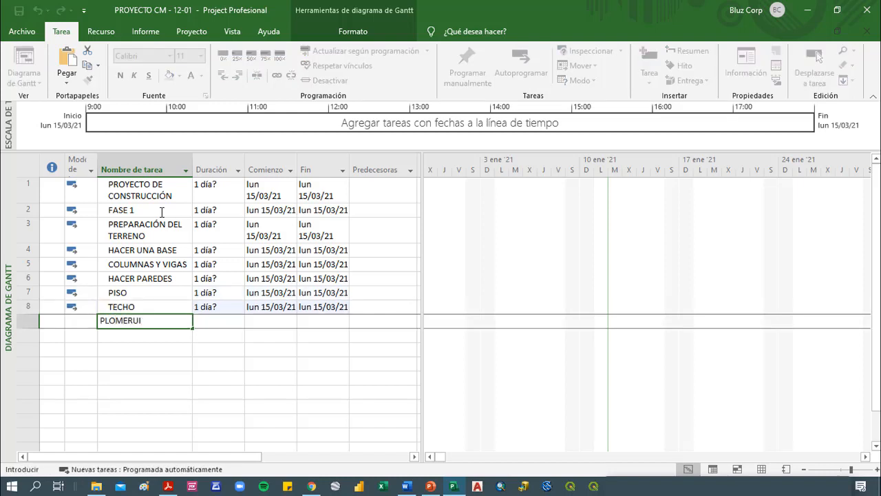
{"action": "key", "text": "BackSpace"}
{"action": "key", "text": "BackSpace"}
{"action": "key", "text": "BackSpace"}
{"action": "key", "text": "BackSpace"}
{"action": "key", "text": "BackSpace"}
{"action": "key", "text": "BackSpace"}
{"action": "key", "text": "BackSpace"}
{"action": "key", "text": "BackSpace"}
{"action": "type", "text": "INSTALACIONES"}
{"action": "key", "text": "Return"}
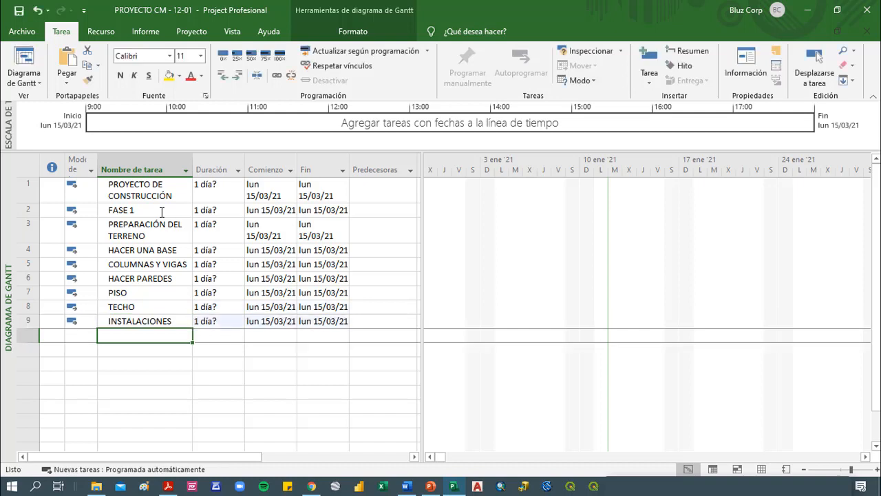
Add the tasks PUERTAS Y VENTANAS and DECORACIÓN in the rows below INSTALACIONES
{"action": "type", "text": "PUERTAS"}
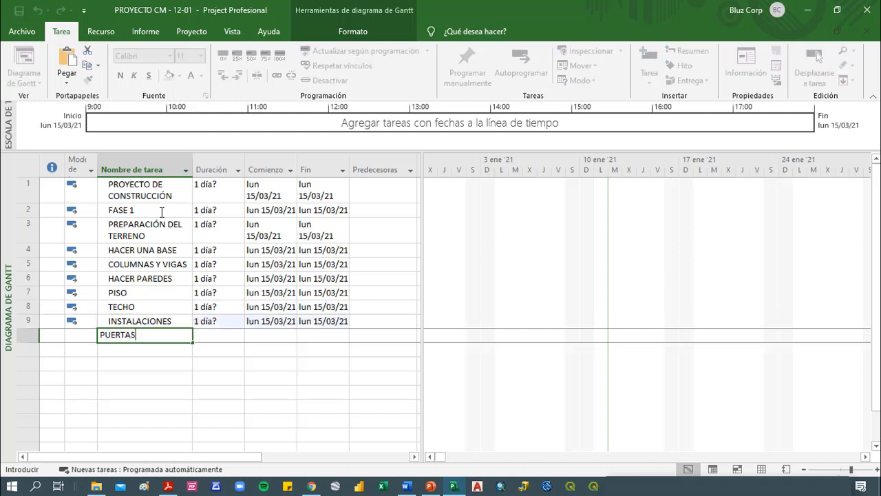
{"action": "type", "text": " Y VENTANAS"}
{"action": "key", "text": "Return"}
{"action": "type", "text": "DEC"}
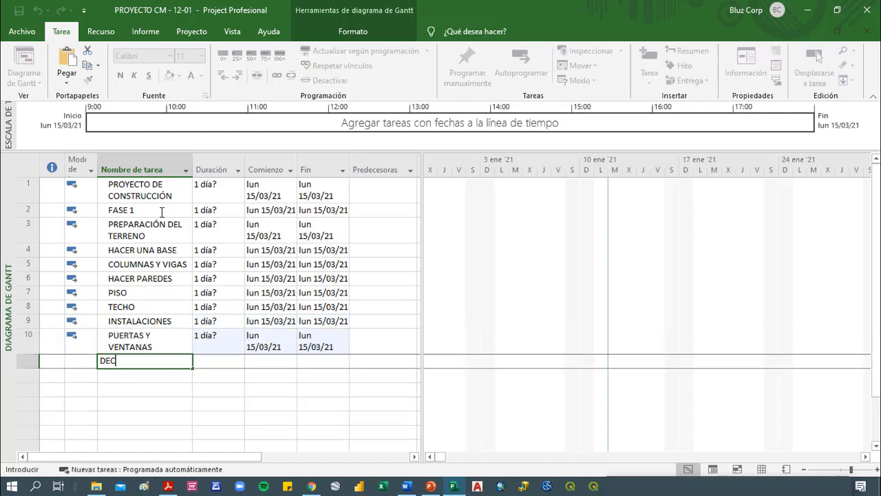
{"action": "type", "text": "ORACIÓN"}
{"action": "key", "text": "Return"}
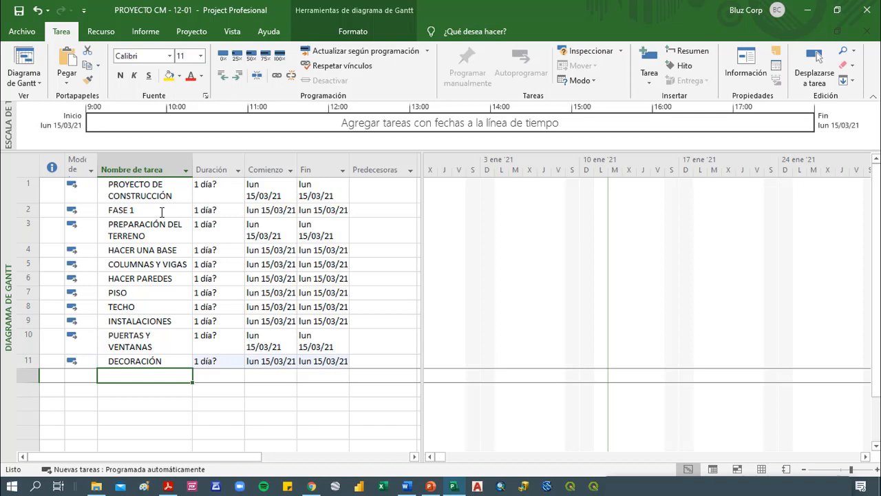
Indent all tasks from FASE 1 to DECORACIÓN one level as subtasks of PROYECTO DE CONSTRUCCIÓN
{"action": "left_click", "coordinate": [157, 212]}
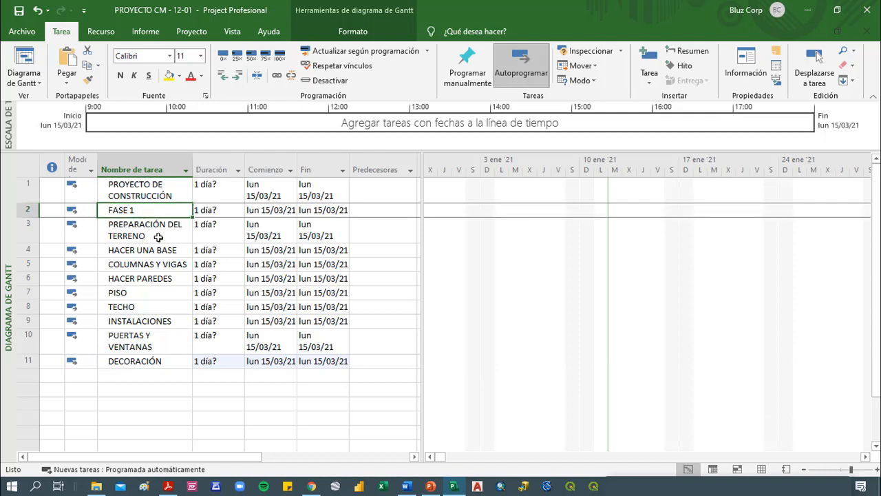
{"action": "left_click_drag", "start_coordinate": [157, 210], "coordinate": [169, 358]}
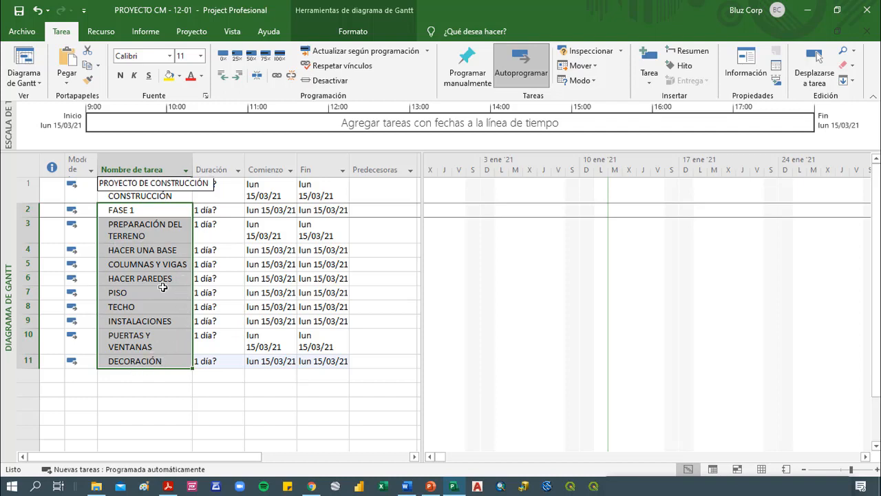
{"action": "left_click", "coordinate": [237, 81]}
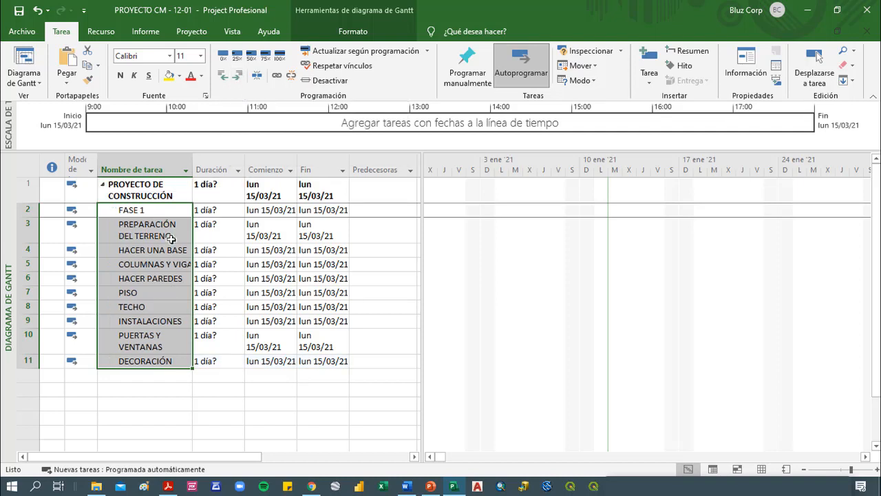
{"action": "left_click", "coordinate": [172, 358]}
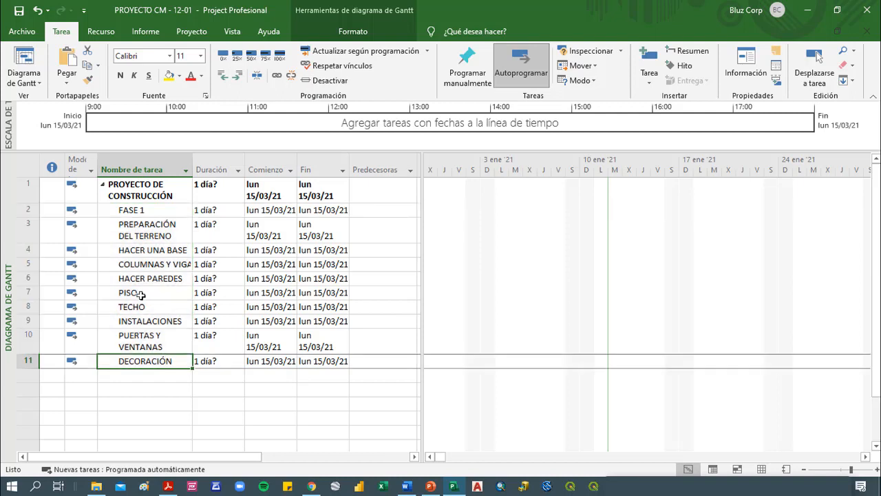
{"action": "left_click", "coordinate": [157, 194]}
{"action": "left_click", "coordinate": [150, 255]}
{"action": "left_click", "coordinate": [151, 197]}
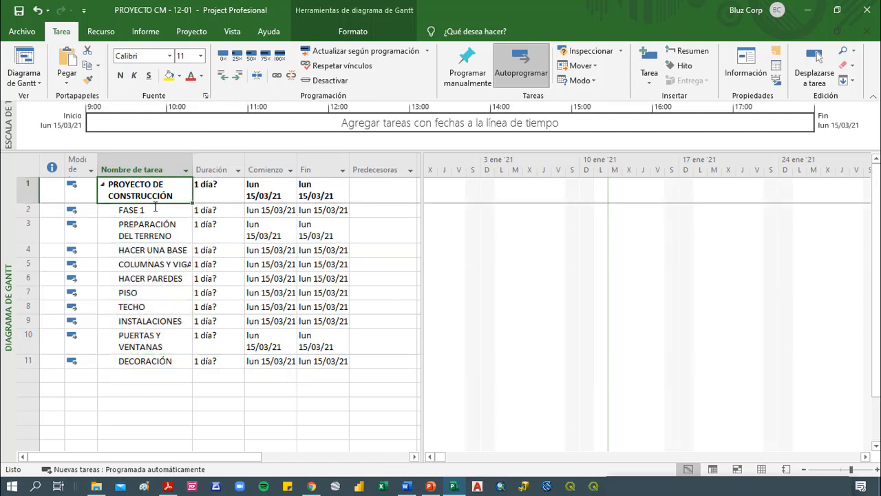
{"action": "left_click", "coordinate": [143, 276]}
{"action": "left_click", "coordinate": [141, 336]}
{"action": "left_click", "coordinate": [144, 236]}
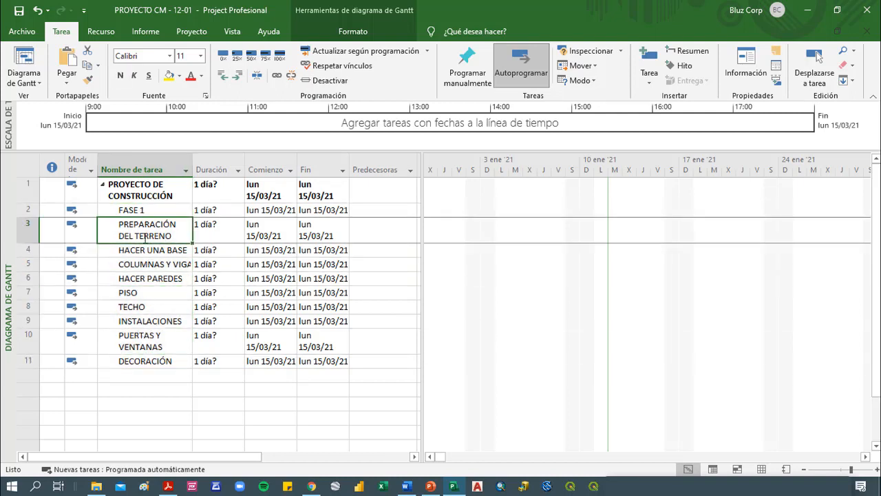
Indent the tasks from PREPARACIÓN DEL TERRENO to DECORACIÓN one more level as subtasks of FASE 1
{"action": "left_click", "coordinate": [142, 212]}
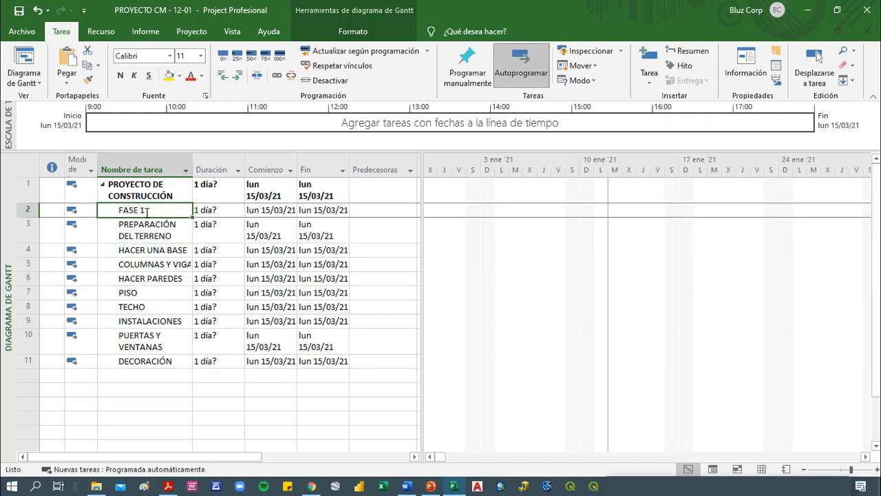
{"action": "left_click_drag", "start_coordinate": [142, 229], "coordinate": [148, 362]}
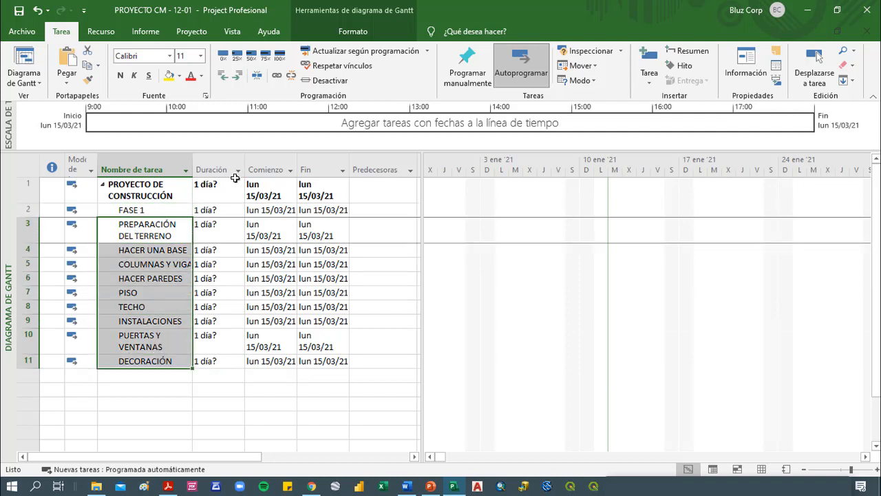
{"action": "left_click", "coordinate": [237, 76]}
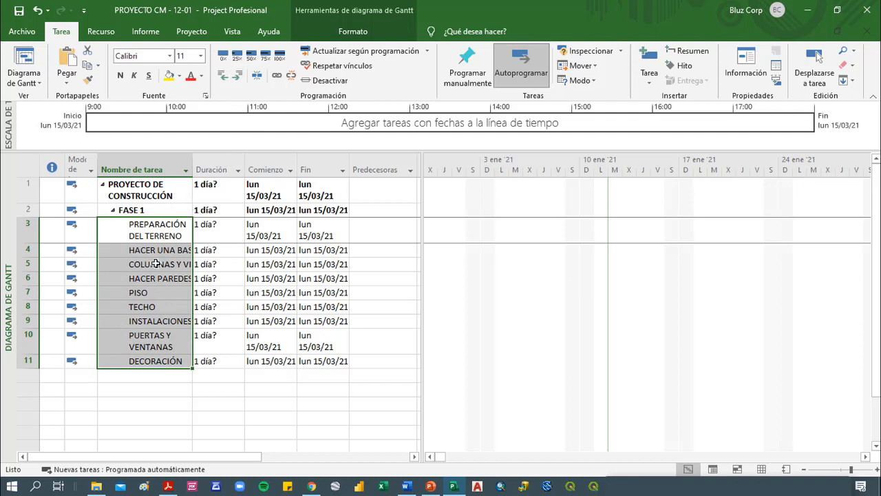
{"action": "left_click", "coordinate": [155, 232]}
{"action": "left_click", "coordinate": [156, 232]}
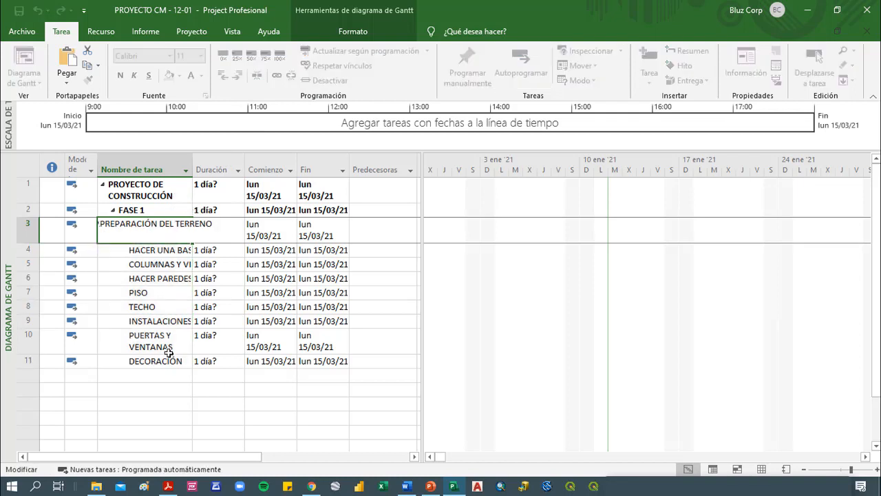
{"action": "left_click", "coordinate": [150, 210]}
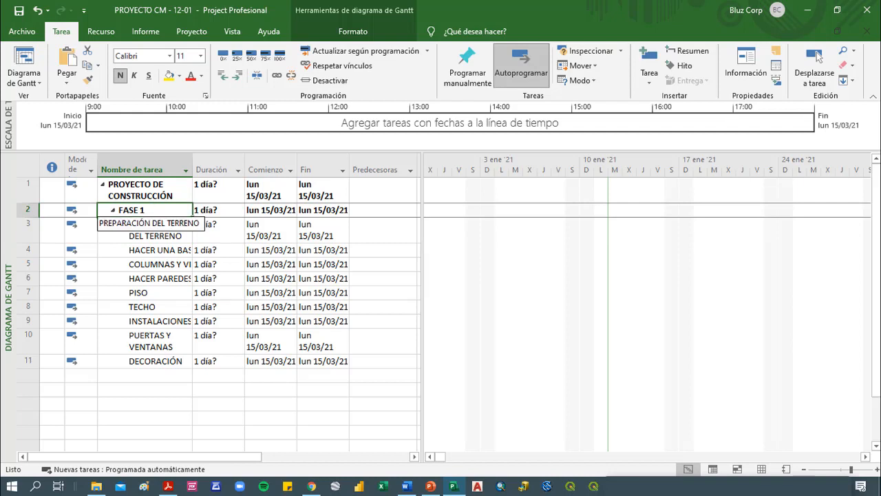
{"action": "left_click", "coordinate": [137, 279]}
{"action": "left_click", "coordinate": [158, 233]}
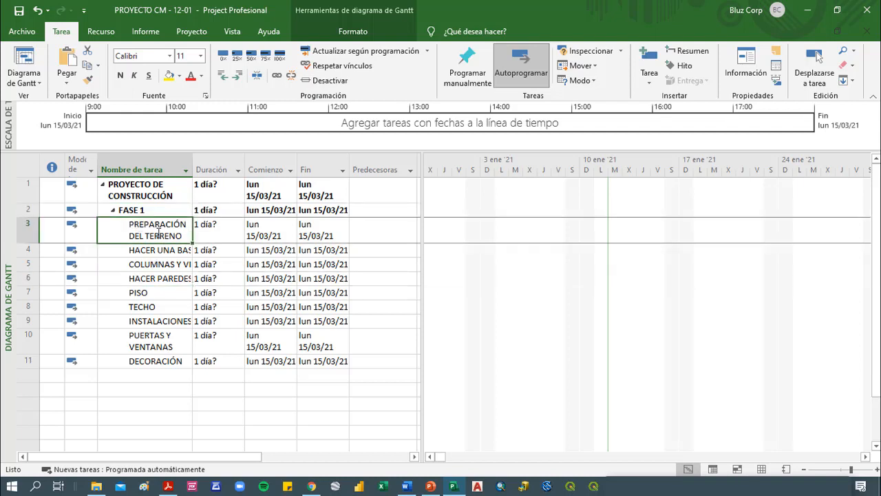
Insert a summary task named FASE 2 above HACER PAREDES, PISO and TECHO, with these three as its subtasks
{"action": "left_click", "coordinate": [157, 248]}
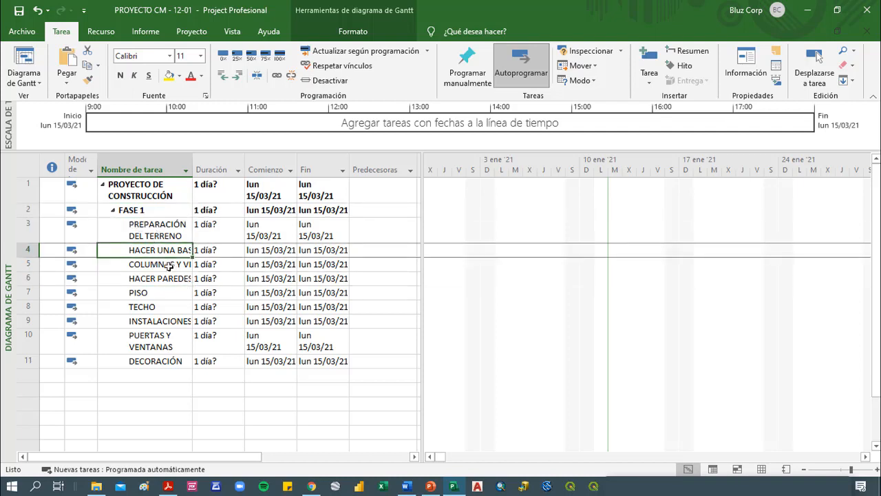
{"action": "left_click", "coordinate": [169, 266]}
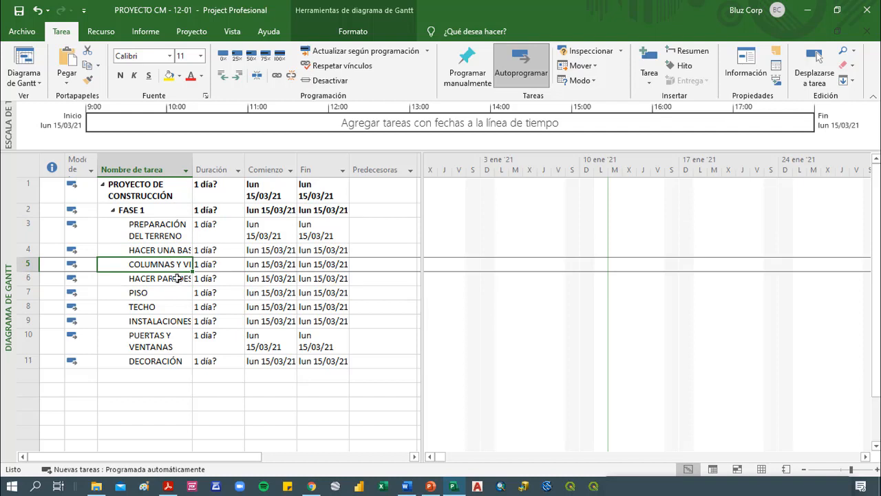
{"action": "left_click", "coordinate": [176, 278]}
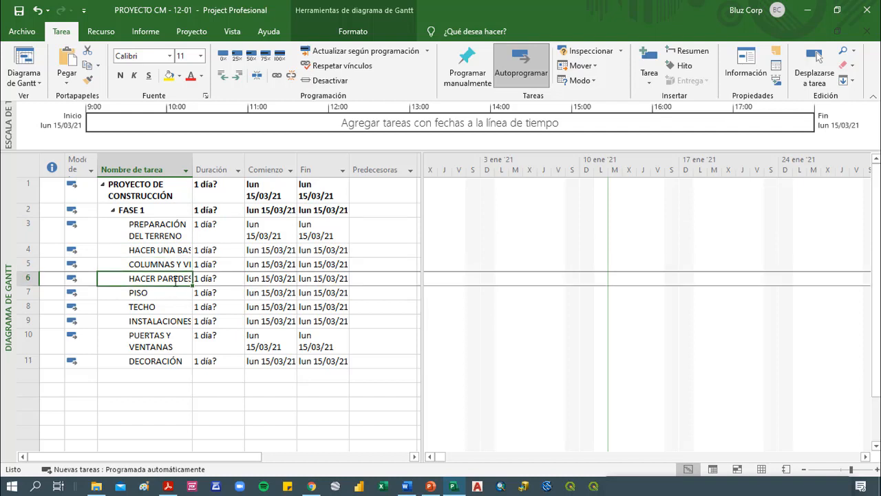
{"action": "left_click_drag", "start_coordinate": [176, 279], "coordinate": [175, 309]}
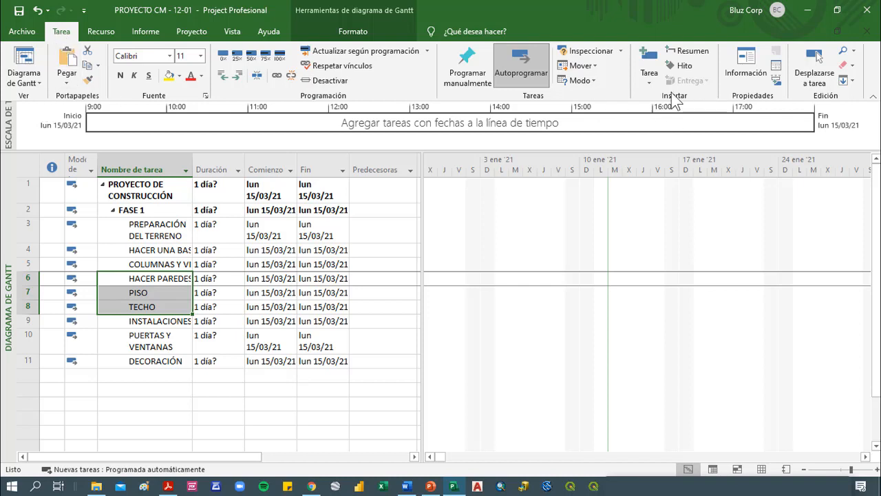
{"action": "left_click", "coordinate": [692, 53]}
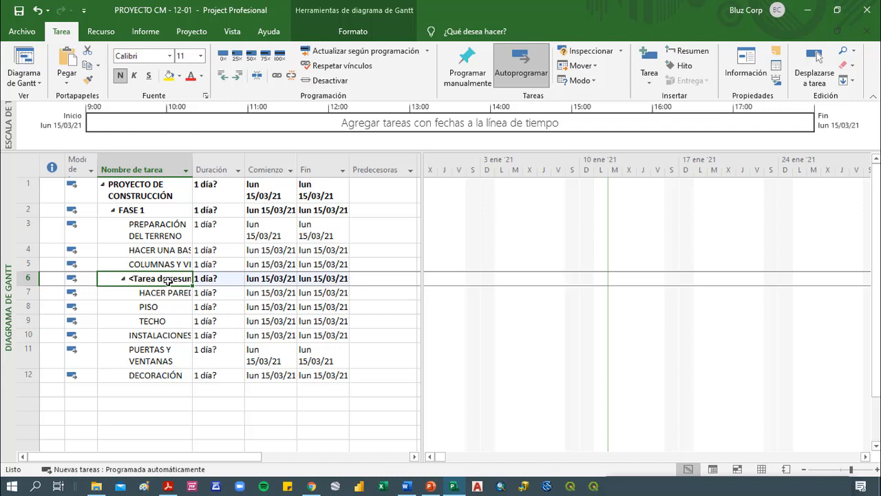
{"action": "type", "text": "fase"}
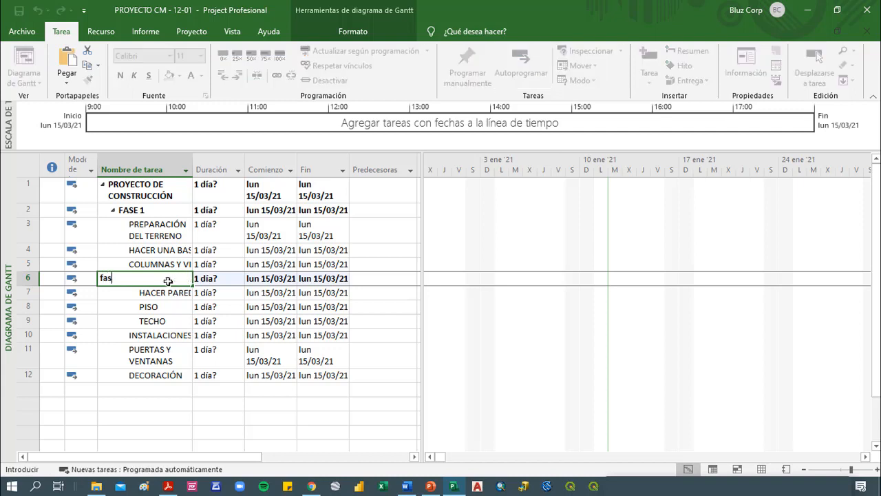
{"action": "key", "text": "BackSpace"}
{"action": "key", "text": "BackSpace"}
{"action": "key", "text": "BackSpace"}
{"action": "key", "text": "BackSpace"}
{"action": "type", "text": "FASE 2"}
{"action": "key", "text": "Return"}
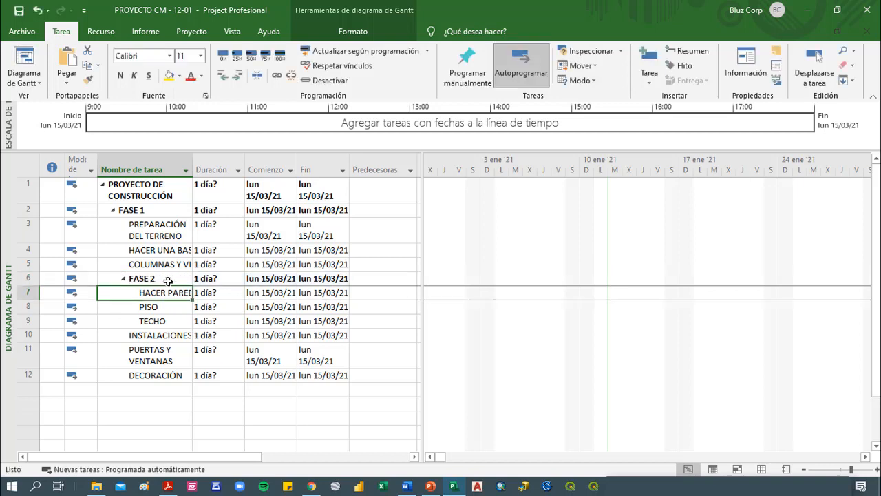
Insert a summary task named FASE 3 grouping INSTALACIONES, PUERTAS Y VENTANAS and DECORACIÓN
{"action": "left_click", "coordinate": [168, 278]}
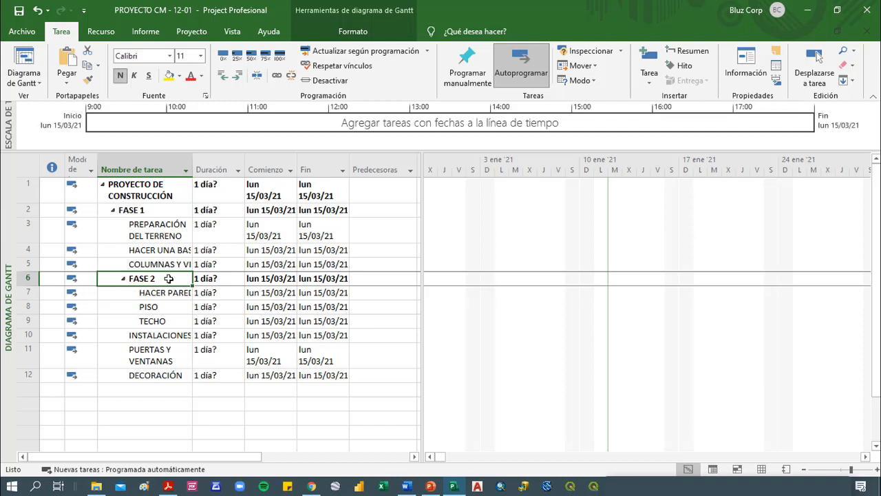
{"action": "left_click_drag", "start_coordinate": [167, 336], "coordinate": [164, 377]}
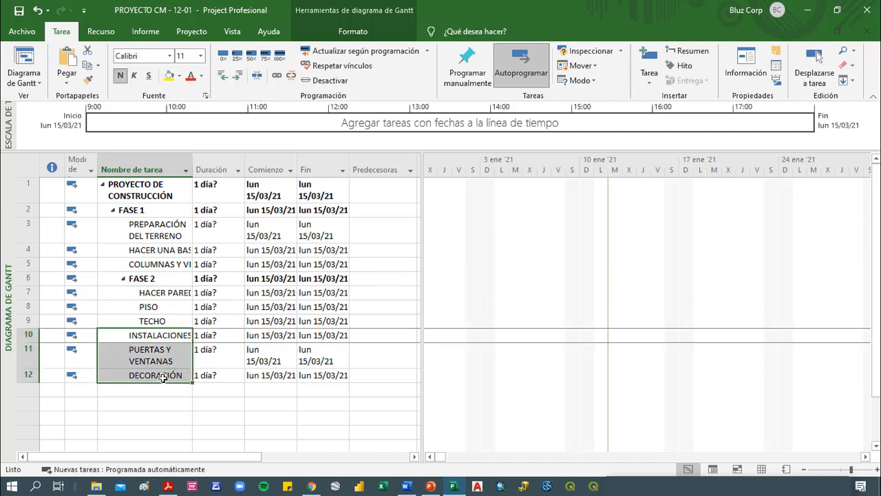
{"action": "left_click", "coordinate": [689, 52]}
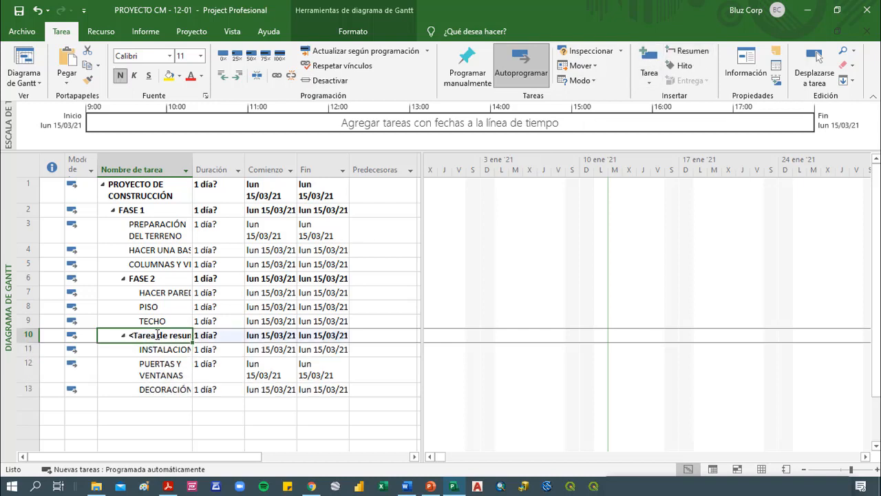
{"action": "type", "text": "FA"}
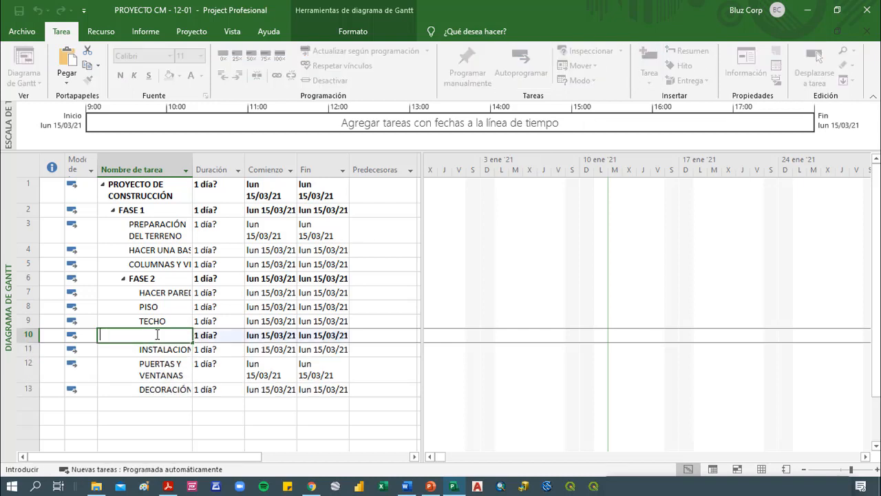
{"action": "type", "text": "SE 3"}
{"action": "key", "text": "Return"}
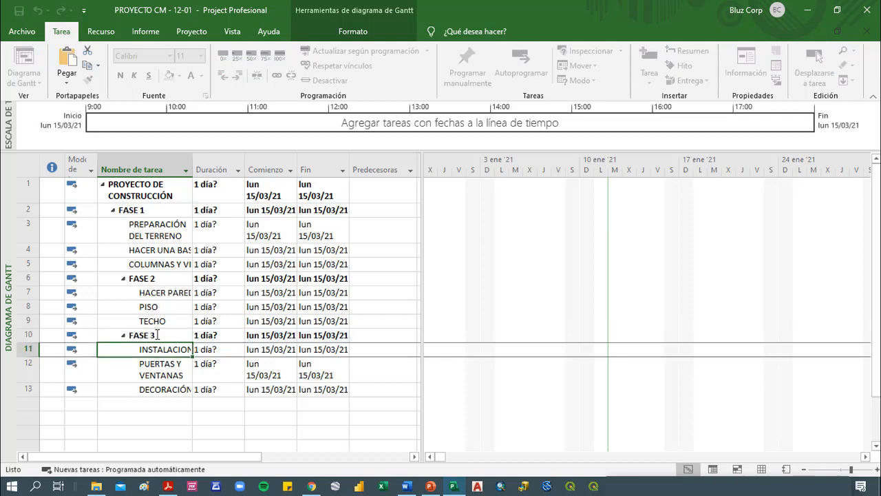
{"action": "left_click", "coordinate": [151, 407]}
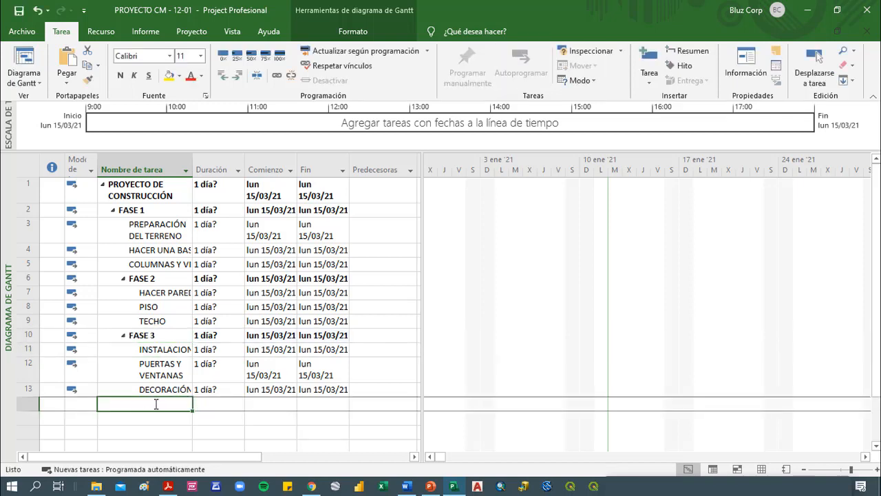
{"action": "left_click", "coordinate": [681, 69]}
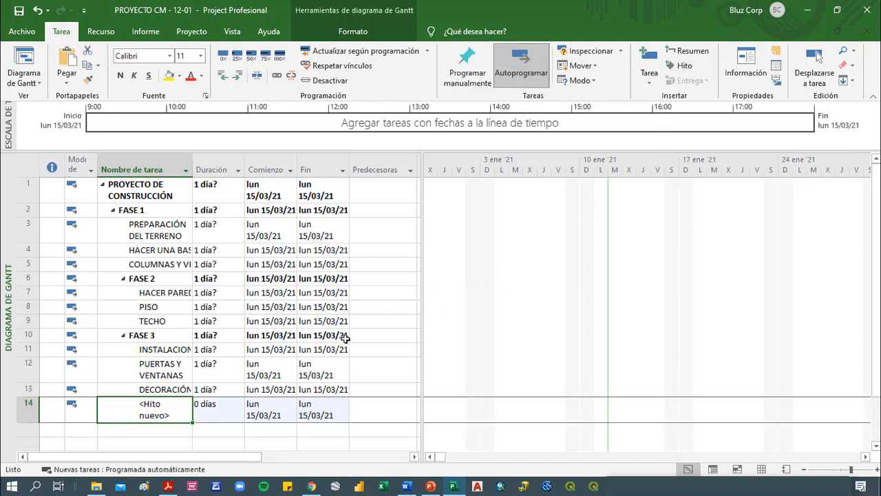
{"action": "key", "text": "ctrl+z"}
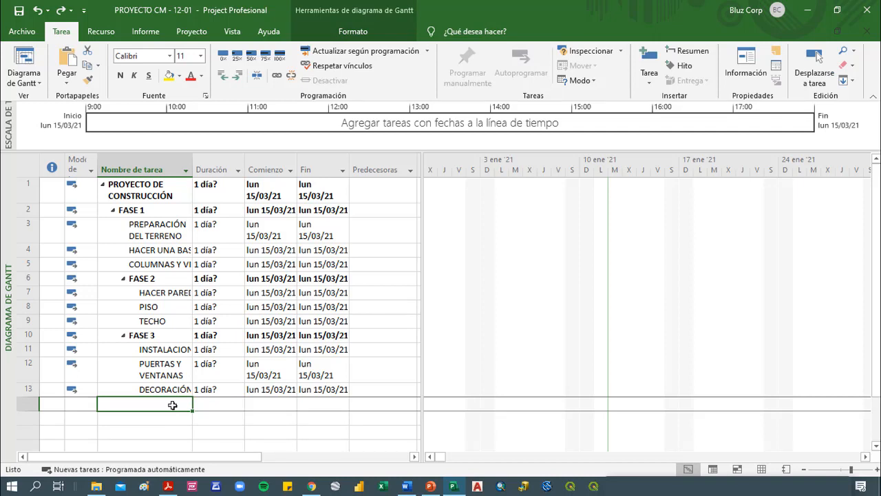
{"action": "type", "text": "PRESENTA"}
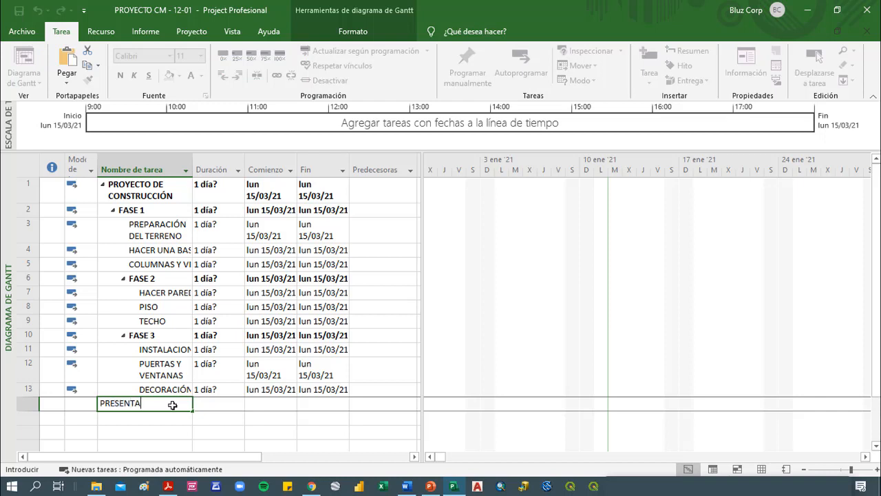
{"action": "type", "text": "CIÓN DE PROYECT"}
{"action": "type", "text": "O"}
{"action": "key", "text": "BackSpace"}
{"action": "key", "text": "BackSpace"}
{"action": "key", "text": "BackSpace"}
{"action": "key", "text": "BackSpace"}
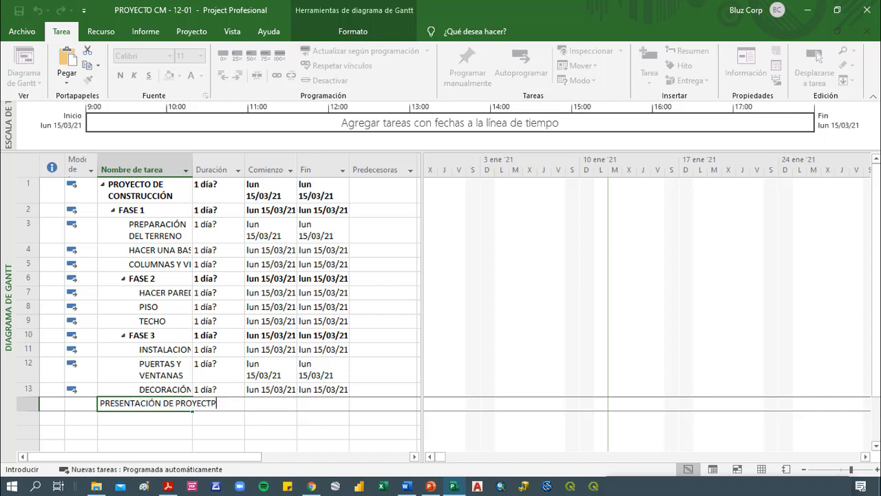
{"action": "key", "text": "BackSpace"}
{"action": "key", "text": "BackSpace"}
{"action": "key", "text": "BackSpace"}
{"action": "key", "text": "BackSpace"}
{"action": "key", "text": "BackSpace"}
{"action": "key", "text": "BackSpace"}
{"action": "key", "text": "BackSpace"}
{"action": "key", "text": "BackSpace"}
{"action": "key", "text": "BackSpace"}
{"action": "key", "text": "BackSpace"}
{"action": "key", "text": "BackSpace"}
{"action": "key", "text": "BackSpace"}
{"action": "key", "text": "BackSpace"}
{"action": "key", "text": "BackSpace"}
{"action": "key", "text": "BackSpace"}
{"action": "key", "text": "BackSpace"}
{"action": "key", "text": "BackSpace"}
{"action": "key", "text": "BackSpace"}
{"action": "key", "text": "BackSpace"}
{"action": "key", "text": "BackSpace"}
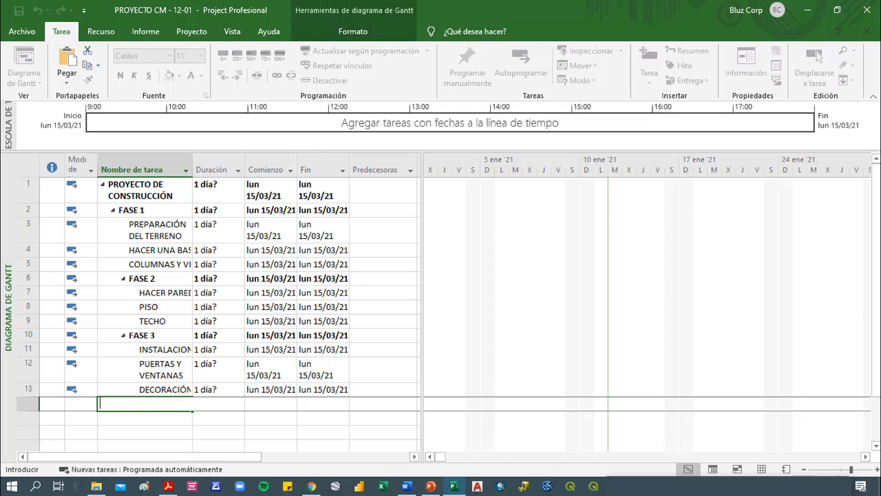
Add a task named FIN DE PROYECTO in the empty row below DECORACIÓN
{"action": "type", "text": "FIN DE PROYECTO"}
{"action": "key", "text": "Return"}
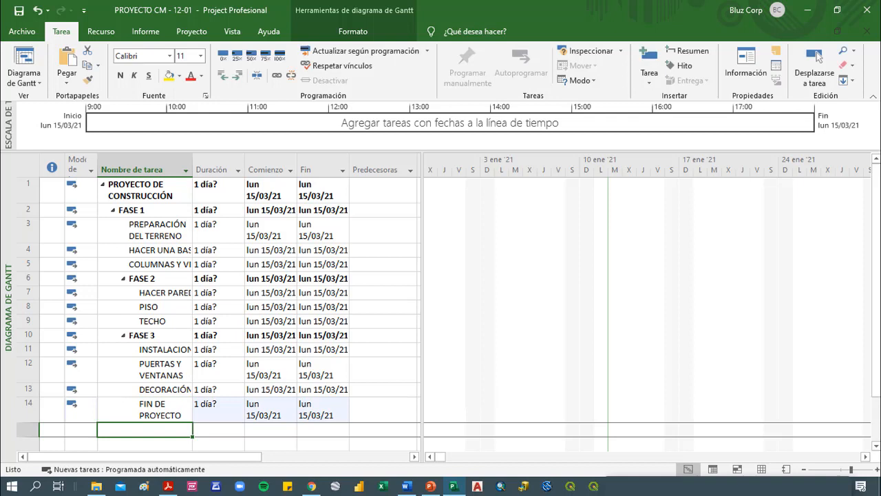
Set the duration of FIN DE PROYECTO to 0 days, making it a milestone
{"action": "key", "text": "Up"}
{"action": "key", "text": "Right"}
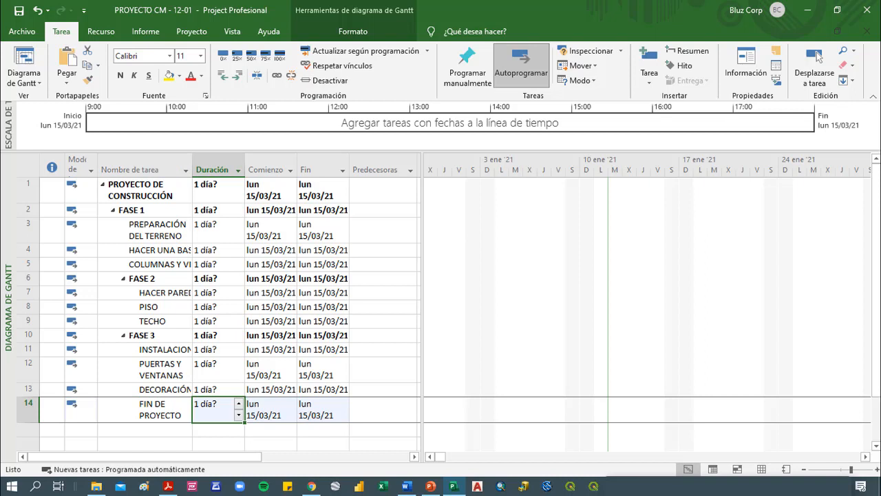
{"action": "type", "text": "0"}
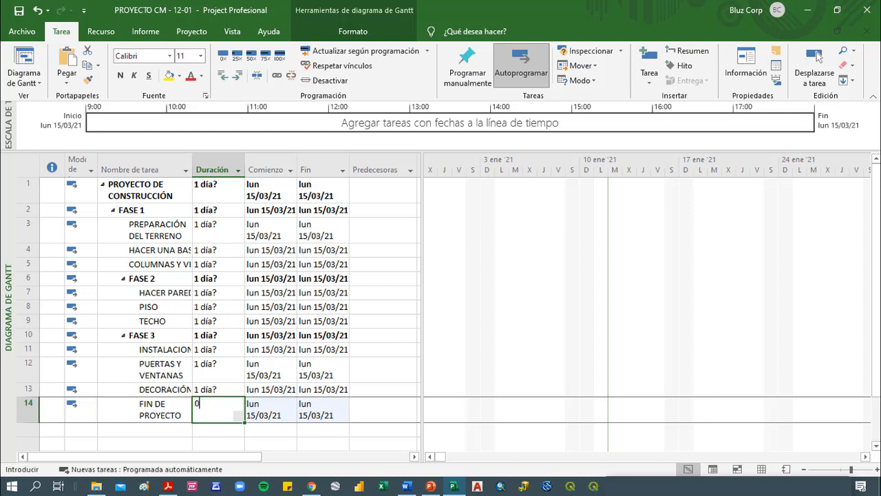
{"action": "type", "text": "D"}
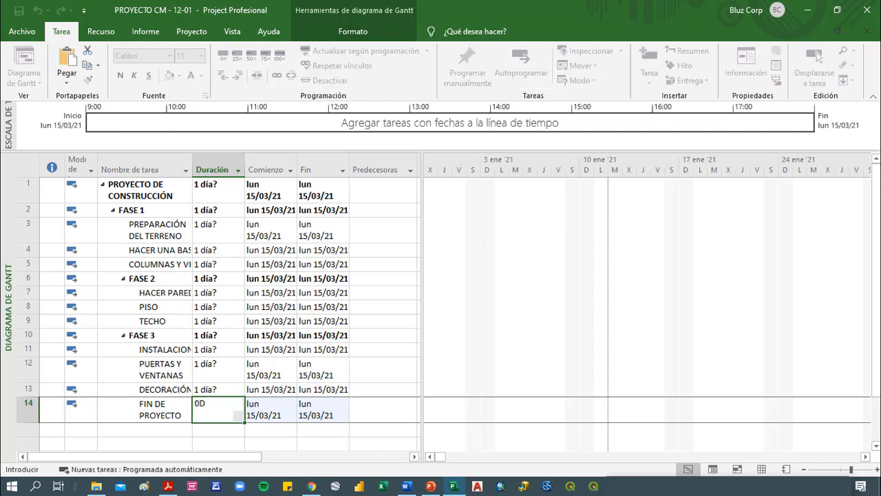
{"action": "key", "text": "BackSpace"}
{"action": "type", "text": "d"}
{"action": "key", "text": "BackSpace"}
{"action": "key", "text": "Return"}
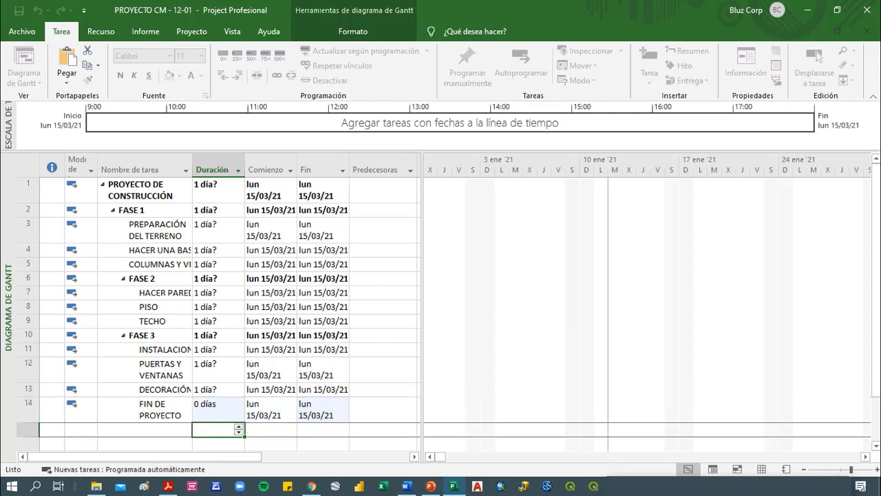
{"action": "key", "text": "Up"}
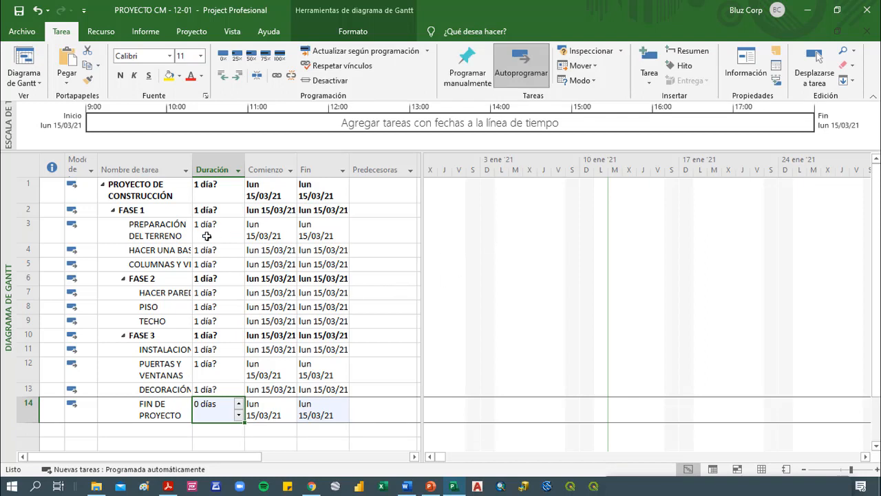
Zoom the Gantt chart's timescale to the complete project (Proyecto completo)
{"action": "right_click", "coordinate": [509, 177]}
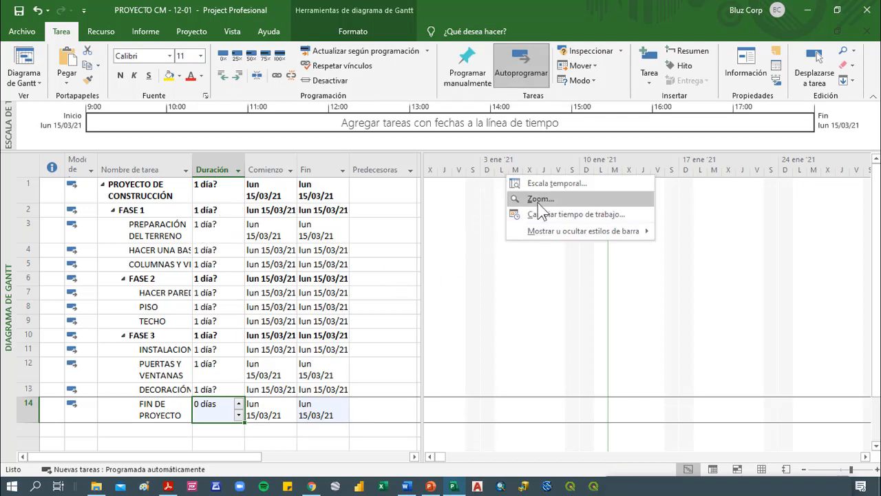
{"action": "left_click", "coordinate": [529, 198]}
{"action": "left_click", "coordinate": [386, 262]}
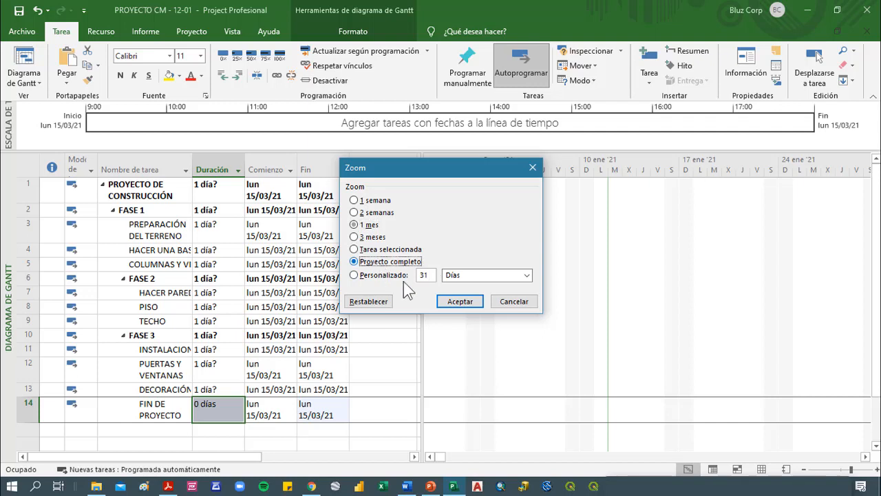
{"action": "left_click", "coordinate": [471, 305]}
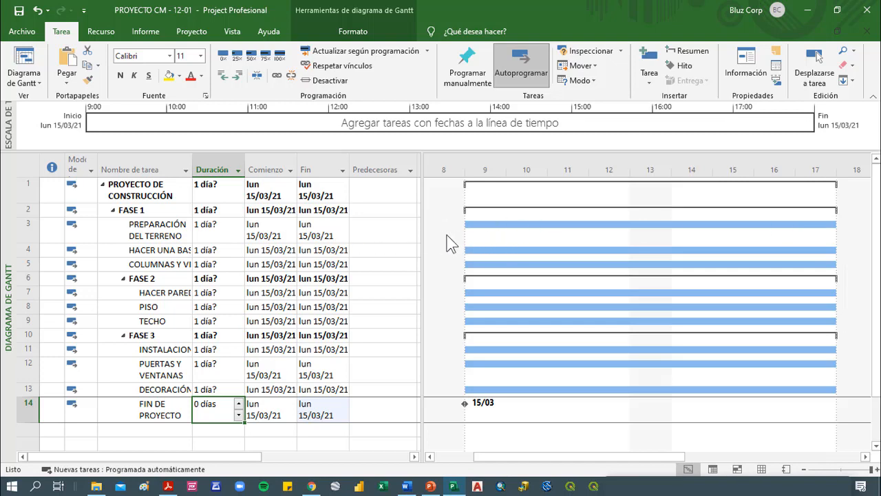
Set the durations of PREPARACIÓN DEL TERRENO to 7 days, HACER UNA BASE to 6 days and COLUMNAS Y VIGAS to 5 days
{"action": "mouse_move", "coordinate": [488, 224]}
{"action": "left_click", "coordinate": [216, 224]}
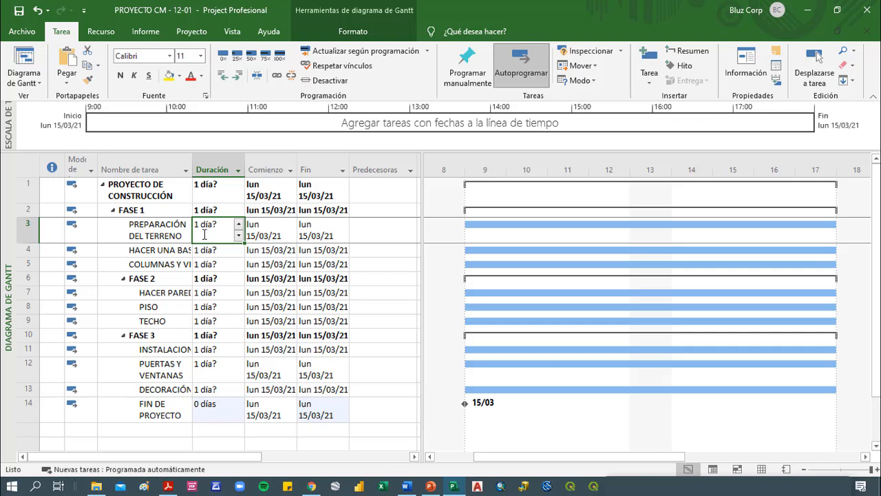
{"action": "left_click", "coordinate": [219, 250]}
{"action": "left_click", "coordinate": [229, 231]}
{"action": "type", "text": "7"}
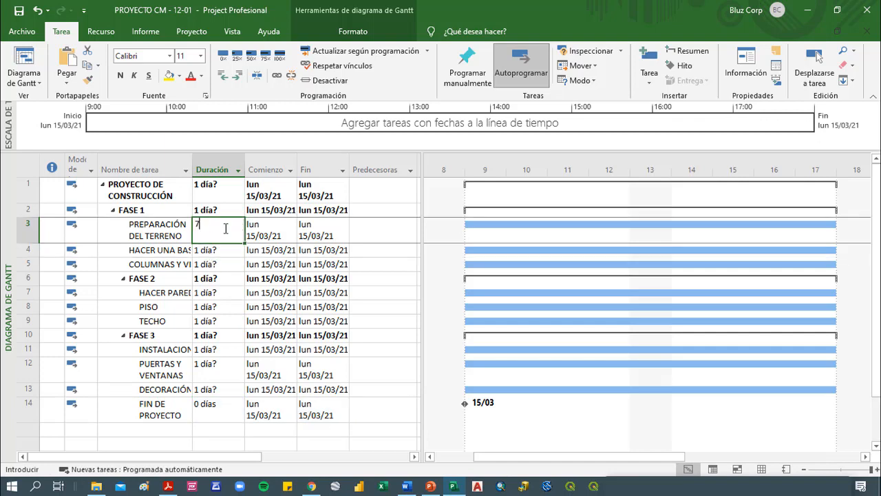
{"action": "key", "text": "Return"}
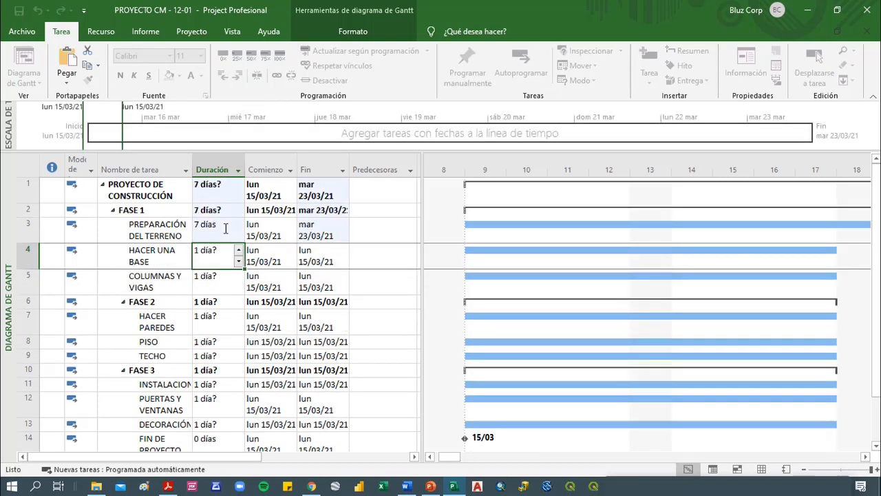
{"action": "type", "text": "6"}
{"action": "key", "text": "Return"}
{"action": "type", "text": "5"}
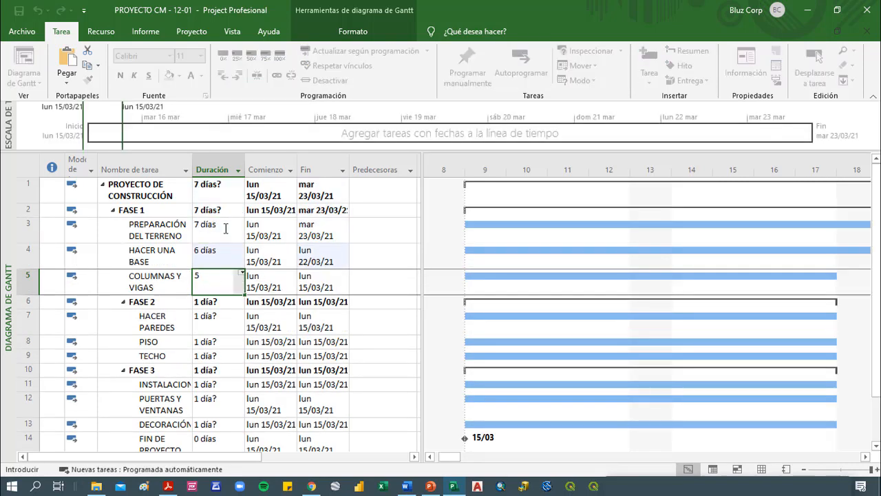
{"action": "key", "text": "Return"}
{"action": "key", "text": "Up"}
{"action": "key", "text": "Up"}
{"action": "key", "text": "Up"}
{"action": "key", "text": "Up"}
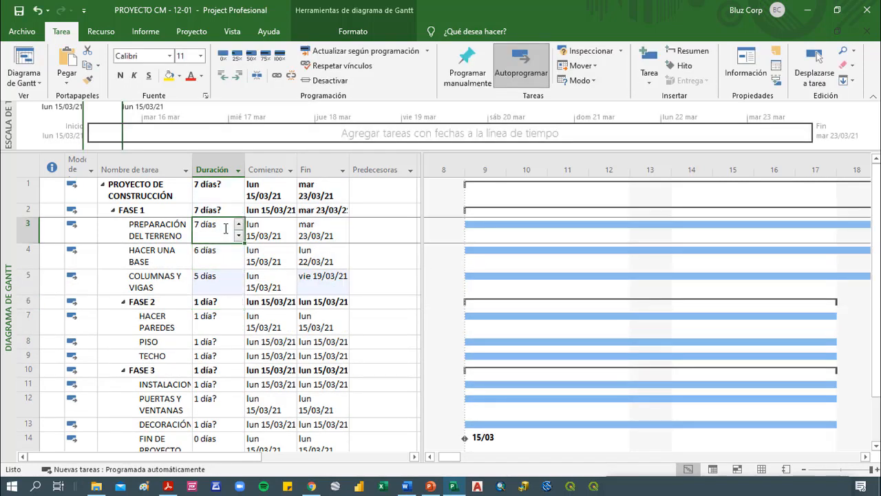
{"action": "key", "text": "Down"}
{"action": "key", "text": "Down"}
{"action": "key", "text": "Down"}
{"action": "key", "text": "Down"}
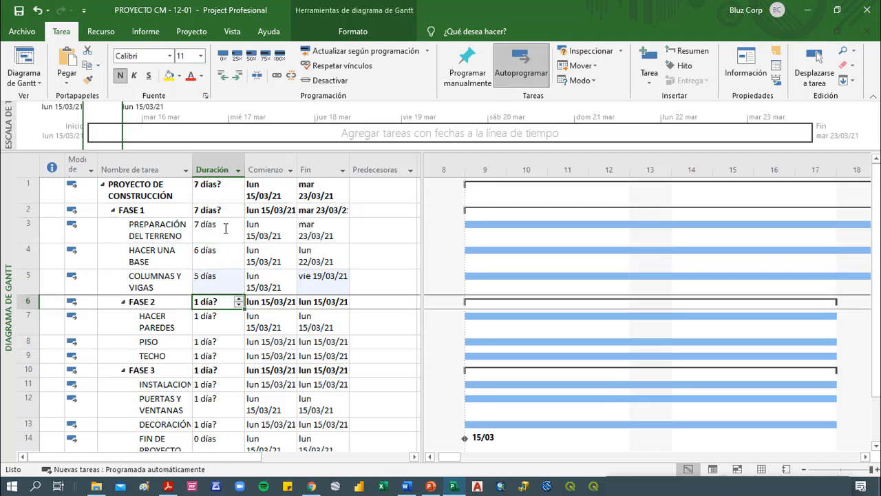
{"action": "key", "text": "Up"}
{"action": "key", "text": "Up"}
{"action": "key", "text": "Up"}
{"action": "key", "text": "Up"}
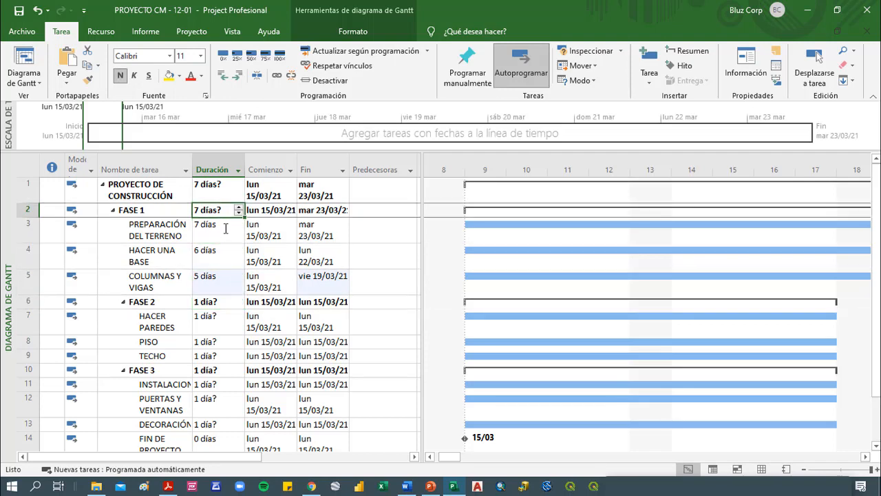
{"action": "key", "text": "Down"}
{"action": "key", "text": "Down"}
{"action": "key", "text": "Down"}
{"action": "key", "text": "Down"}
{"action": "key", "text": "Down"}
{"action": "key", "text": "Down"}
{"action": "key", "text": "Down"}
{"action": "key", "text": "Up"}
{"action": "key", "text": "Up"}
{"action": "key", "text": "Down"}
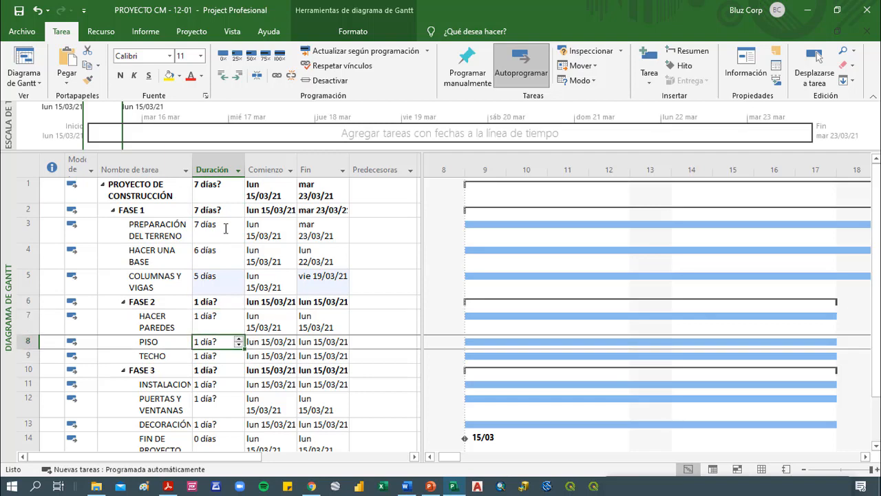
Set the durations of HACER PAREDES to 1 month, PISO to 5 weeks and TECHO to 4 hours
{"action": "key", "text": "Up"}
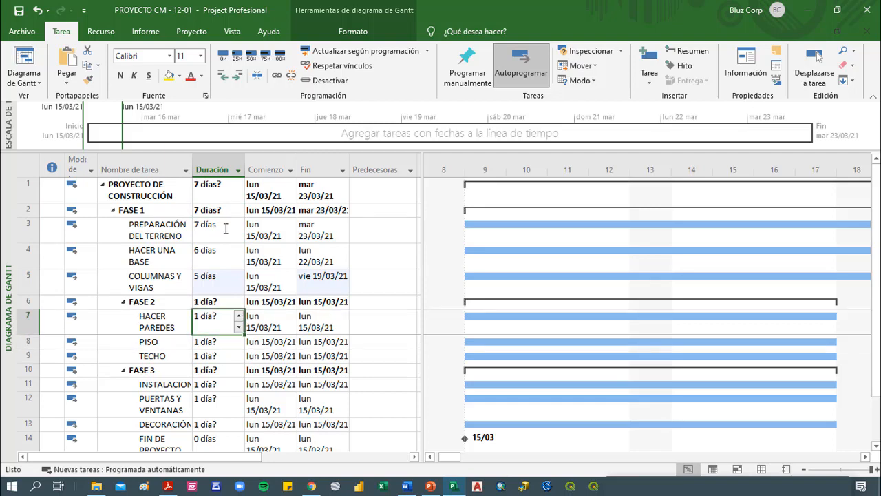
{"action": "type", "text": "1ms"}
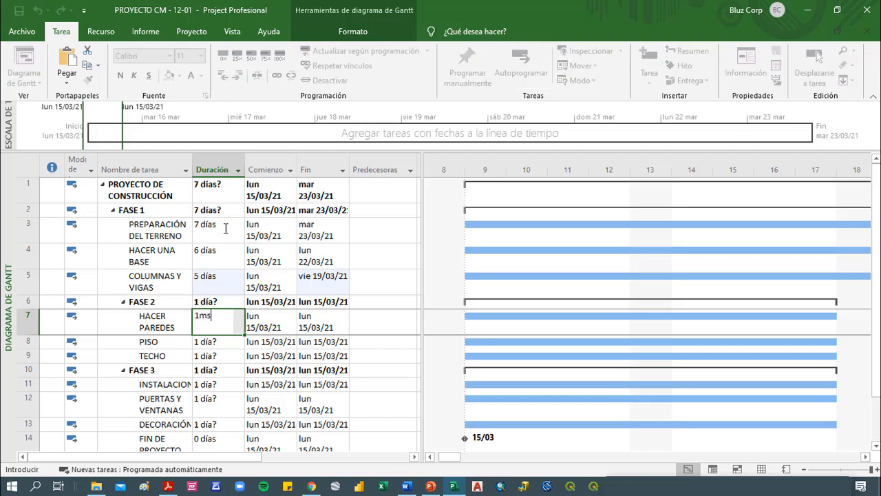
{"action": "key", "text": "Return"}
{"action": "type", "text": "5 "}
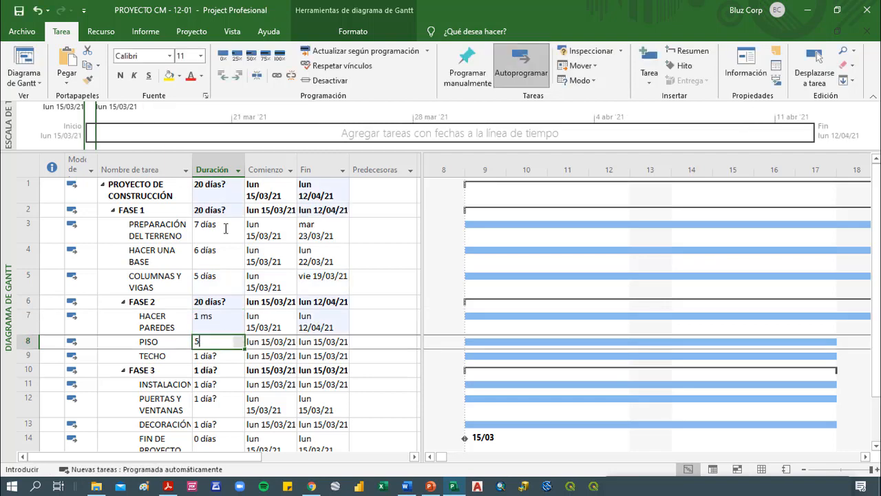
{"action": "type", "text": "s"}
{"action": "key", "text": "Return"}
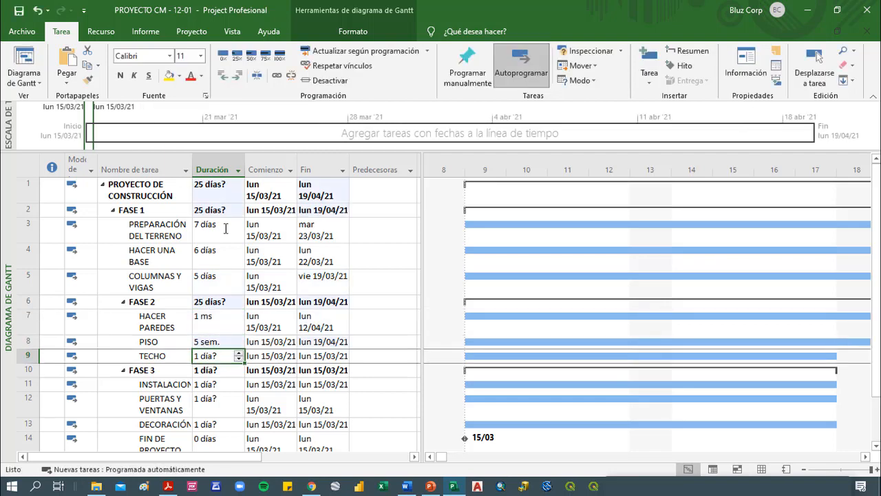
{"action": "type", "text": "4h"}
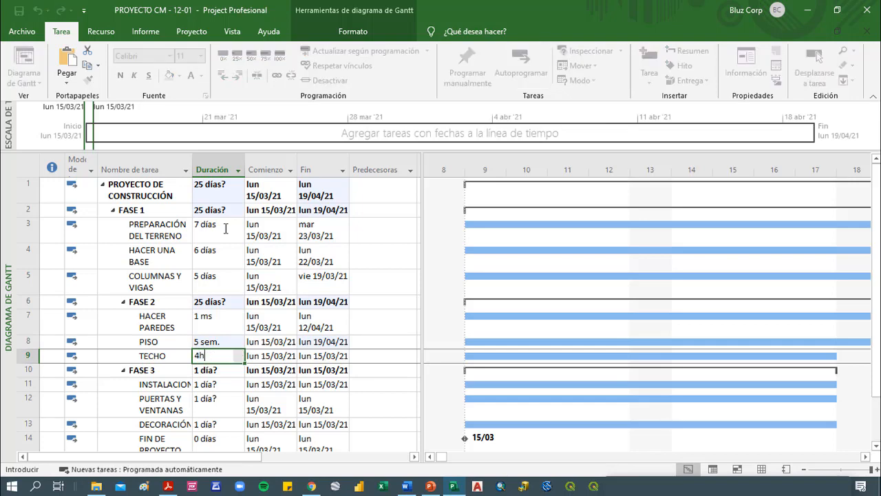
{"action": "key", "text": "Return"}
Set the duration of HACER PAREDES to 1 day
{"action": "key", "text": "Up"}
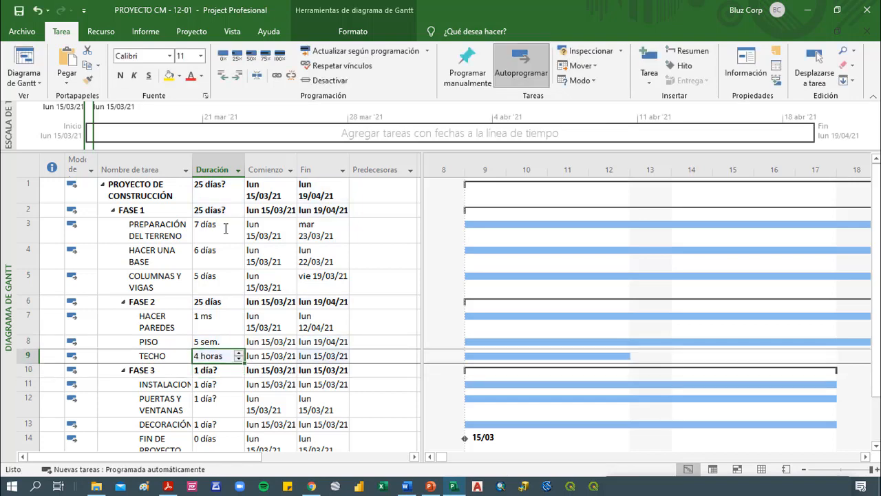
{"action": "key", "text": "Up"}
{"action": "key", "text": "Up"}
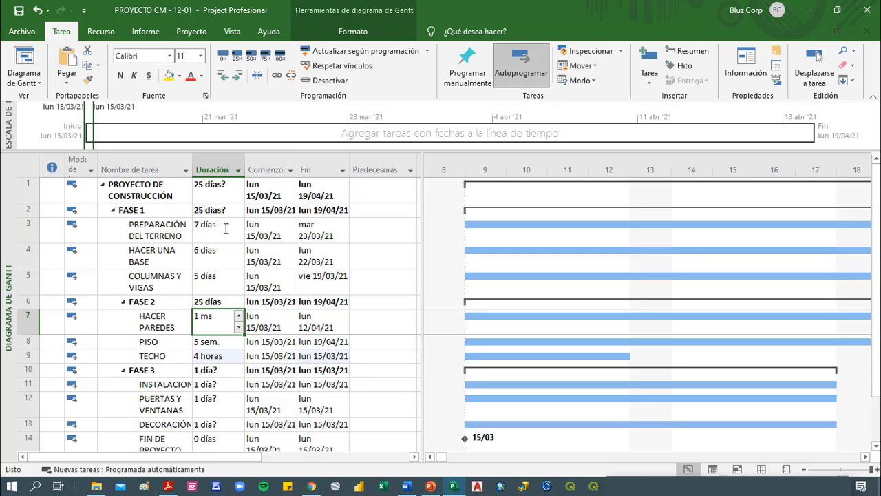
{"action": "type", "text": "1 dia"}
{"action": "key", "text": "Return"}
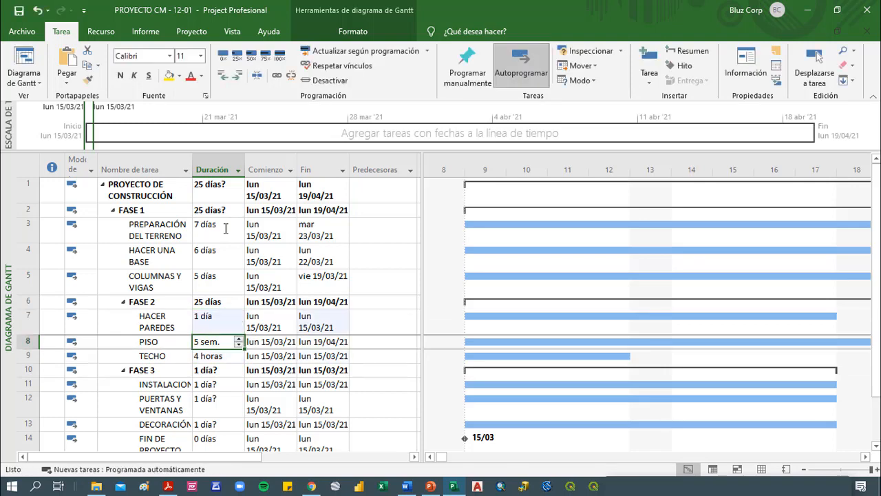
Try durations of 8 and 9 days for HACER PAREDES and settle on 7 days
{"action": "key", "text": "Up"}
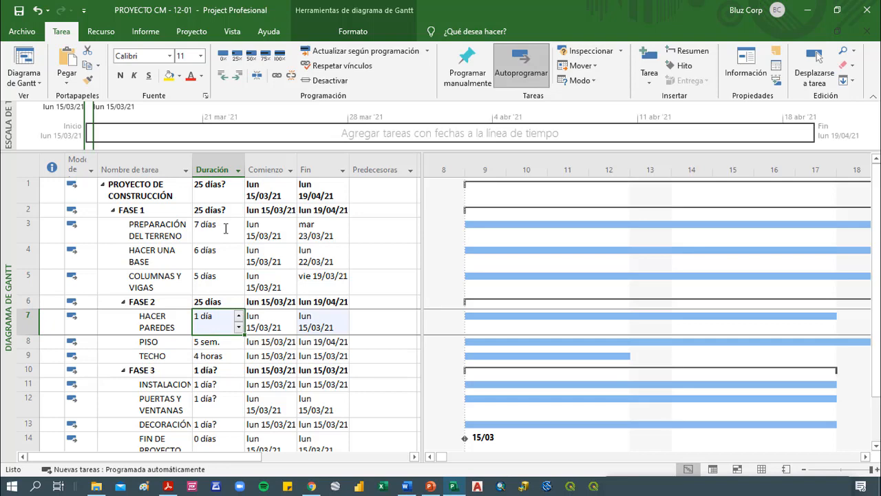
{"action": "type", "text": "8"}
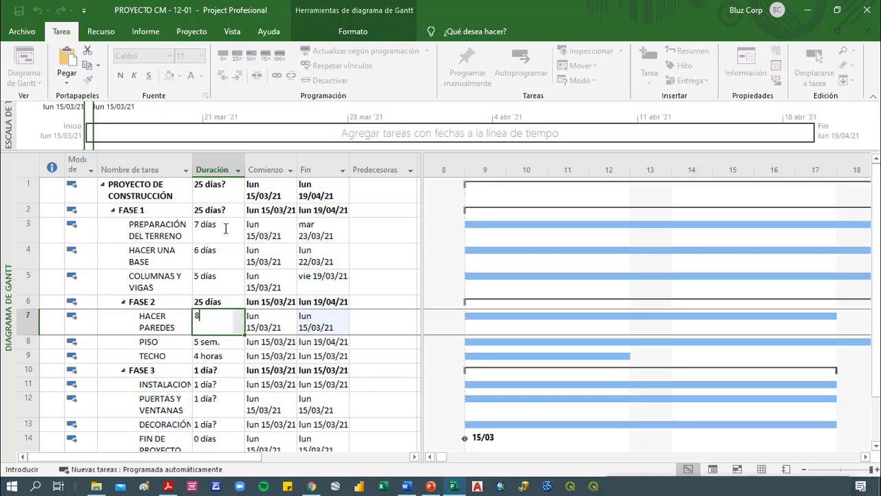
{"action": "key", "text": "Return"}
{"action": "key", "text": "Up"}
{"action": "type", "text": "9"}
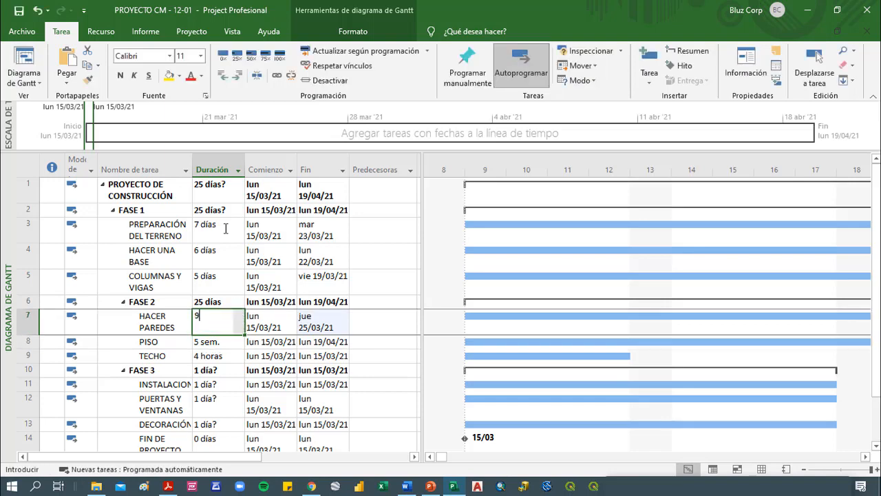
{"action": "key", "text": "Return"}
{"action": "key", "text": "Up"}
{"action": "type", "text": "7"}
{"action": "key", "text": "Return"}
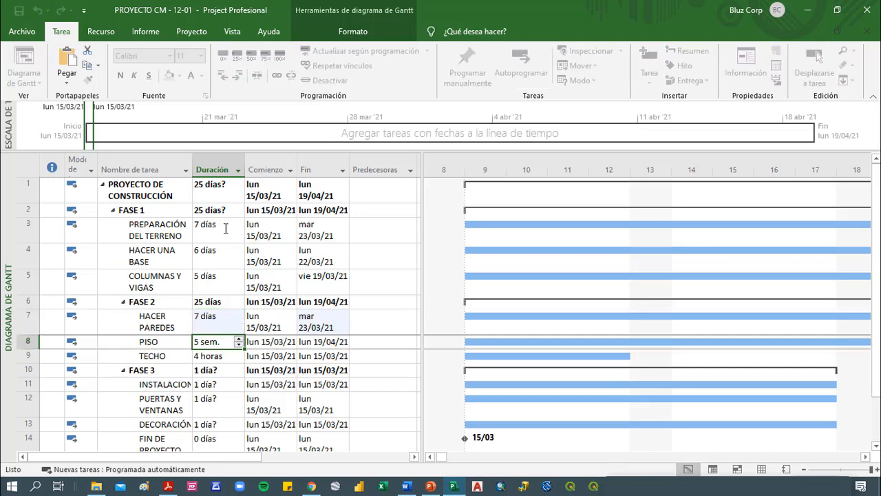
Try durations of 4, 2 and 3 weeks for the PISO task
{"action": "type", "text": "5"}
{"action": "key", "text": "BackSpace"}
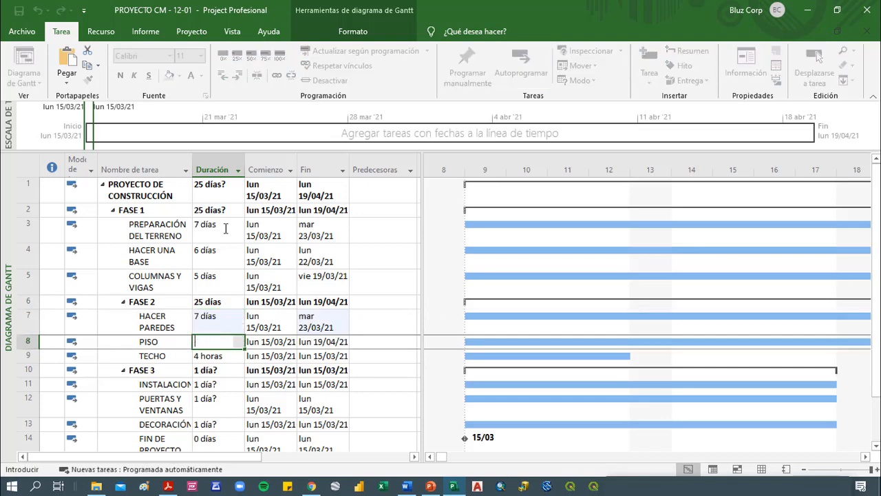
{"action": "type", "text": "4"}
{"action": "key", "text": "Escape"}
{"action": "type", "text": "4"}
{"action": "key", "text": "Return"}
{"action": "key", "text": "Up"}
{"action": "type", "text": "2"}
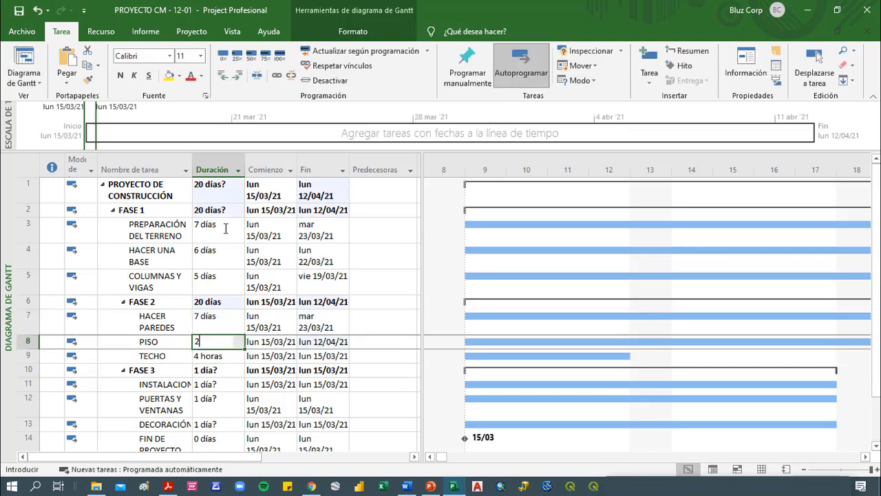
{"action": "key", "text": "Return"}
{"action": "key", "text": "Up"}
{"action": "type", "text": "3"}
{"action": "key", "text": "Return"}
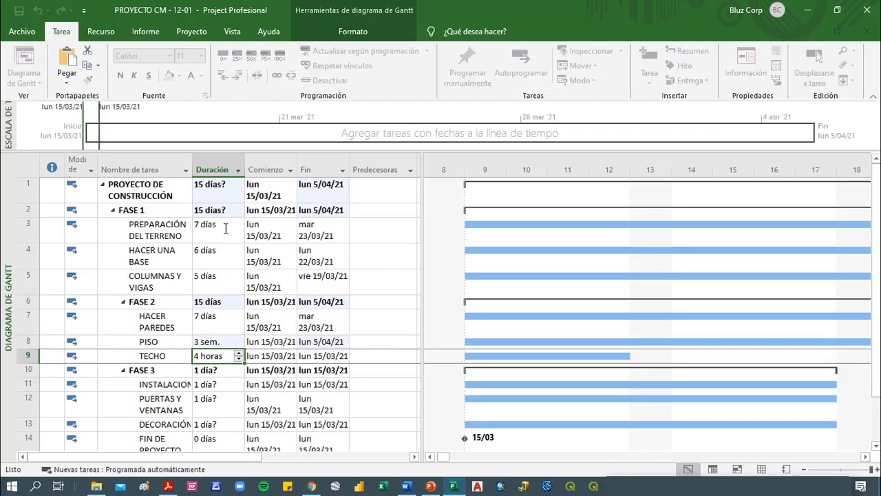
Set the duration of PISO to 3 days and of TECHO to 4 days
{"action": "key", "text": "Up"}
{"action": "key", "text": "Up"}
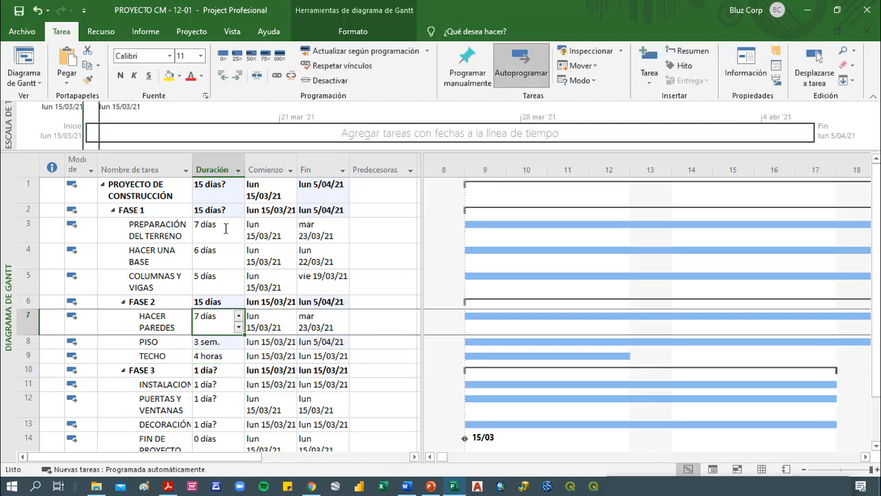
{"action": "key", "text": "Down"}
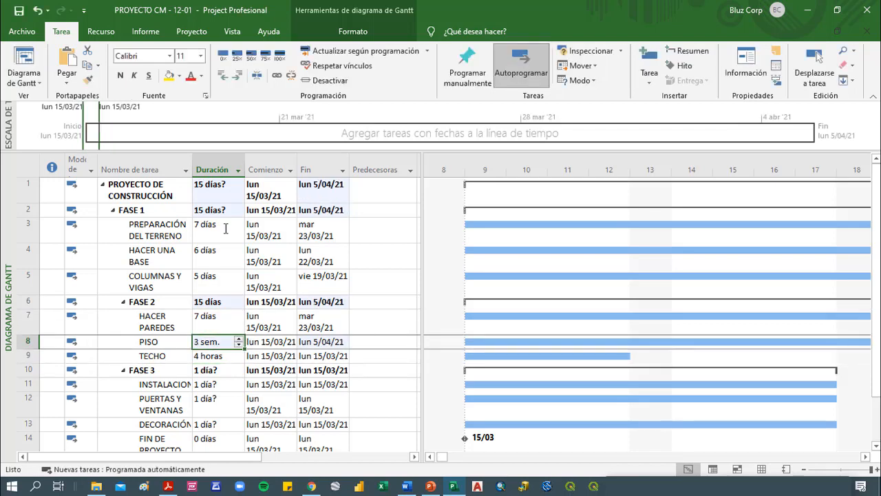
{"action": "type", "text": "3d"}
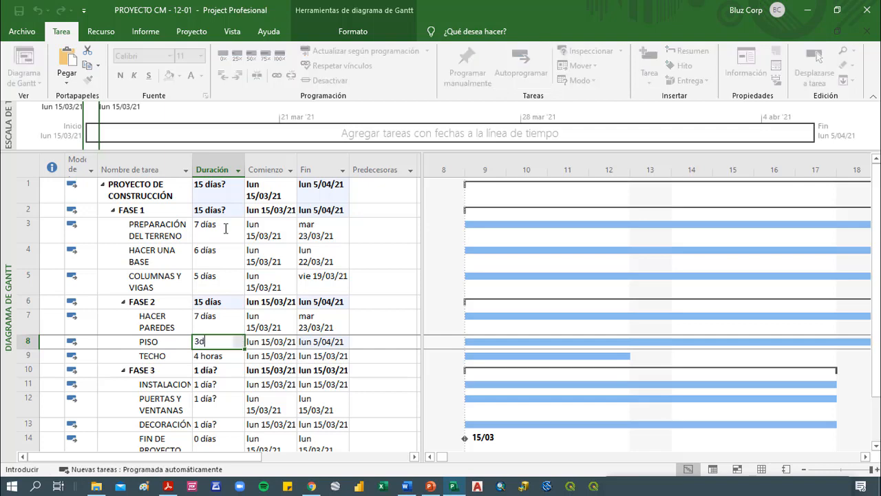
{"action": "key", "text": "Return"}
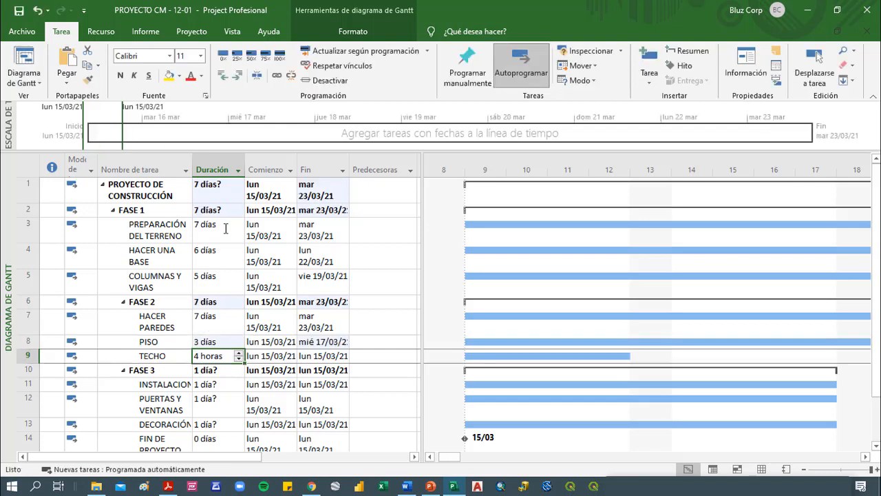
{"action": "type", "text": "4d"}
{"action": "key", "text": "Return"}
Set the FASE 3 durations to 5 days for the installation task, 8 days for PUERTAS Y VENTANAS and 7 days for DECORACIÓN
{"action": "key", "text": "Down"}
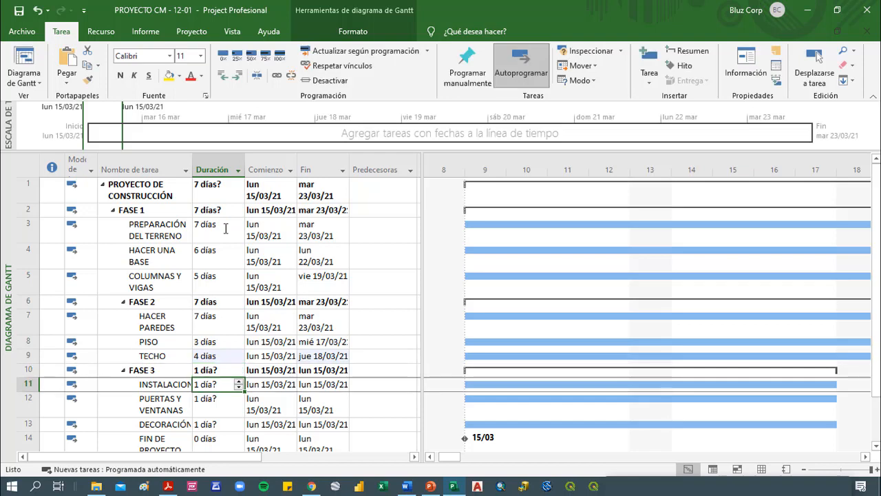
{"action": "key", "text": "Down"}
{"action": "key", "text": "Down"}
{"action": "key", "text": "Down"}
{"action": "key", "text": "Up"}
{"action": "key", "text": "Up"}
{"action": "key", "text": "Up"}
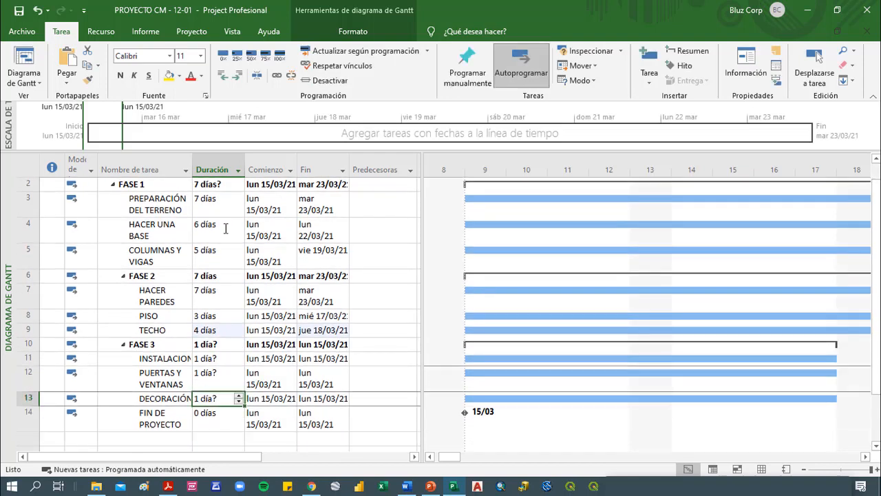
{"action": "type", "text": "5"}
{"action": "key", "text": "Return"}
{"action": "type", "text": "8"}
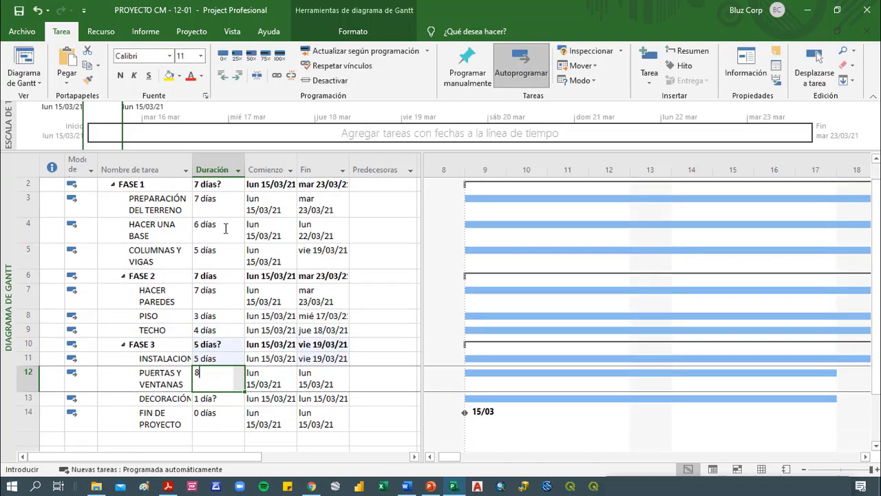
{"action": "key", "text": "Return"}
{"action": "type", "text": "7"}
{"action": "key", "text": "Return"}
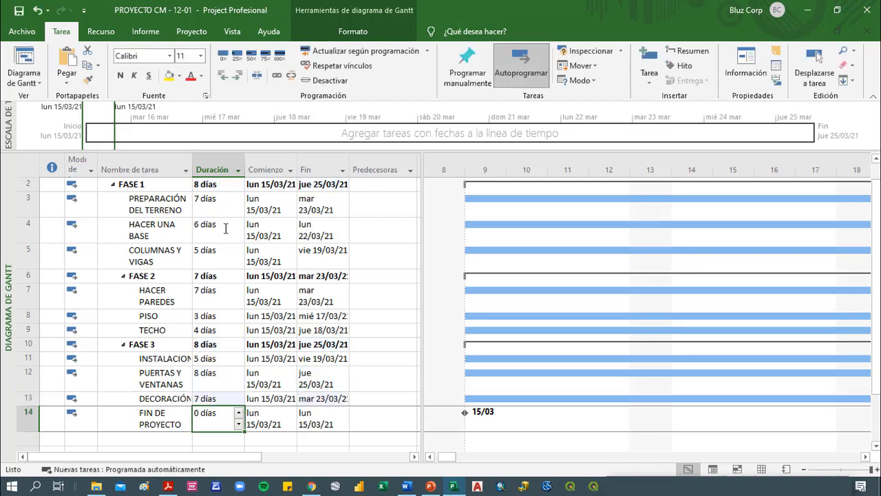
Zoom the Gantt chart's timescale so that it fits the complete project
{"action": "right_click", "coordinate": [586, 174]}
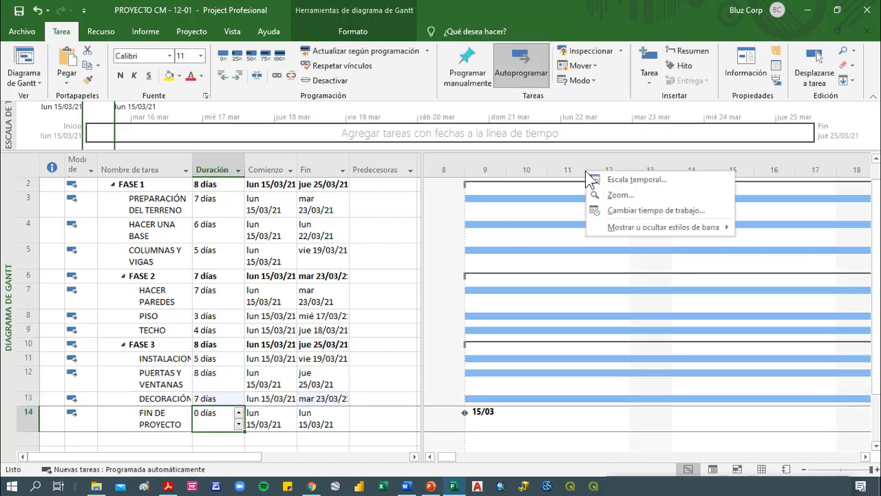
{"action": "left_click", "coordinate": [630, 195]}
{"action": "left_click", "coordinate": [400, 263]}
{"action": "left_click", "coordinate": [457, 302]}
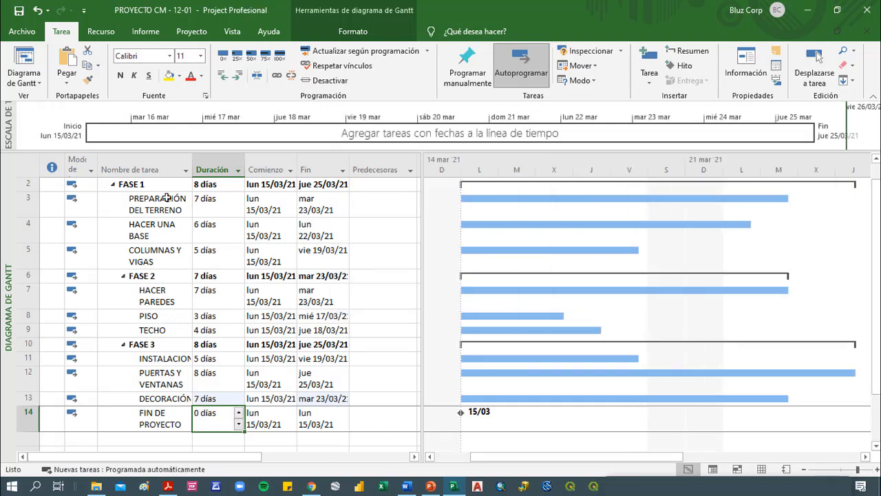
{"action": "left_click_drag", "start_coordinate": [166, 198], "coordinate": [159, 407]}
{"action": "left_click", "coordinate": [224, 420]}
{"action": "left_click_drag", "start_coordinate": [221, 370], "coordinate": [206, 201]}
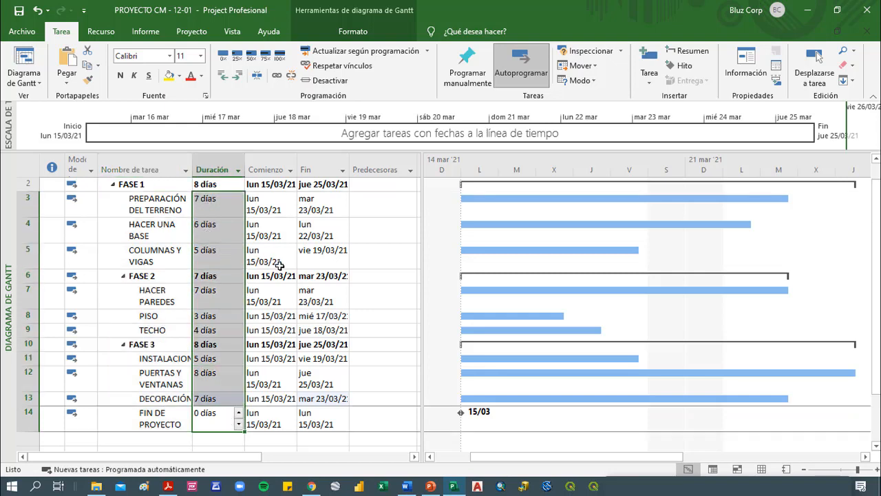
{"action": "left_click", "coordinate": [289, 296]}
{"action": "left_click", "coordinate": [186, 290]}
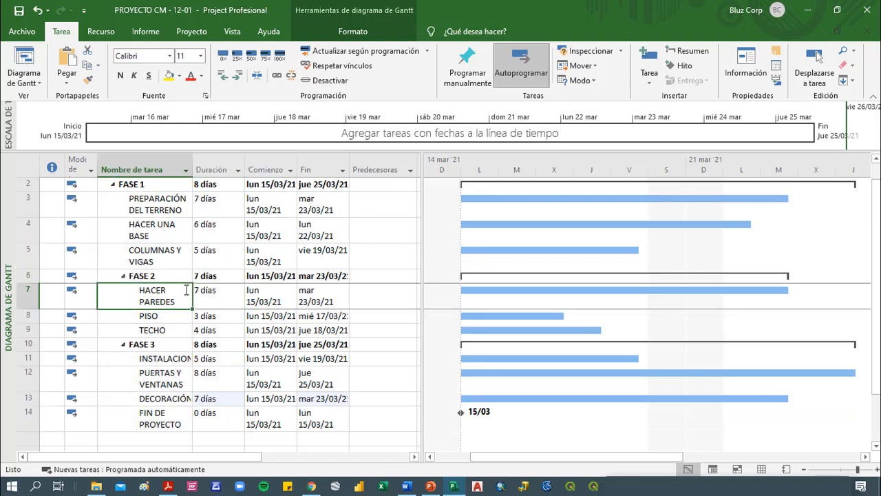
{"action": "left_click", "coordinate": [221, 228]}
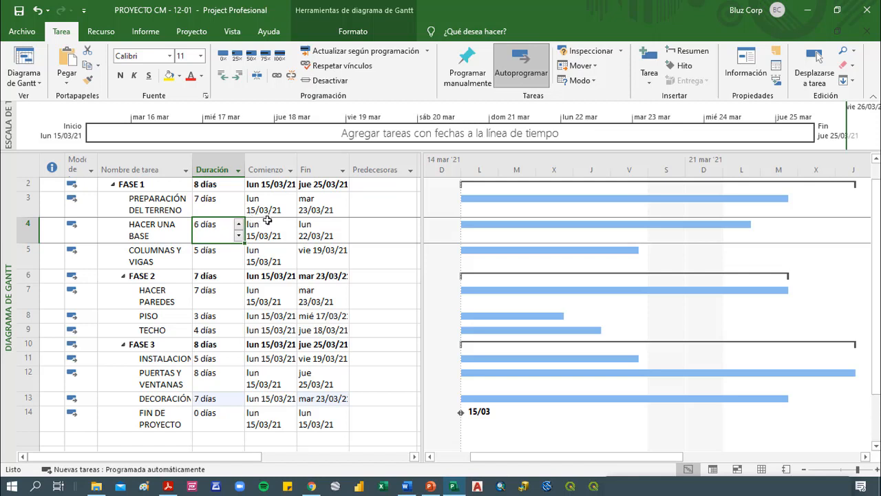
Widen the task table so that the column after Predecesoras starts to show beside the Gantt chart
{"action": "left_click", "coordinate": [389, 197]}
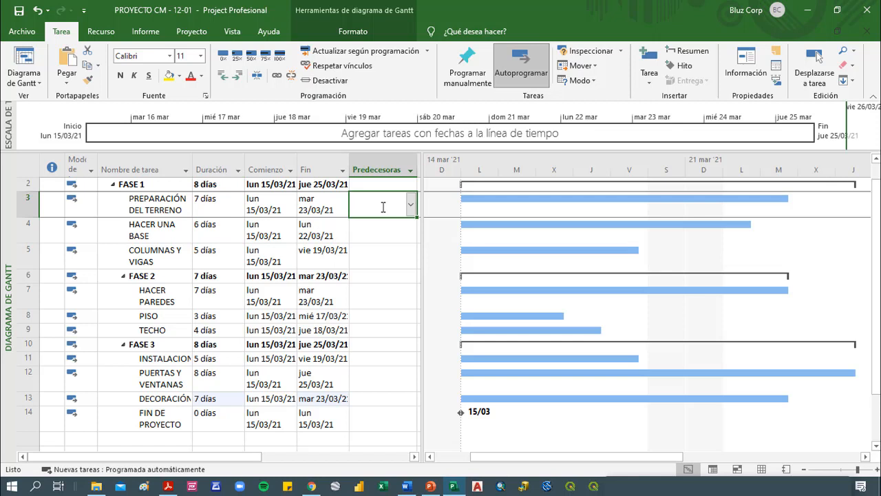
{"action": "left_click_drag", "start_coordinate": [423, 160], "coordinate": [449, 159]}
{"action": "left_click", "coordinate": [170, 210]}
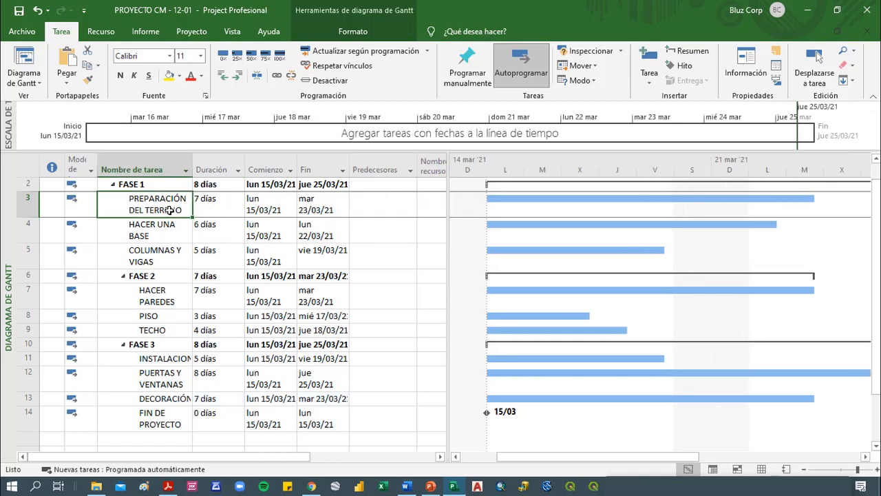
{"action": "left_click_drag", "start_coordinate": [170, 210], "coordinate": [164, 231]}
{"action": "left_click", "coordinate": [164, 231]}
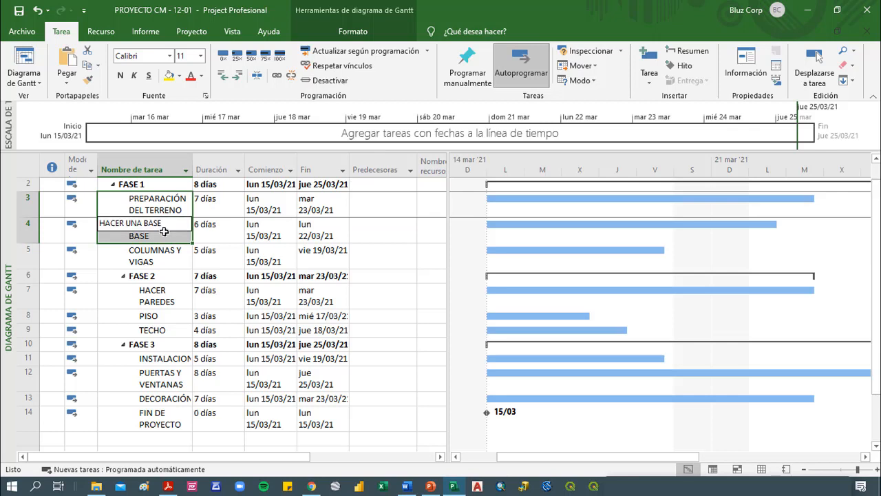
{"action": "key", "text": "Escape"}
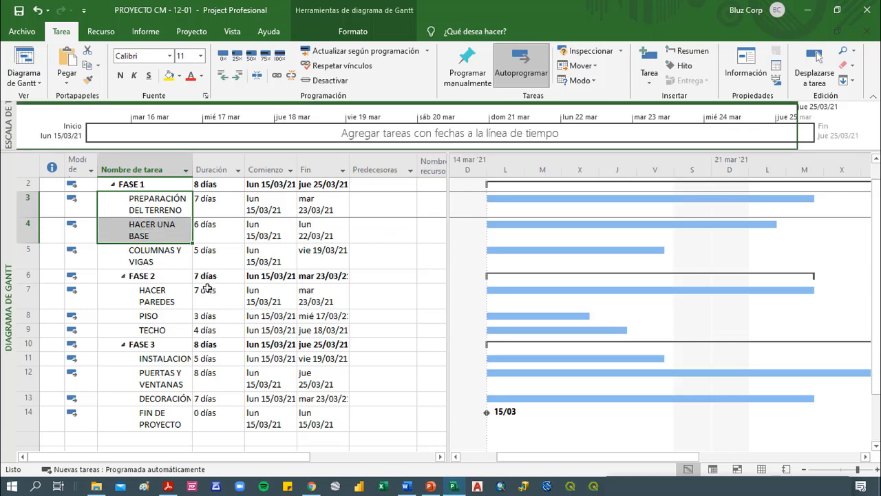
{"action": "left_click", "coordinate": [163, 298]}
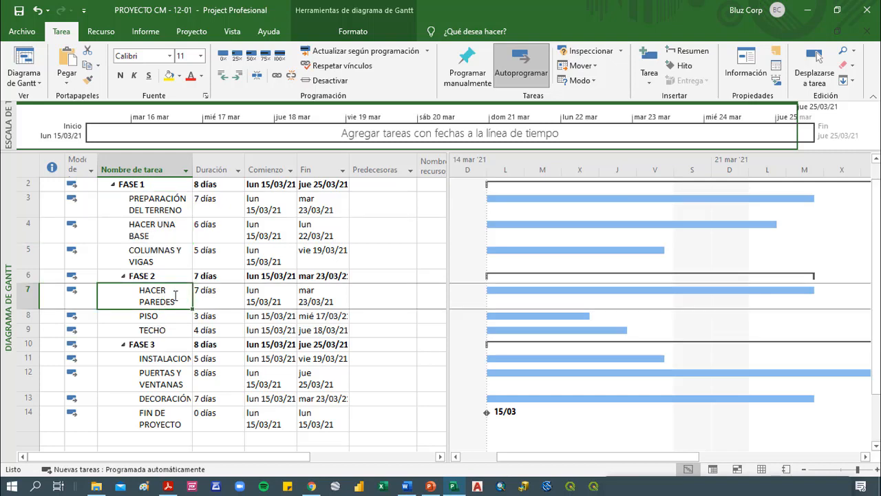
{"action": "left_click", "coordinate": [164, 330]}
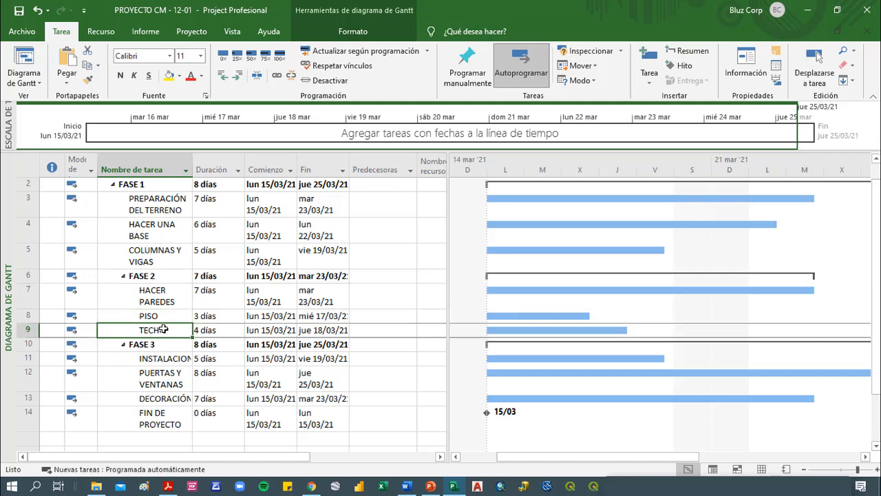
{"action": "left_click", "coordinate": [176, 277]}
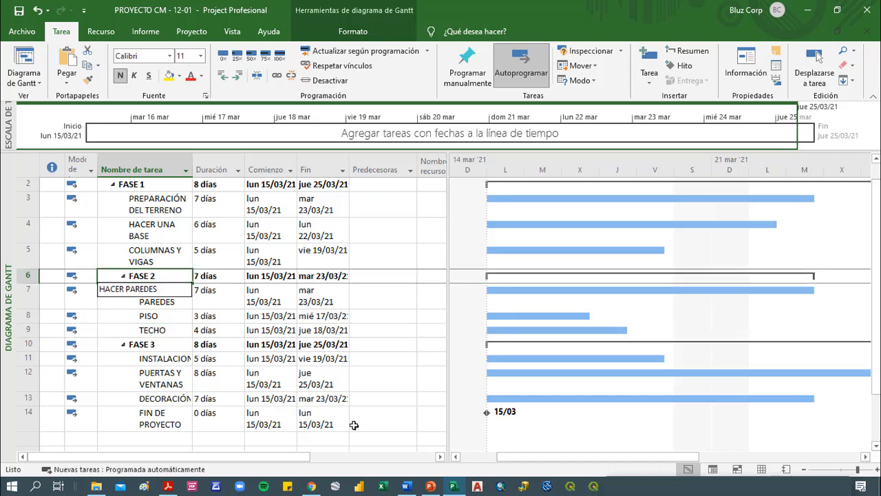
{"action": "left_click_drag", "start_coordinate": [260, 457], "coordinate": [262, 460]}
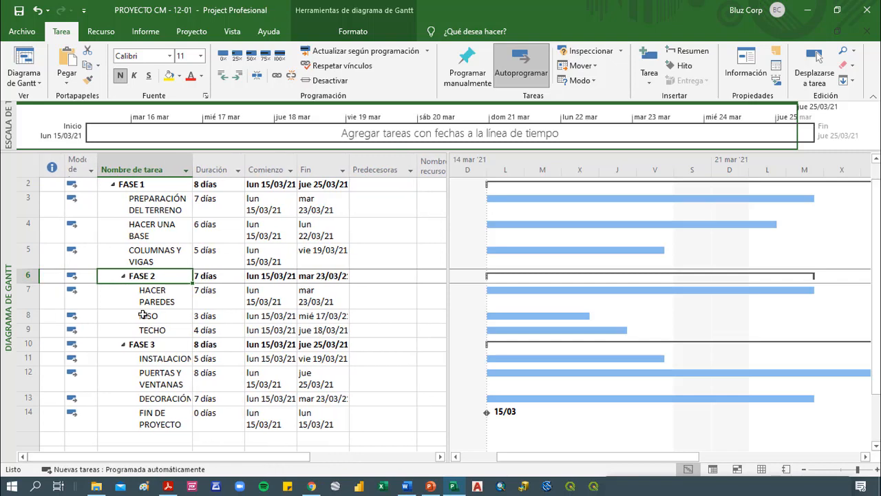
{"action": "left_click", "coordinate": [393, 186]}
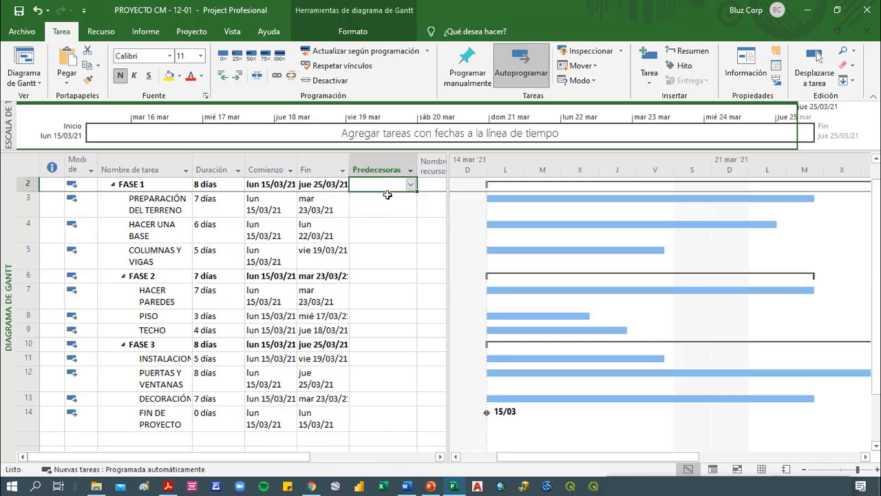
{"action": "left_click", "coordinate": [378, 201]}
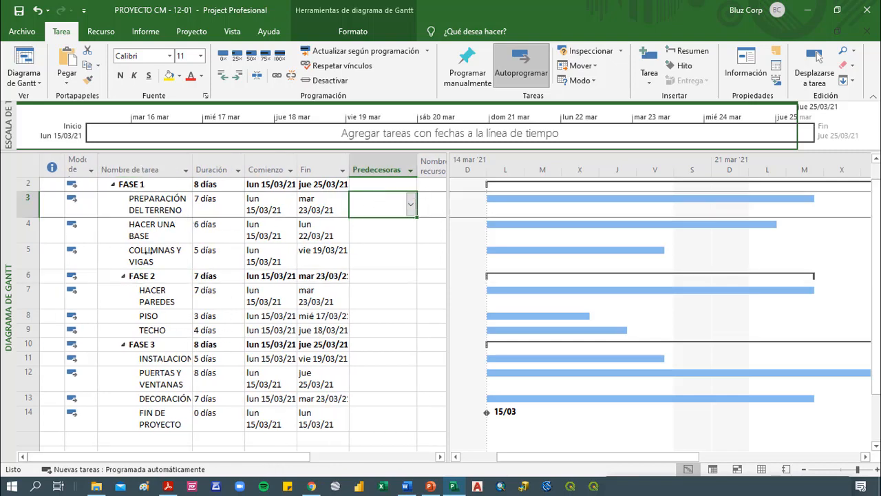
Link PREPARACIÓN DEL TERRENO, HACER UNA BASE and COLUMNAS Y VIGAS in sequence, and zoom the Gantt timescale to the complete project
{"action": "left_click_drag", "start_coordinate": [157, 201], "coordinate": [166, 253]}
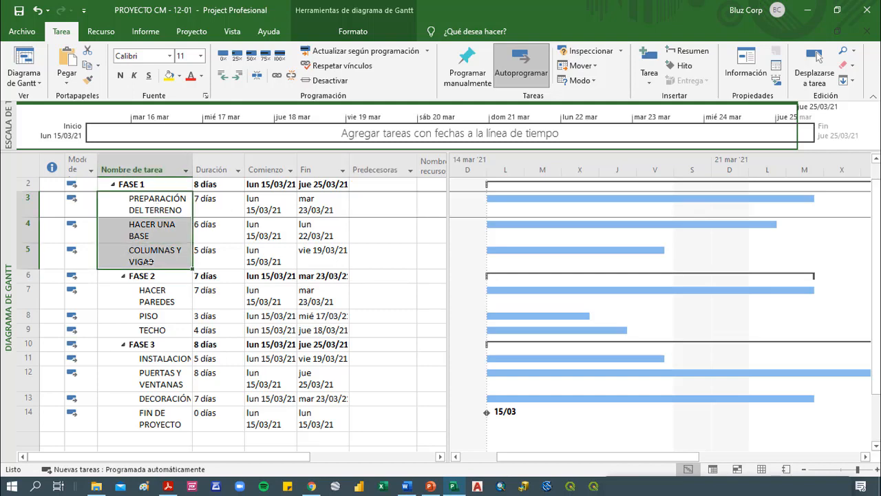
{"action": "key", "text": "F2"}
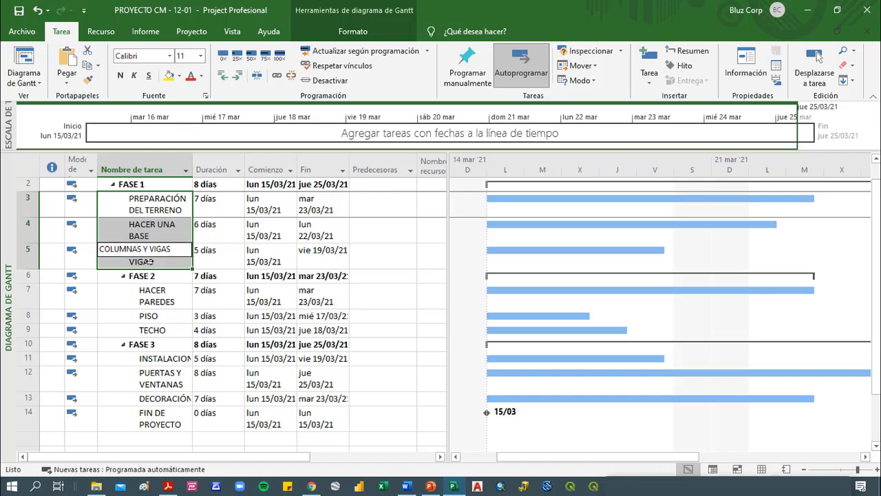
{"action": "left_click", "coordinate": [172, 357]}
{"action": "left_click_drag", "start_coordinate": [160, 203], "coordinate": [155, 252]}
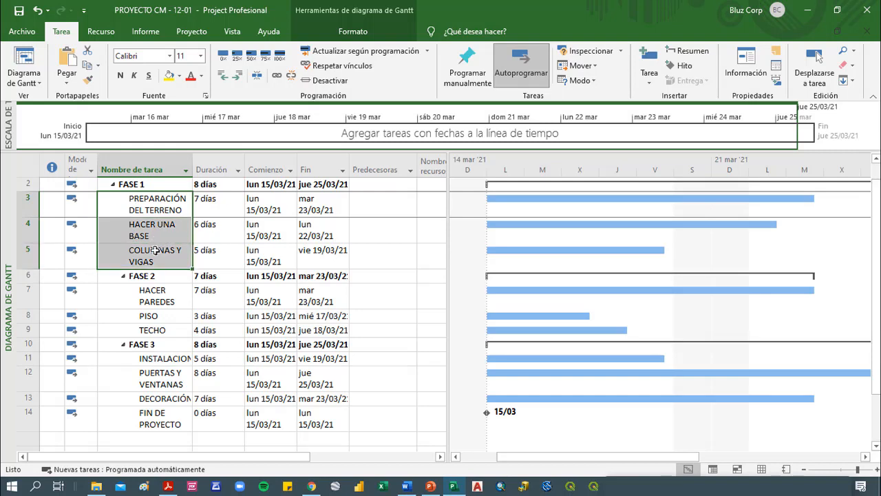
{"action": "left_click", "coordinate": [278, 73]}
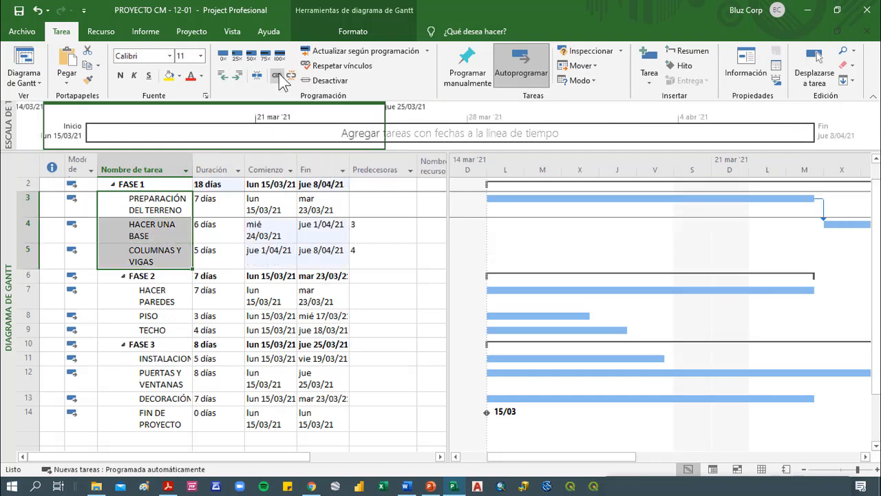
{"action": "right_click", "coordinate": [591, 168]}
{"action": "left_click", "coordinate": [633, 193]}
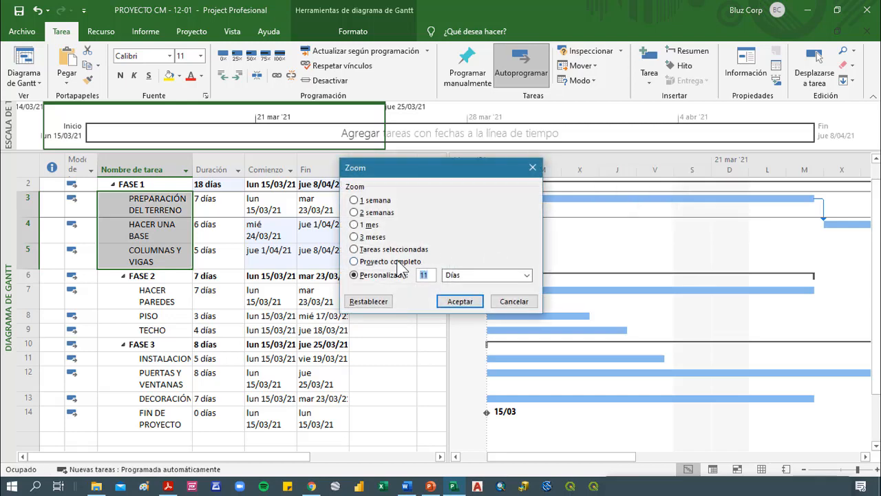
{"action": "left_click", "coordinate": [412, 261]}
{"action": "left_click", "coordinate": [460, 301]}
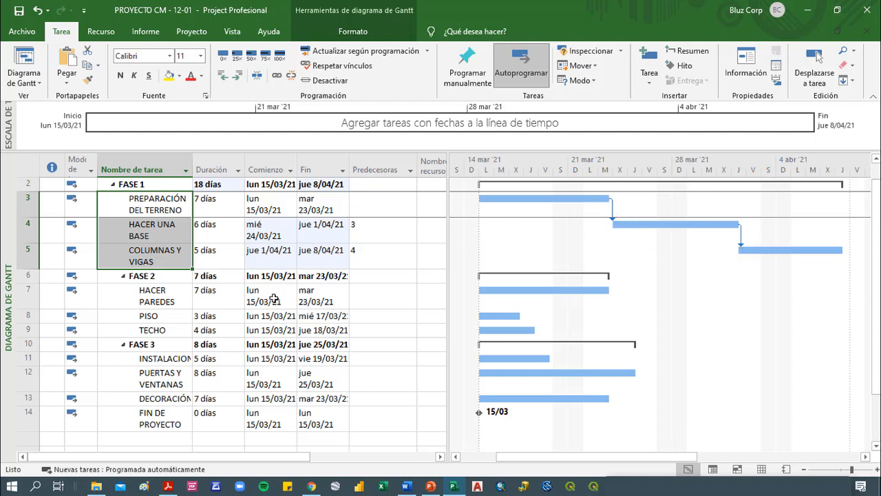
Link the FASE 2 tasks HACER PAREDES, PISO and TECHO in sequence
{"action": "left_click", "coordinate": [321, 303]}
{"action": "left_click", "coordinate": [238, 260]}
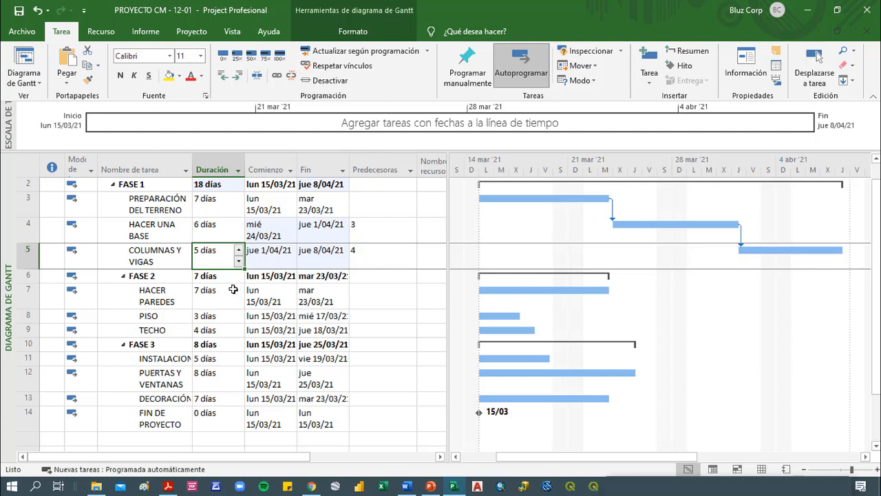
{"action": "left_click_drag", "start_coordinate": [230, 290], "coordinate": [232, 329]}
{"action": "left_click", "coordinate": [276, 74]}
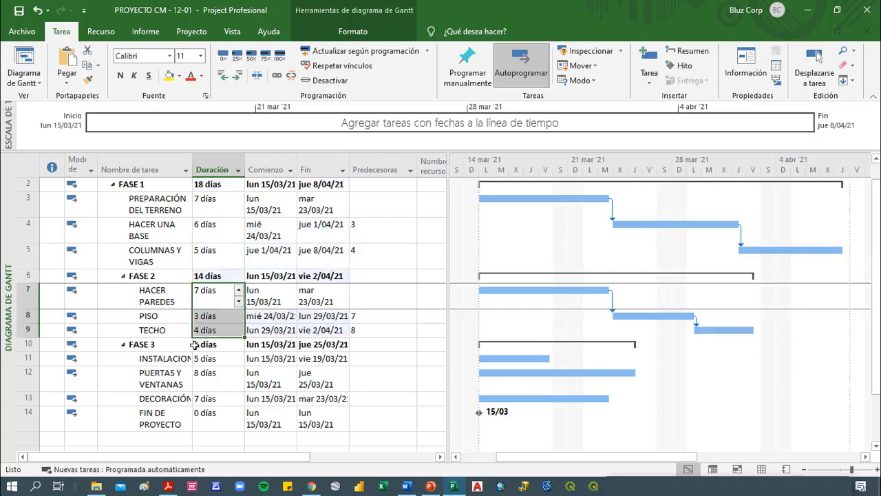
Link the three FASE 3 tasks and FIN DE PROYECTO in sequence, and refit the Gantt timescale to the complete project
{"action": "left_click_drag", "start_coordinate": [204, 358], "coordinate": [204, 413]}
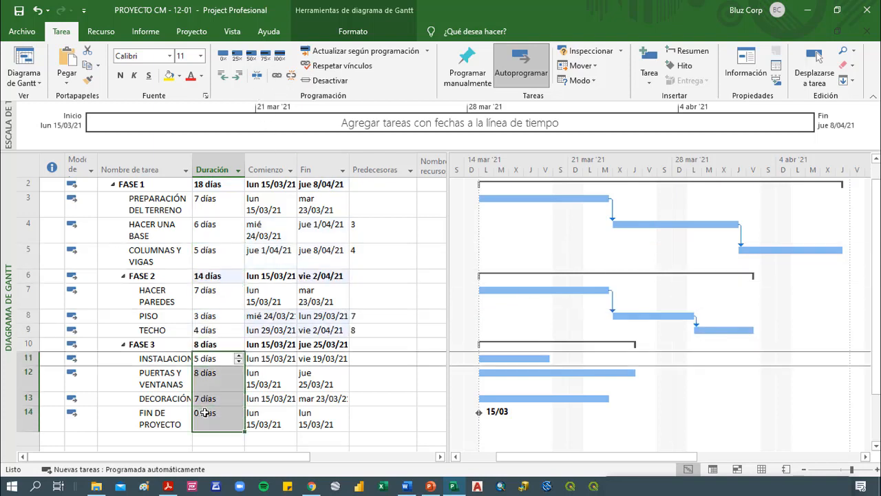
{"action": "left_click", "coordinate": [279, 74]}
{"action": "right_click", "coordinate": [504, 169]}
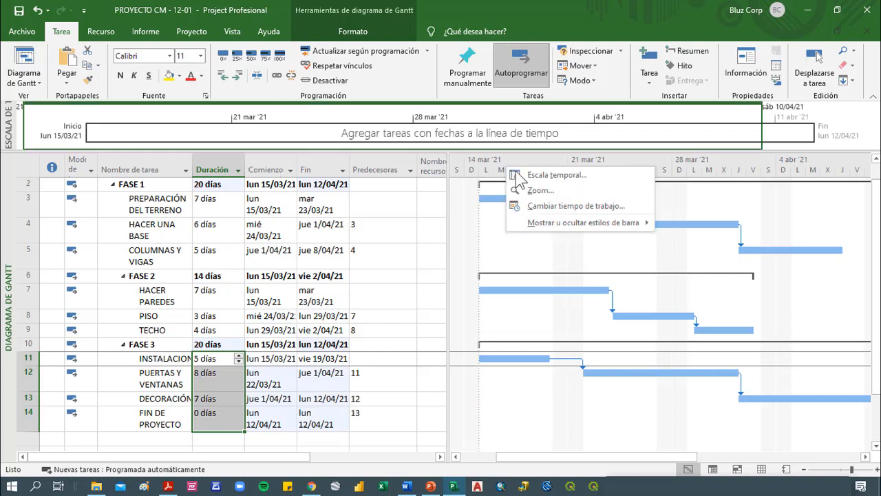
{"action": "left_click", "coordinate": [540, 192]}
{"action": "left_click", "coordinate": [397, 262]}
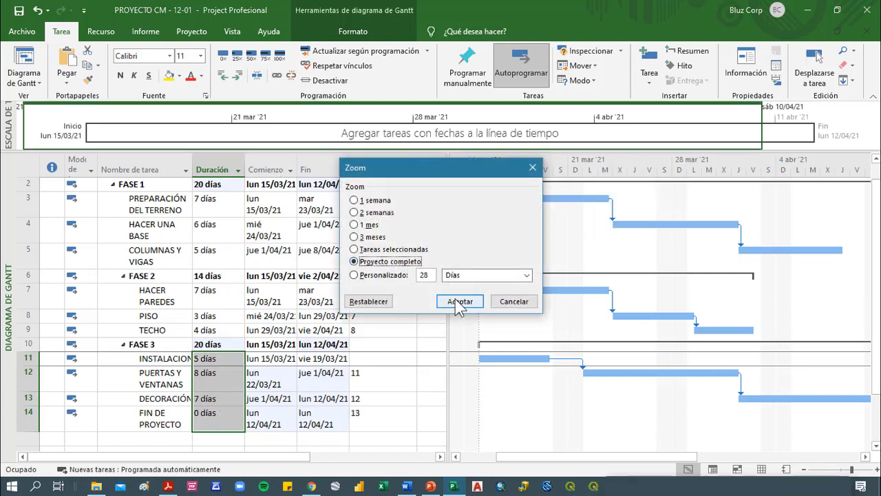
{"action": "left_click", "coordinate": [459, 301]}
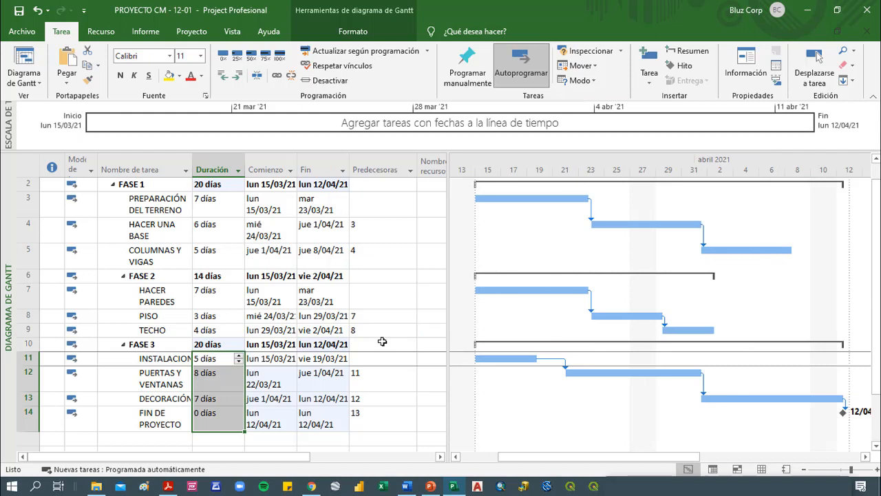
Set task 5 as the predecessor of HACER PAREDES and refit the Gantt timescale to the complete project
{"action": "left_click", "coordinate": [365, 294]}
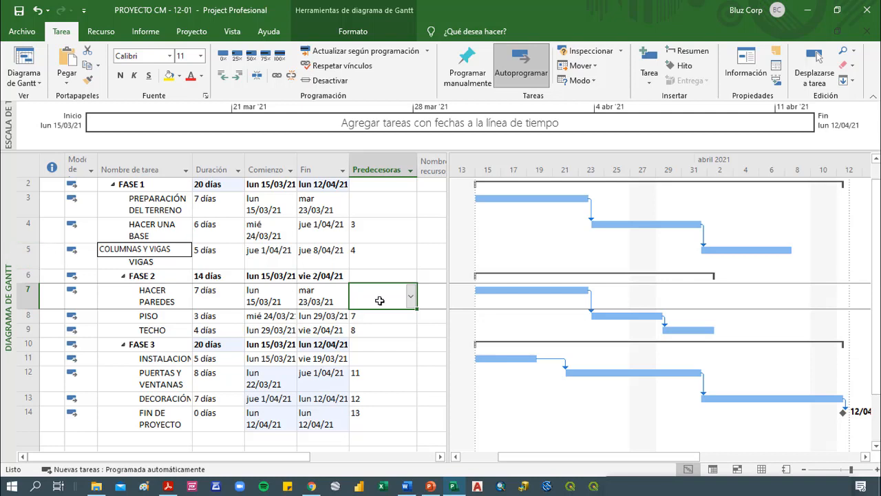
{"action": "type", "text": "5"}
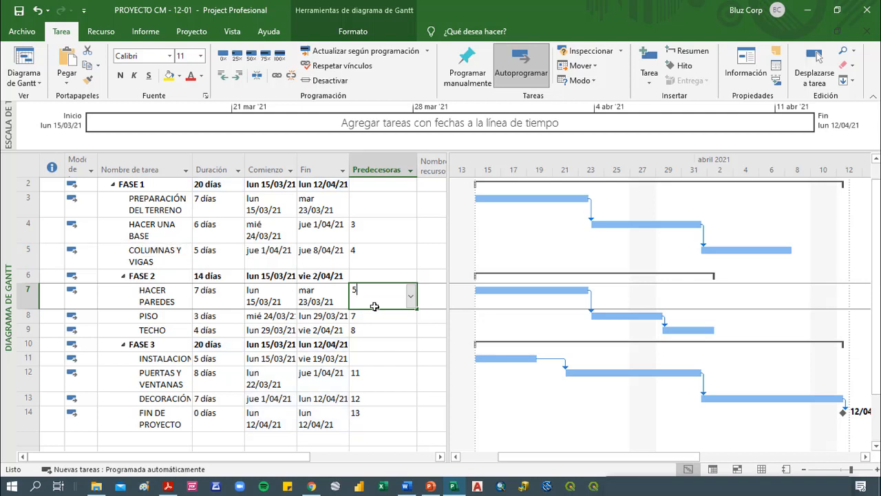
{"action": "key", "text": "Return"}
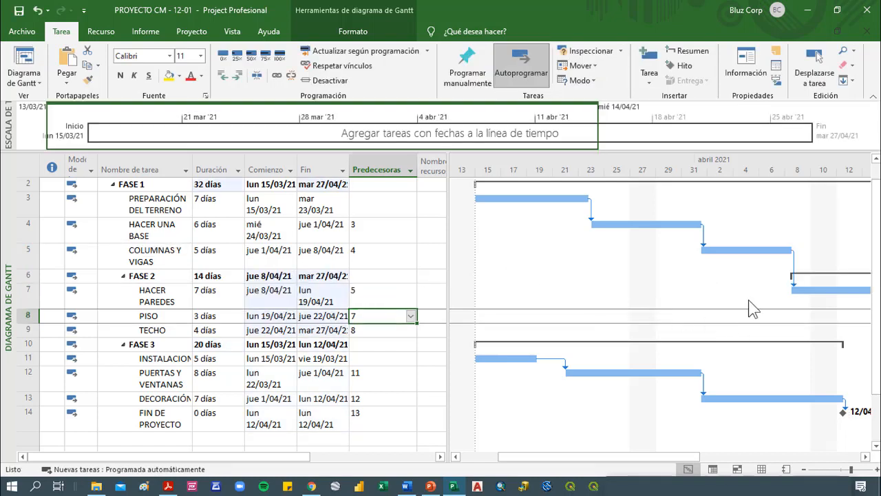
{"action": "right_click", "coordinate": [731, 170]}
{"action": "left_click", "coordinate": [693, 195]}
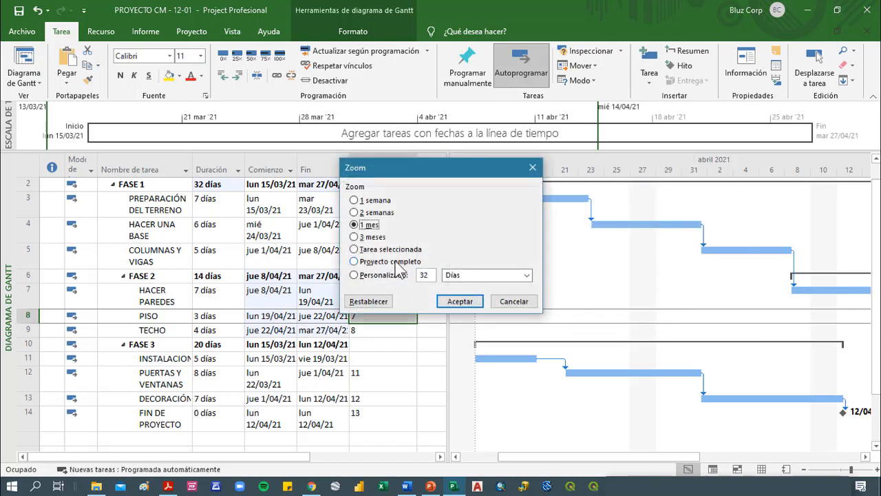
{"action": "left_click", "coordinate": [390, 261]}
{"action": "left_click", "coordinate": [458, 301]}
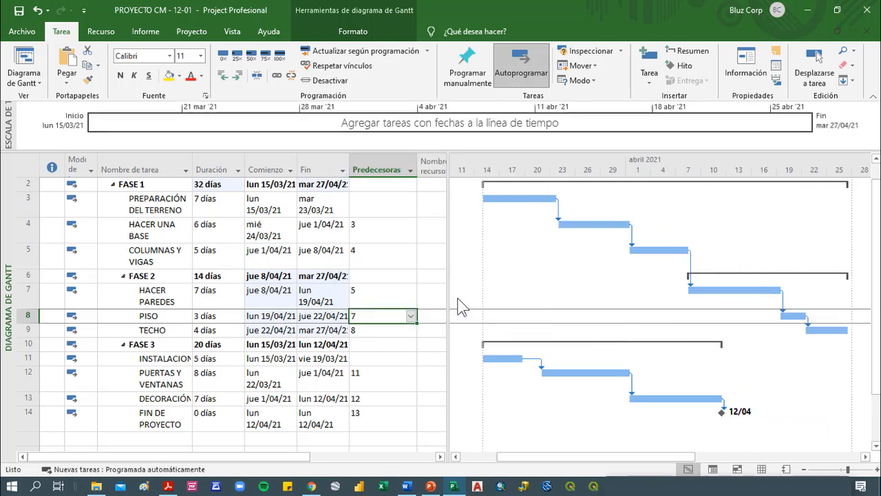
Set task 9 as the predecessor of the FASE 3 installation task and refit the Gantt timescale to the complete project
{"action": "left_click", "coordinate": [403, 358]}
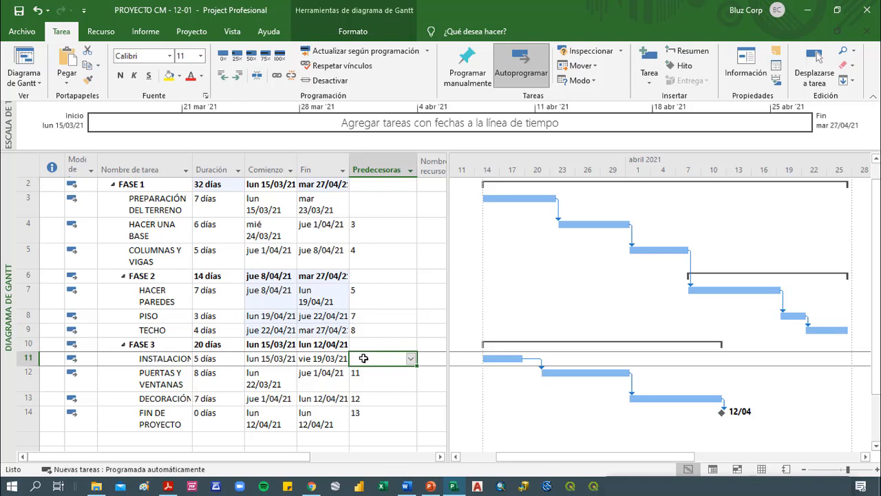
{"action": "type", "text": "9"}
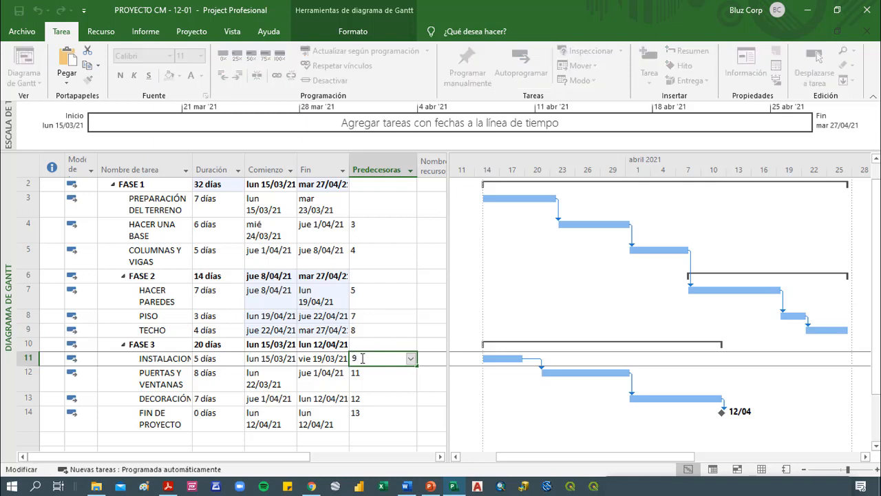
{"action": "key", "text": "Return"}
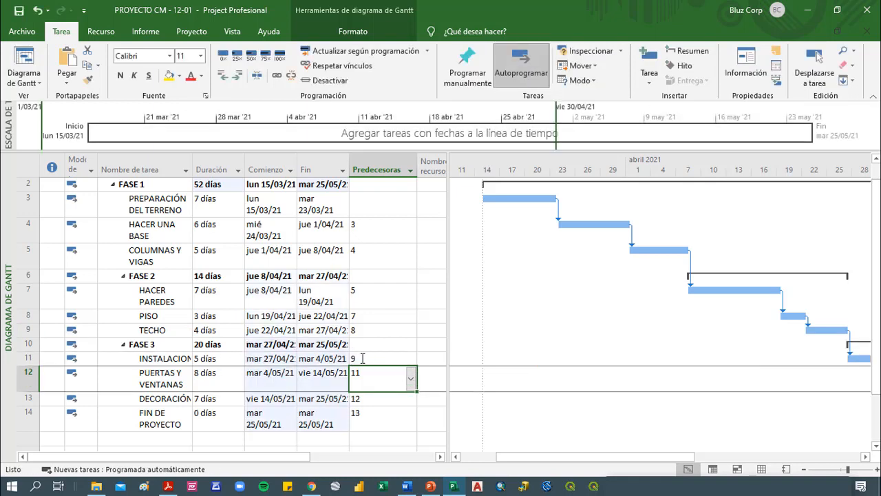
{"action": "right_click", "coordinate": [598, 168]}
{"action": "left_click", "coordinate": [616, 190]}
{"action": "left_click", "coordinate": [393, 263]}
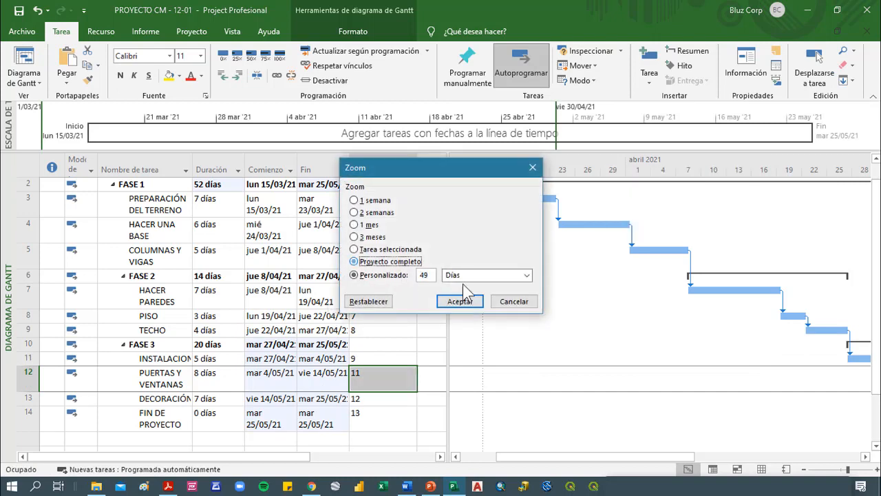
{"action": "left_click", "coordinate": [460, 301]}
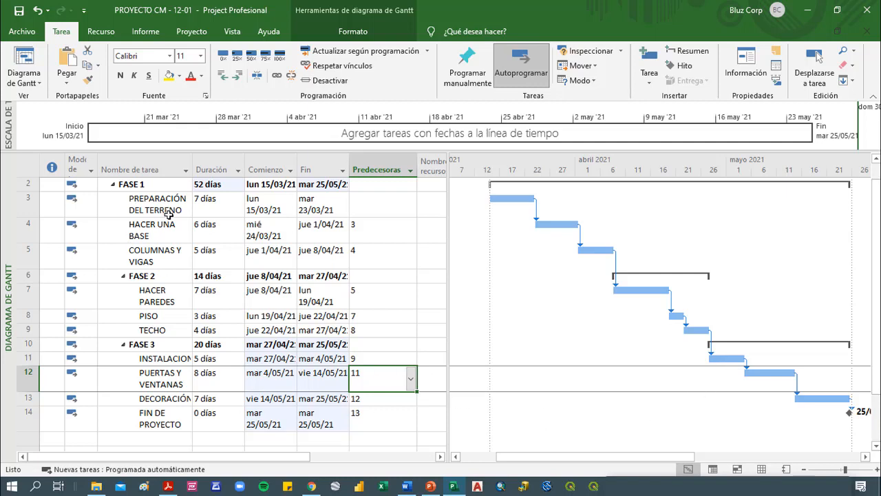
Change the dependency from PREPARACIÓN DEL TERRENO to HACER UNA BASE to type Comienzo a comienzo (CC)
{"action": "left_click", "coordinate": [369, 229]}
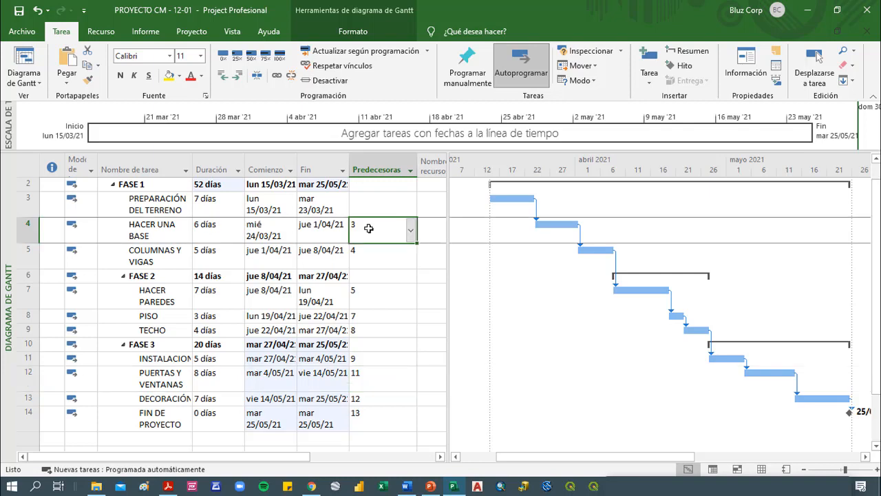
{"action": "double_click", "coordinate": [536, 210]}
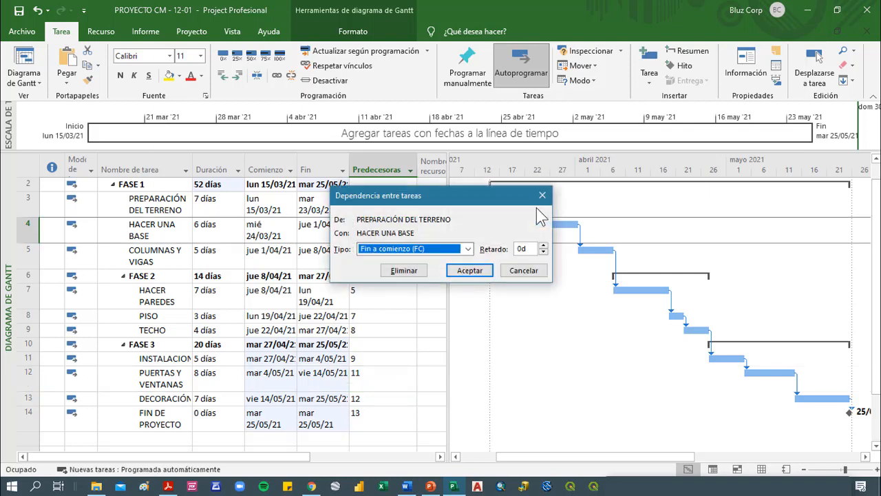
{"action": "left_click_drag", "start_coordinate": [502, 197], "coordinate": [471, 249]}
{"action": "left_click", "coordinate": [430, 298]}
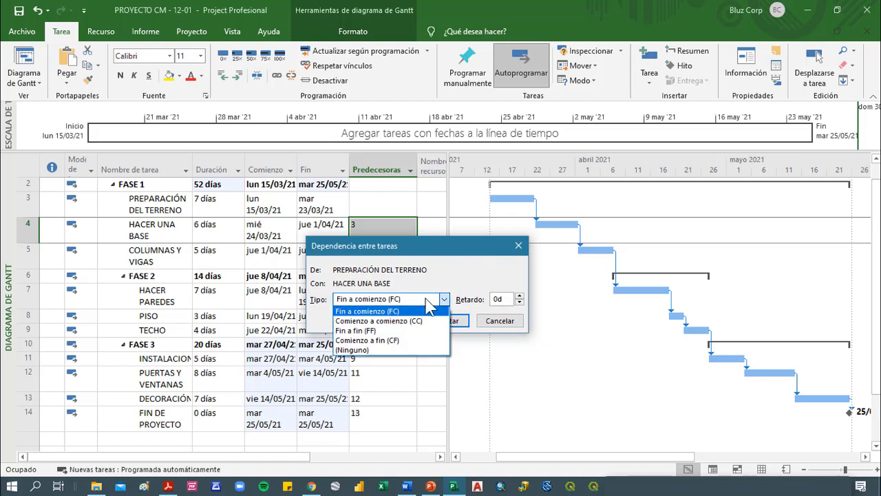
{"action": "left_click", "coordinate": [382, 321]}
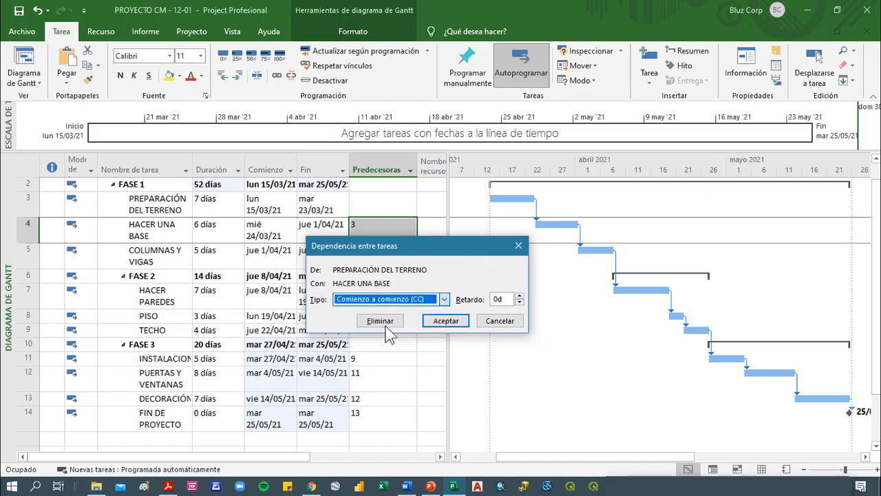
{"action": "left_click", "coordinate": [446, 321]}
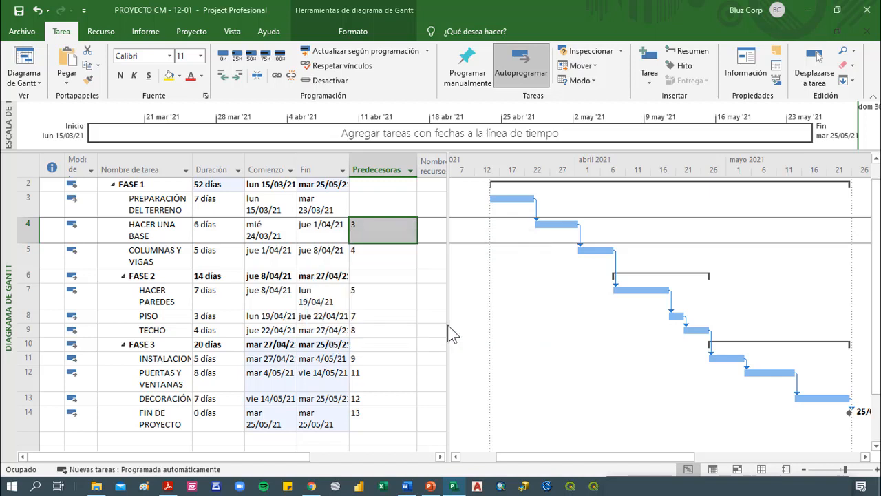
Change the dependency between PREPARACIÓN DEL TERRENO and HACER UNA BASE to type Fin a fin (FF)
{"action": "double_click", "coordinate": [486, 210]}
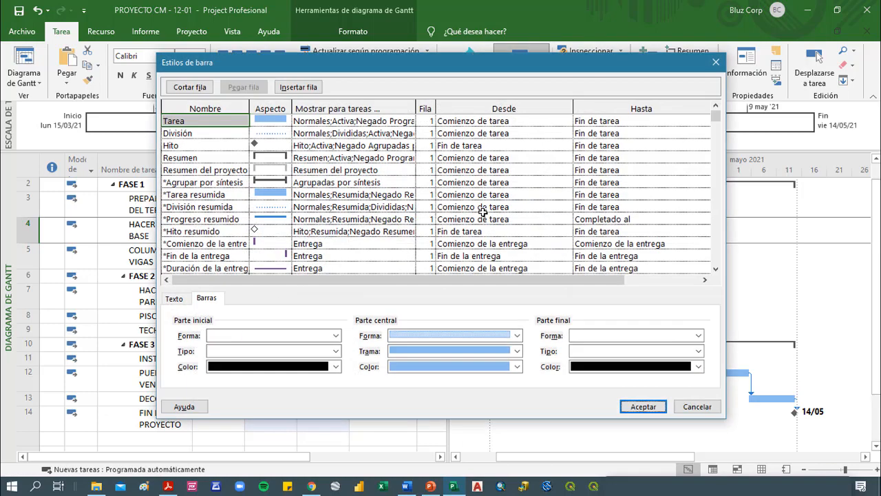
{"action": "left_click", "coordinate": [692, 459]}
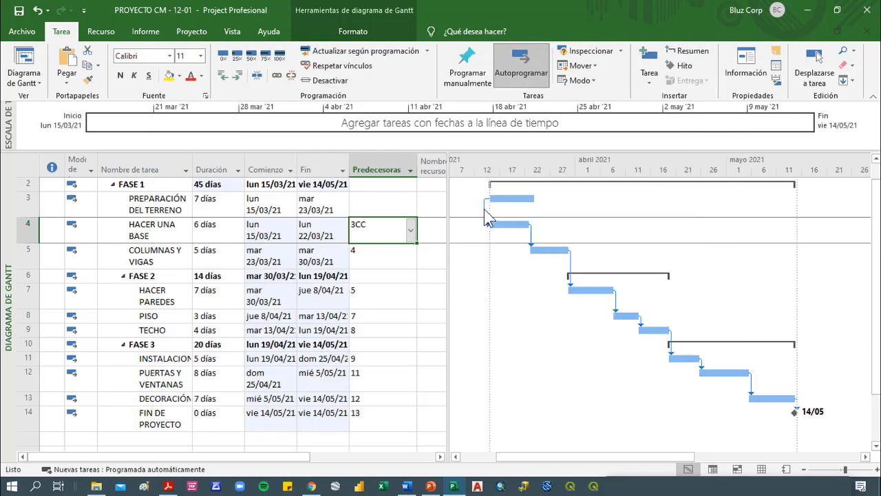
{"action": "double_click", "coordinate": [483, 208]}
{"action": "left_click", "coordinate": [468, 249]}
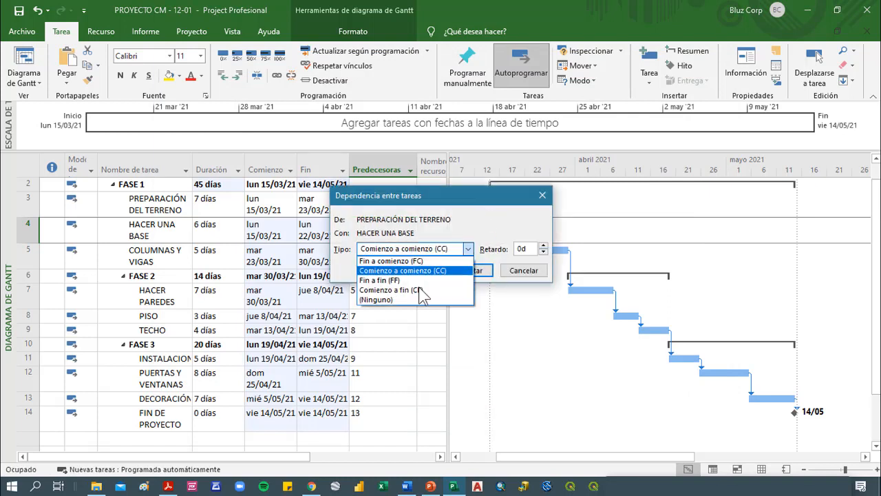
{"action": "left_click", "coordinate": [458, 282]}
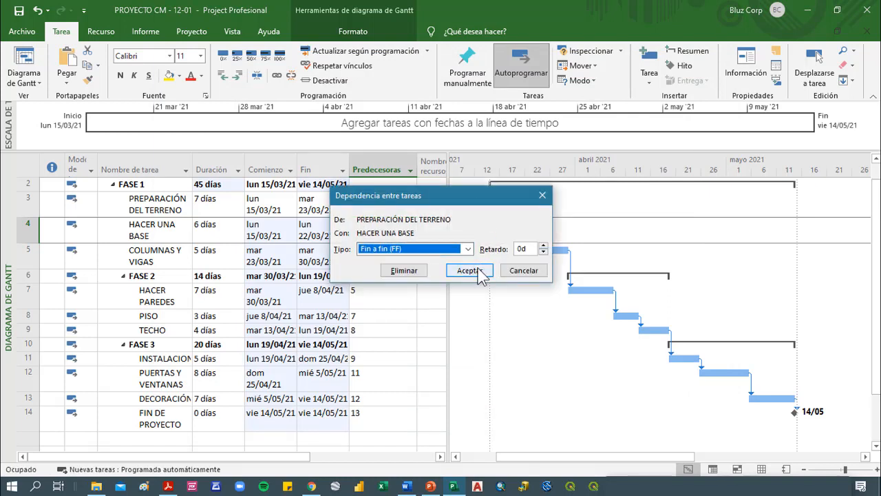
{"action": "left_click", "coordinate": [466, 272]}
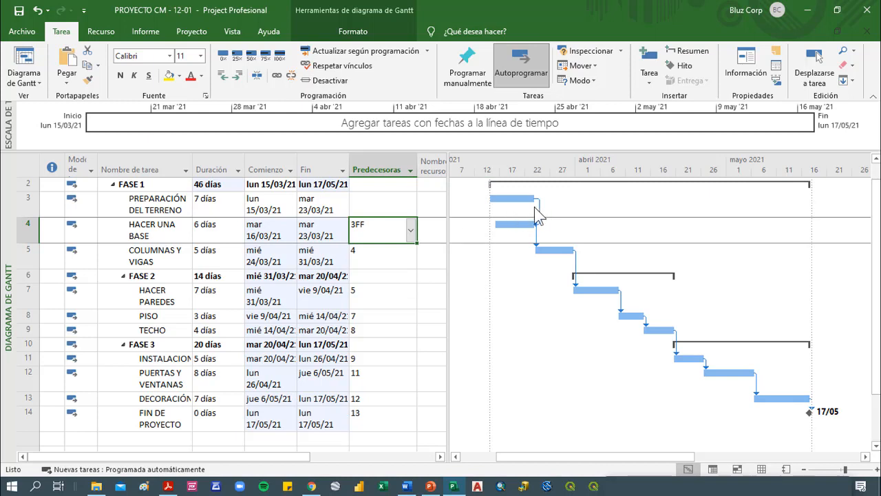
Change the PREPARACIÓN DEL TERRENO to HACER UNA BASE dependency to Comienzo a fin (CF), allowing the task to start before the project start date
{"action": "double_click", "coordinate": [541, 222]}
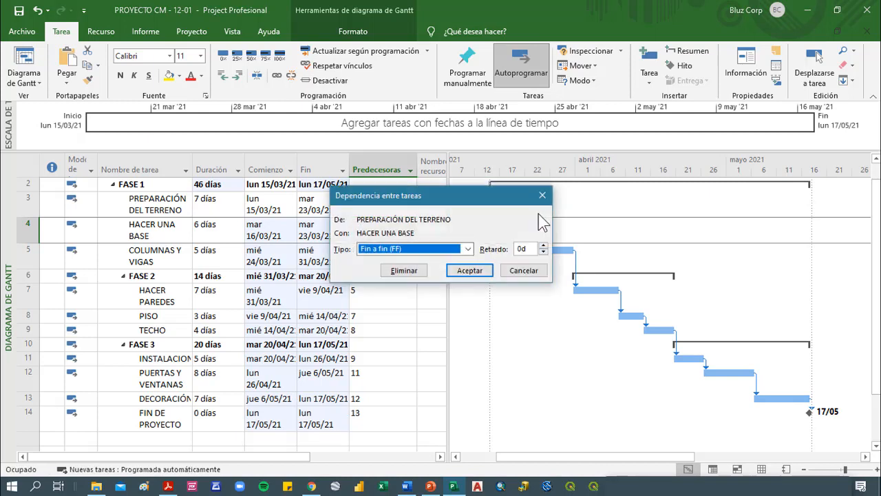
{"action": "left_click", "coordinate": [468, 248]}
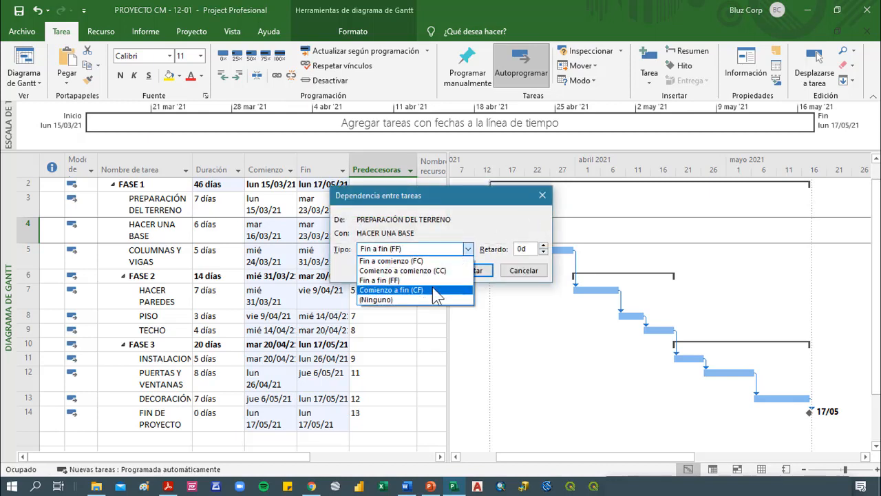
{"action": "left_click", "coordinate": [436, 290]}
{"action": "left_click", "coordinate": [471, 271]}
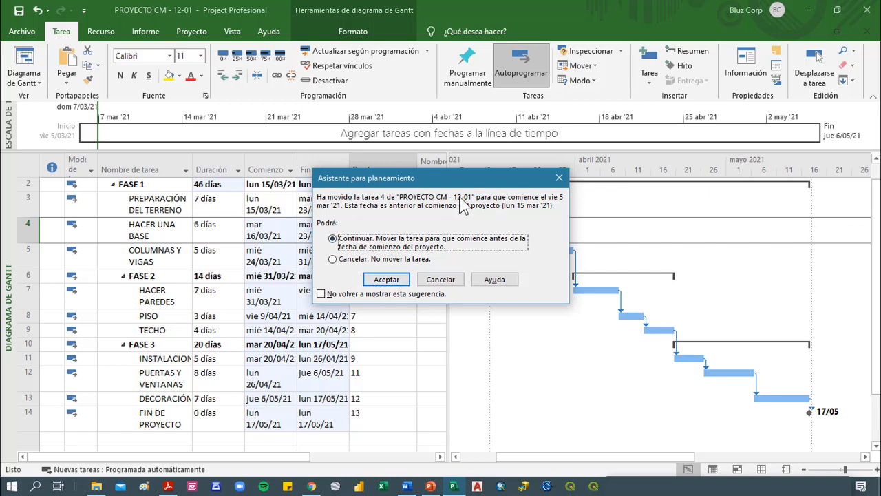
{"action": "left_click", "coordinate": [396, 279]}
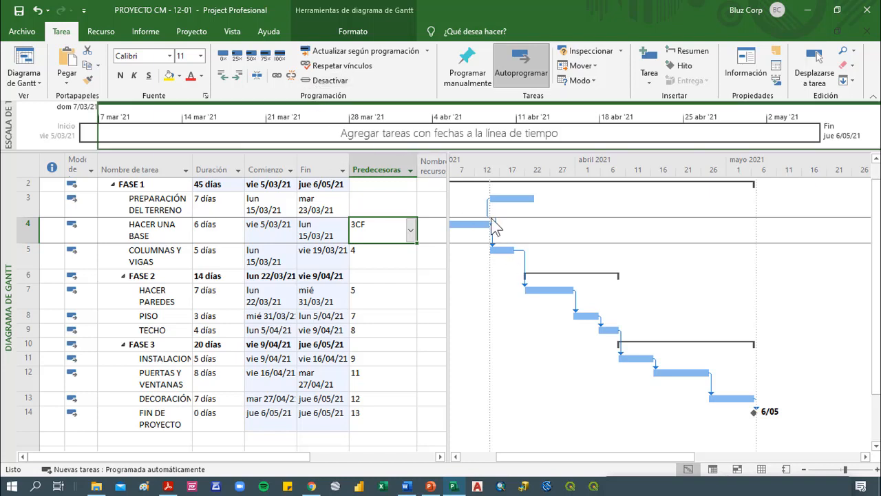
Undo the last three dependency type changes on HACER UNA BASE
{"action": "key", "text": "ctrl+z"}
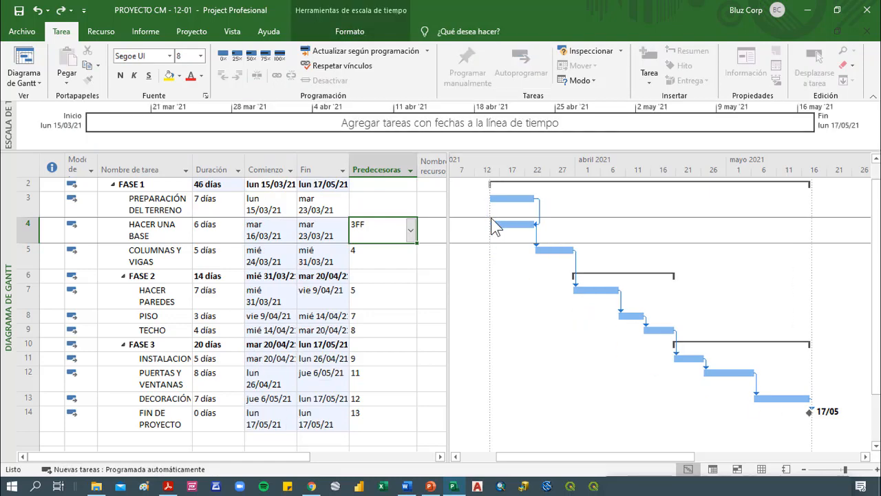
{"action": "key", "text": "ctrl+z"}
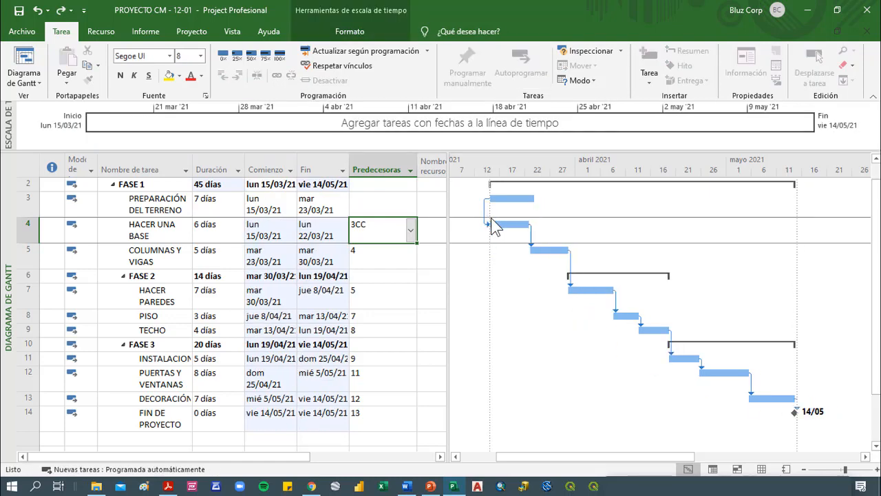
{"action": "key", "text": "ctrl+z"}
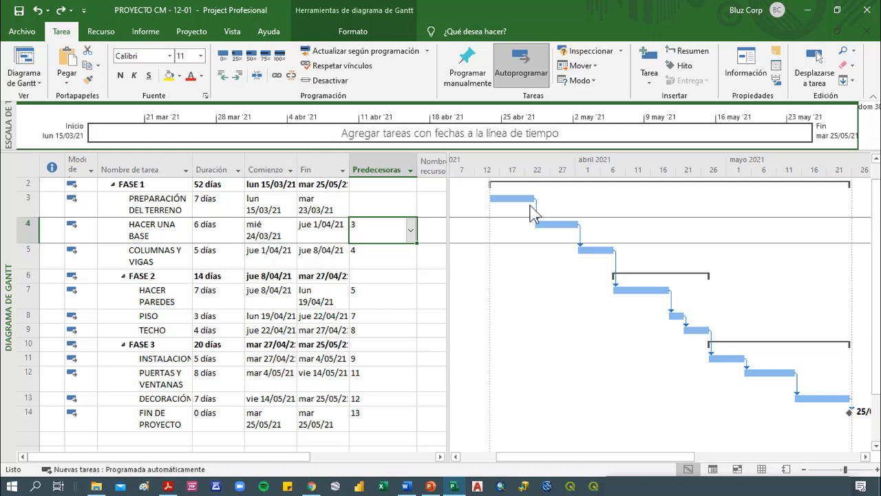
Set the predecessor of HACER PAREDES to 5CC for a start-to-start link with COLUMNAS Y VIGAS
{"action": "left_click", "coordinate": [384, 295]}
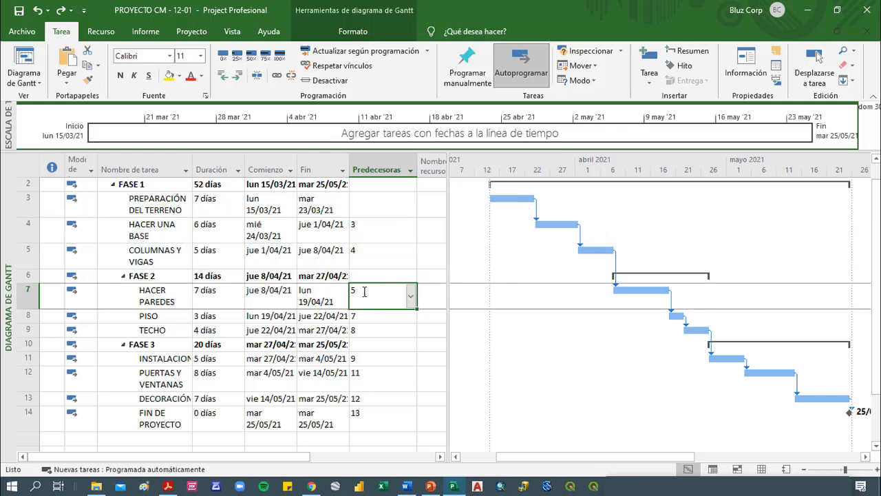
{"action": "left_click", "coordinate": [364, 292]}
{"action": "type", "text": "cc"}
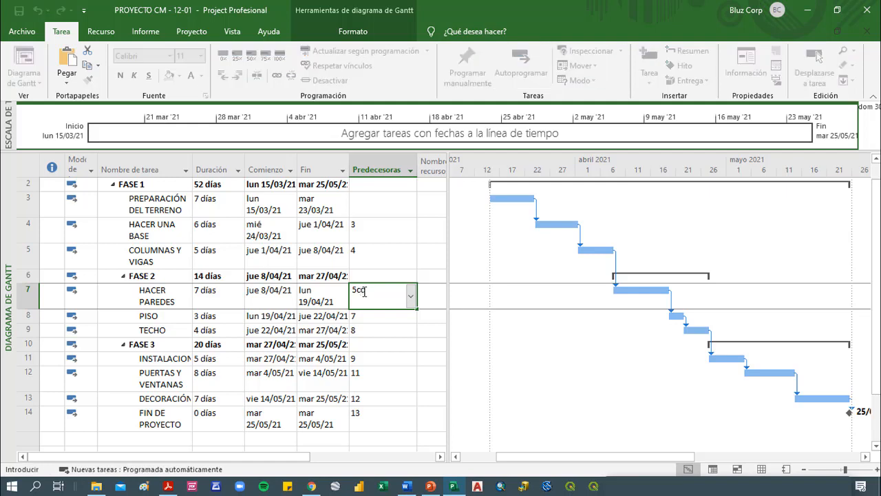
{"action": "key", "text": "Return"}
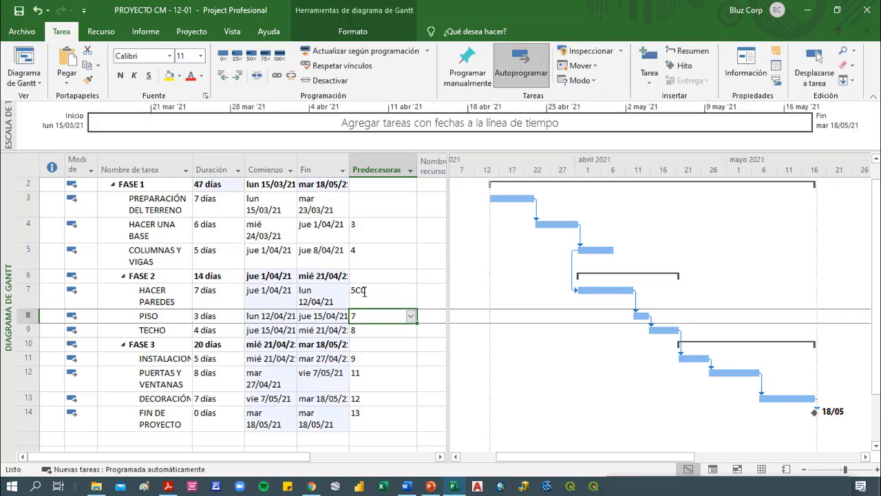
Set the predecessor of the FASE 3 installation task to 9FF for a finish-to-finish link with TECHO
{"action": "left_click", "coordinate": [394, 358]}
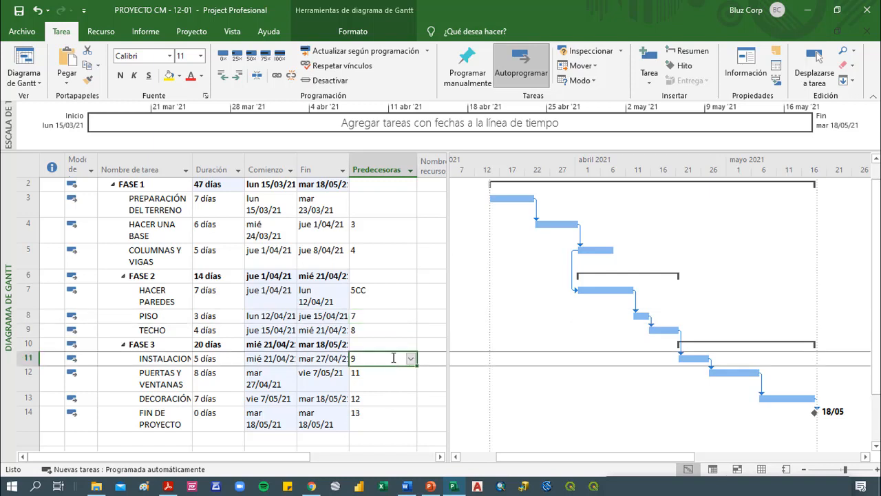
{"action": "left_click", "coordinate": [393, 358]}
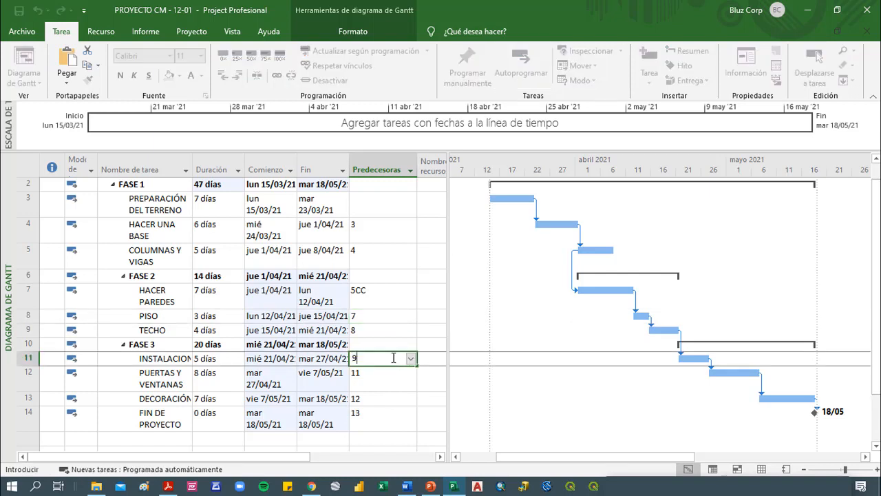
{"action": "type", "text": "ff"}
{"action": "key", "text": "Return"}
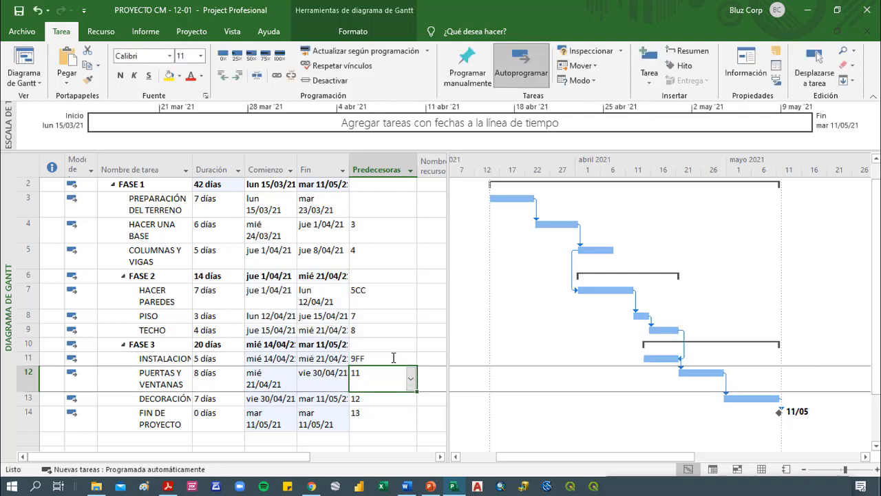
Set the predecessor of the FASE 3 installation task back to plain 9, a finish-to-start link with TECHO
{"action": "left_click", "coordinate": [370, 359]}
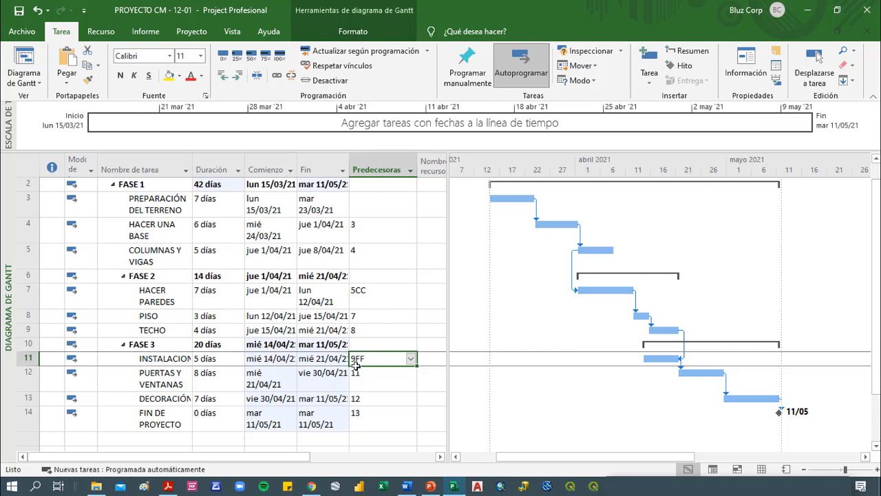
{"action": "left_click", "coordinate": [163, 331]}
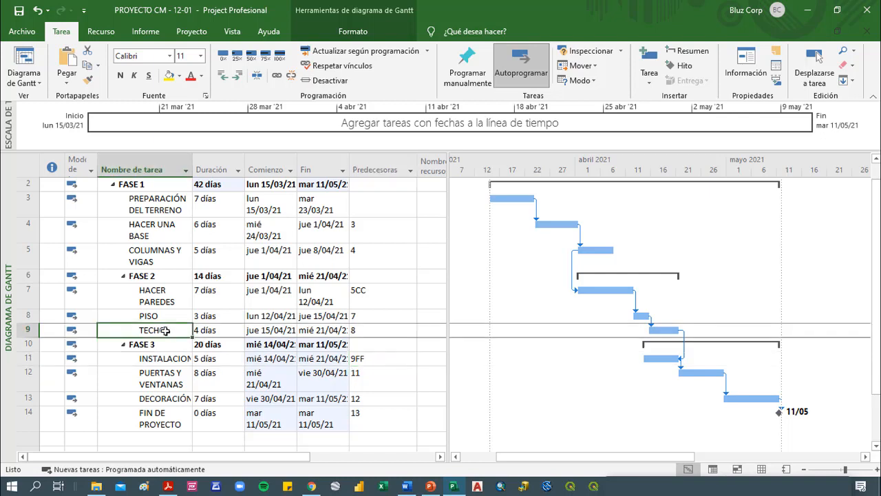
{"action": "left_click", "coordinate": [171, 359]}
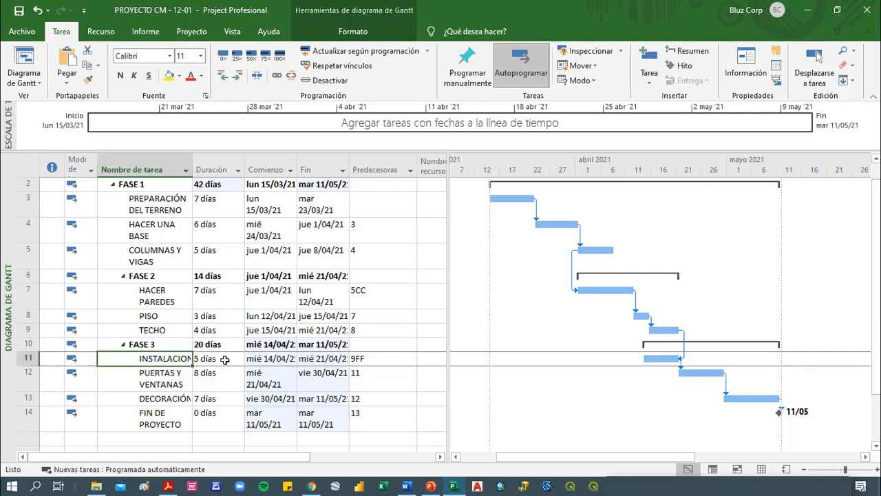
{"action": "left_click", "coordinate": [377, 358]}
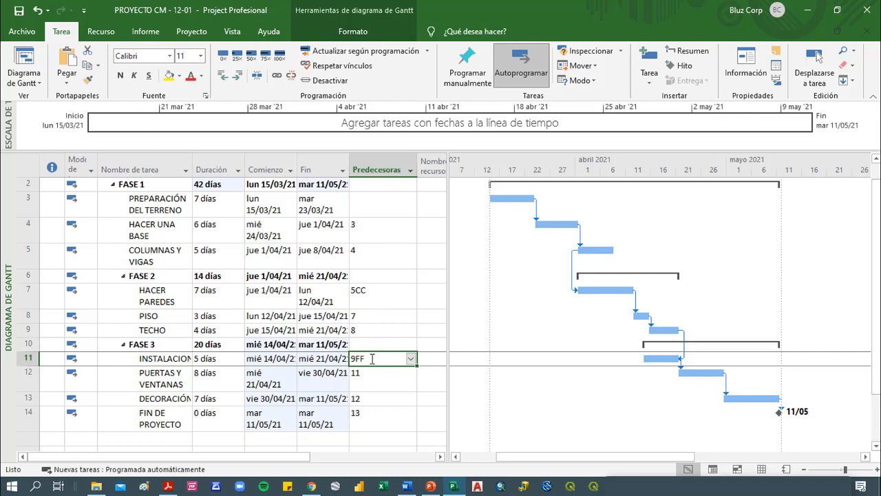
{"action": "type", "text": "9"}
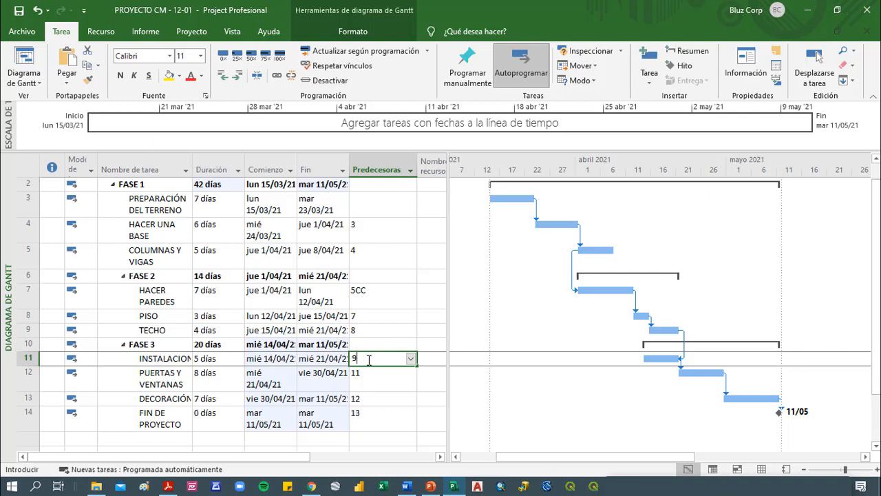
{"action": "key", "text": "Return"}
Set the predecessor of HACER PAREDES back to plain 5 by removing its CC link type
{"action": "left_click", "coordinate": [386, 299]}
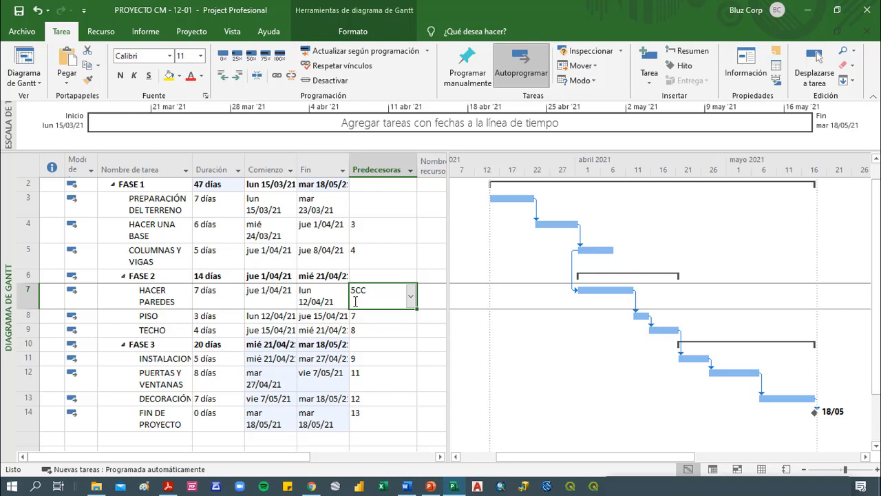
{"action": "key", "text": "BackSpace"}
{"action": "key", "text": "BackSpace"}
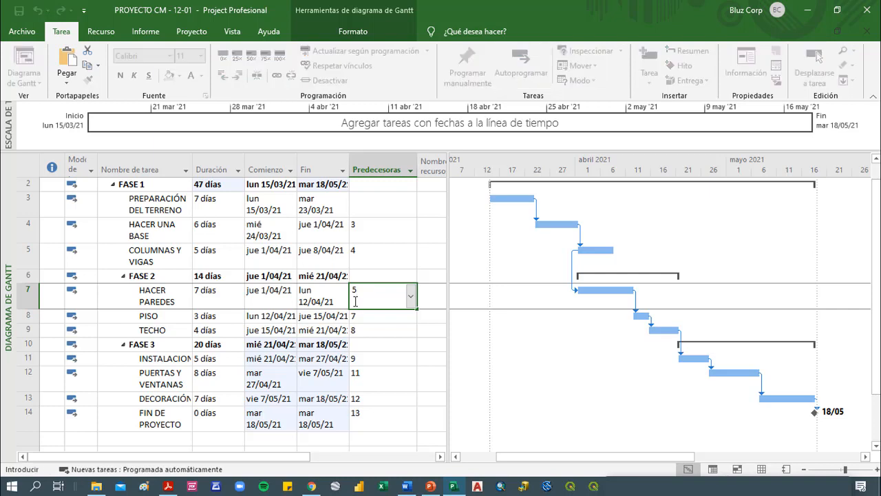
{"action": "key", "text": "Return"}
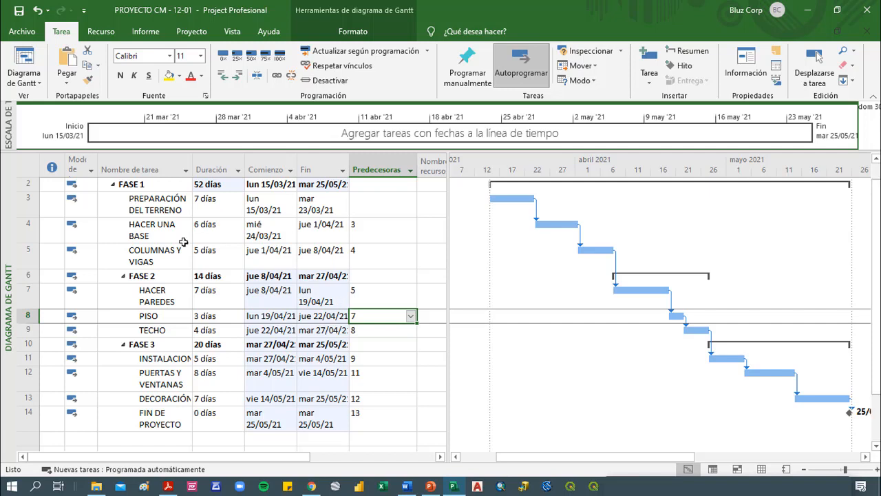
Fit the Gantt timescale to the complete project and select the duration of FASE 1
{"action": "right_click", "coordinate": [546, 179]}
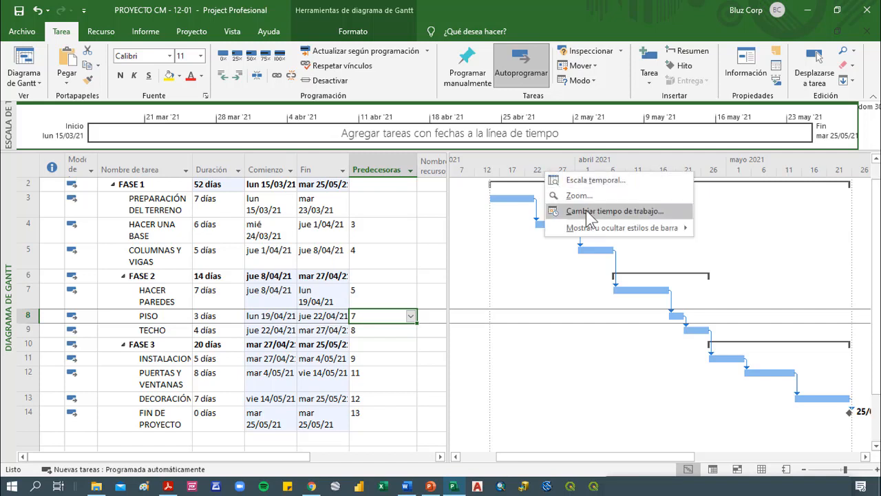
{"action": "left_click", "coordinate": [567, 195]}
{"action": "left_click", "coordinate": [400, 262]}
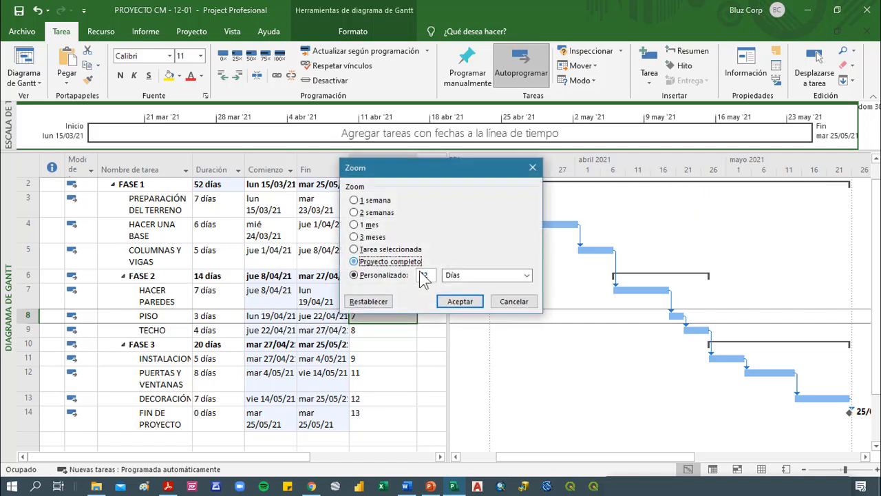
{"action": "left_click", "coordinate": [470, 303]}
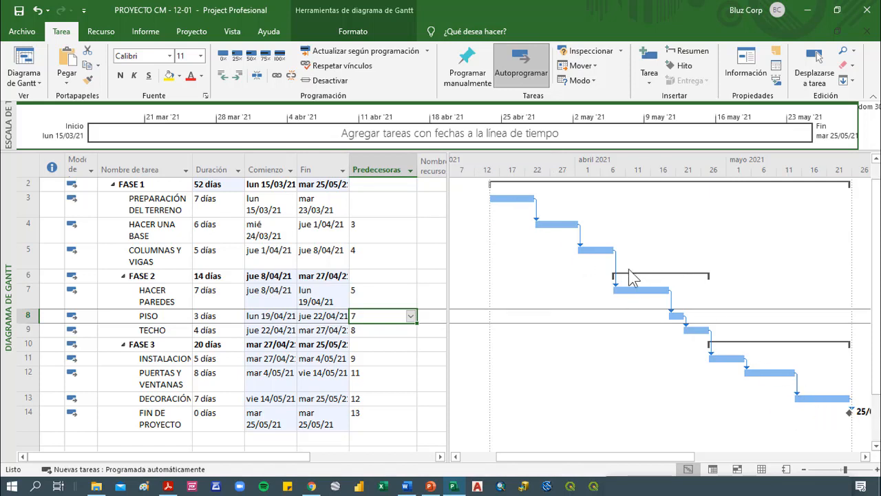
{"action": "left_click", "coordinate": [215, 184]}
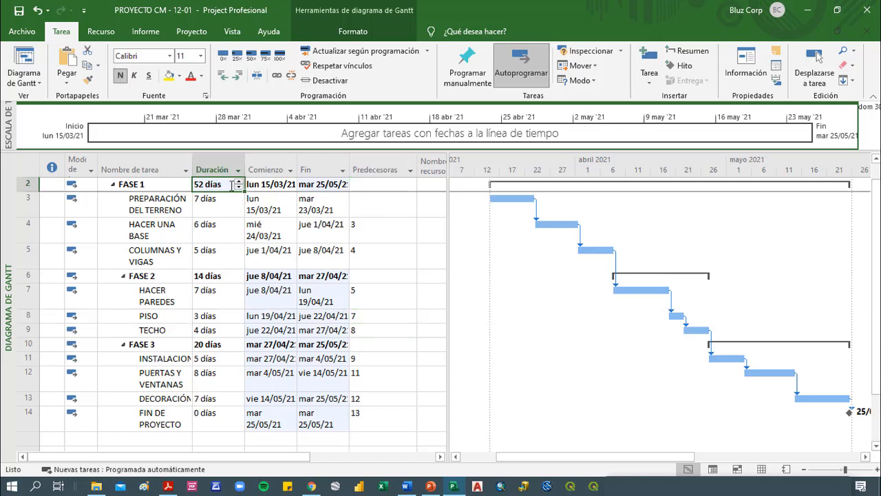
Examine the start and finish dates of FASE 1, FASE 2 and FASE 3 in the task table
{"action": "left_click", "coordinate": [340, 184]}
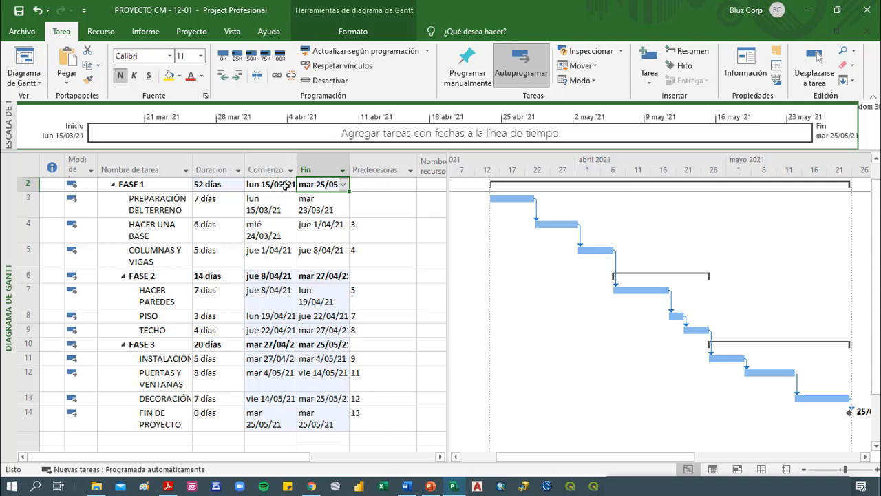
{"action": "left_click", "coordinate": [285, 184]}
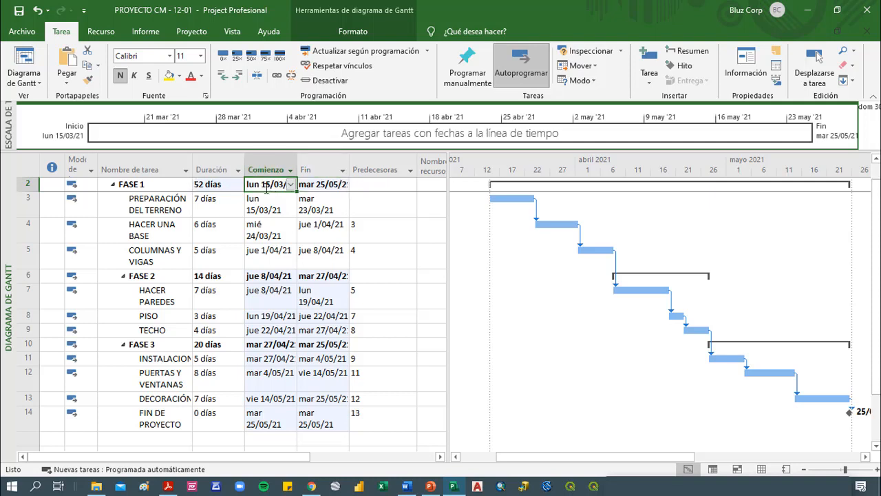
{"action": "left_click", "coordinate": [315, 182]}
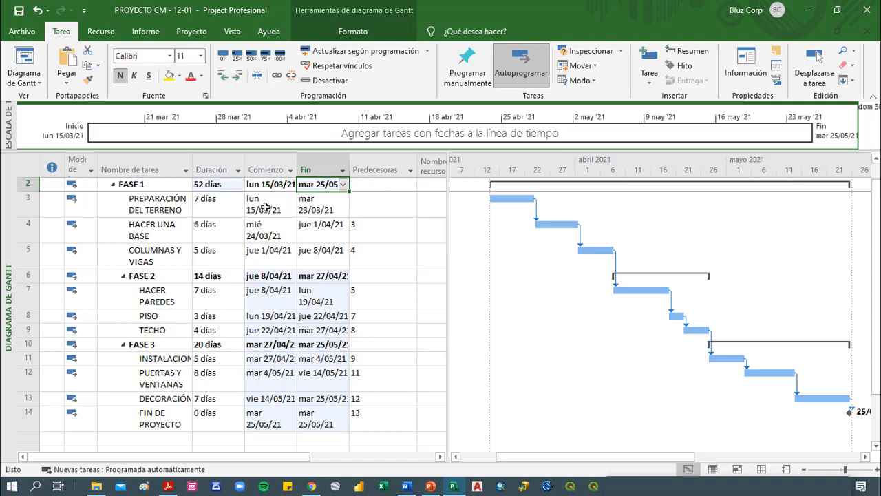
{"action": "left_click_drag", "start_coordinate": [265, 206], "coordinate": [320, 209]}
{"action": "left_click_drag", "start_coordinate": [268, 279], "coordinate": [324, 279]}
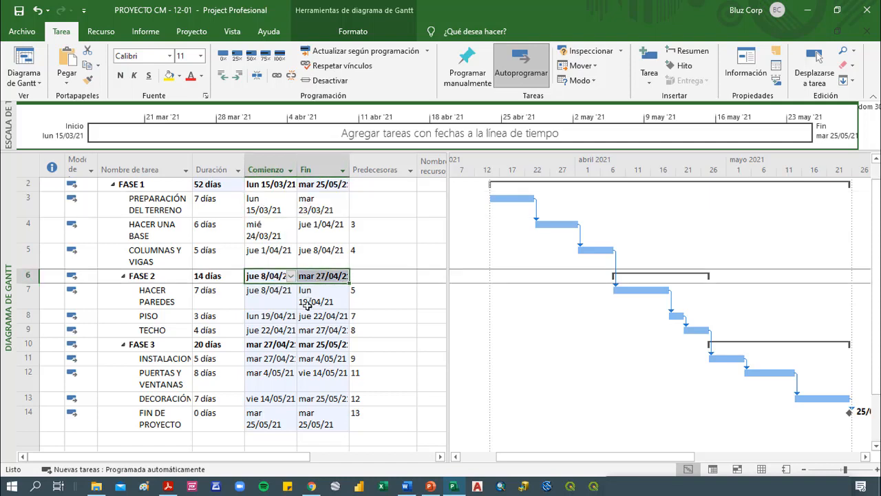
{"action": "left_click", "coordinate": [318, 372]}
{"action": "left_click", "coordinate": [280, 343]}
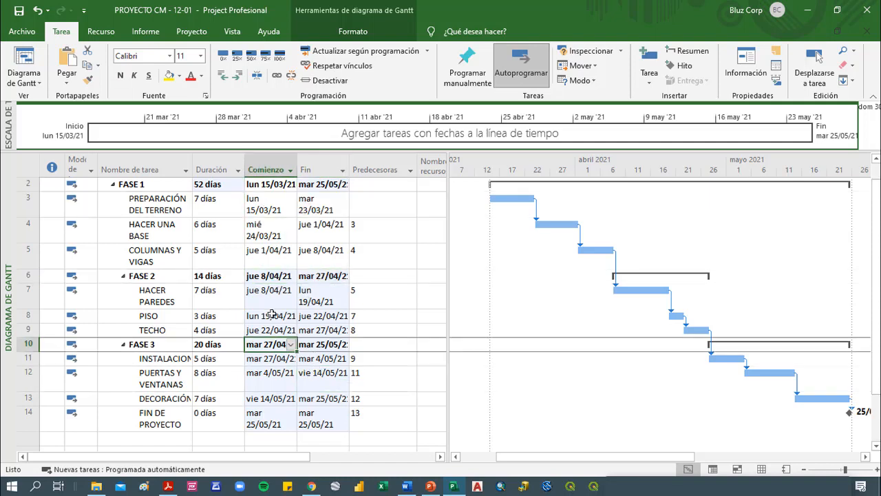
Highlight the critical tasks (Tareas críticas) in the Gantt chart's bar styles
{"action": "left_click", "coordinate": [215, 254]}
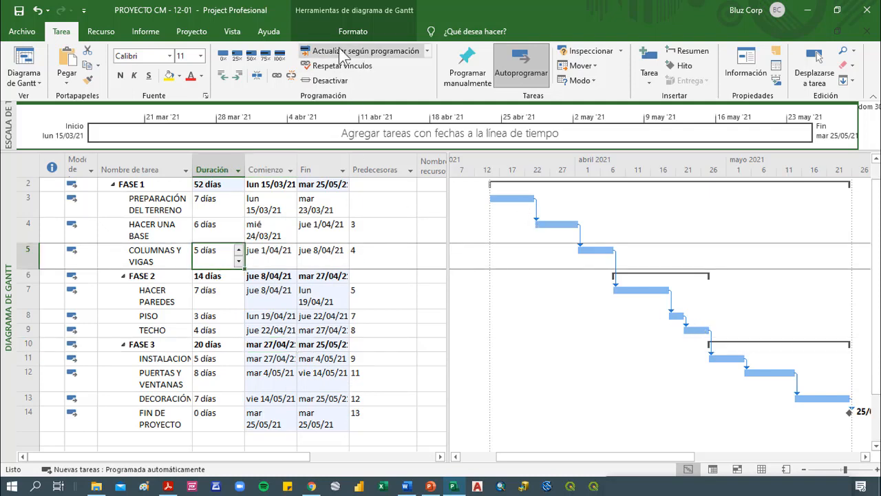
{"action": "left_click", "coordinate": [381, 32]}
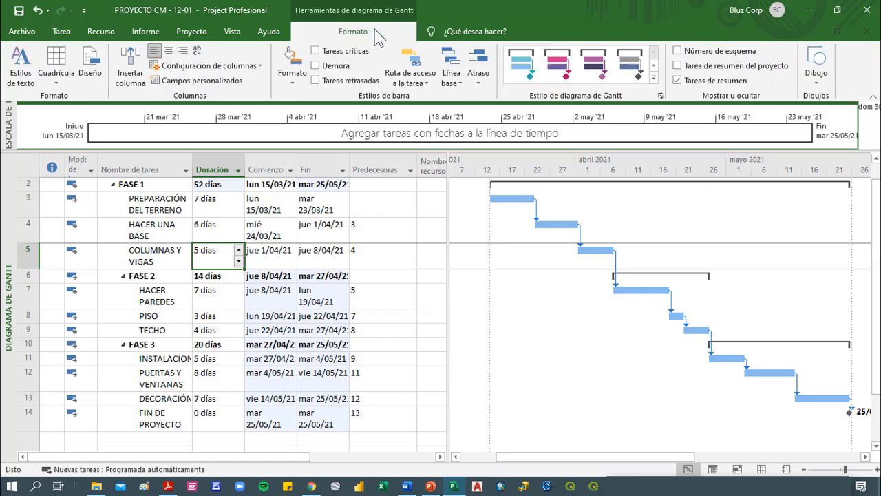
{"action": "left_click", "coordinate": [315, 51]}
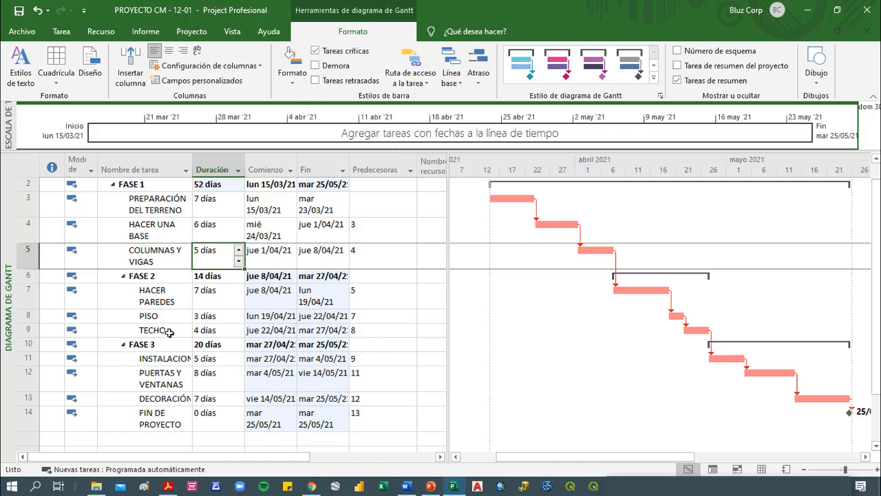
Insert an EDT column before the task name column and narrow it to fit its codes
{"action": "left_click", "coordinate": [133, 164]}
{"action": "right_click", "coordinate": [133, 163]}
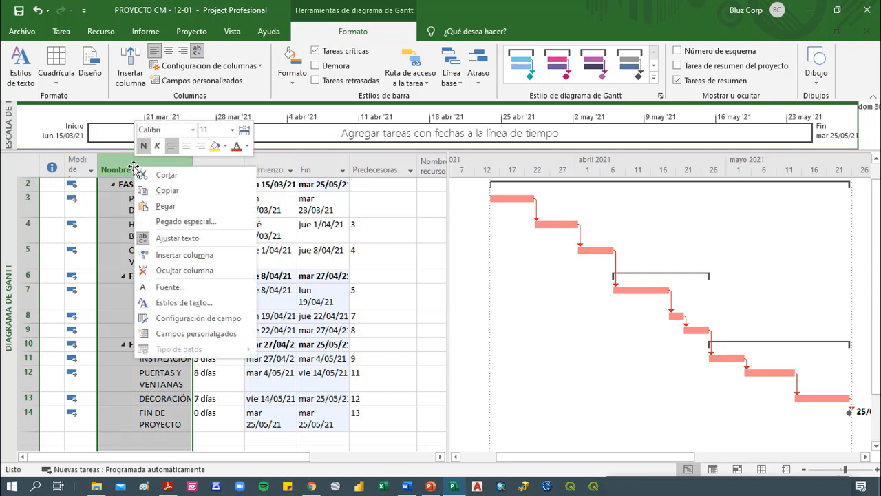
{"action": "left_click", "coordinate": [180, 255]}
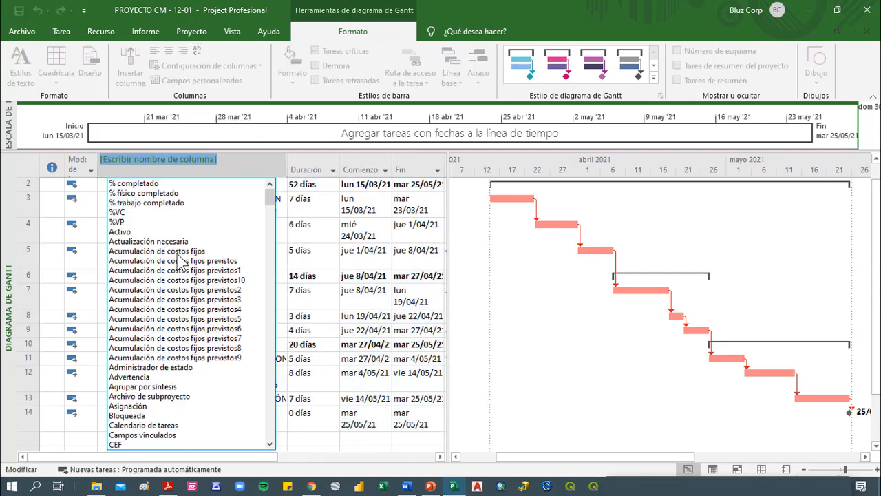
{"action": "type", "text": "edt"}
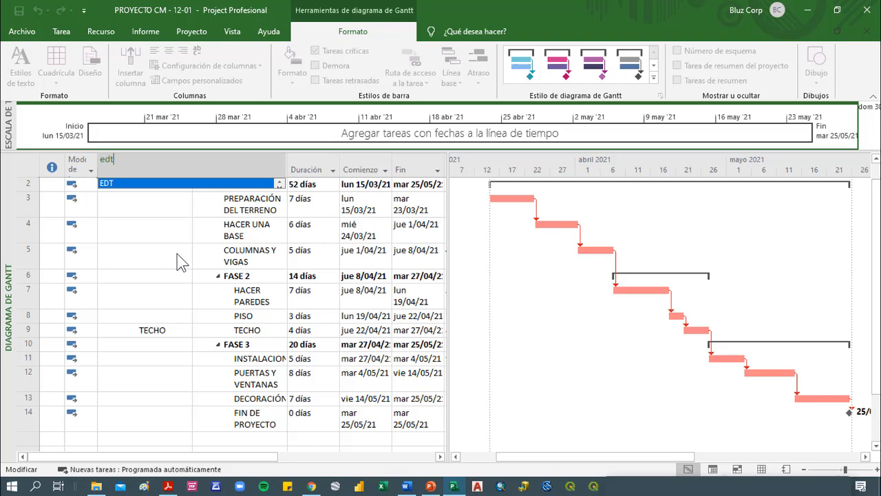
{"action": "key", "text": "Return"}
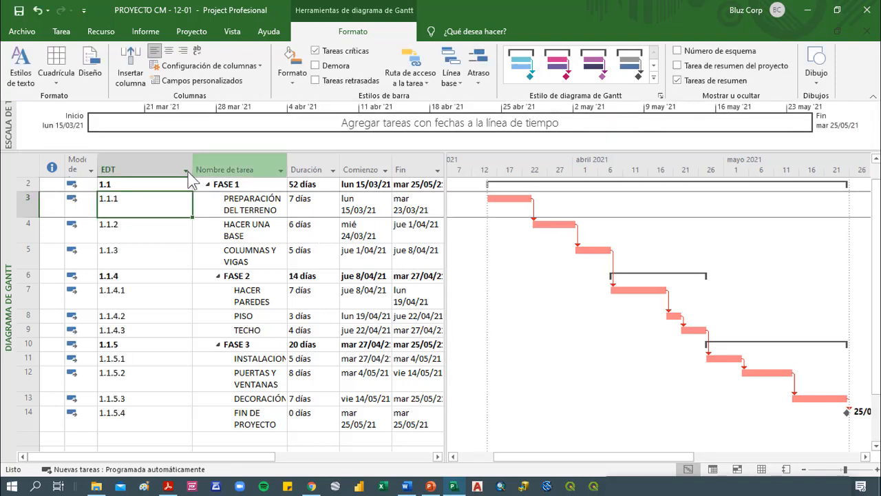
{"action": "left_click_drag", "start_coordinate": [193, 170], "coordinate": [138, 169]}
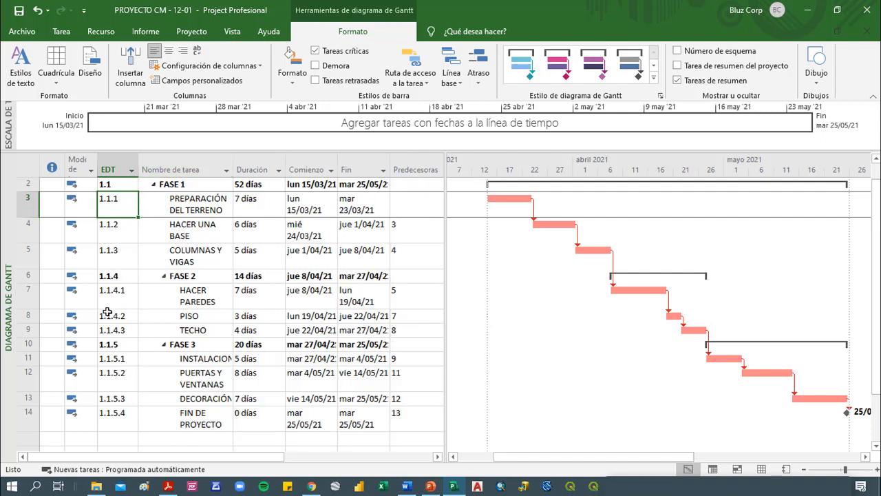
Outdent the FIN DE PROYECTO milestone one level so it sits outside FASE 3
{"action": "left_click", "coordinate": [178, 422]}
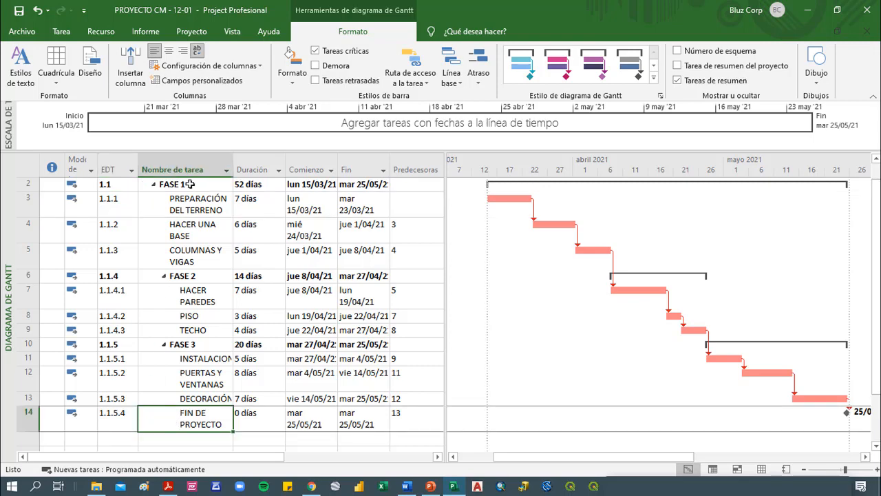
{"action": "scroll", "coordinate": [196, 214], "scroll_direction": "up", "scroll_amount": 1}
{"action": "scroll", "coordinate": [195, 234], "scroll_direction": "down", "scroll_amount": 2}
{"action": "scroll", "coordinate": [194, 237], "scroll_direction": "down", "scroll_amount": 1}
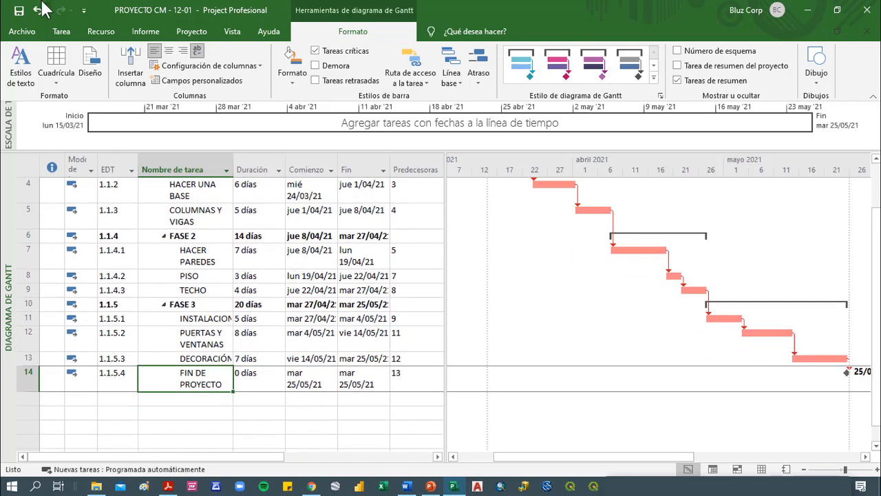
{"action": "left_click", "coordinate": [61, 31]}
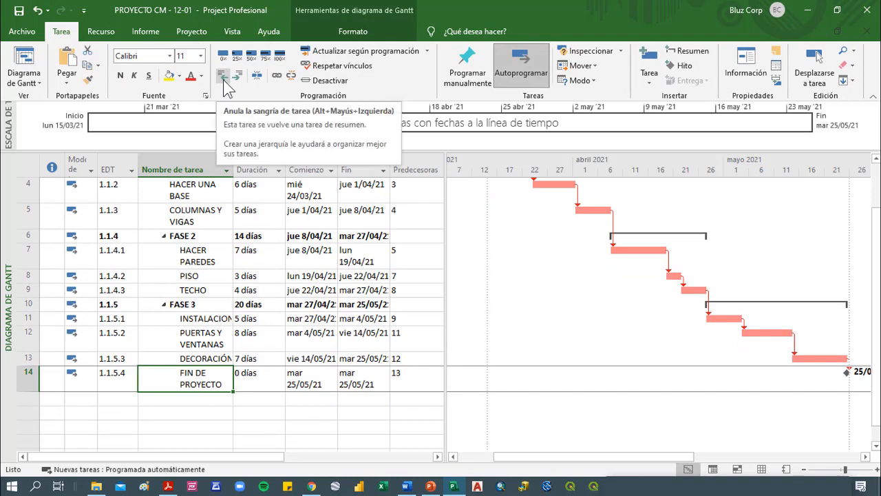
{"action": "left_click", "coordinate": [223, 76]}
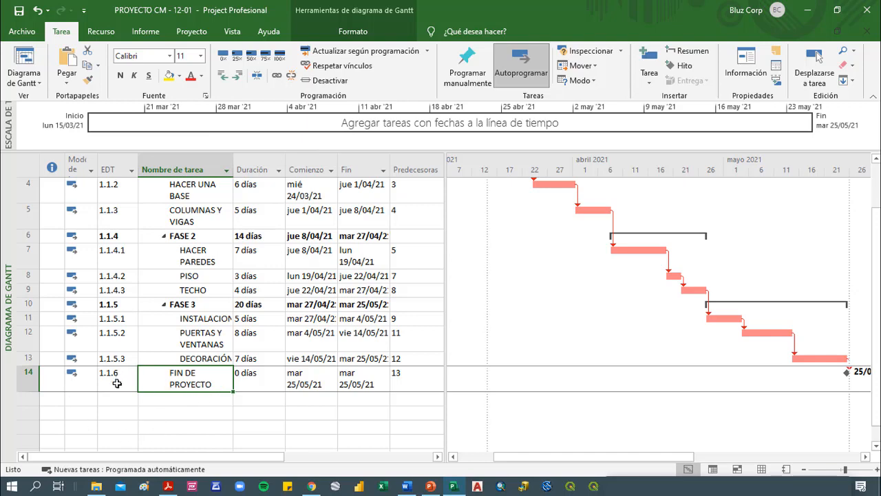
Format the PROYECTO DE CONSTRUCCIÓN summary row with a dark blue fill and white text
{"action": "scroll", "coordinate": [127, 383], "scroll_direction": "up", "scroll_amount": 3}
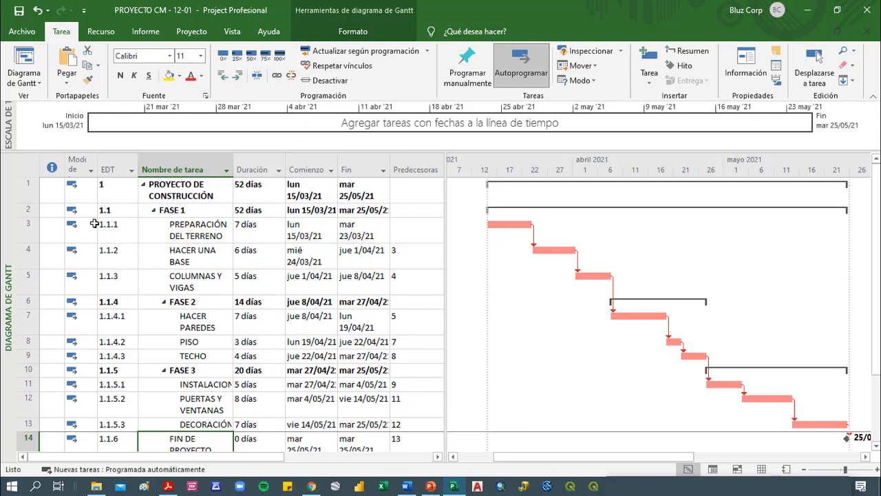
{"action": "left_click", "coordinate": [27, 188]}
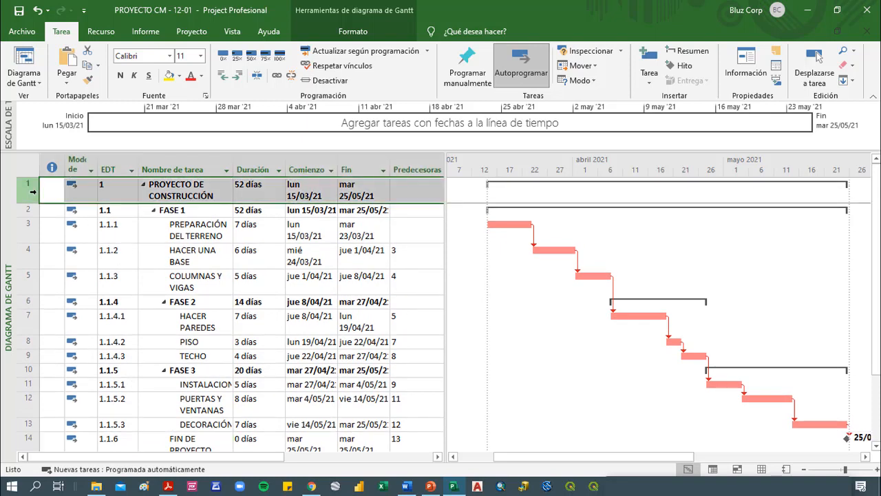
{"action": "left_click", "coordinate": [179, 76]}
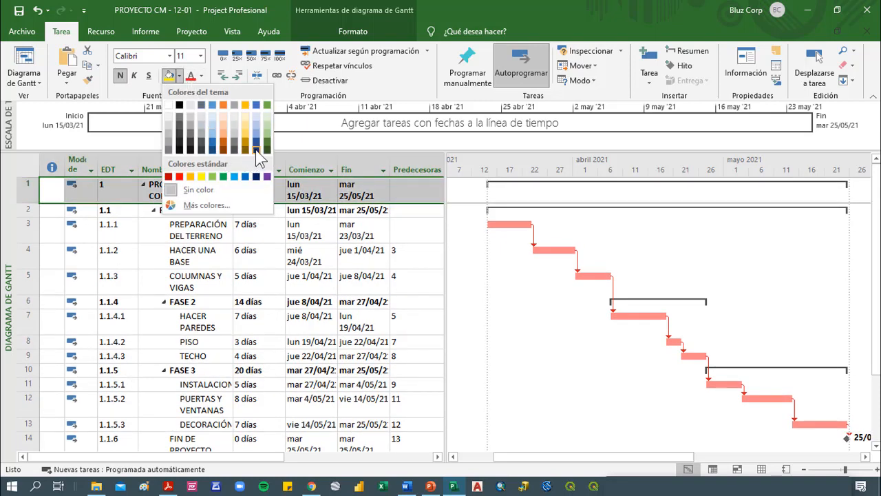
{"action": "left_click", "coordinate": [255, 149]}
{"action": "left_click", "coordinate": [201, 76]}
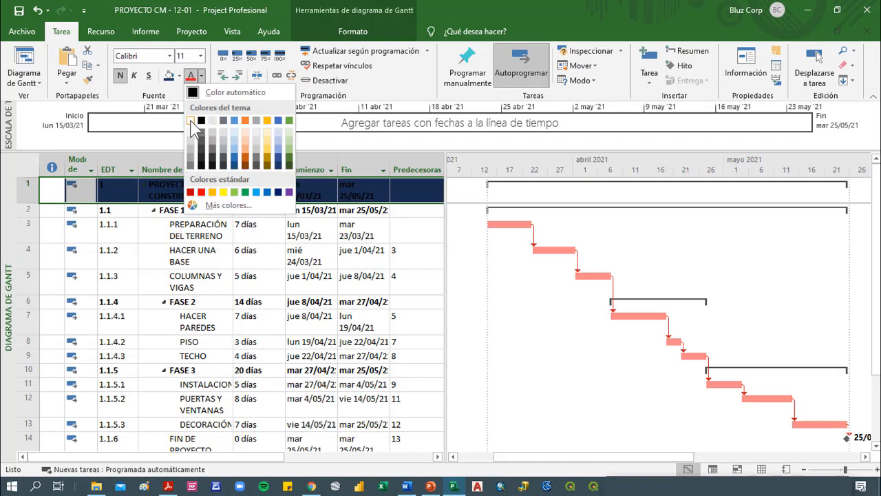
{"action": "left_click", "coordinate": [191, 120]}
Apply a light blue fill to the FASE 1, FASE 2 and FASE 3 rows together
{"action": "left_click", "coordinate": [36, 211]}
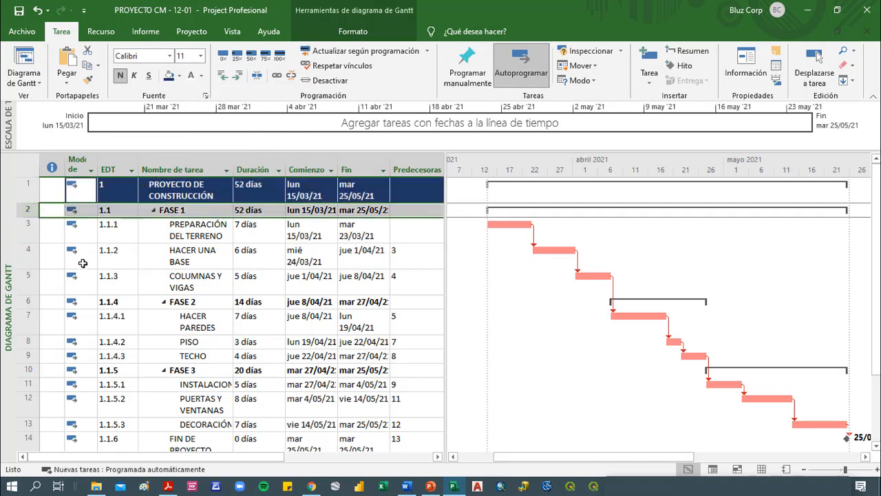
{"action": "left_click", "coordinate": [29, 301], "text": "ctrl"}
{"action": "left_click", "coordinate": [28, 371], "text": "ctrl"}
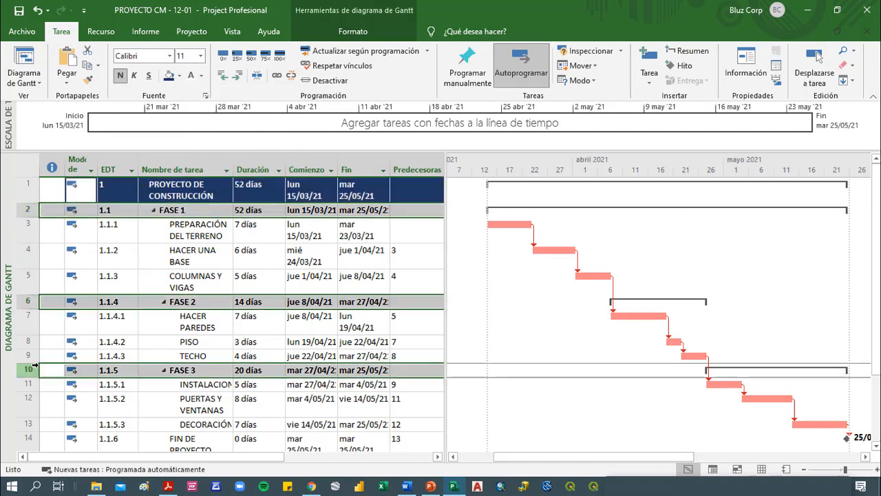
{"action": "left_click", "coordinate": [179, 76]}
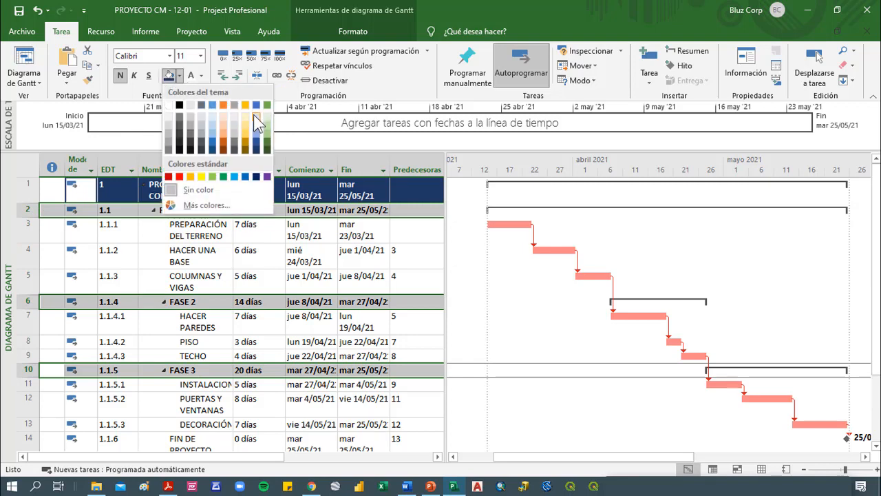
{"action": "left_click", "coordinate": [252, 116]}
Format the FIN DE PROYECTO milestone row with blue, bold text
{"action": "scroll", "coordinate": [203, 319], "scroll_direction": "down", "scroll_amount": 2}
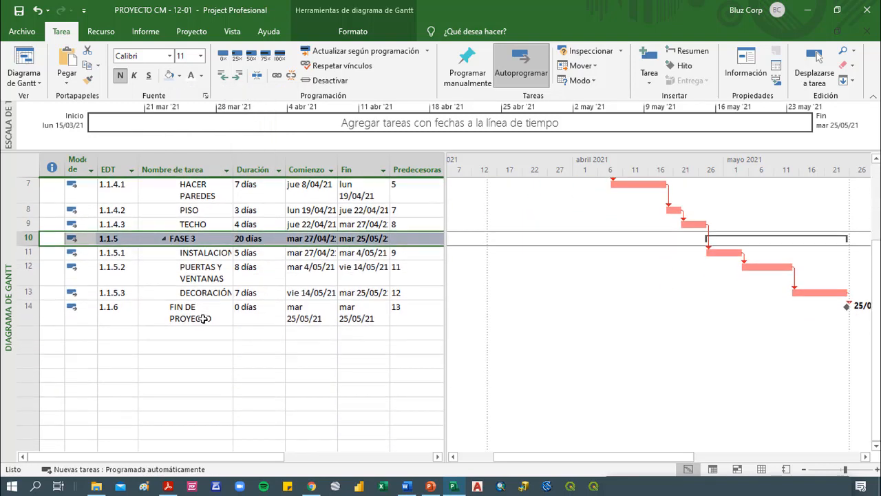
{"action": "left_click", "coordinate": [29, 311]}
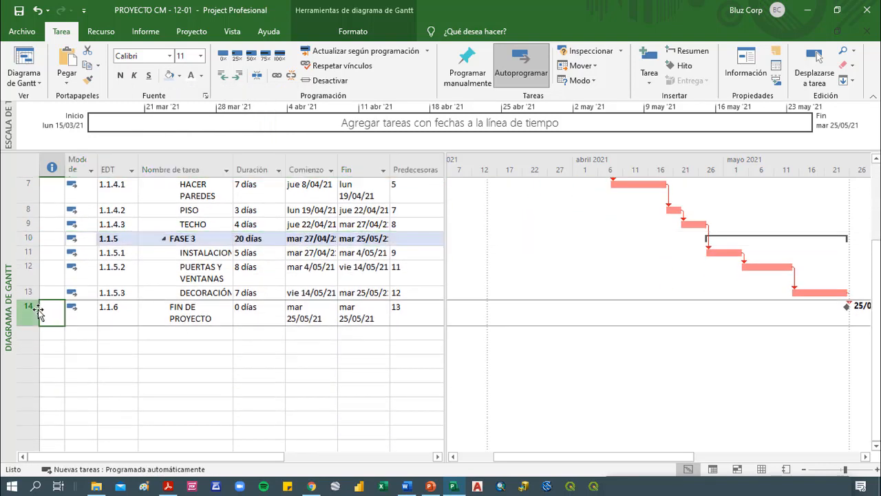
{"action": "left_click", "coordinate": [201, 75]}
{"action": "left_click", "coordinate": [235, 121]}
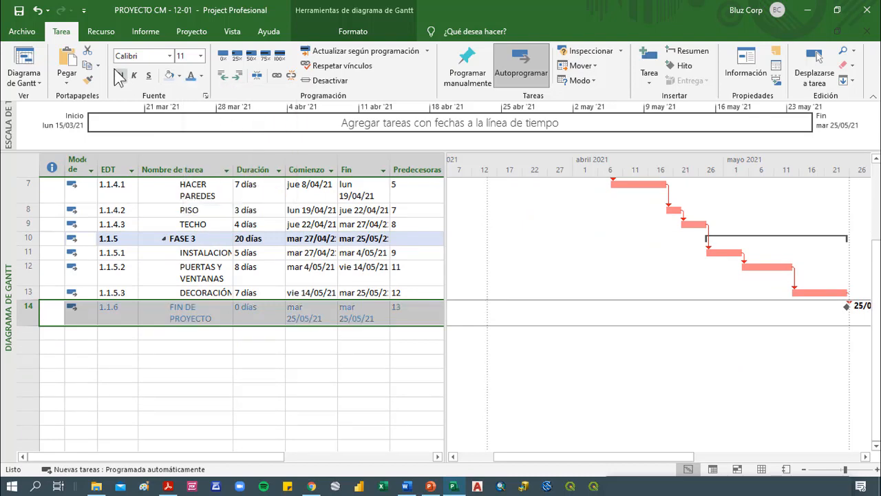
{"action": "left_click", "coordinate": [120, 75]}
{"action": "left_click", "coordinate": [220, 336]}
Switch to the resource sheet and add albañil as the first resource
{"action": "key", "text": "ctrl+Home"}
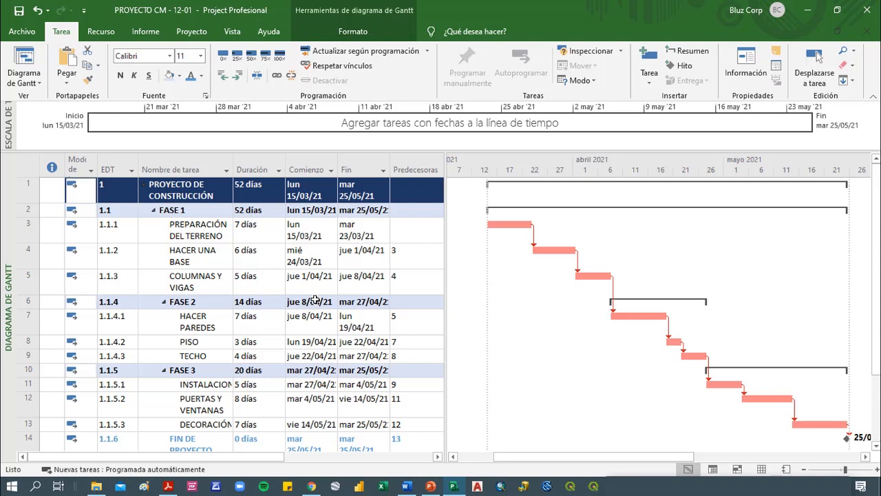
{"action": "scroll", "coordinate": [351, 300], "scroll_direction": "down", "scroll_amount": 1}
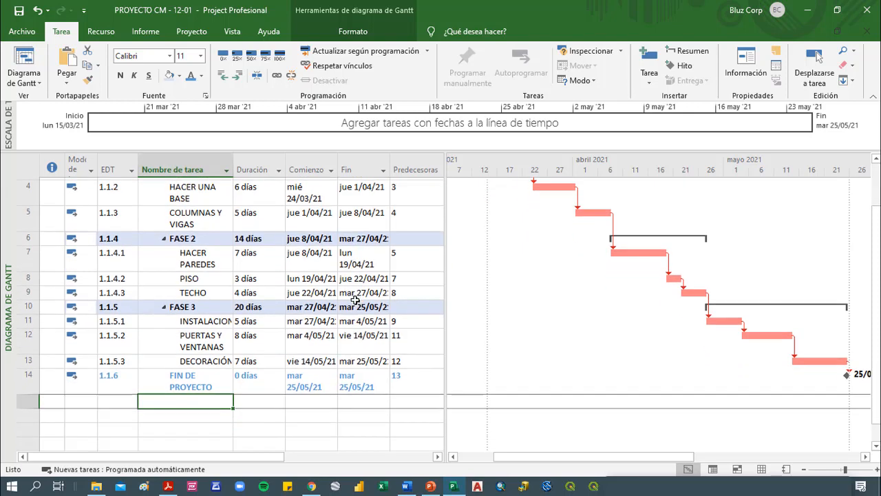
{"action": "scroll", "coordinate": [678, 432], "scroll_direction": "up", "scroll_amount": 1}
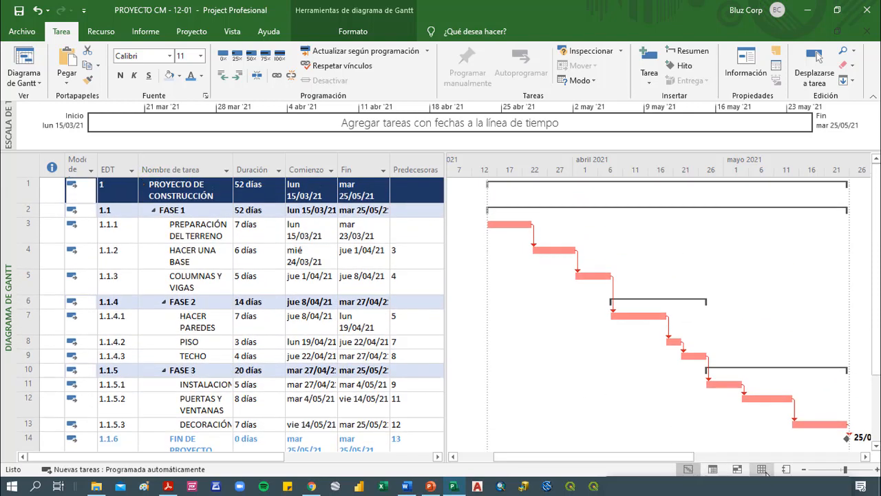
{"action": "left_click", "coordinate": [763, 470]}
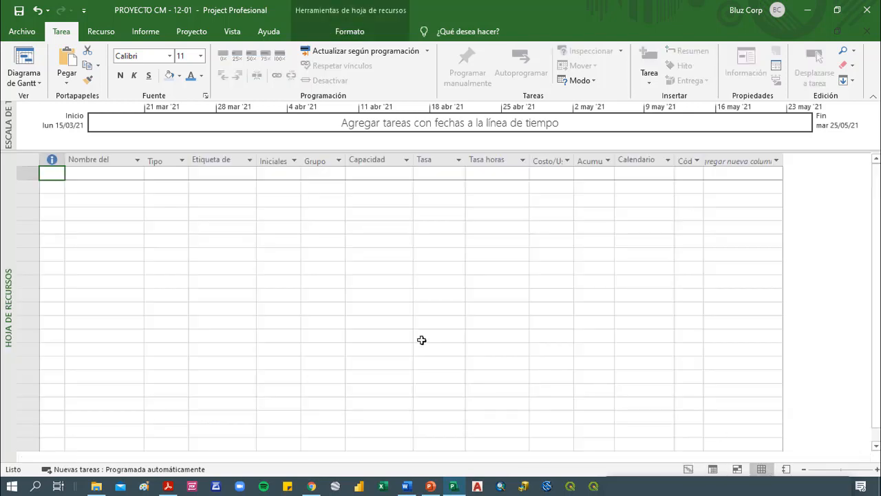
{"action": "left_click", "coordinate": [99, 172]}
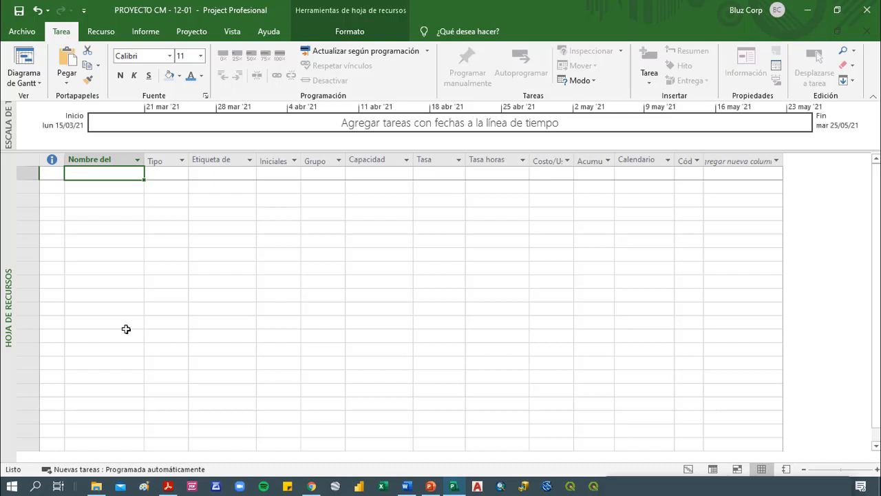
{"action": "type", "text": "albañi"}
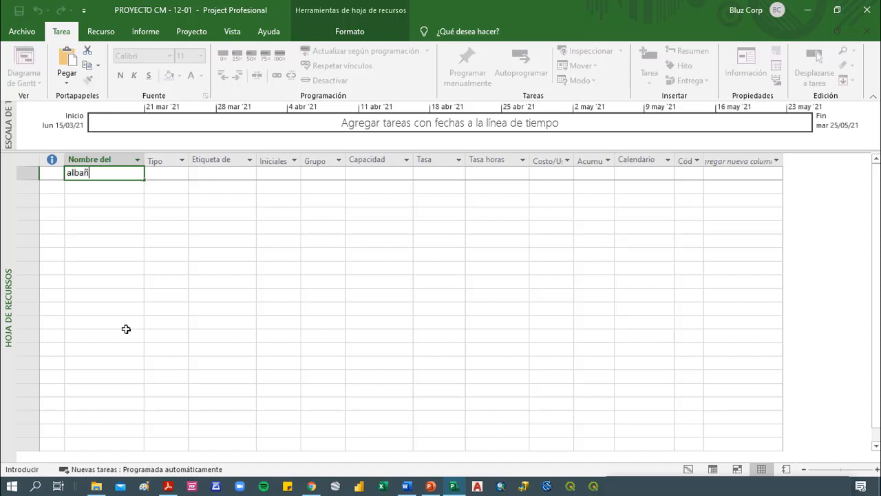
{"action": "type", "text": "l"}
{"action": "key", "text": "Return"}
Add ingeniero, carpintero and plomero as resources below albañil in the resource sheet
{"action": "type", "text": "ingeniero"}
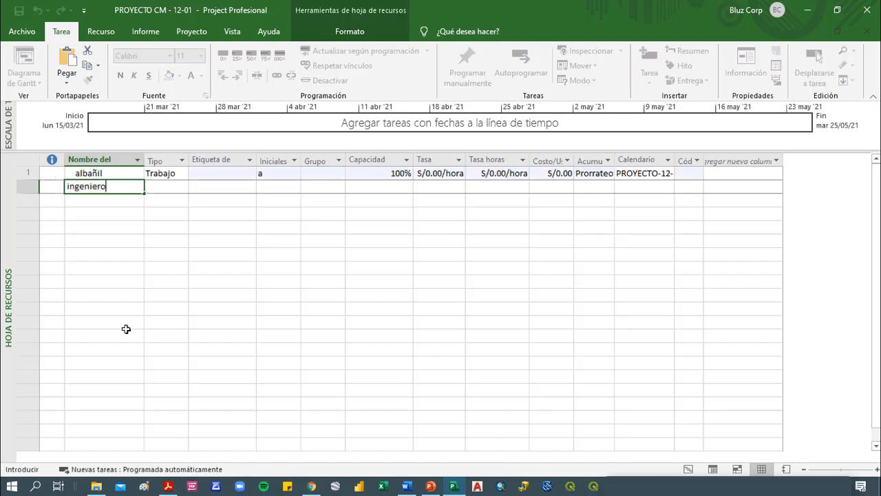
{"action": "key", "text": "Return"}
{"action": "type", "text": "carp"}
{"action": "type", "text": "intero"}
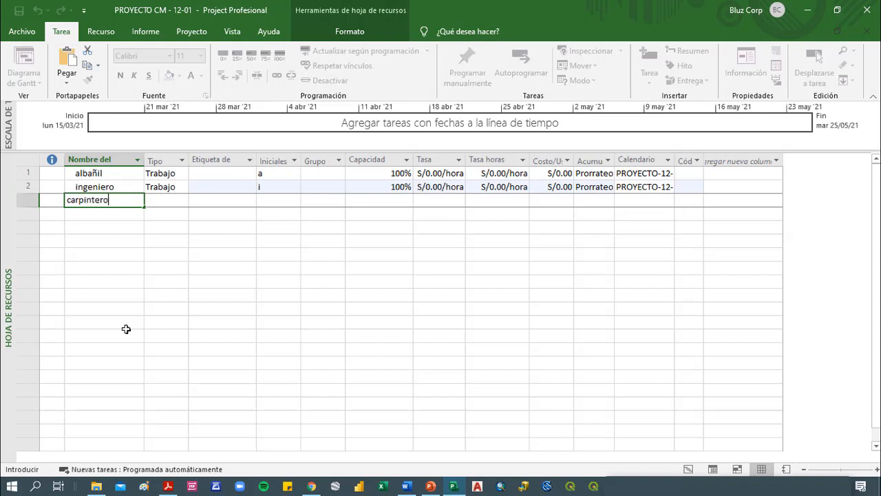
{"action": "key", "text": "Return"}
{"action": "type", "text": "plomero"}
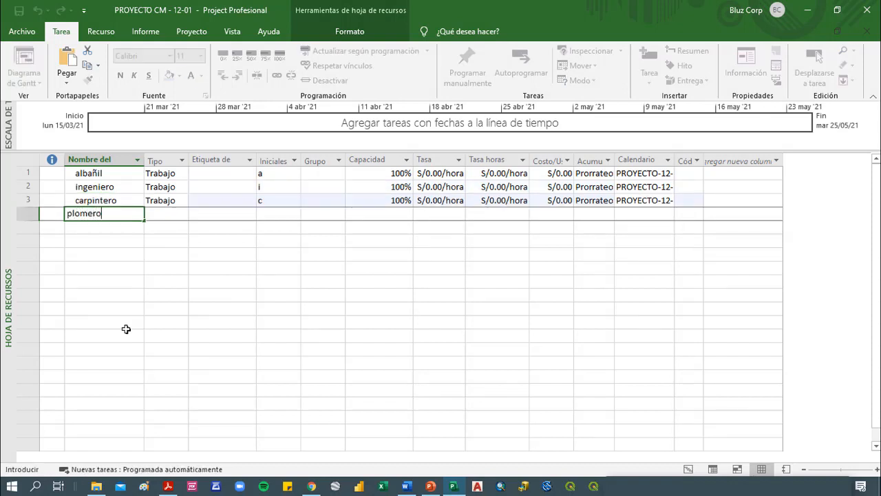
{"action": "key", "text": "Return"}
Add a second albañil resource below plomero and rename it albañil 2
{"action": "type", "text": "alban"}
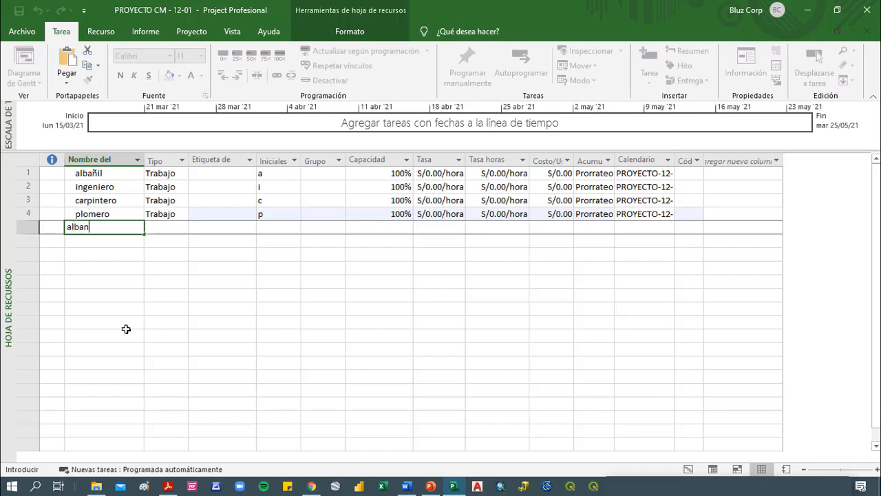
{"action": "type", "text": "i"}
{"action": "key", "text": "BackSpace"}
{"action": "key", "text": "BackSpace"}
{"action": "type", "text": "ñ"}
{"action": "key", "text": "Return"}
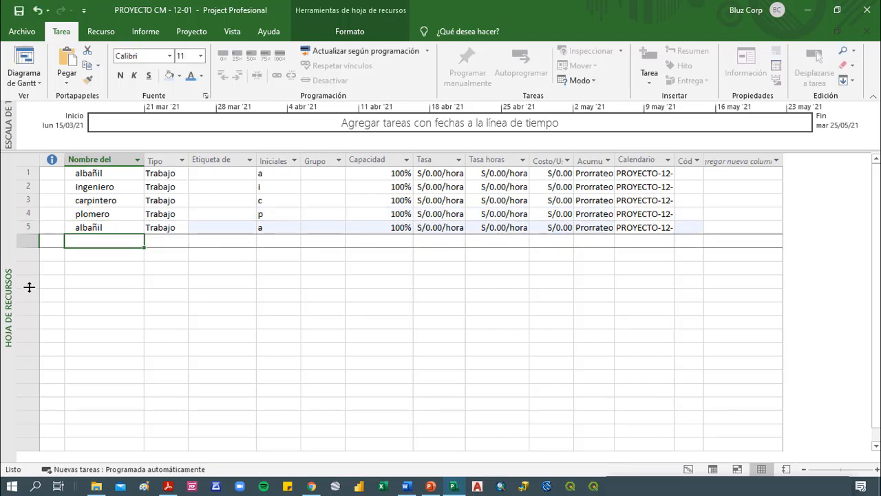
{"action": "double_click", "coordinate": [113, 229]}
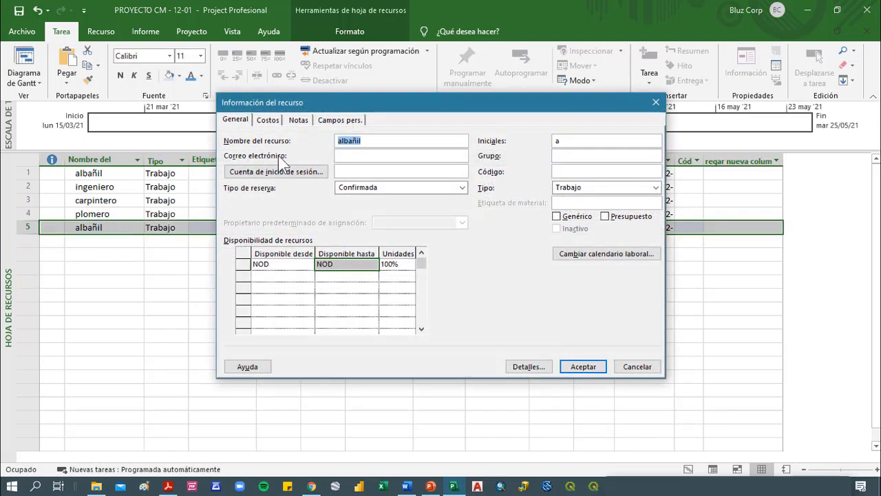
{"action": "left_click", "coordinate": [375, 138]}
{"action": "type", "text": "2"}
{"action": "left_click", "coordinate": [587, 368]}
Add the labour resources albañil 3 and carpintero2 below albañil 2
{"action": "left_click", "coordinate": [108, 246]}
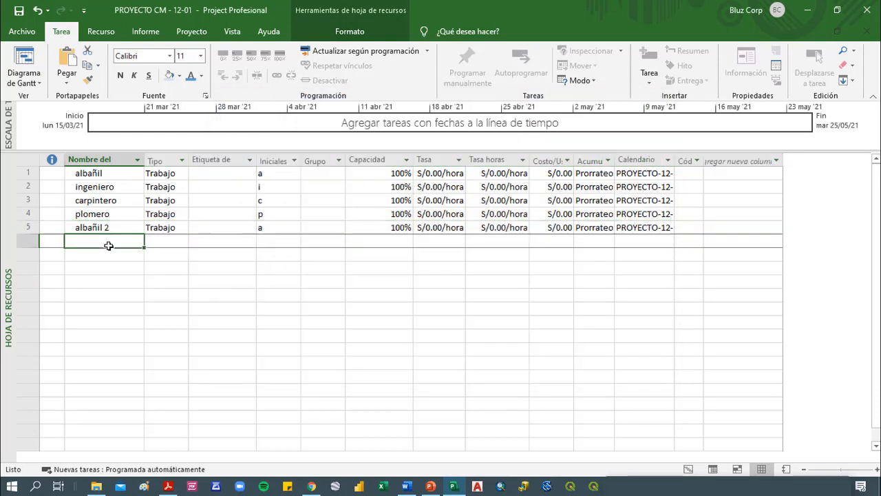
{"action": "type", "text": "albañil"}
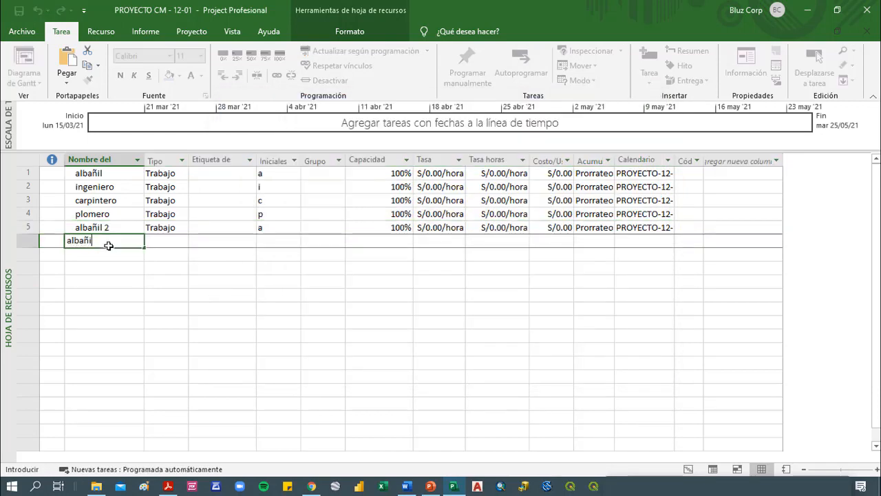
{"action": "type", "text": " 3"}
{"action": "key", "text": "Return"}
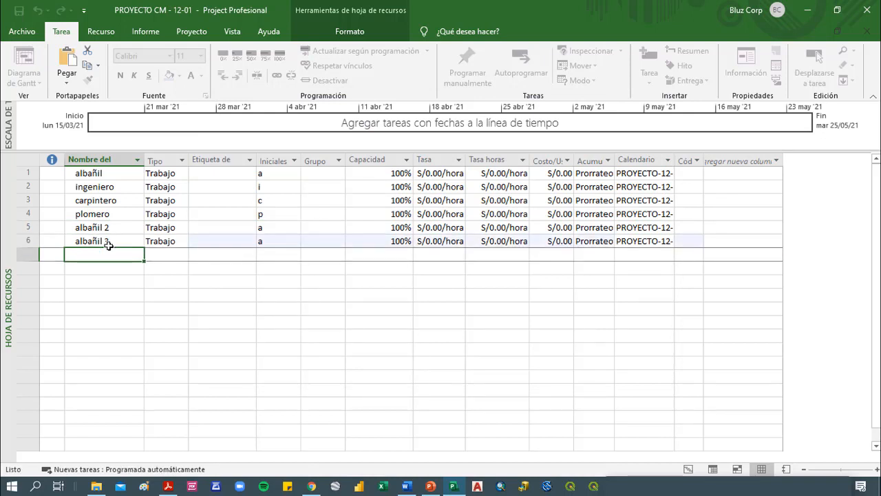
{"action": "type", "text": "ca"}
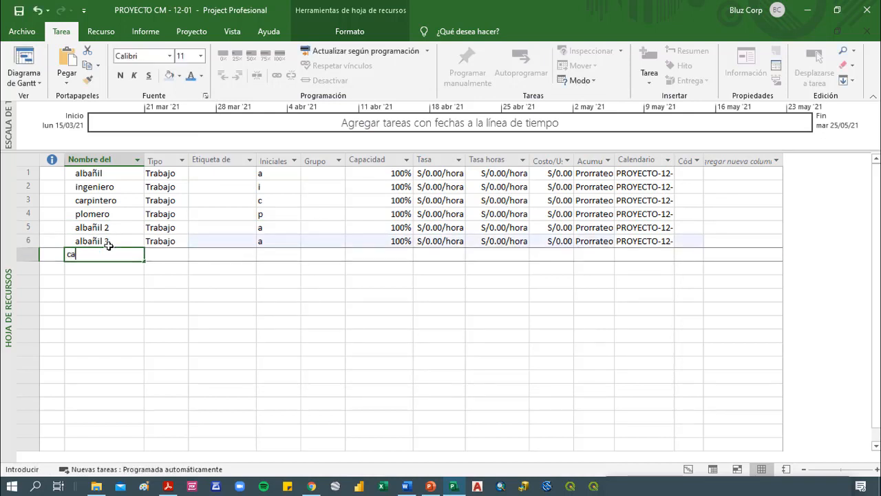
{"action": "type", "text": "rpintero2"}
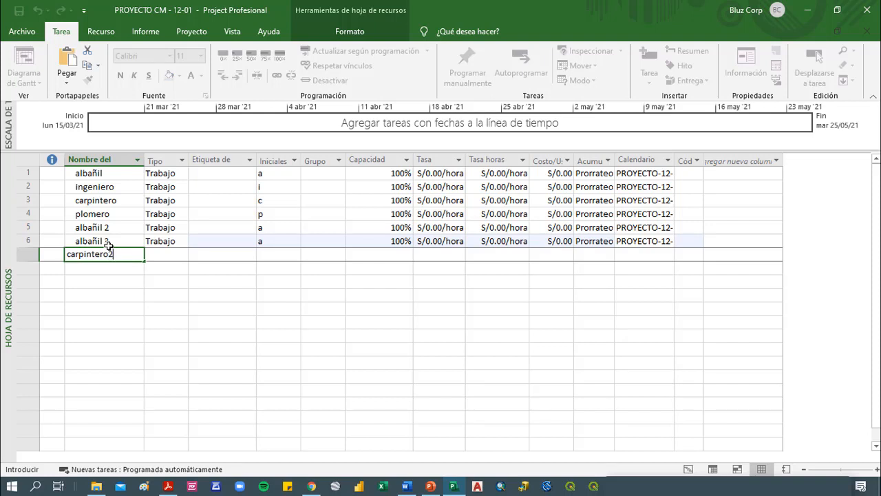
{"action": "key", "text": "Return"}
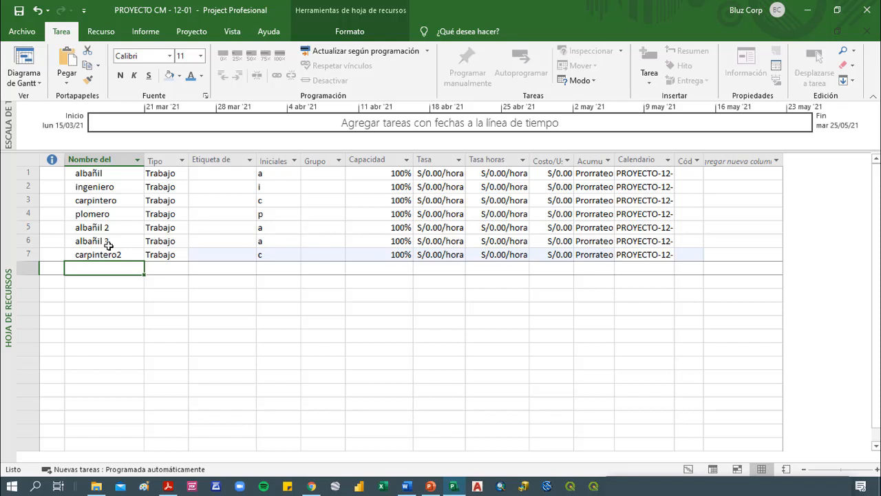
Add the material resources cemento, arena and cables below carpintero2
{"action": "type", "text": "cemento"}
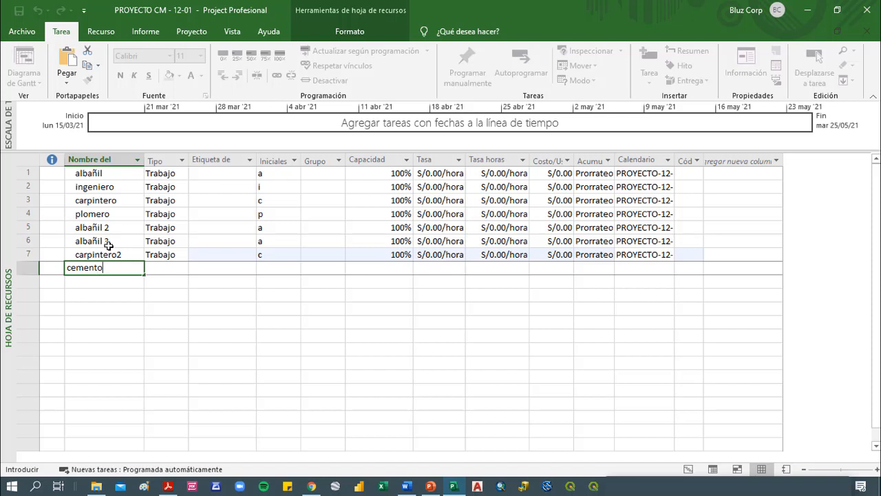
{"action": "key", "text": "Return"}
{"action": "type", "text": "arena"}
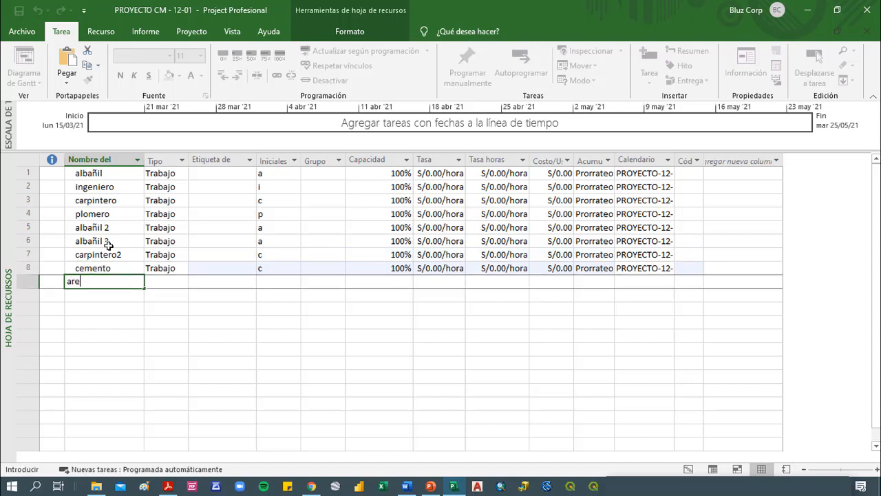
{"action": "key", "text": "Return"}
{"action": "type", "text": "cable"}
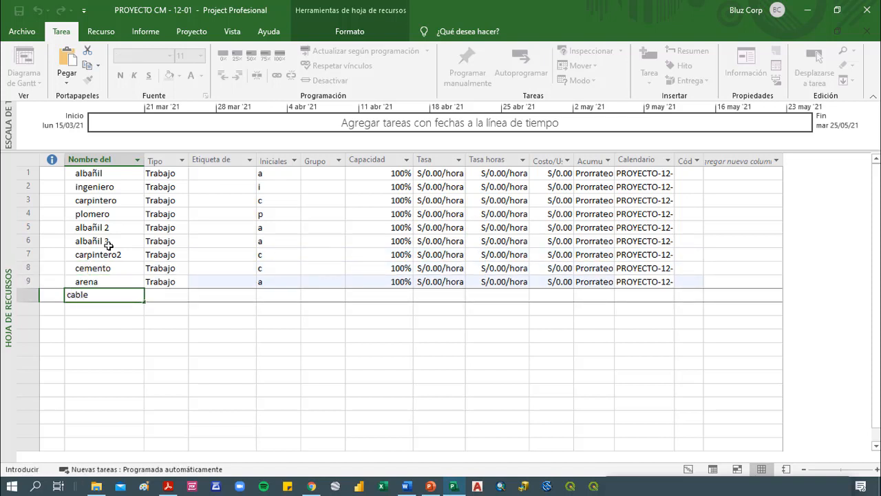
{"action": "type", "text": "s"}
{"action": "key", "text": "Return"}
Add tuberia, madera, loseta and pintura as further resources below cables
{"action": "type", "text": "tuberi"}
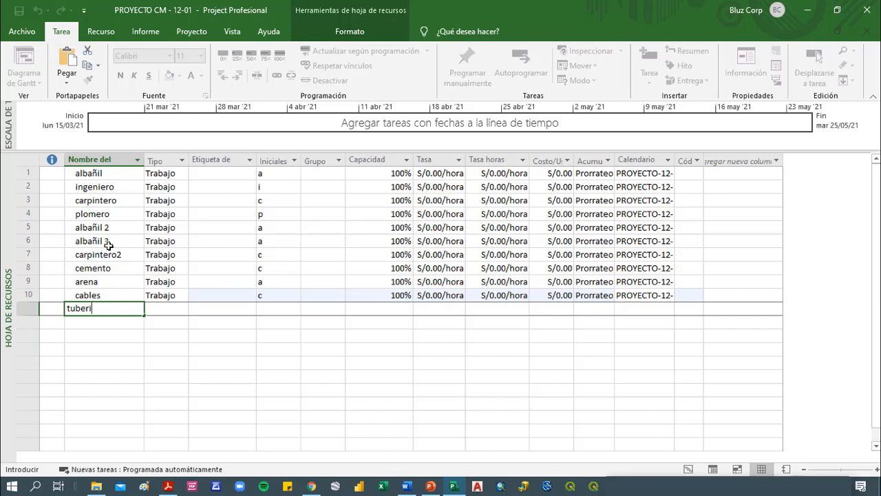
{"action": "type", "text": "a"}
{"action": "key", "text": "Return"}
{"action": "type", "text": "madera"}
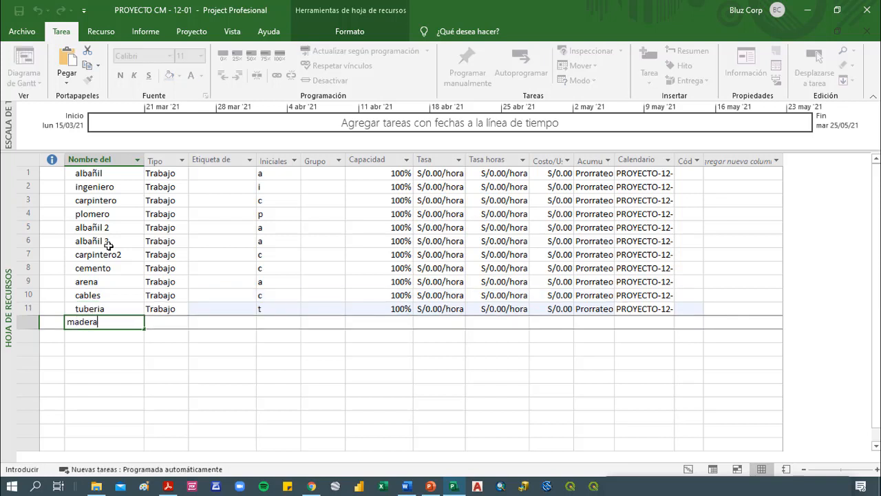
{"action": "key", "text": "Return"}
{"action": "type", "text": "loseta"}
{"action": "key", "text": "Return"}
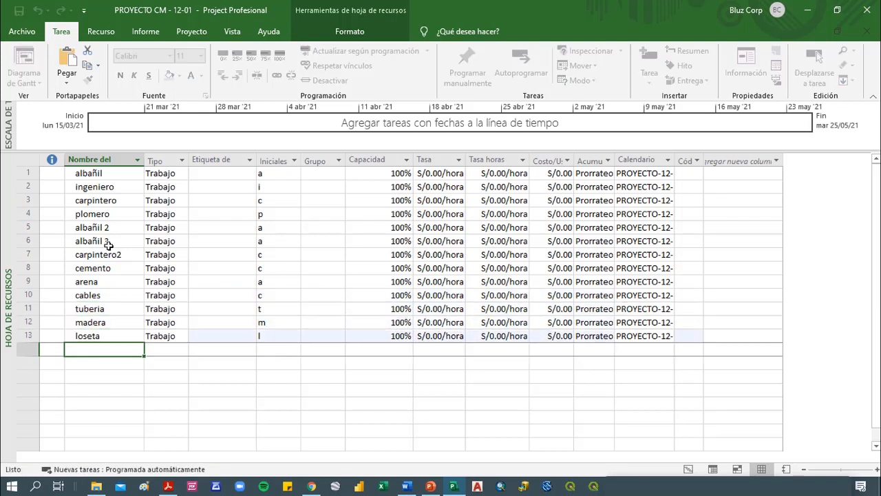
{"action": "type", "text": "pintura"}
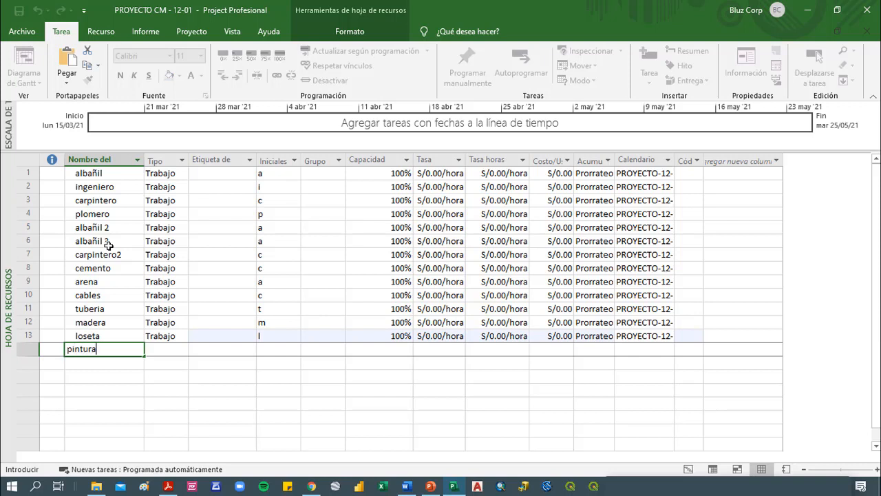
{"action": "key", "text": "Return"}
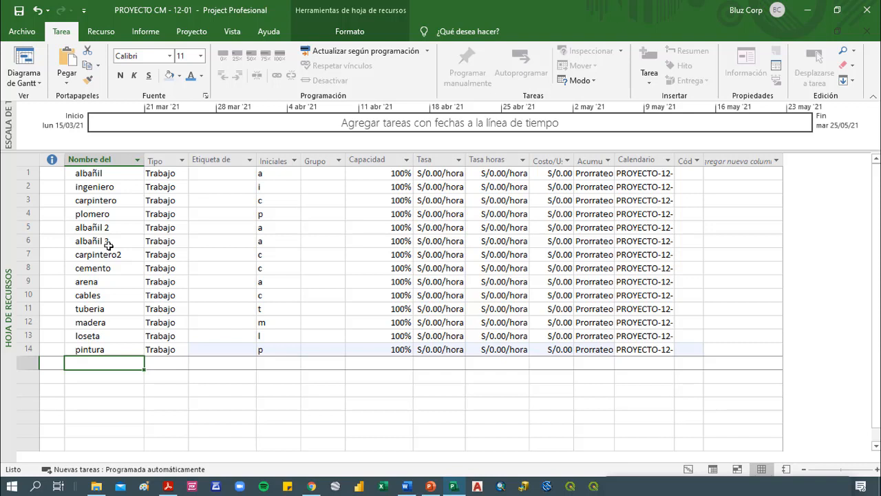
Add luz, agua and movilidad as resources at the end of the list
{"action": "type", "text": "luz"}
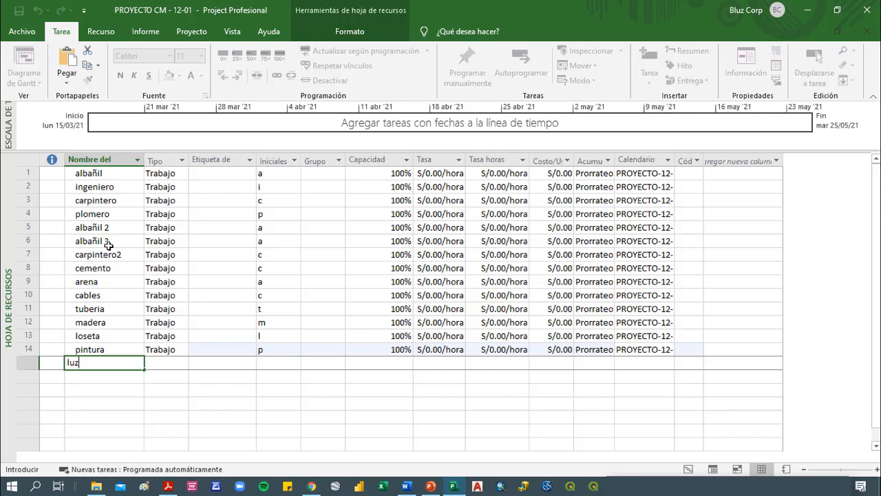
{"action": "key", "text": "Return"}
{"action": "type", "text": "agua"}
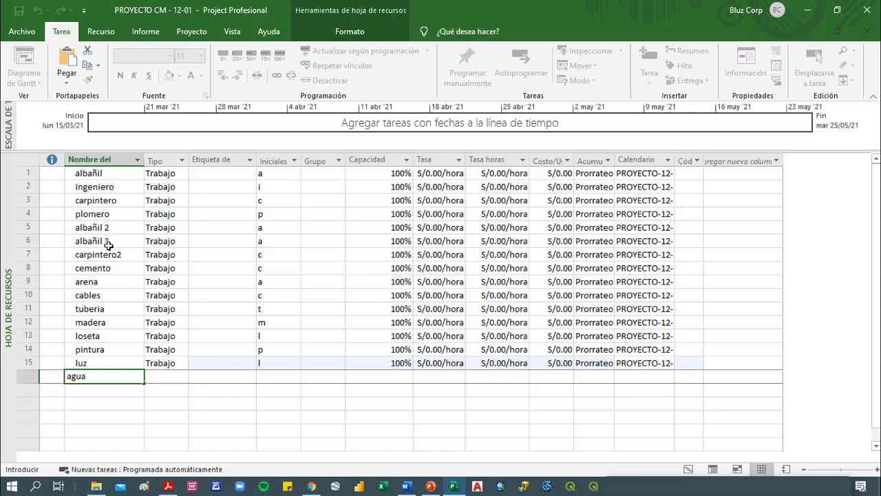
{"action": "key", "text": "Return"}
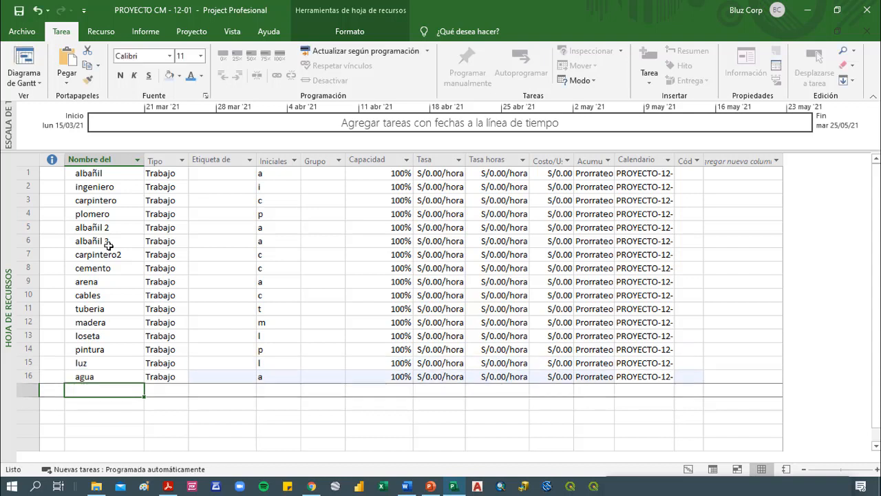
{"action": "type", "text": "m"}
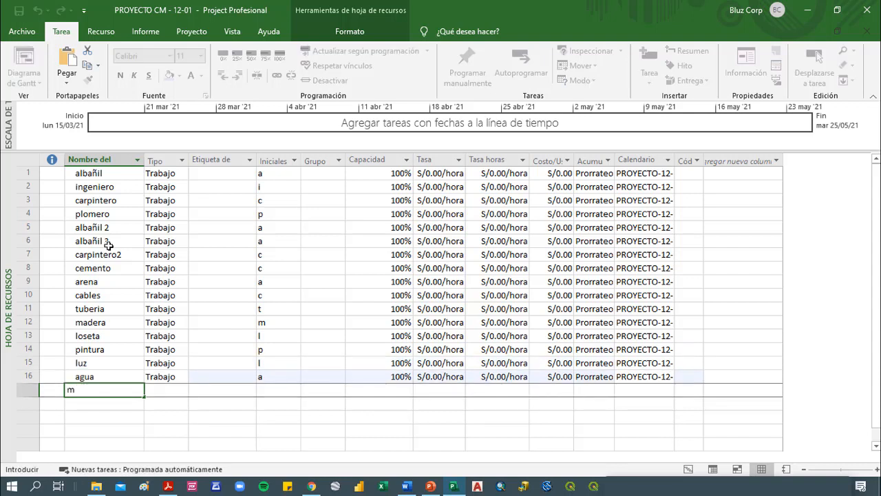
{"action": "type", "text": "ovilidad"}
{"action": "key", "text": "Return"}
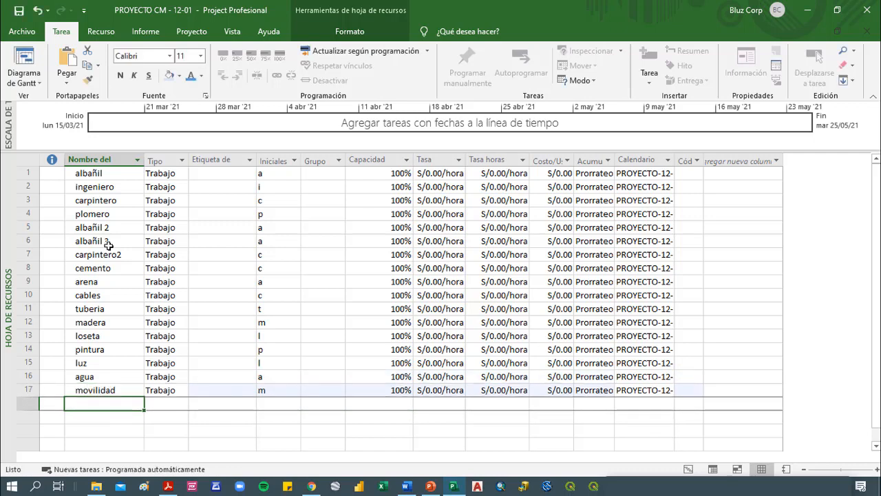
{"action": "left_click", "coordinate": [93, 172]}
{"action": "left_click", "coordinate": [102, 254], "text": "shift"}
{"action": "left_click", "coordinate": [181, 198]}
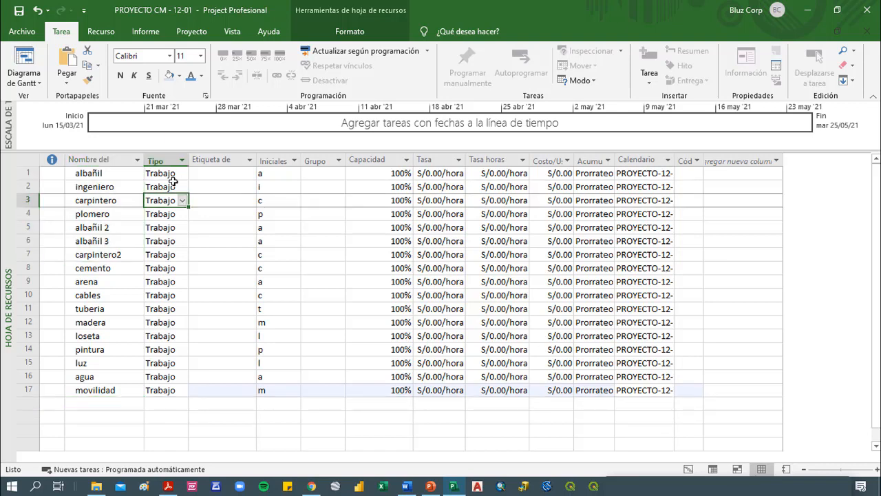
{"action": "left_click_drag", "start_coordinate": [172, 174], "coordinate": [153, 252]}
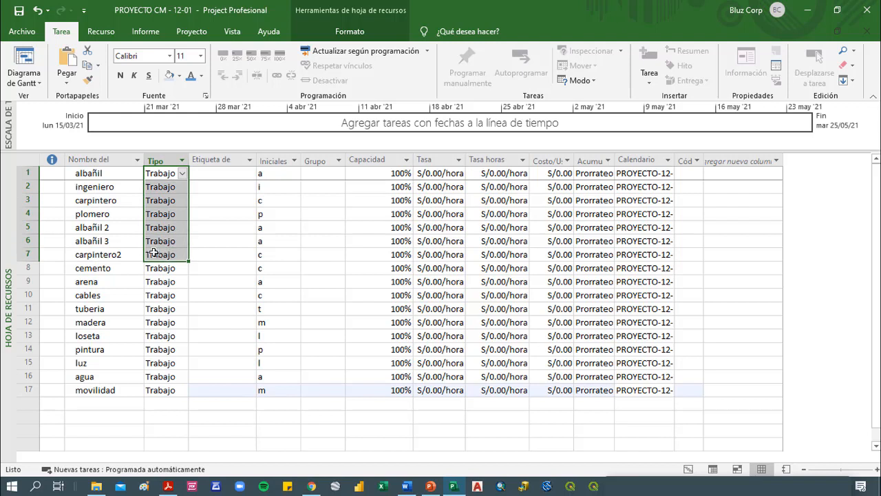
Set the resource type of cemento to Material and fill that type down through pintura
{"action": "left_click", "coordinate": [94, 269]}
{"action": "left_click", "coordinate": [92, 351], "text": "shift"}
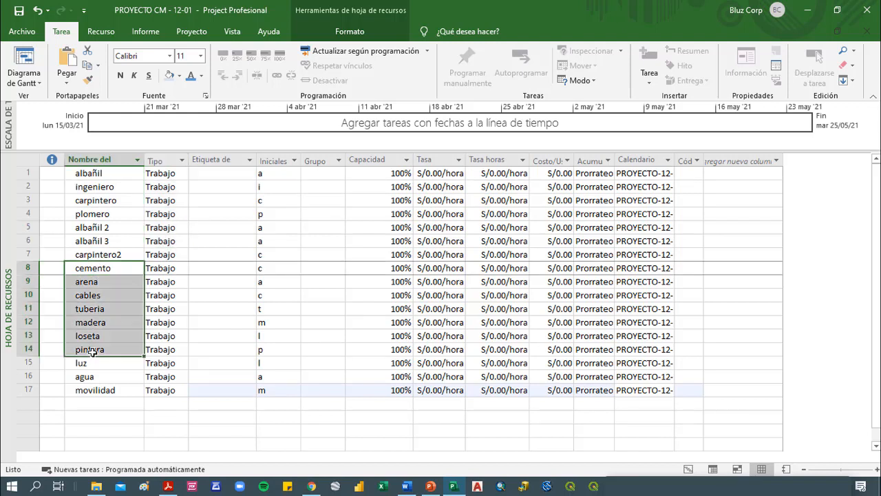
{"action": "left_click", "coordinate": [180, 269]}
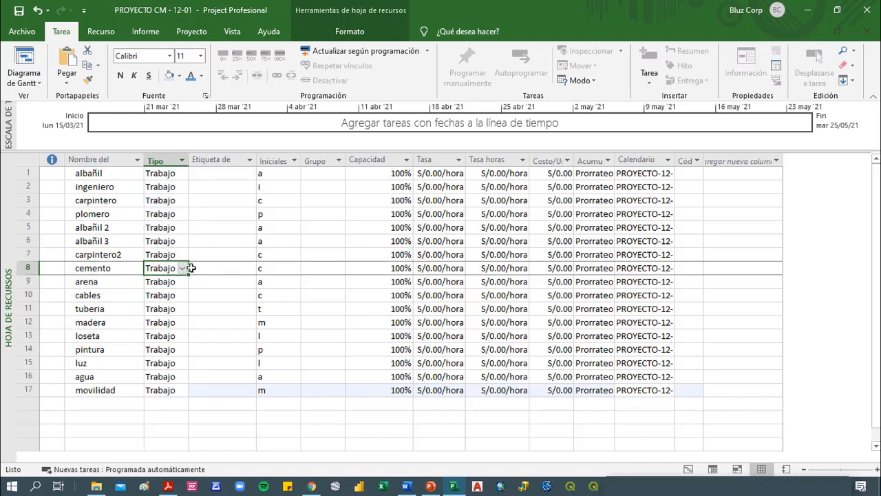
{"action": "left_click", "coordinate": [182, 269]}
{"action": "left_click", "coordinate": [160, 289]}
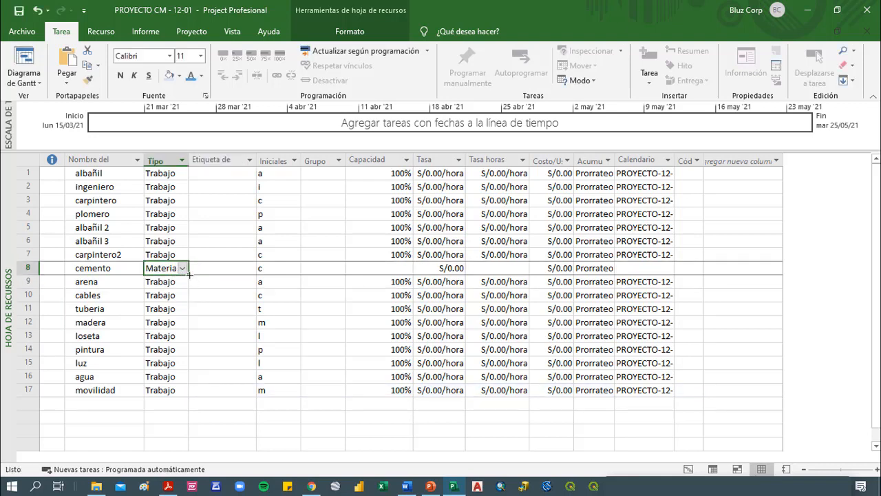
{"action": "left_click_drag", "start_coordinate": [188, 275], "coordinate": [181, 350]}
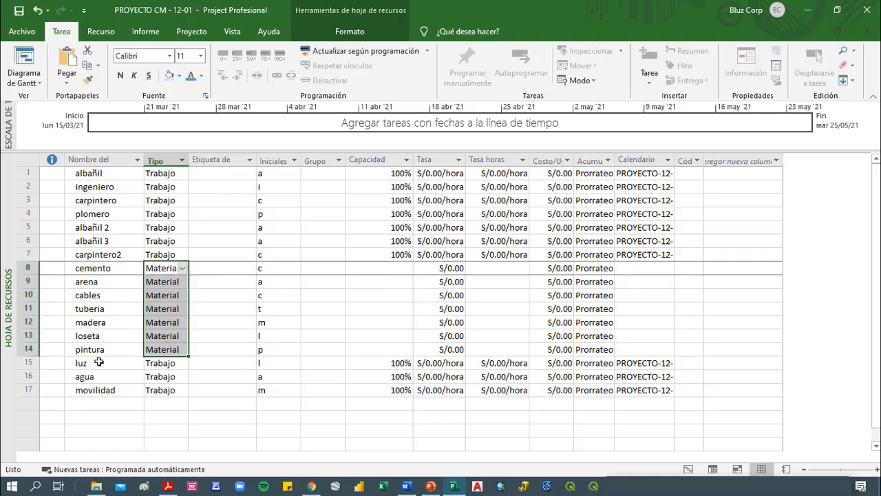
Set the resource type of luz to Costo and fill that type down through movilidad
{"action": "left_click", "coordinate": [109, 362]}
{"action": "left_click", "coordinate": [172, 362]}
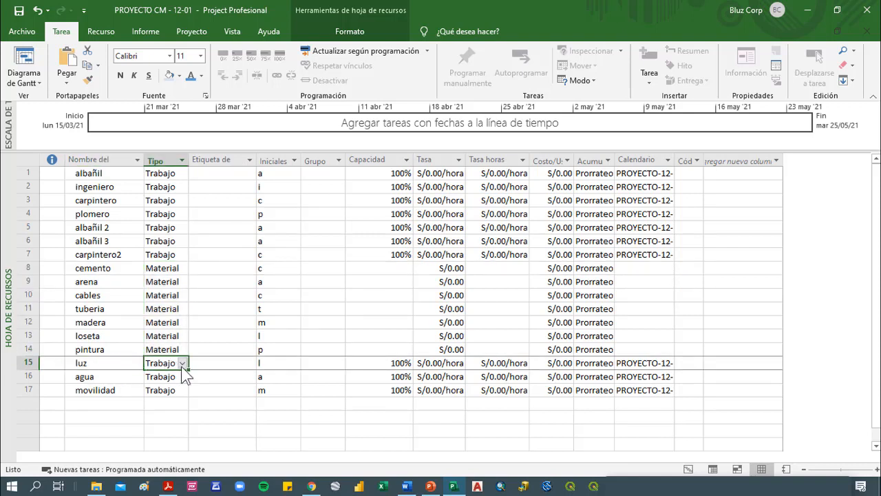
{"action": "left_click", "coordinate": [183, 363]}
{"action": "left_click", "coordinate": [165, 393]}
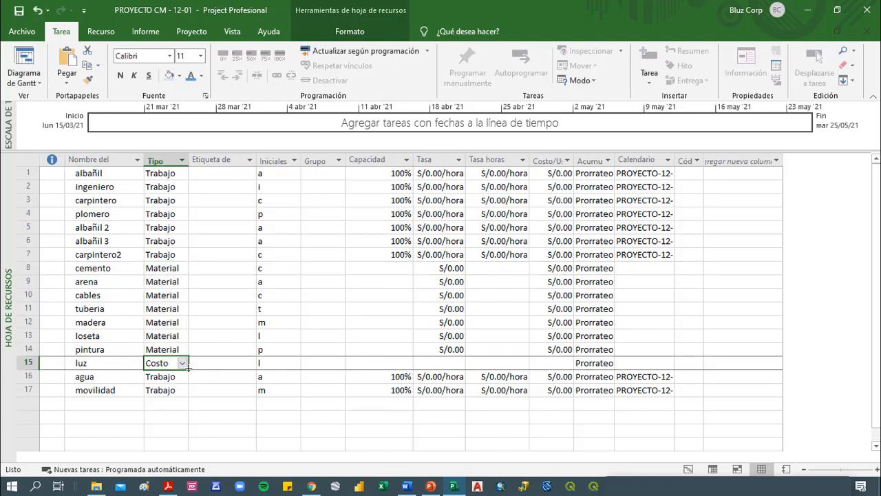
{"action": "left_click", "coordinate": [183, 363]}
{"action": "left_click", "coordinate": [187, 367]}
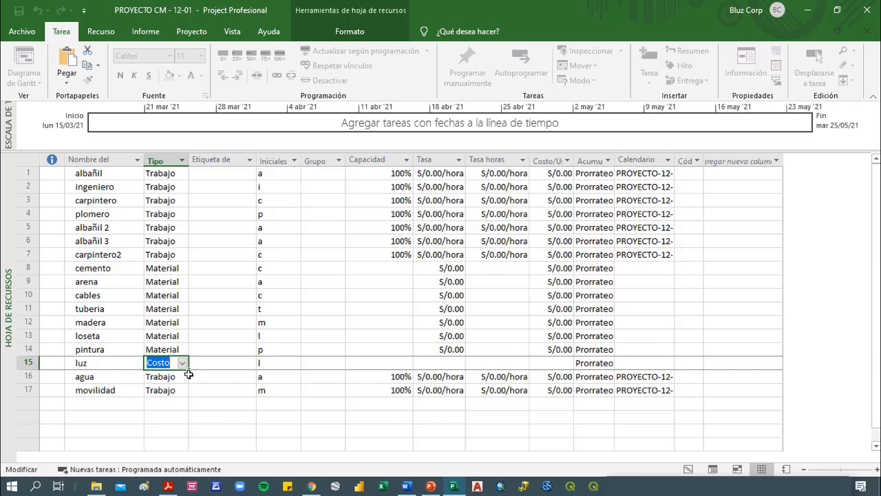
{"action": "left_click", "coordinate": [188, 382]}
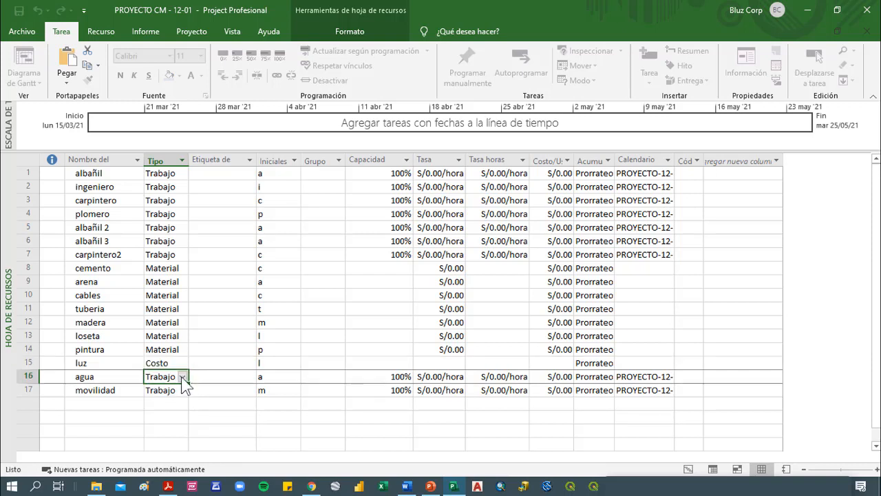
{"action": "left_click", "coordinate": [185, 366]}
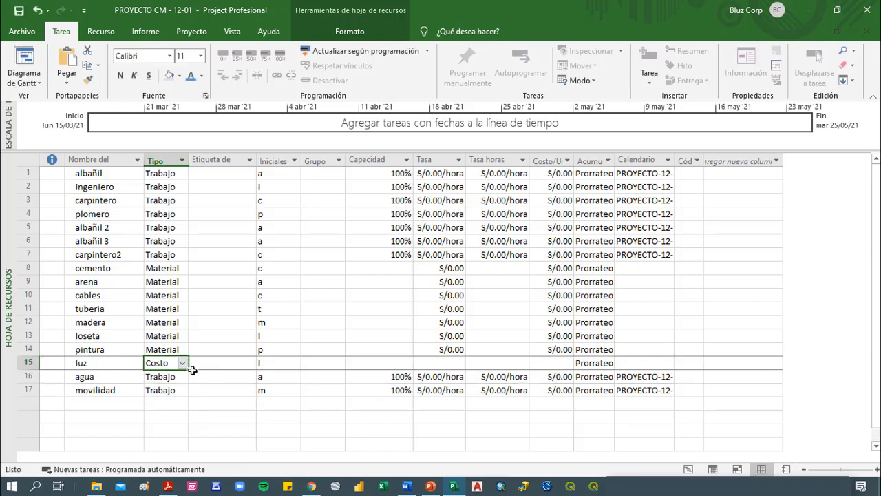
{"action": "left_click_drag", "start_coordinate": [188, 369], "coordinate": [188, 394]}
Widen the Etiqueta de material column so its full heading fits
{"action": "left_click", "coordinate": [226, 200]}
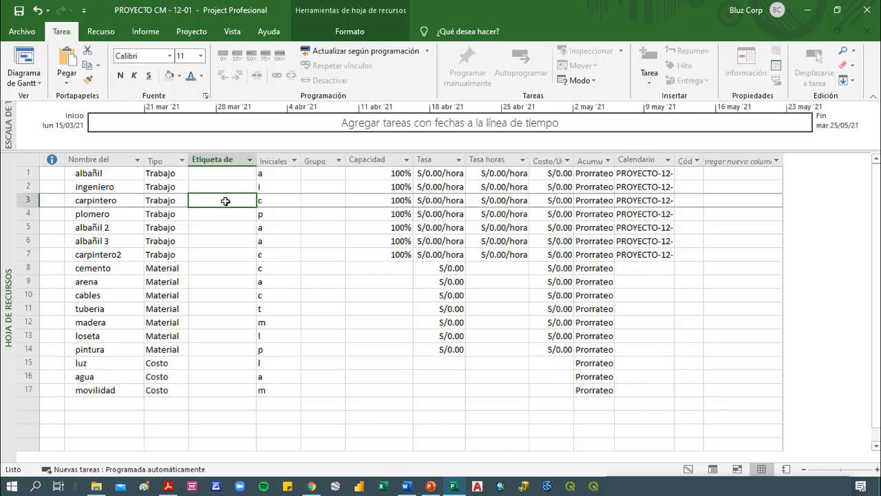
{"action": "left_click_drag", "start_coordinate": [256, 159], "coordinate": [298, 159]}
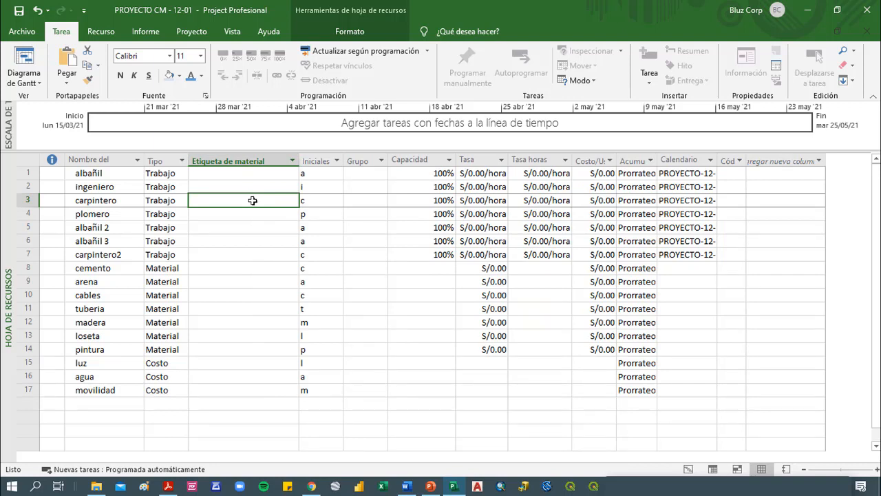
{"action": "left_click", "coordinate": [249, 176]}
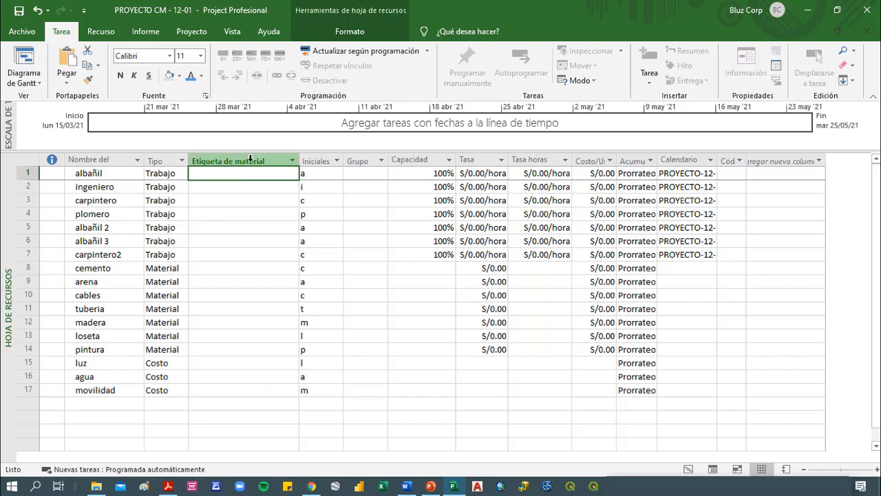
Try a grey font colour on the names and types of cemento through luz, and undo it
{"action": "left_click_drag", "start_coordinate": [170, 268], "coordinate": [112, 363]}
{"action": "left_click", "coordinate": [202, 76]}
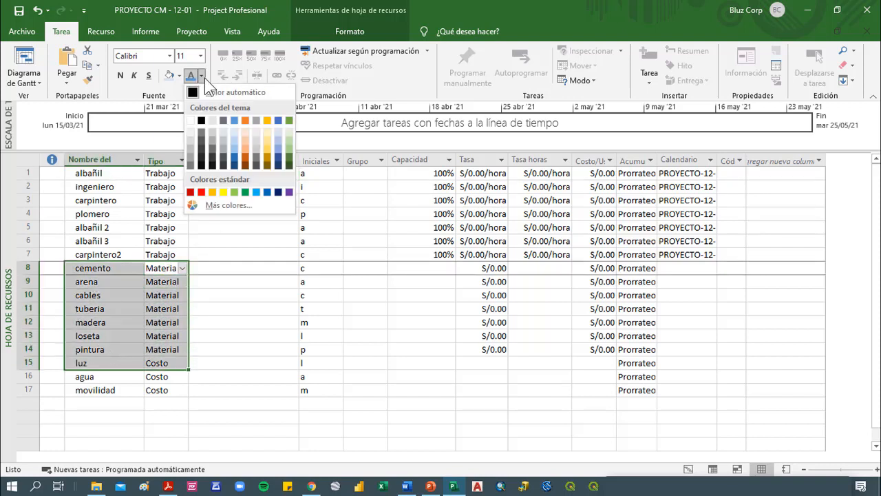
{"action": "left_click", "coordinate": [257, 163]}
{"action": "left_click", "coordinate": [212, 323]}
{"action": "left_click", "coordinate": [174, 321]}
{"action": "left_click", "coordinate": [226, 264]}
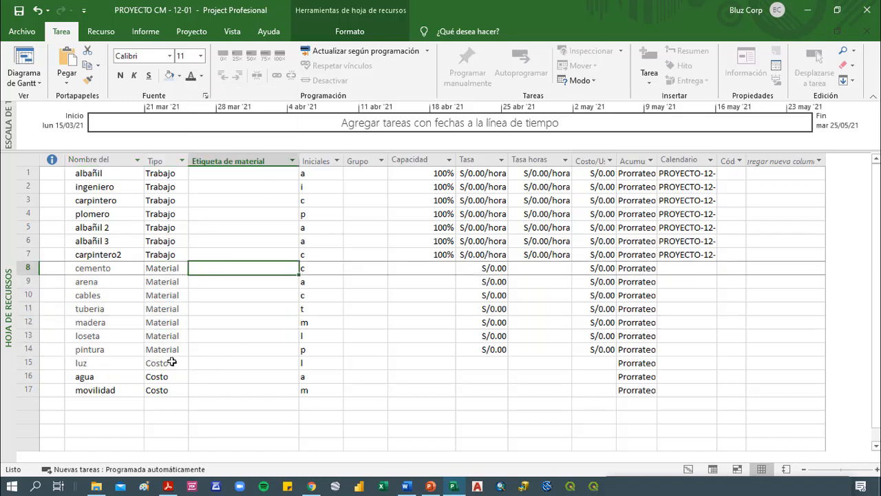
{"action": "key", "text": "ctrl+z"}
Shade the name and type cells of cemento through pintura with a dark grey background
{"action": "left_click_drag", "start_coordinate": [176, 351], "coordinate": [106, 268]}
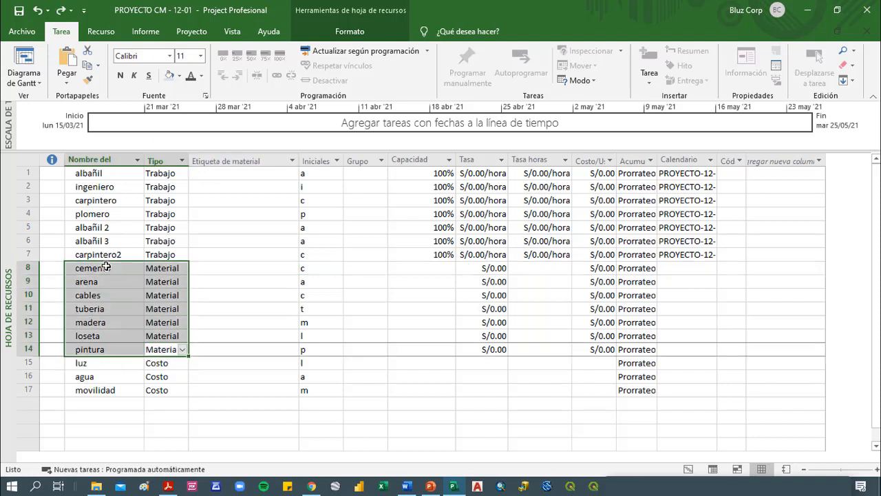
{"action": "left_click", "coordinate": [179, 76]}
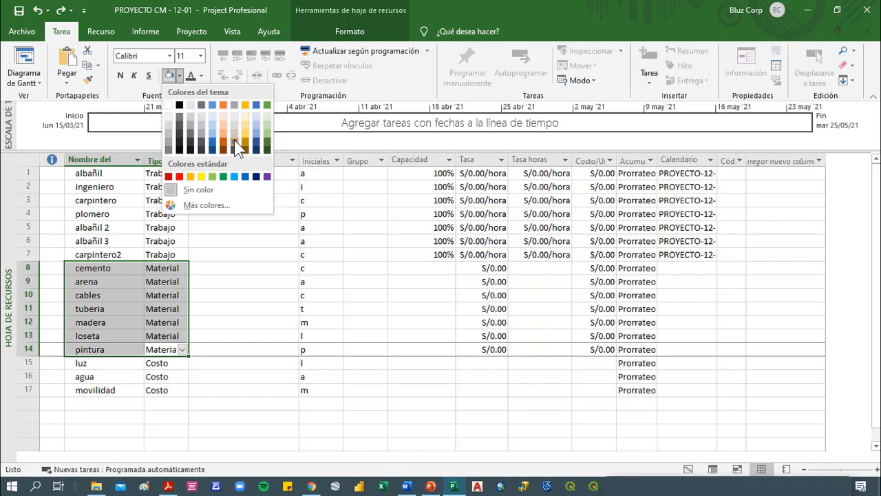
{"action": "left_click", "coordinate": [235, 142]}
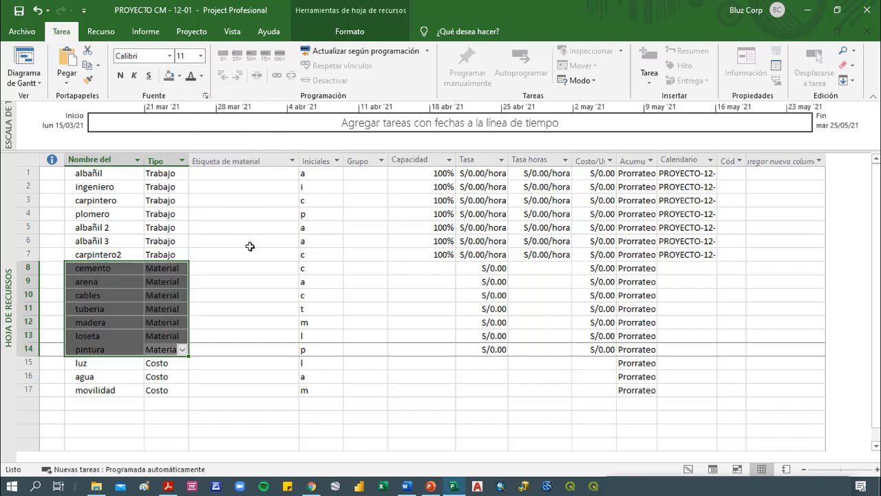
{"action": "left_click", "coordinate": [282, 319]}
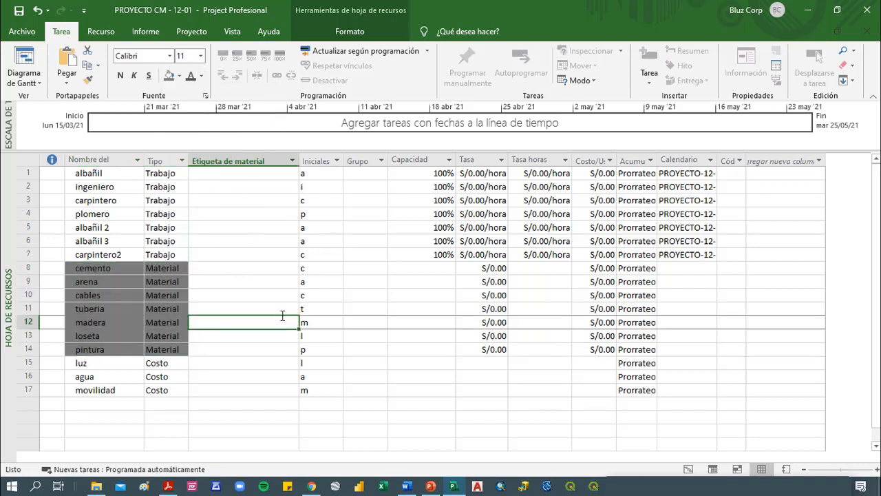
Enter "xbolsa de 42 kg" as the material label of cemento
{"action": "left_click", "coordinate": [236, 271]}
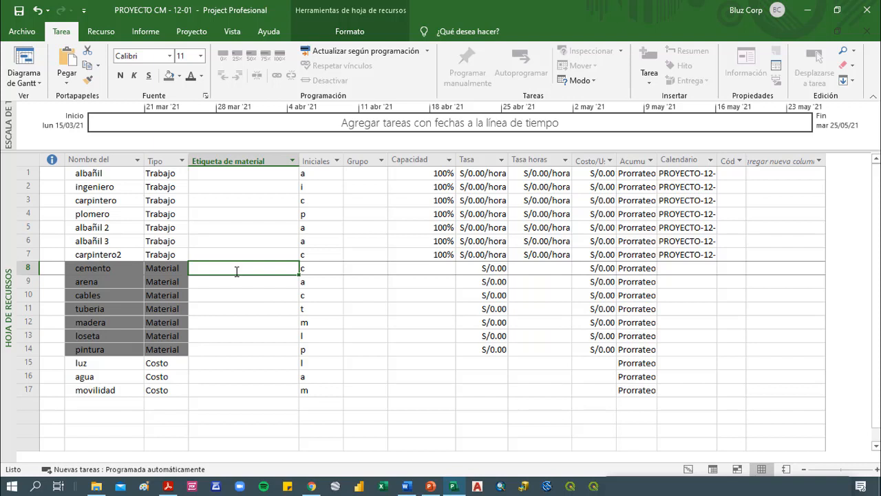
{"action": "type", "text": "xbol"}
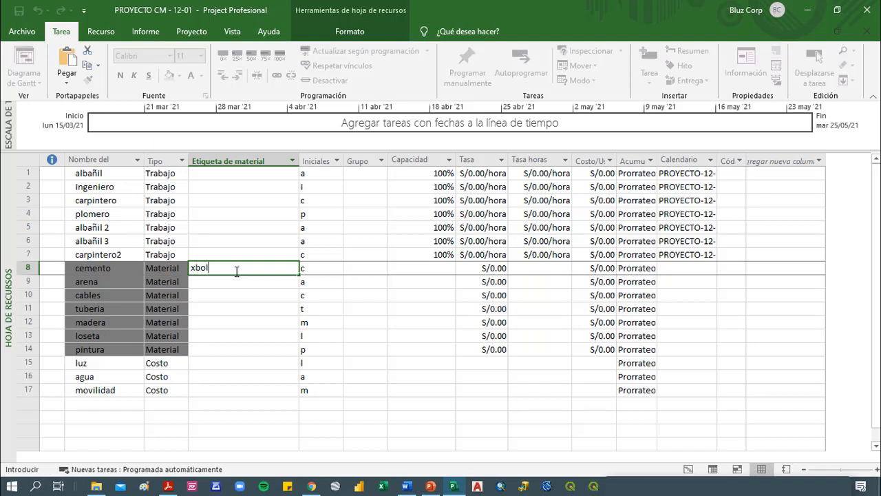
{"action": "type", "text": "sa de 50k"}
{"action": "key", "text": "BackSpace"}
{"action": "key", "text": "BackSpace"}
{"action": "key", "text": "BackSpace"}
{"action": "type", "text": "421"}
{"action": "type", "text": " kg"}
{"action": "key", "text": "Return"}
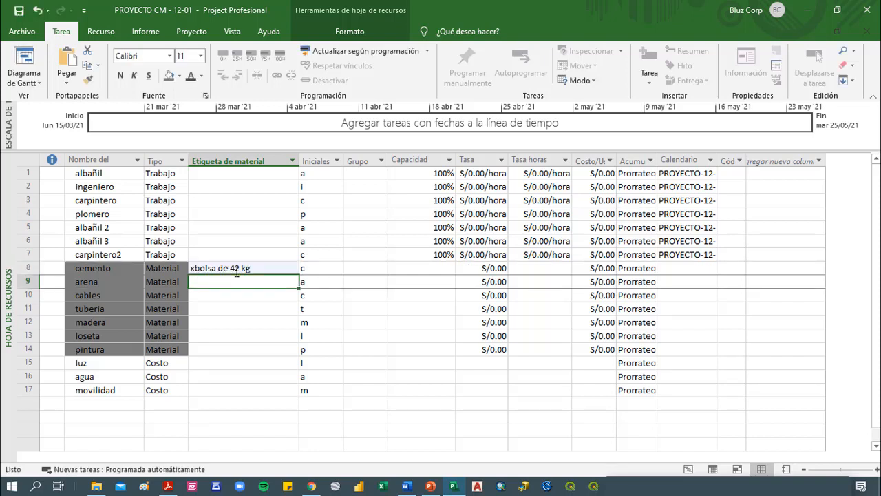
Enter the material labels xm3 for arena, xrollo for cables and xmetro for tuberia
{"action": "type", "text": "x"}
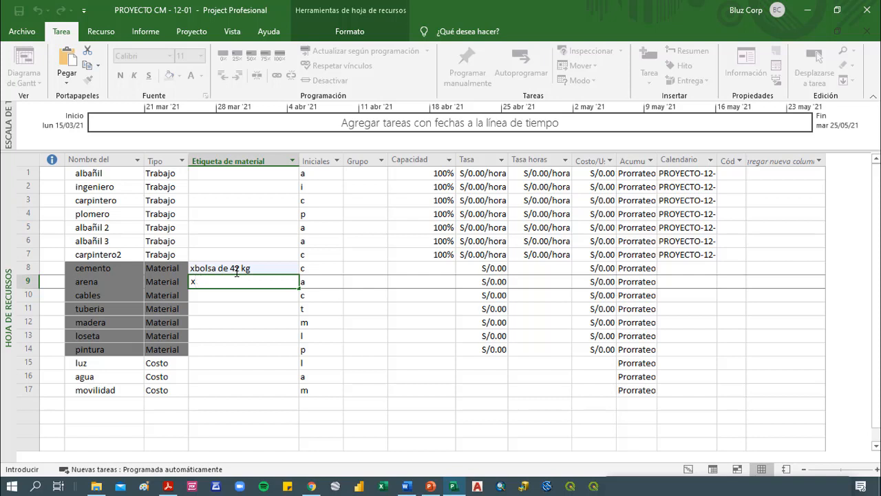
{"action": "type", "text": "m3"}
{"action": "key", "text": "Return"}
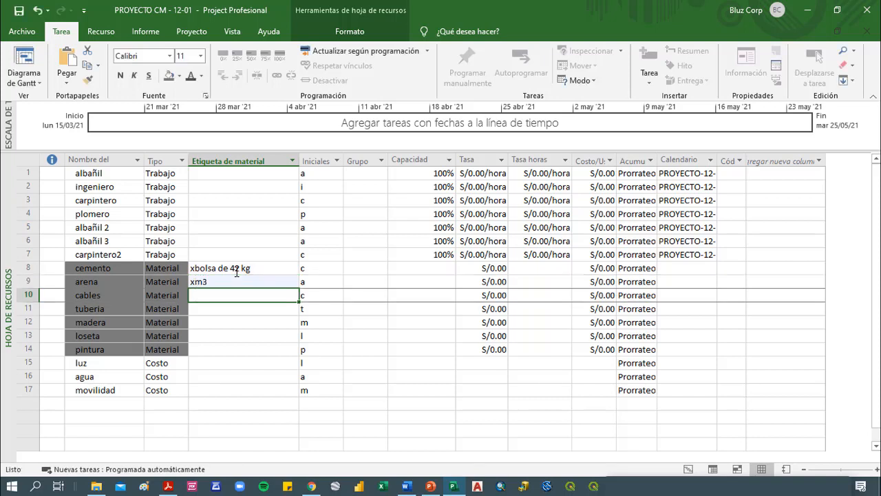
{"action": "type", "text": "xrollo"}
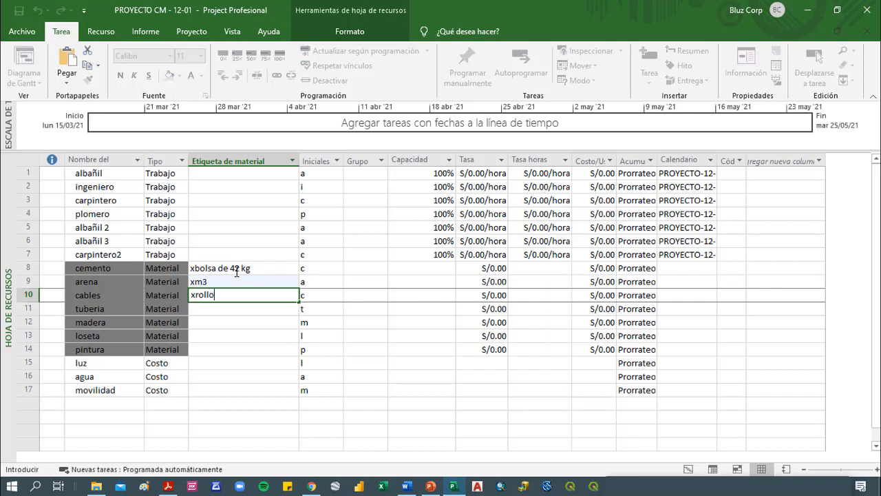
{"action": "key", "text": "Return"}
{"action": "type", "text": "x"}
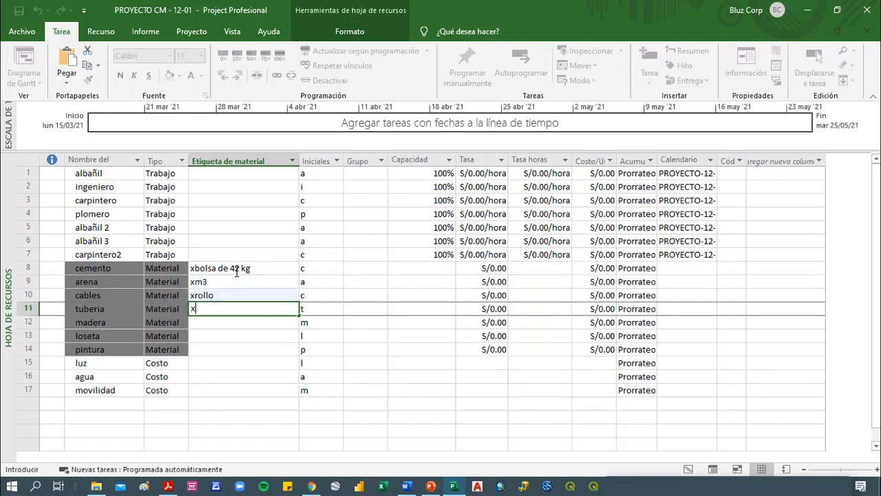
{"action": "type", "text": "metro"}
{"action": "key", "text": "Return"}
Enter the material labels xplancha for madera, xcaja for loseta and xlitro for pintura
{"action": "type", "text": "x"}
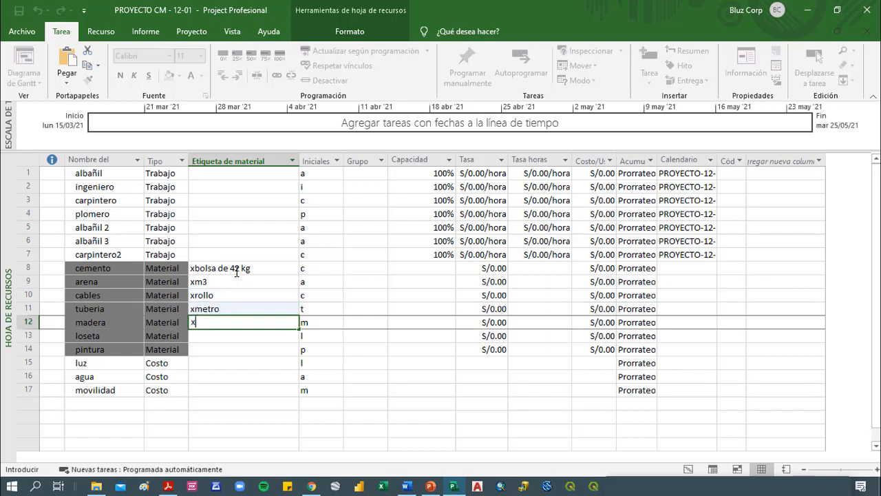
{"action": "type", "text": "plancha"}
{"action": "key", "text": "Return"}
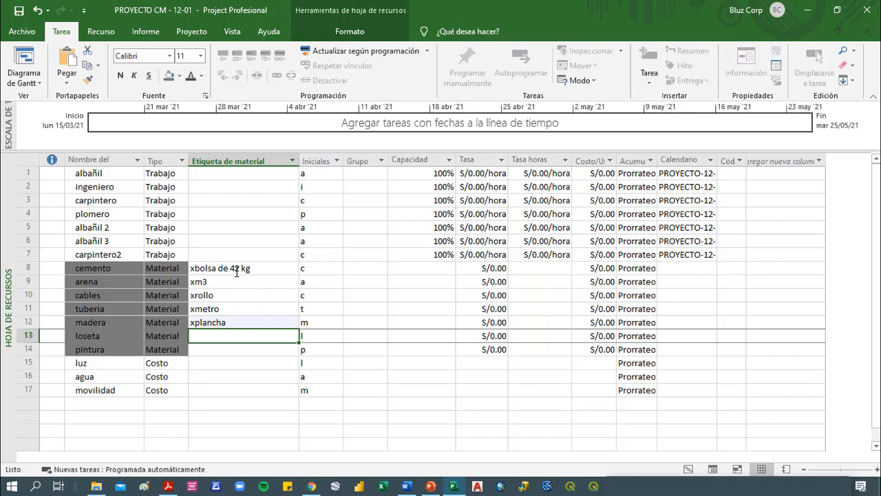
{"action": "type", "text": "x"}
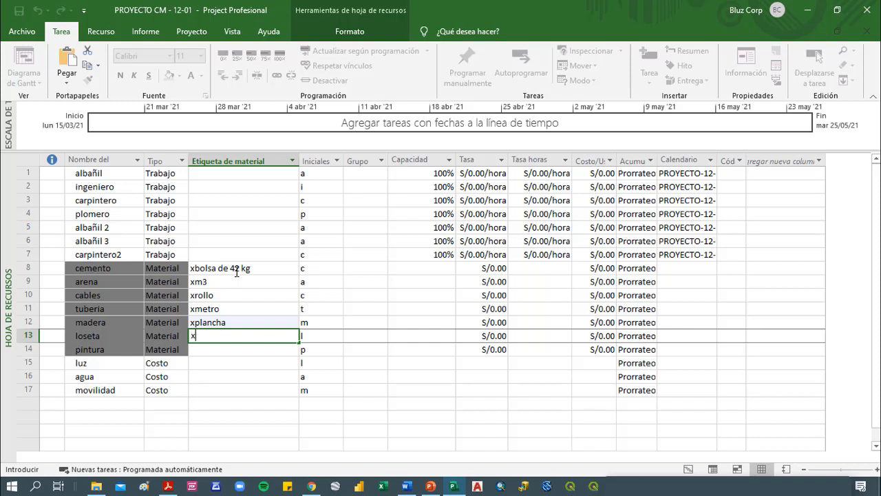
{"action": "type", "text": "caja"}
{"action": "key", "text": "Return"}
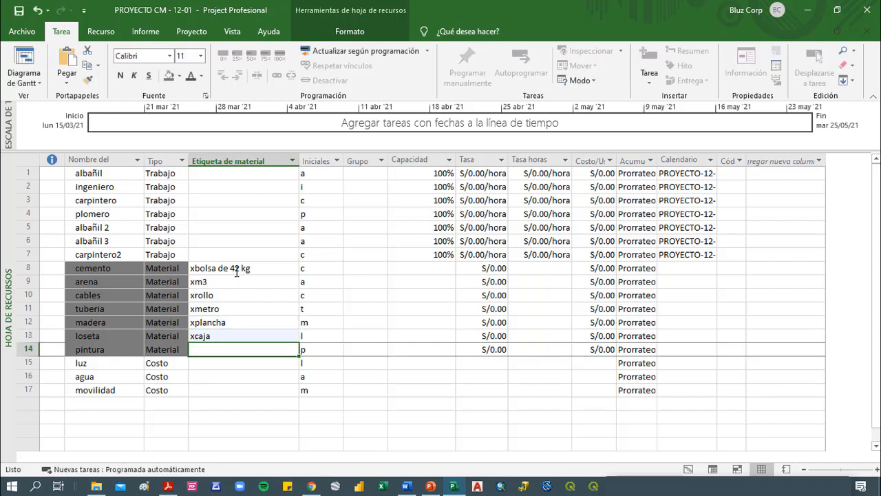
{"action": "type", "text": "xlitro"}
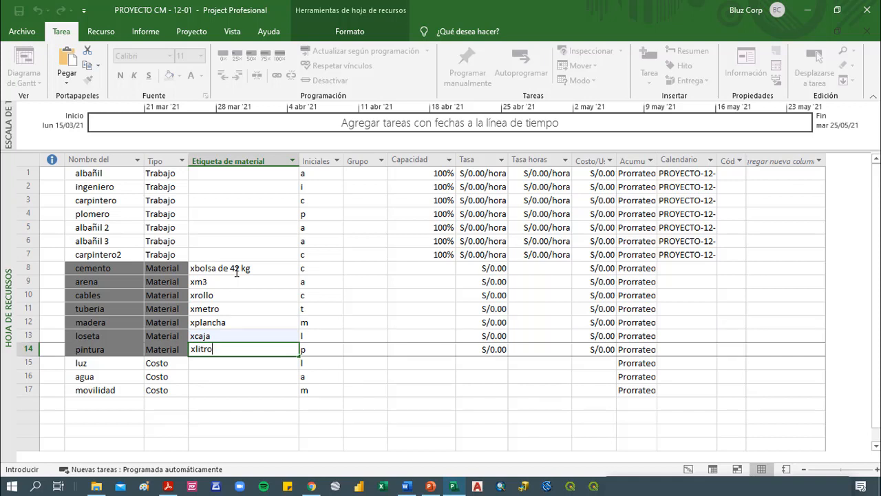
{"action": "key", "text": "Return"}
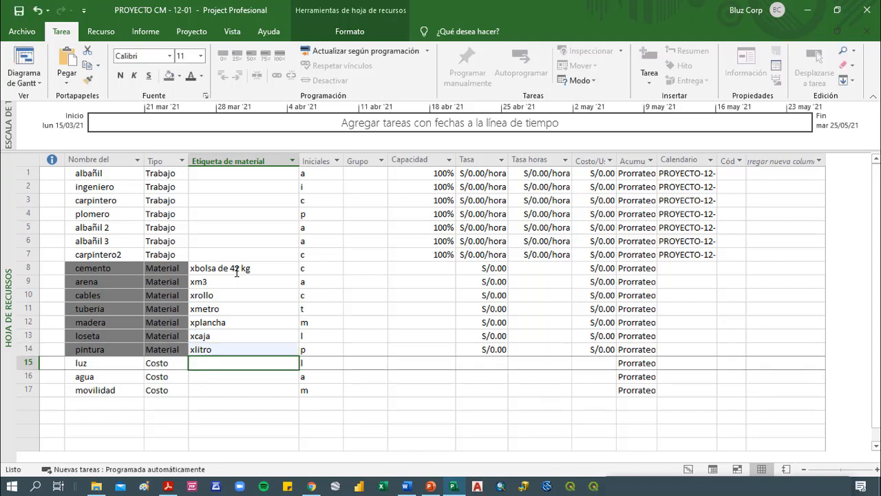
Set the initials to a1 for albañil, ing for ingeniero, car for carpintero and plo for plomero
{"action": "left_click", "coordinate": [324, 175]}
{"action": "left_click_drag", "start_coordinate": [324, 236], "coordinate": [309, 389]}
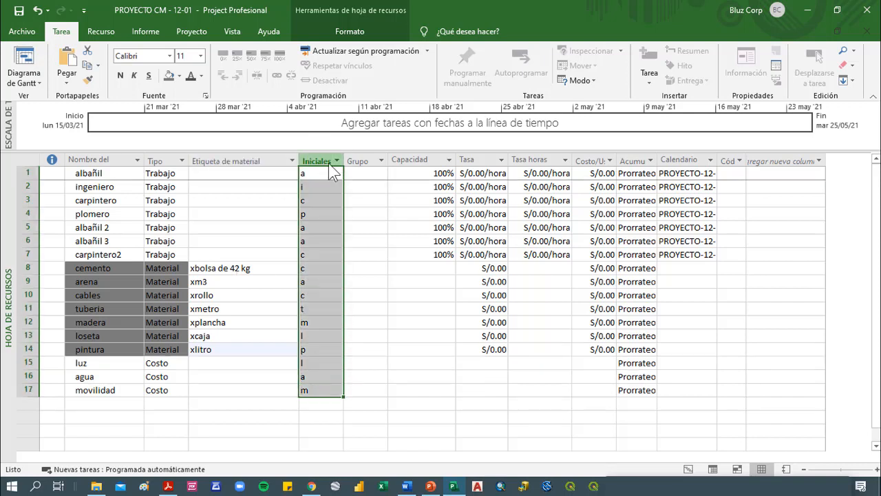
{"action": "left_click", "coordinate": [319, 212]}
{"action": "left_click", "coordinate": [327, 175]}
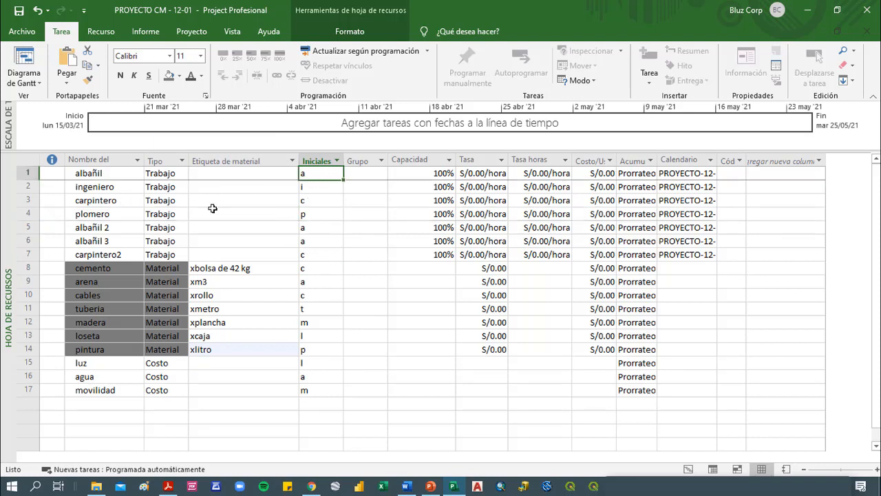
{"action": "type", "text": "a1"}
{"action": "key", "text": "Return"}
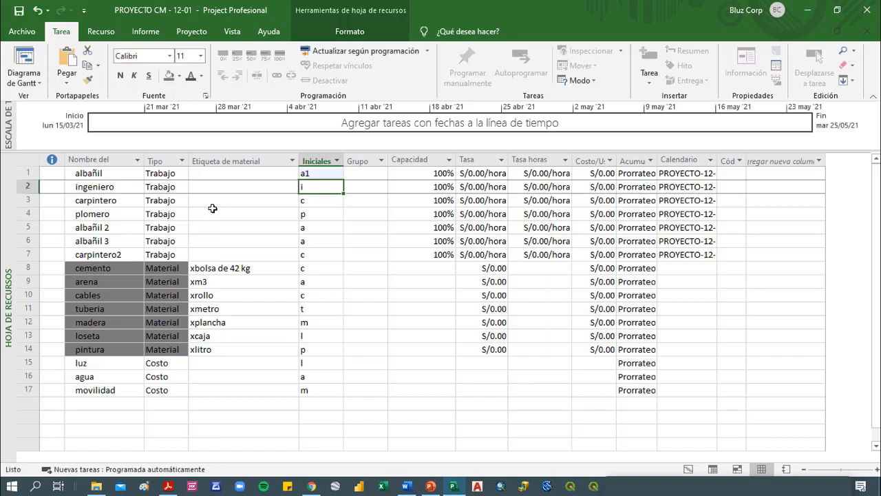
{"action": "type", "text": "ing"}
{"action": "key", "text": "Return"}
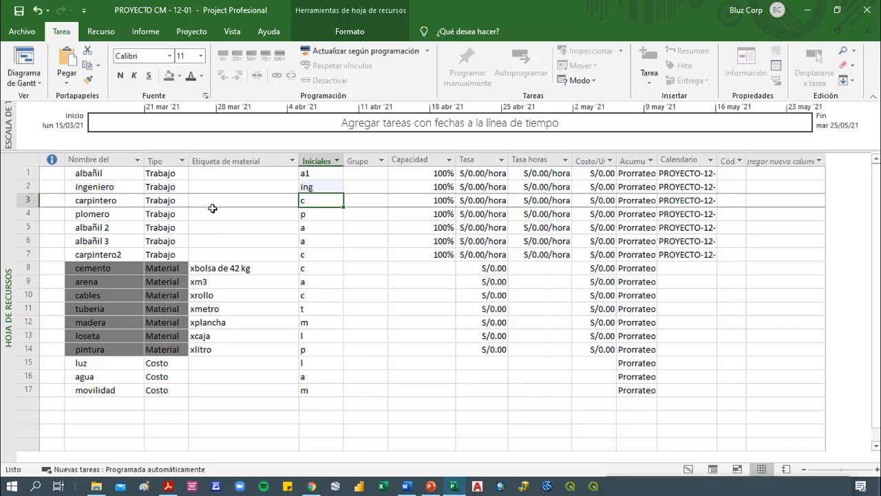
{"action": "type", "text": "car"}
{"action": "key", "text": "Return"}
{"action": "type", "text": "plo"}
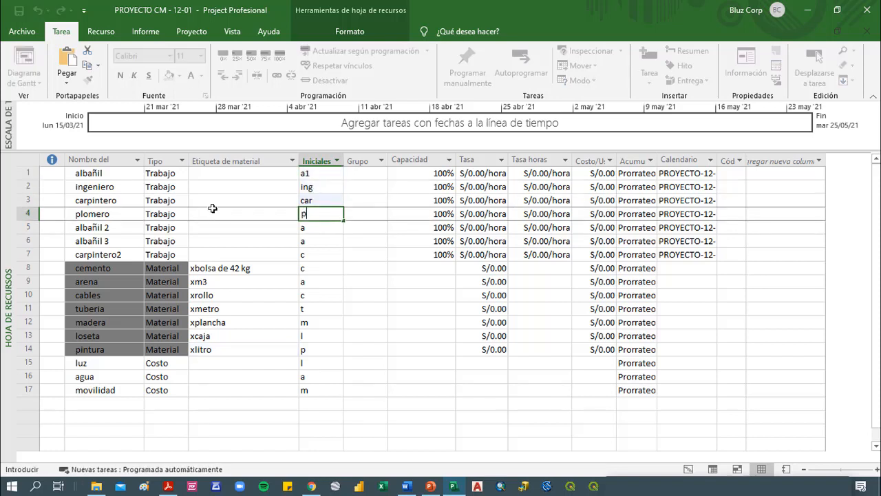
{"action": "key", "text": "Return"}
Set the initials to a2 for albañil 2, a3 for albañil 3 and c2 for carpintero2
{"action": "type", "text": "a2"}
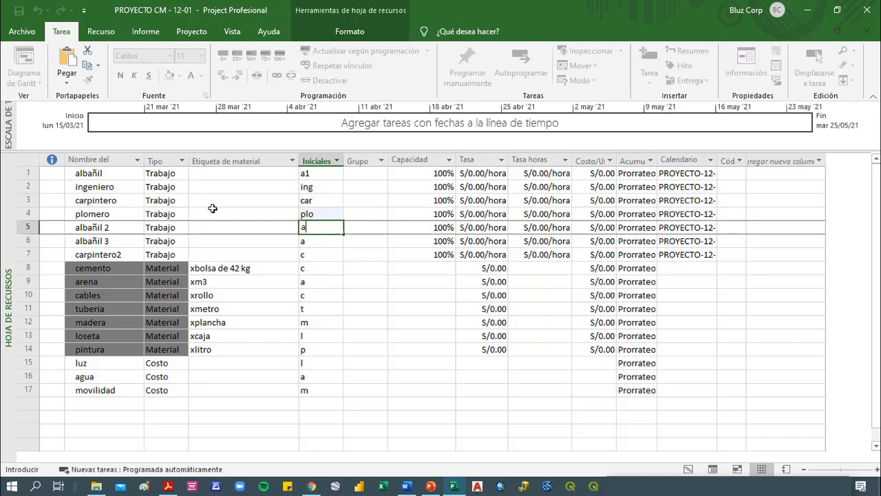
{"action": "key", "text": "Return"}
{"action": "type", "text": "a3"}
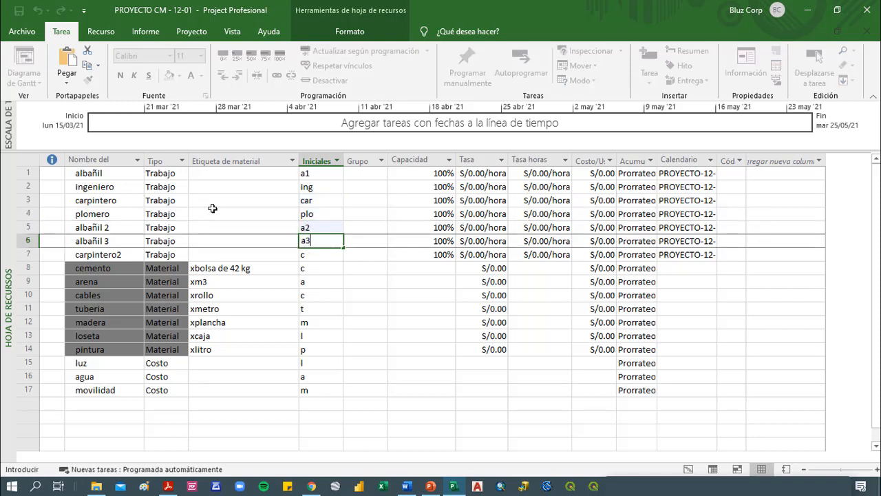
{"action": "key", "text": "Return"}
{"action": "type", "text": "c2"}
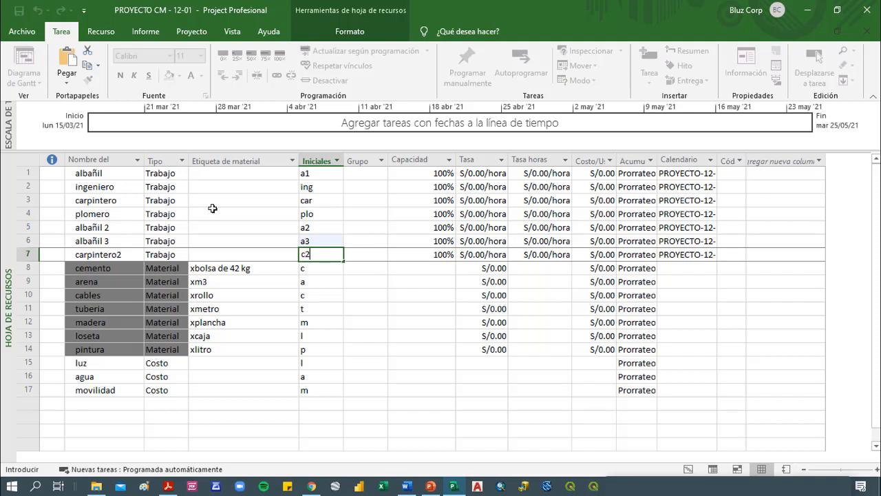
{"action": "key", "text": "Return"}
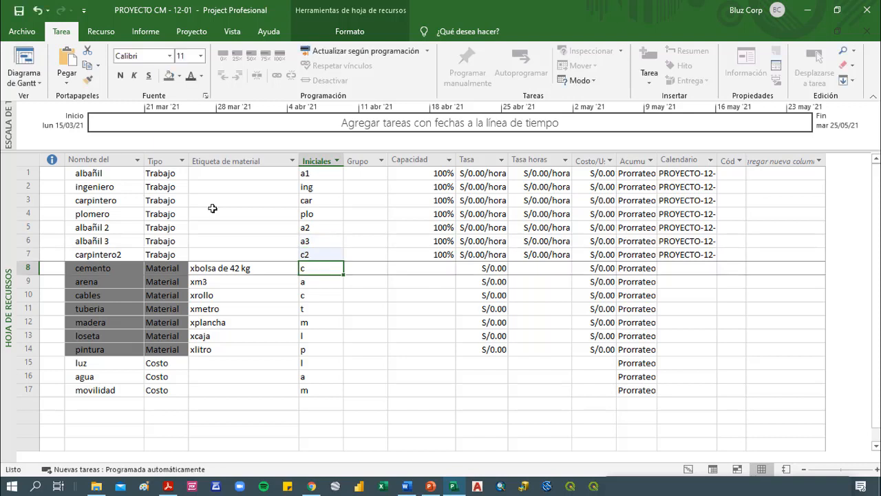
Enter the initials ca for cemento and change those of carpintero2 to car2
{"action": "type", "text": "ca"}
{"action": "key", "text": "Return"}
{"action": "key", "text": "Up"}
{"action": "key", "text": "Up"}
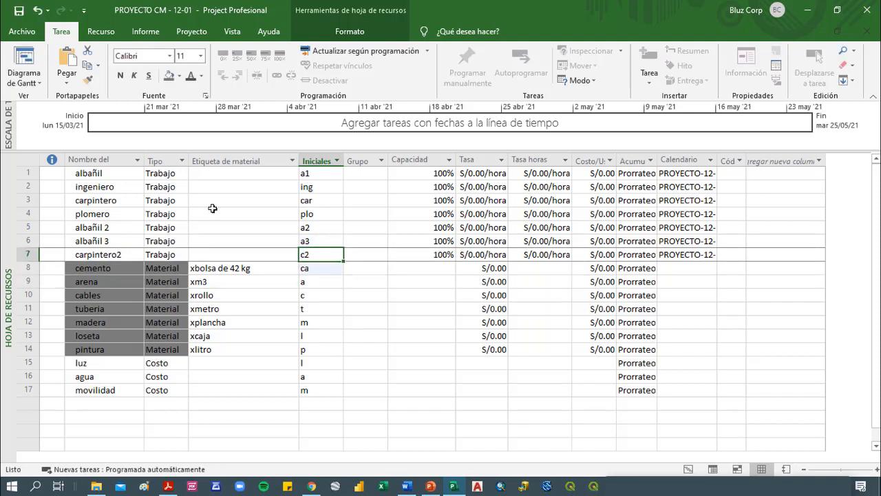
{"action": "type", "text": "car2"}
{"action": "key", "text": "Return"}
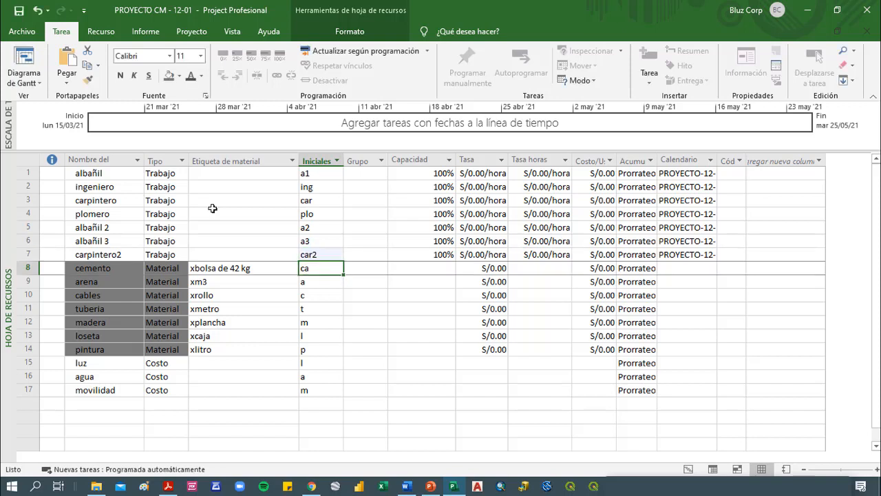
Clear the initials of all material and cost resources, from cemento through movilidad
{"action": "key", "text": "shift+Down"}
{"action": "key", "text": "shift+Down"}
{"action": "key", "text": "shift+Down"}
{"action": "key", "text": "shift+Down"}
{"action": "key", "text": "shift+Down"}
{"action": "key", "text": "shift+Down"}
{"action": "key", "text": "shift+Down"}
{"action": "key", "text": "shift+Down"}
{"action": "key", "text": "shift+Down"}
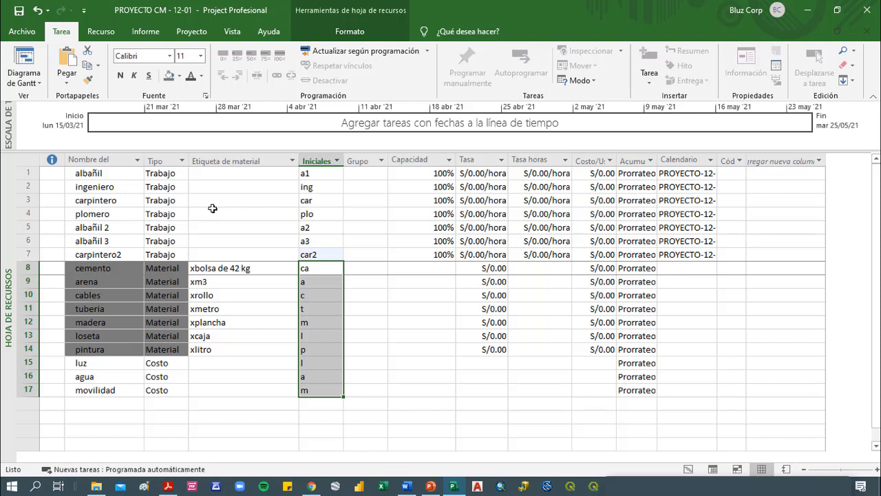
{"action": "key", "text": "Delete"}
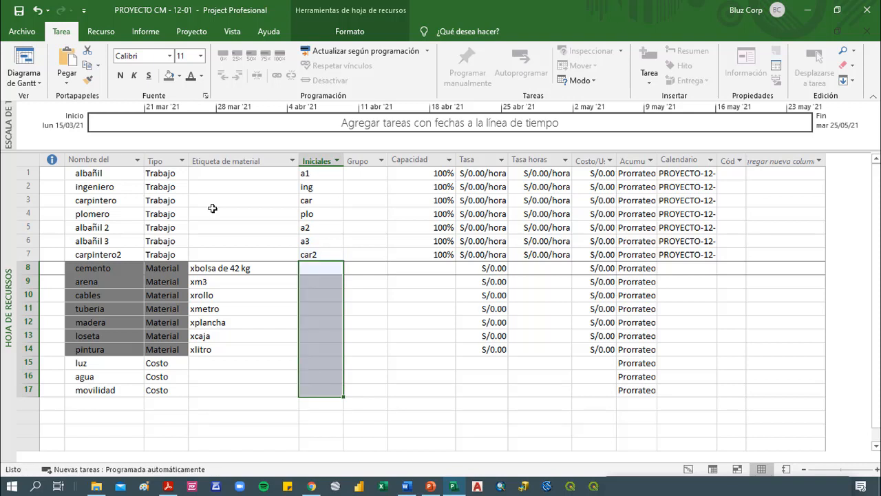
Enter Operativo as the group of albañil
{"action": "key", "text": "Up"}
{"action": "key", "text": "ctrl+Up"}
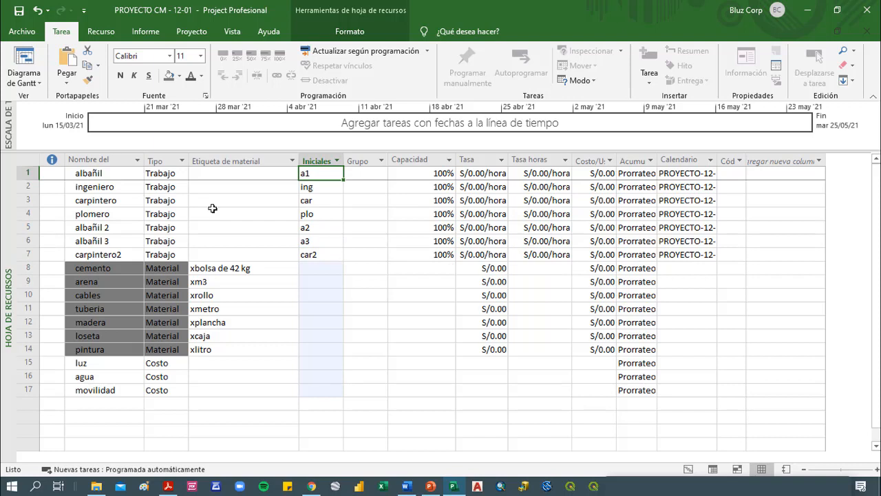
{"action": "key", "text": "Down"}
{"action": "key", "text": "Down"}
{"action": "key", "text": "Down"}
{"action": "key", "text": "Down"}
{"action": "key", "text": "Down"}
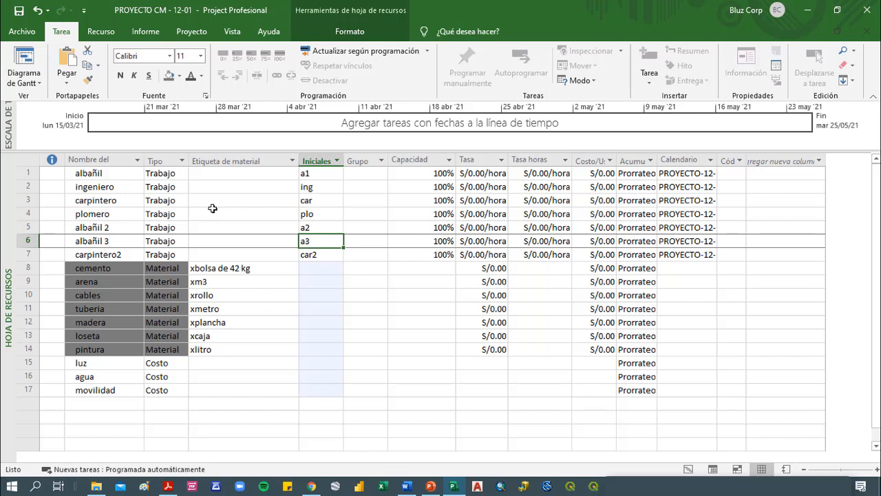
{"action": "key", "text": "Up"}
{"action": "key", "text": "Up"}
{"action": "key", "text": "Up"}
{"action": "key", "text": "Up"}
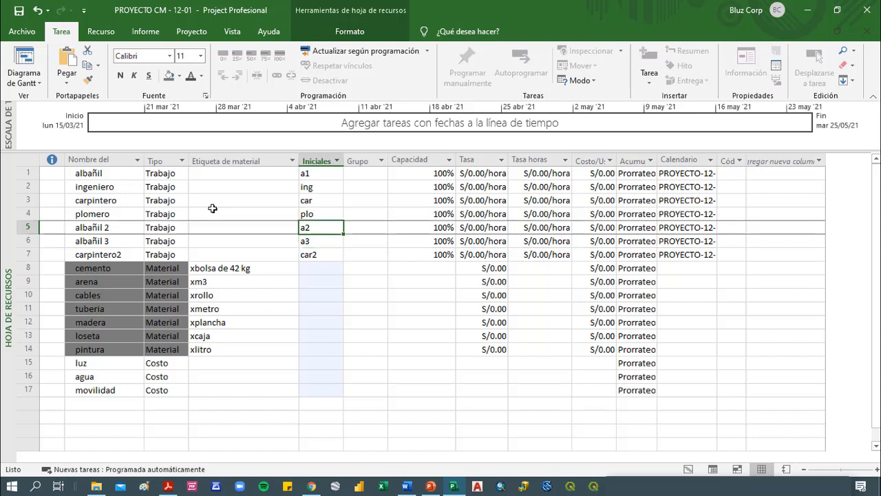
{"action": "key", "text": "Right"}
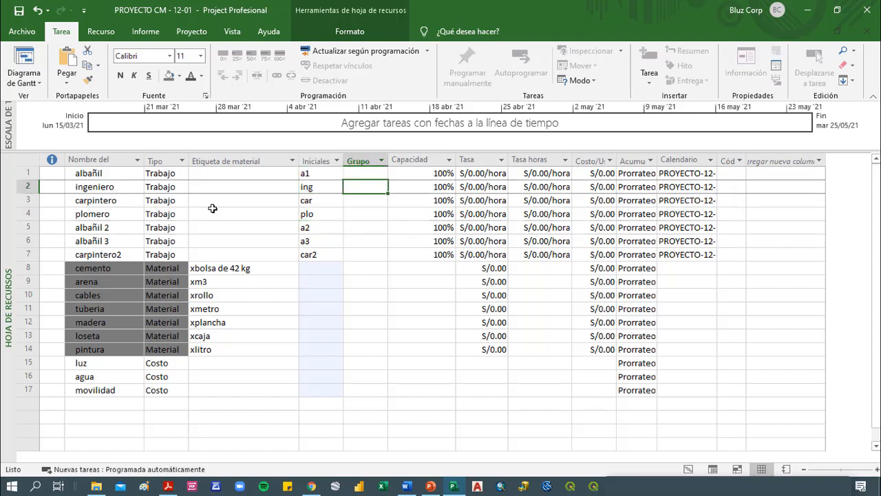
{"action": "key", "text": "Up"}
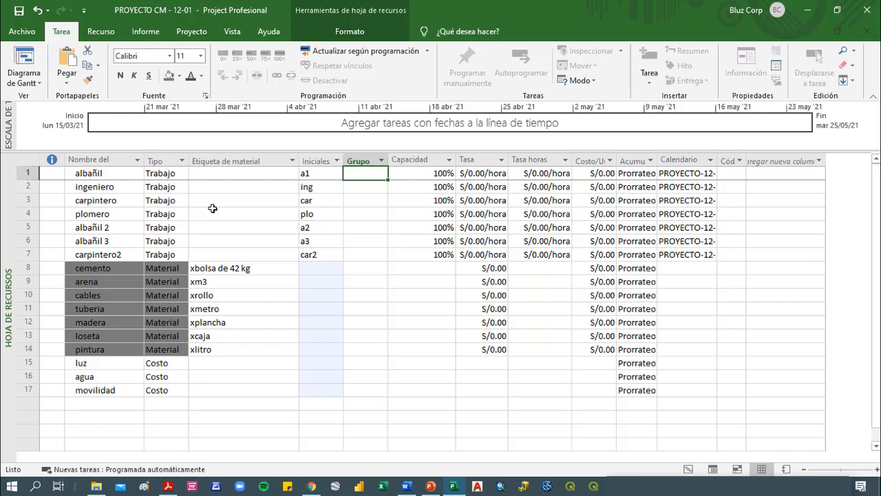
{"action": "type", "text": "Operati"}
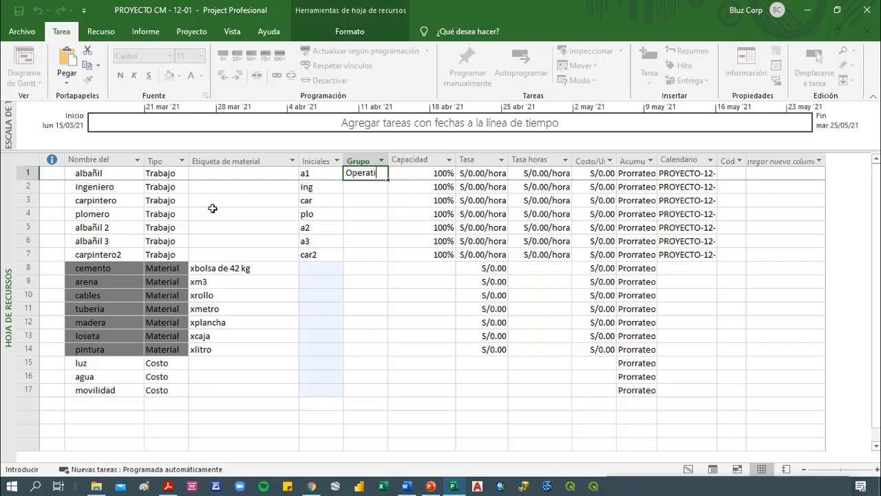
{"action": "type", "text": "vo"}
{"action": "key", "text": "Return"}
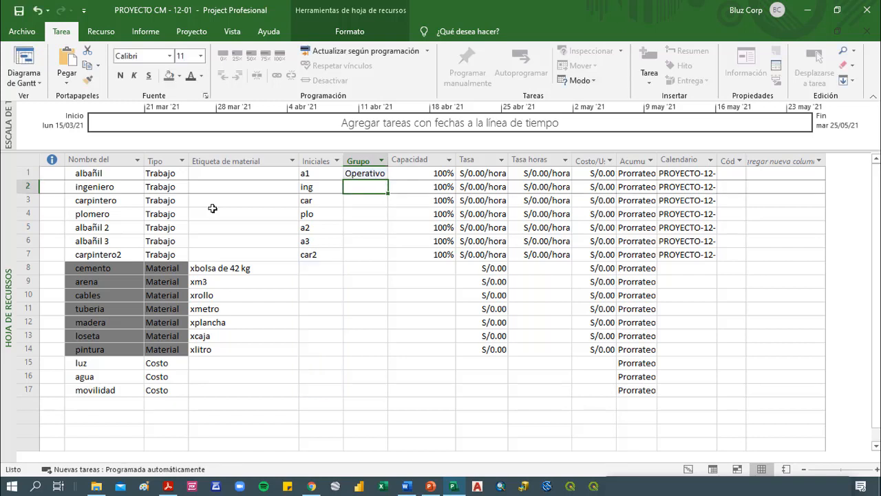
Enter Materiales as the group of cemento
{"action": "left_click", "coordinate": [365, 269]}
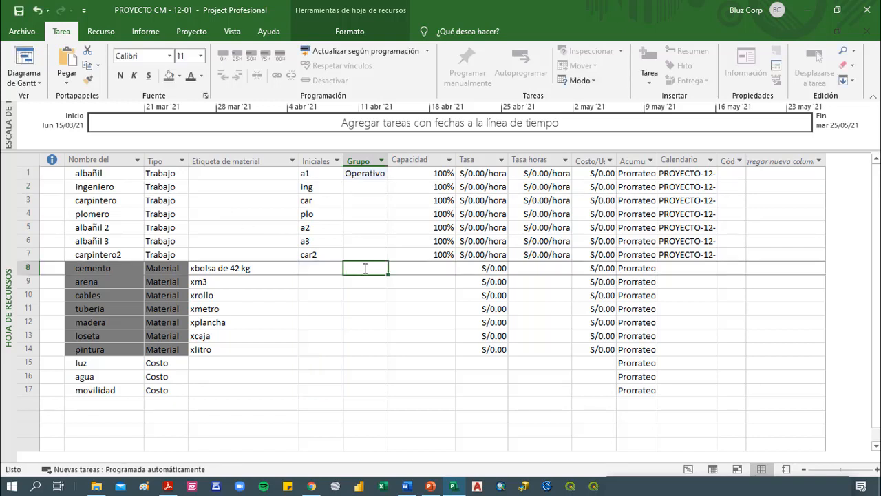
{"action": "type", "text": "Materiales"}
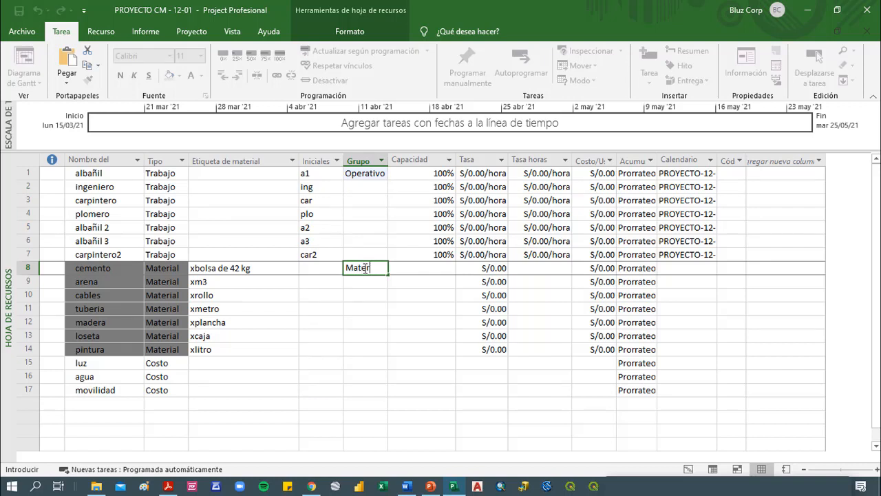
{"action": "key", "text": "Return"}
{"action": "key", "text": "Return"}
{"action": "key", "text": "Return"}
{"action": "key", "text": "Return"}
{"action": "key", "text": "Return"}
{"action": "key", "text": "Return"}
{"action": "key", "text": "Return"}
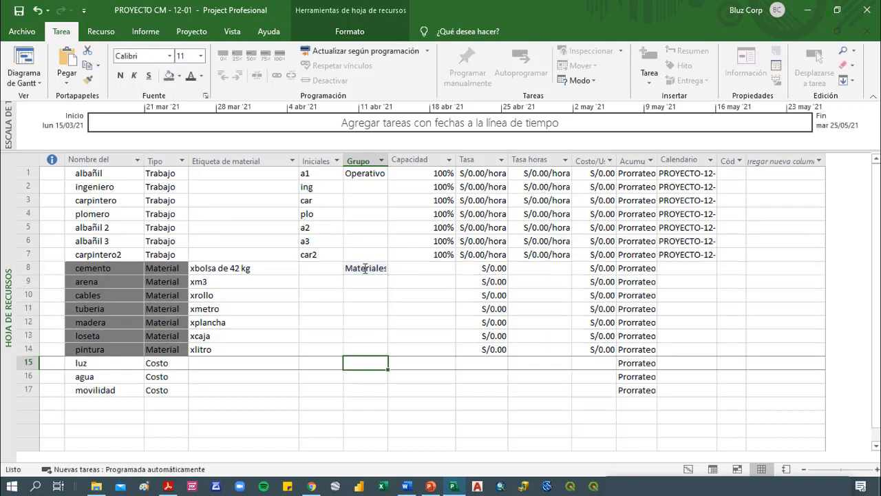
Enter Servicios as the group of luz and fill it down to agua and movilidad
{"action": "type", "text": "Servicipo"}
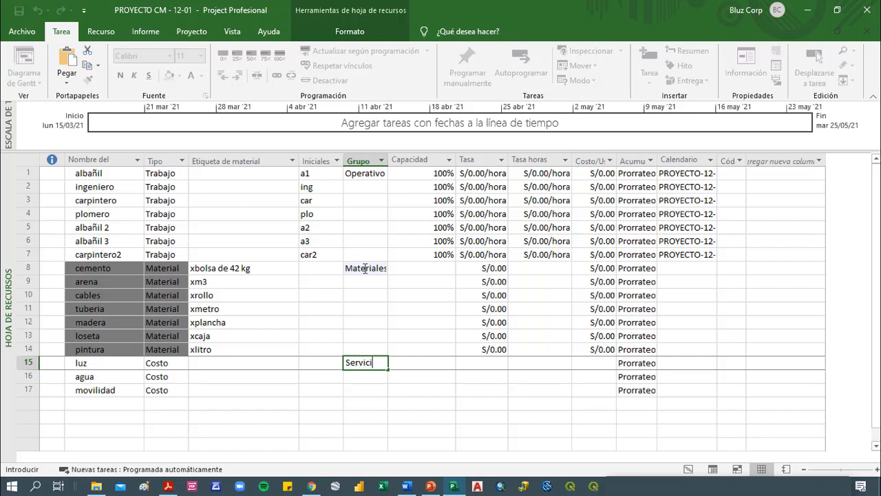
{"action": "key", "text": "BackSpace"}
{"action": "key", "text": "BackSpace"}
{"action": "key", "text": "BackSpace"}
{"action": "type", "text": "ios"}
{"action": "key", "text": "Return"}
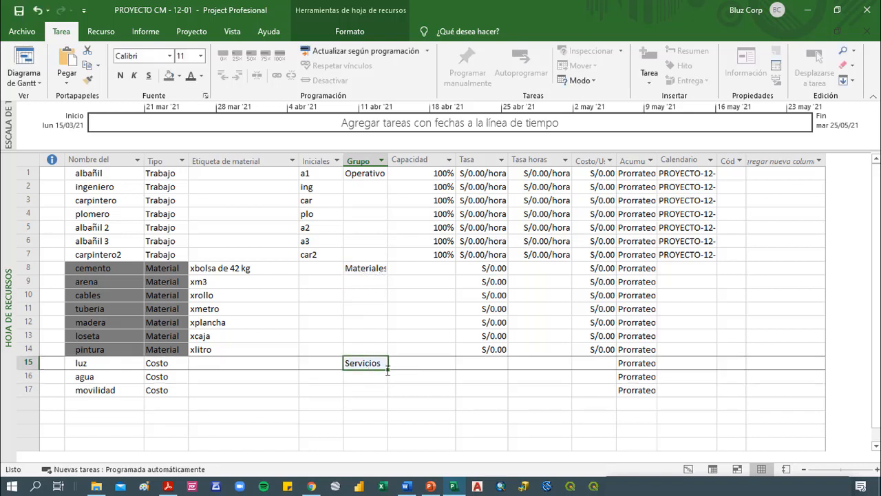
{"action": "left_click", "coordinate": [379, 367]}
{"action": "left_click_drag", "start_coordinate": [391, 371], "coordinate": [378, 393]}
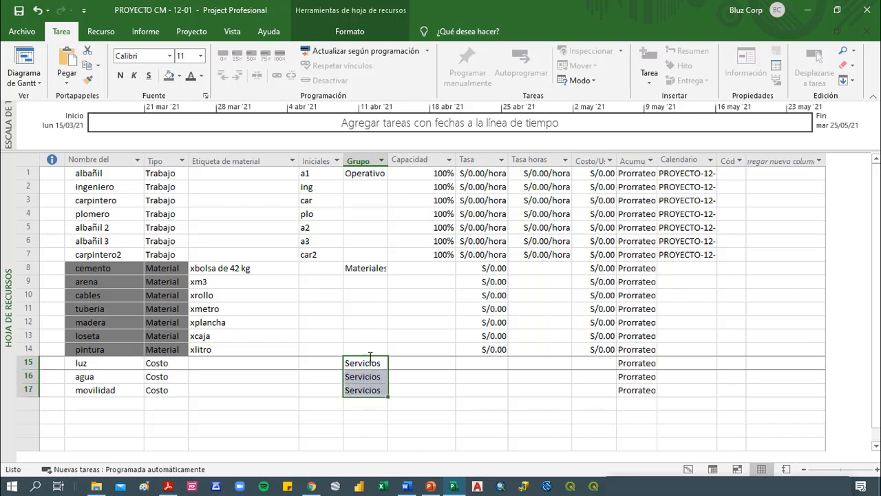
Fill the group Materiales down from cemento to pintura, and Operativo down from albañil to carpintero2
{"action": "left_click", "coordinate": [374, 268]}
{"action": "left_click_drag", "start_coordinate": [388, 274], "coordinate": [380, 348]}
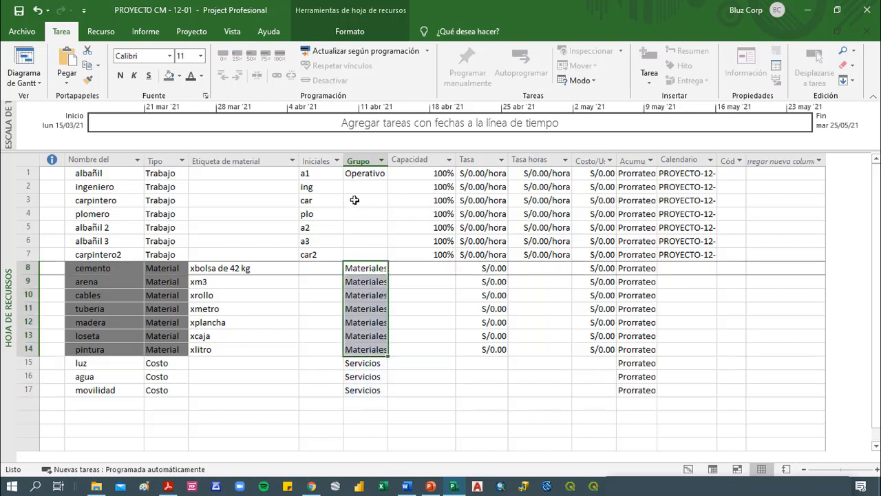
{"action": "left_click", "coordinate": [372, 176]}
{"action": "left_click", "coordinate": [386, 182]}
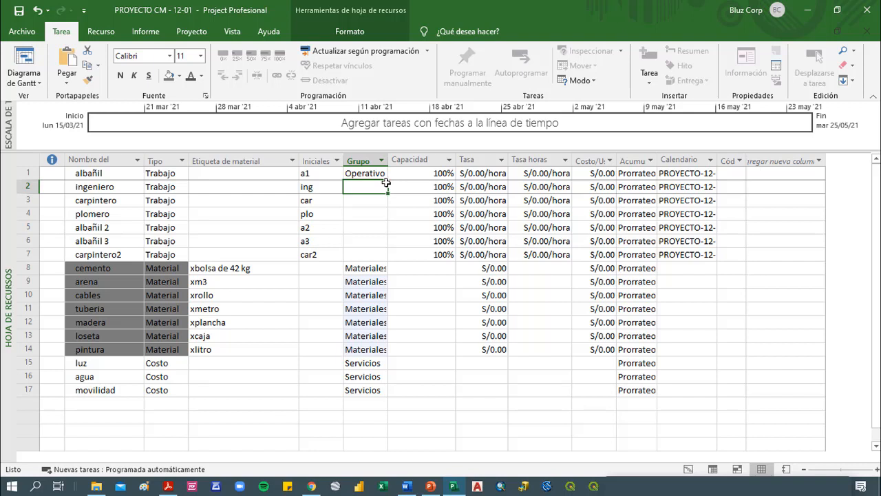
{"action": "left_click", "coordinate": [380, 175]}
{"action": "left_click_drag", "start_coordinate": [388, 180], "coordinate": [379, 259]}
Set the standard hourly rate (Tasa) to 20 for albañil and 40 for ingeniero
{"action": "left_click", "coordinate": [441, 258]}
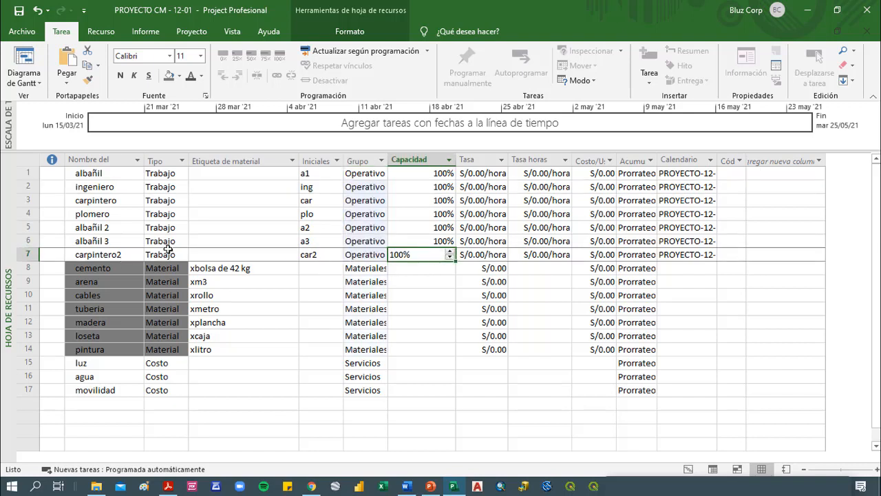
{"action": "left_click", "coordinate": [471, 199]}
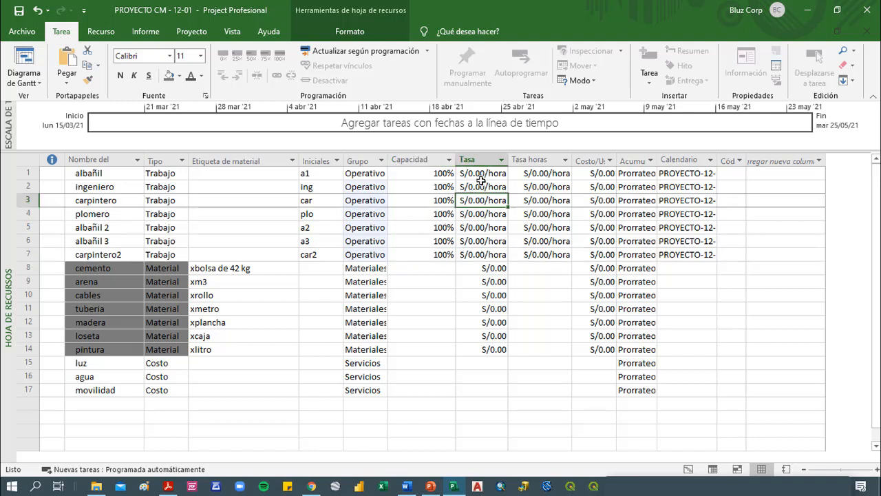
{"action": "left_click", "coordinate": [490, 172]}
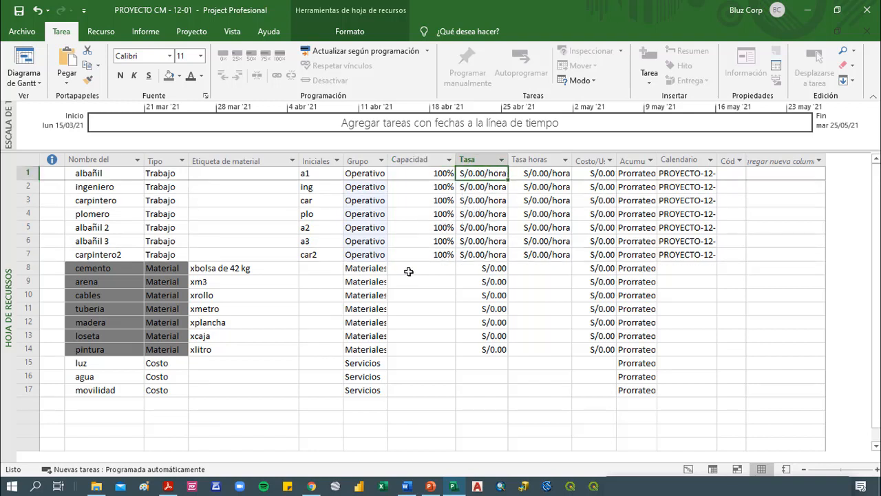
{"action": "type", "text": "20"}
{"action": "key", "text": "Return"}
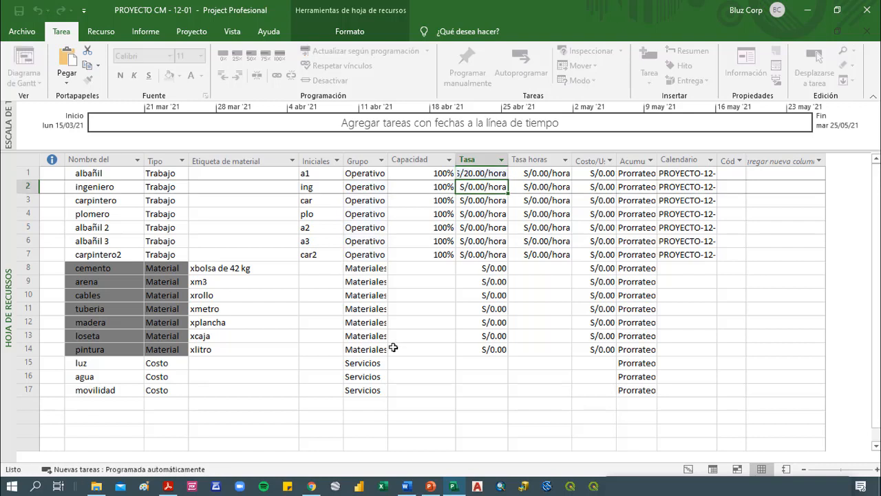
{"action": "type", "text": "20"}
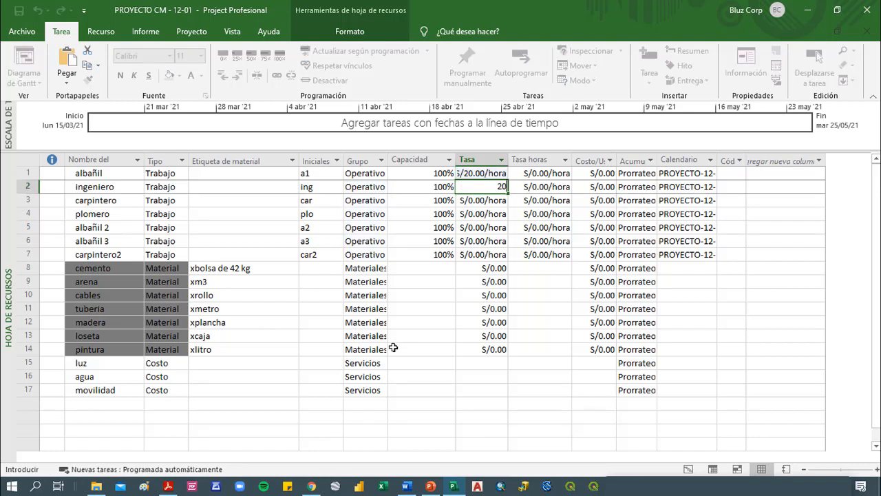
{"action": "key", "text": "Escape"}
{"action": "key", "text": "Up"}
{"action": "type", "text": "40"}
{"action": "key", "text": "Return"}
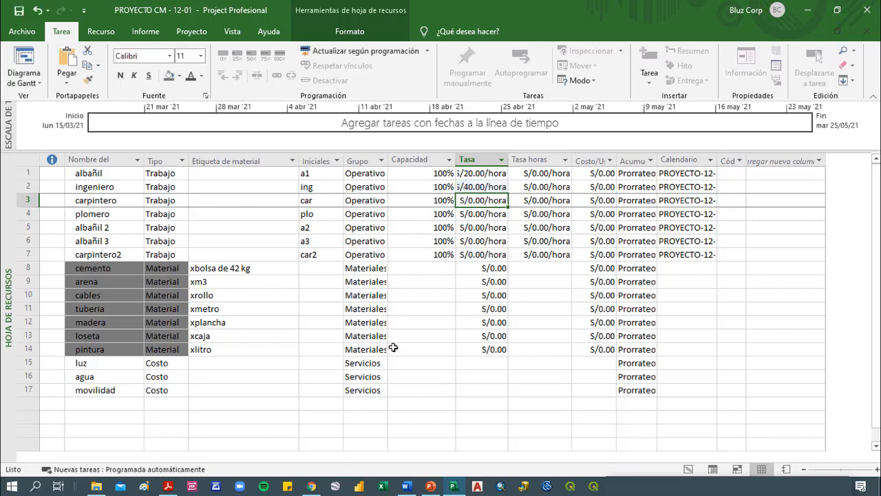
Set the standard hourly rate to 20 for both carpintero and plomero
{"action": "type", "text": "20"}
{"action": "key", "text": "Return"}
{"action": "type", "text": "20"}
{"action": "key", "text": "Return"}
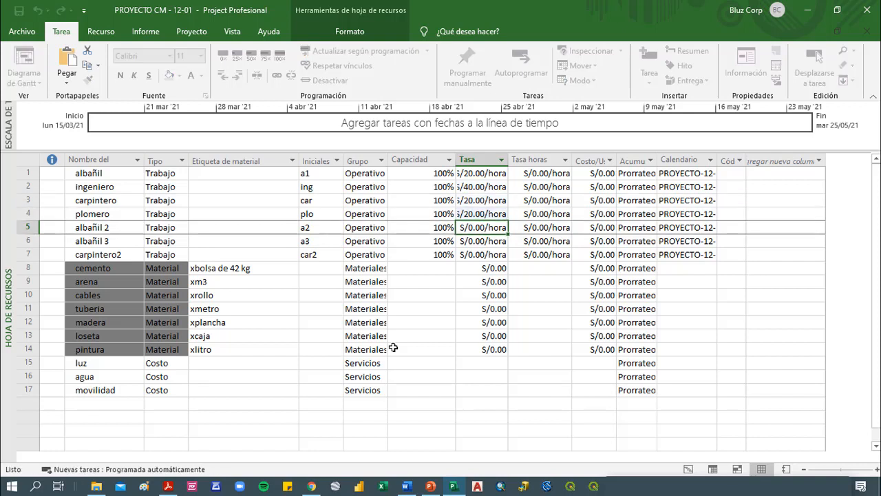
Set the standard hourly rate to 25 for albañil 2, 20 for albañil 3 and 25 for carpintero2
{"action": "type", "text": "25"}
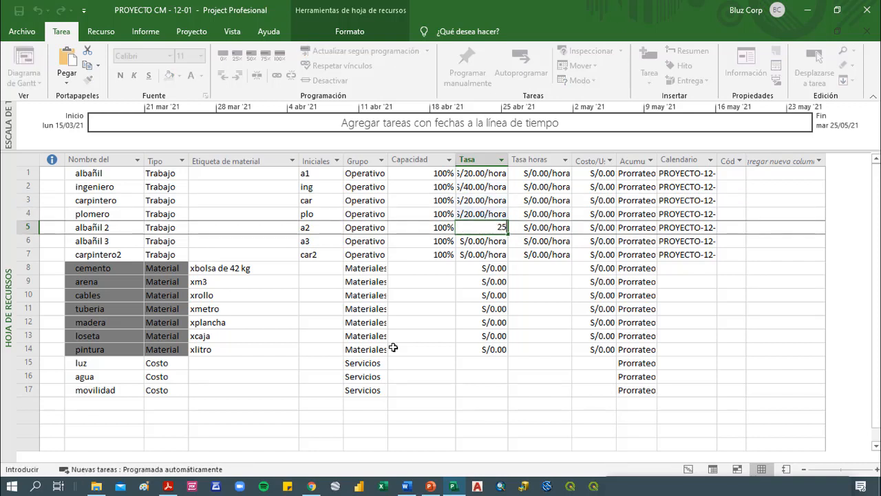
{"action": "key", "text": "Return"}
{"action": "type", "text": "20"}
{"action": "key", "text": "Return"}
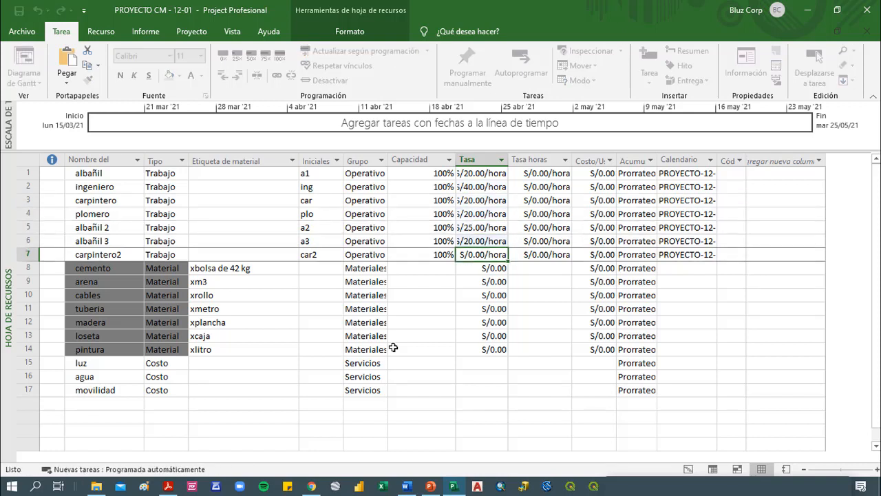
{"action": "type", "text": "25"}
{"action": "key", "text": "Return"}
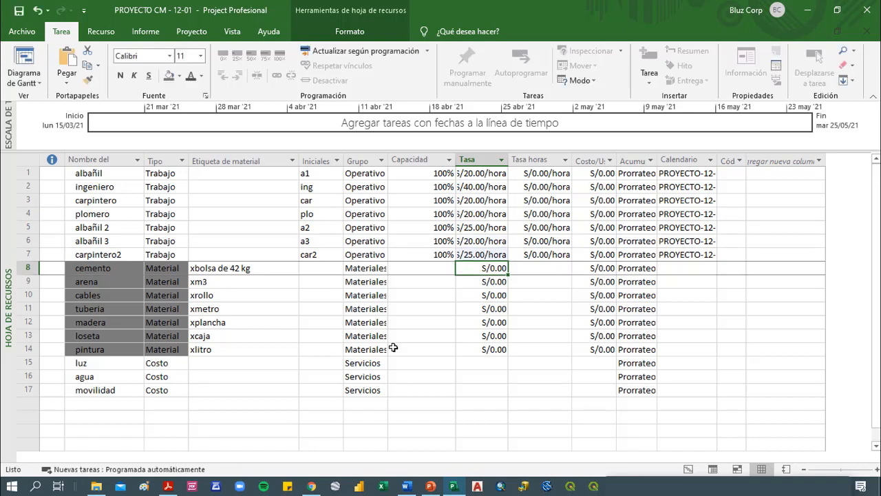
Set the overtime rate (Tasa horas extra) to 25 for albañil and 50 for ingeniero
{"action": "key", "text": "Up"}
{"action": "key", "text": "Up"}
{"action": "key", "text": "Up"}
{"action": "key", "text": "Up"}
{"action": "key", "text": "Up"}
{"action": "key", "text": "Up"}
{"action": "key", "text": "Up"}
{"action": "key", "text": "Right"}
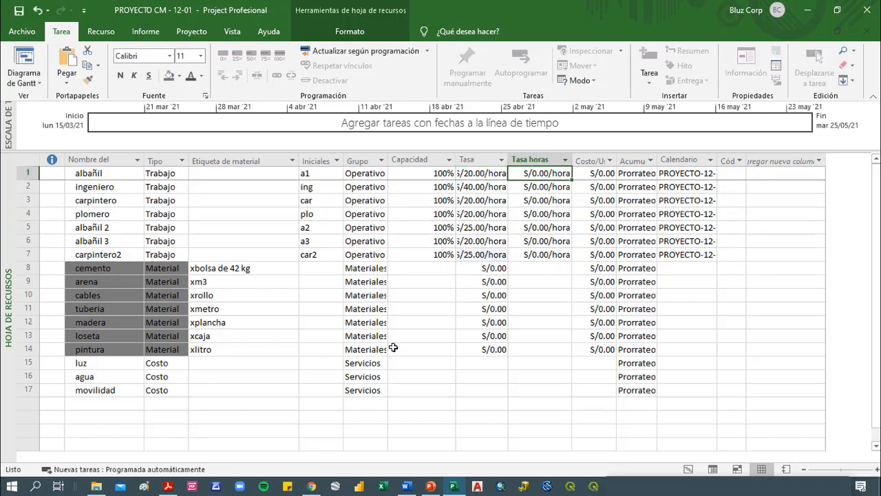
{"action": "type", "text": "25"}
{"action": "key", "text": "Return"}
{"action": "type", "text": "50"}
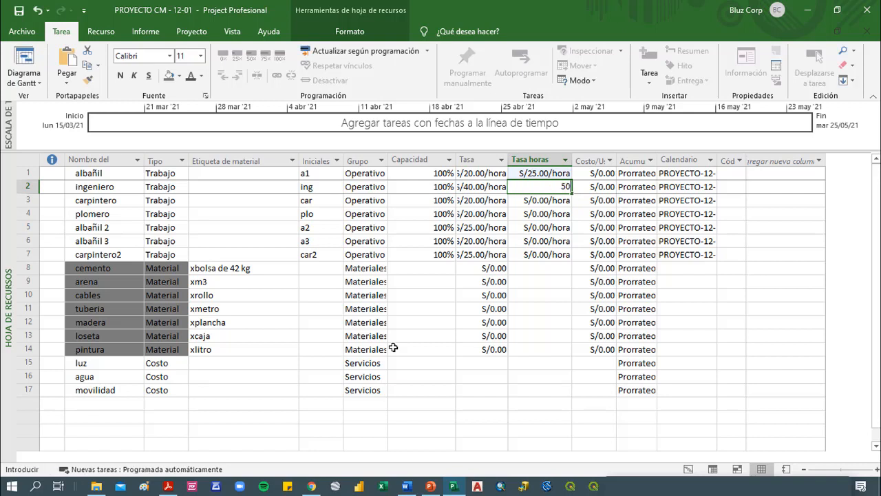
{"action": "key", "text": "Return"}
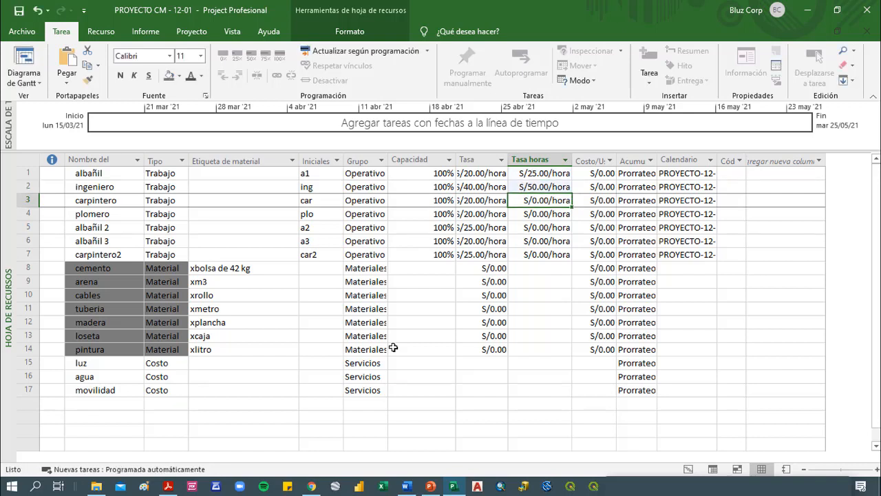
Set the overtime rate to 30 for carpintero, plomero, albañil 2, albañil 3 and carpintero2
{"action": "type", "text": "30"}
{"action": "key", "text": "Return"}
{"action": "type", "text": "30"}
{"action": "key", "text": "Return"}
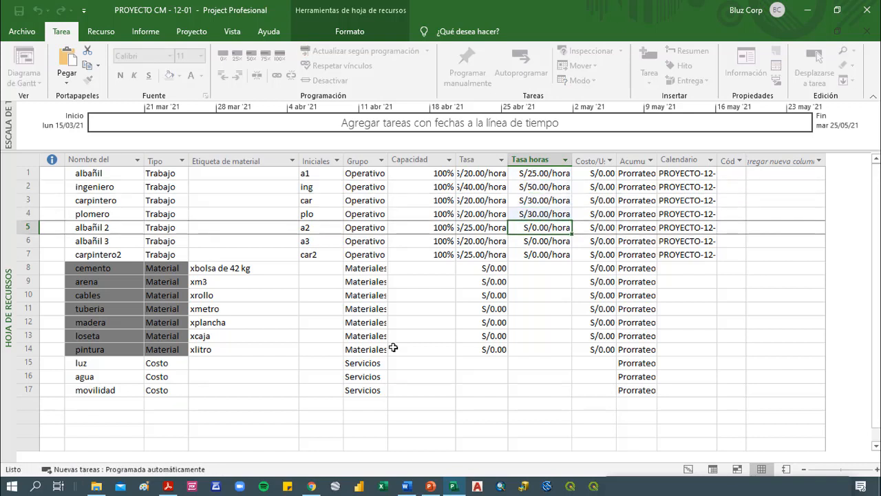
{"action": "type", "text": "30"}
{"action": "key", "text": "Return"}
{"action": "type", "text": "30"}
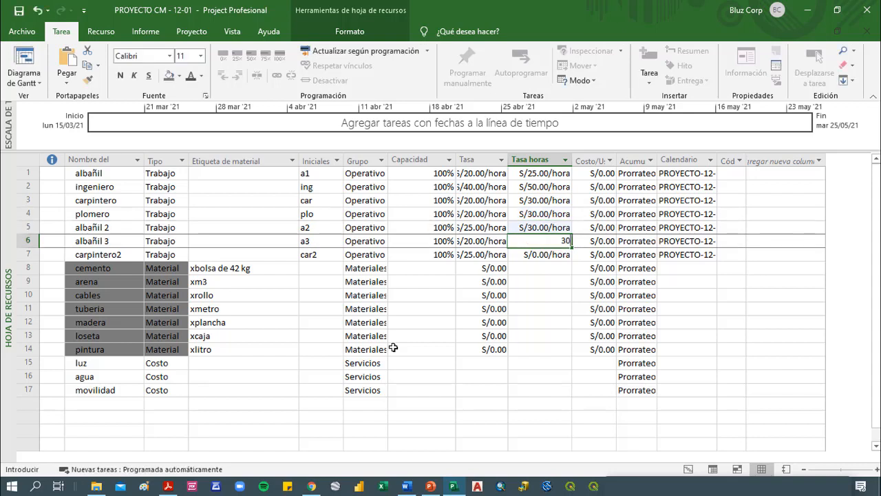
{"action": "key", "text": "Return"}
{"action": "type", "text": "30"}
{"action": "key", "text": "Return"}
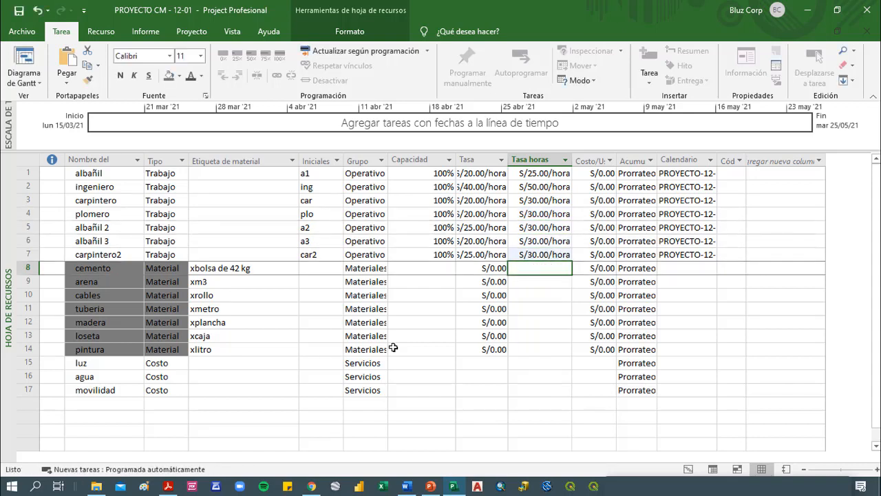
Examine the cost-per-use values of the work resources alongside their standard and overtime rates
{"action": "key", "text": "Up"}
{"action": "key", "text": "Up"}
{"action": "key", "text": "Up"}
{"action": "key", "text": "Up"}
{"action": "key", "text": "Up"}
{"action": "key", "text": "Up"}
{"action": "key", "text": "Up"}
{"action": "key", "text": "Right"}
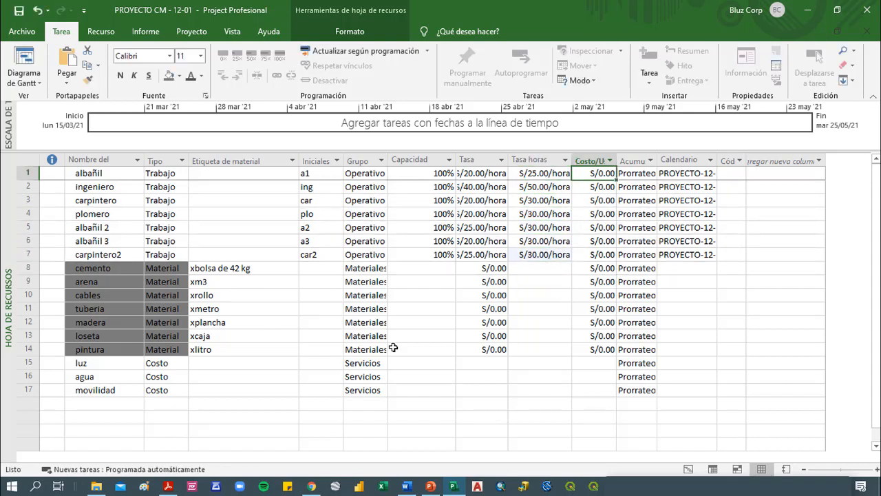
{"action": "key", "text": "Down"}
{"action": "key", "text": "Down"}
{"action": "key", "text": "Down"}
{"action": "key", "text": "Down"}
{"action": "key", "text": "Down"}
{"action": "key", "text": "Up"}
{"action": "key", "text": "Up"}
{"action": "key", "text": "Up"}
{"action": "key", "text": "Up"}
{"action": "key", "text": "Up"}
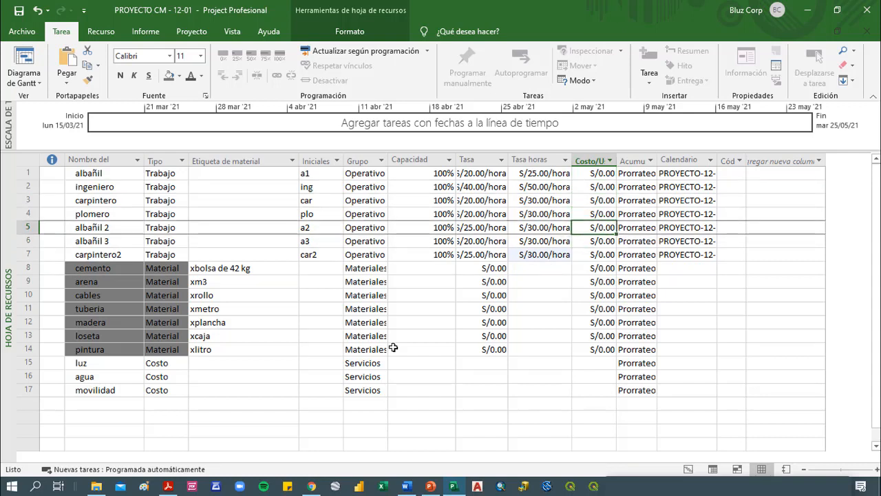
{"action": "key", "text": "Down"}
{"action": "key", "text": "Down"}
{"action": "key", "text": "Down"}
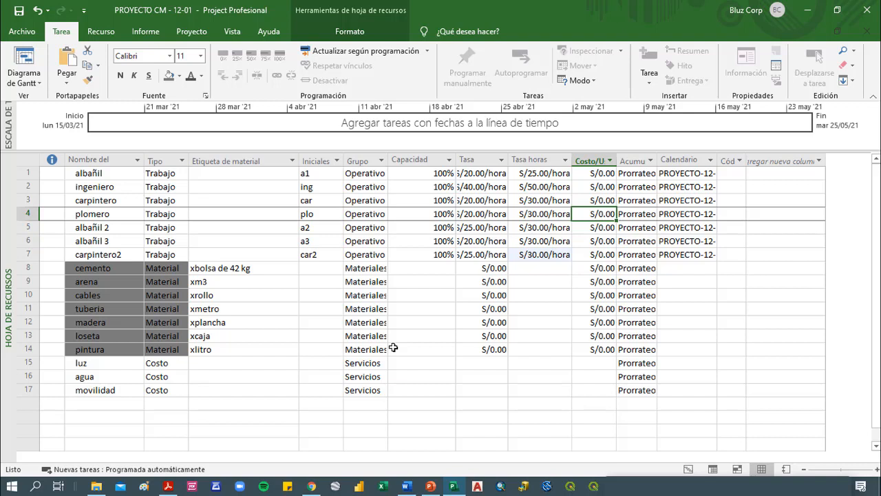
{"action": "key", "text": "Left"}
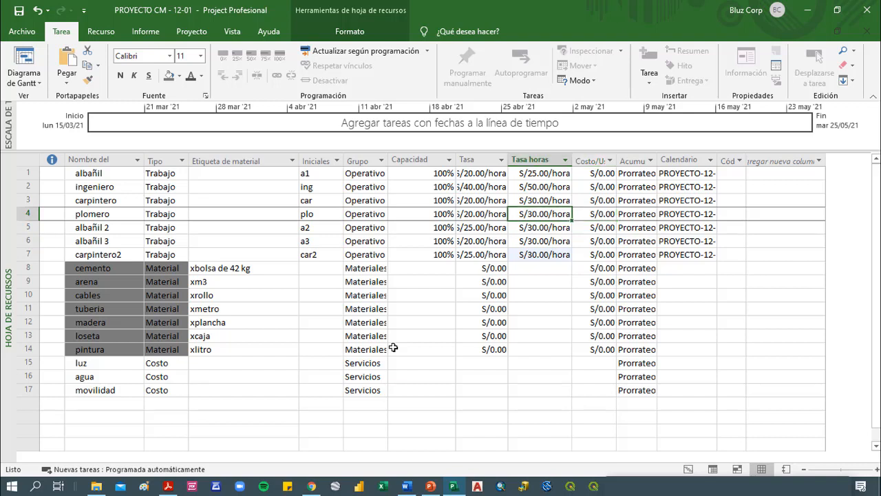
{"action": "key", "text": "Left"}
{"action": "key", "text": "Right"}
{"action": "key", "text": "Left"}
{"action": "key", "text": "Right"}
{"action": "key", "text": "Right"}
{"action": "key", "text": "Up"}
{"action": "key", "text": "Up"}
{"action": "key", "text": "Up"}
{"action": "key", "text": "Down"}
{"action": "key", "text": "Down"}
{"action": "key", "text": "Down"}
{"action": "key", "text": "Down"}
{"action": "key", "text": "Down"}
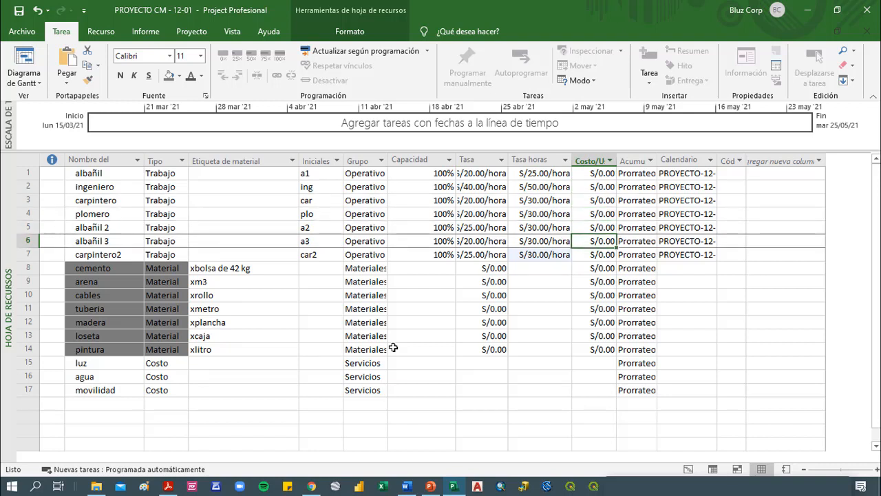
Set the cost accrual to Comienzo for cemento and fill it down to all materials through pintura
{"action": "key", "text": "Right"}
{"action": "key", "text": "Up"}
{"action": "key", "text": "Up"}
{"action": "key", "text": "Up"}
{"action": "key", "text": "Up"}
{"action": "key", "text": "Up"}
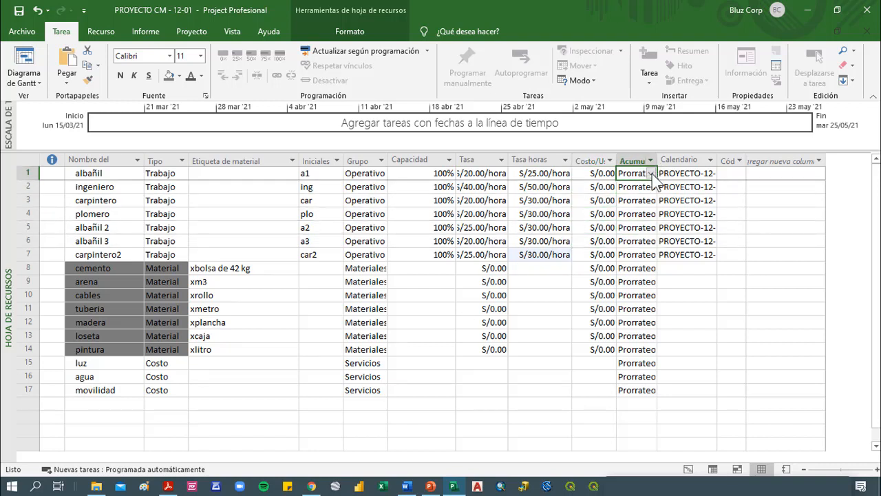
{"action": "left_click_drag", "start_coordinate": [644, 254], "coordinate": [639, 173]}
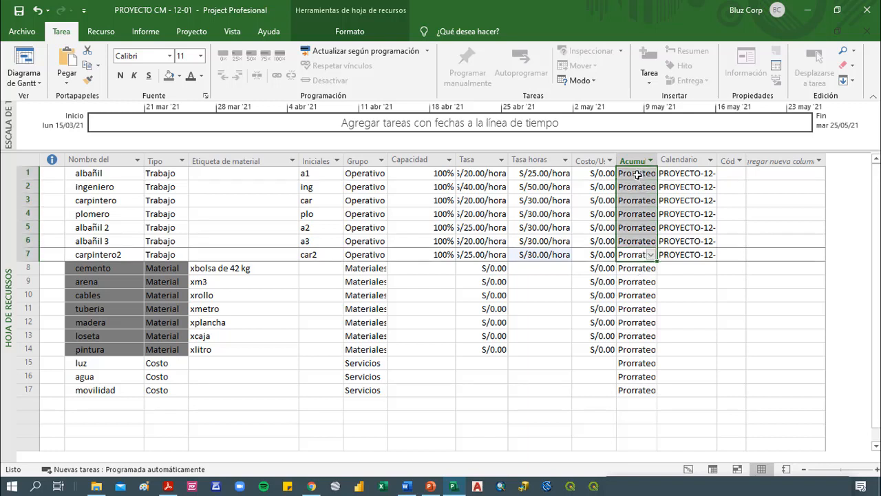
{"action": "left_click", "coordinate": [644, 268]}
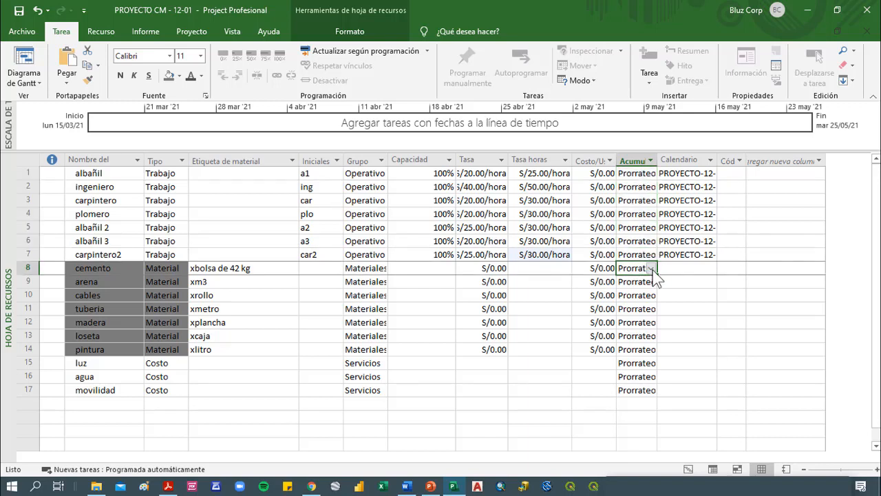
{"action": "left_click", "coordinate": [650, 268]}
{"action": "left_click", "coordinate": [646, 281]}
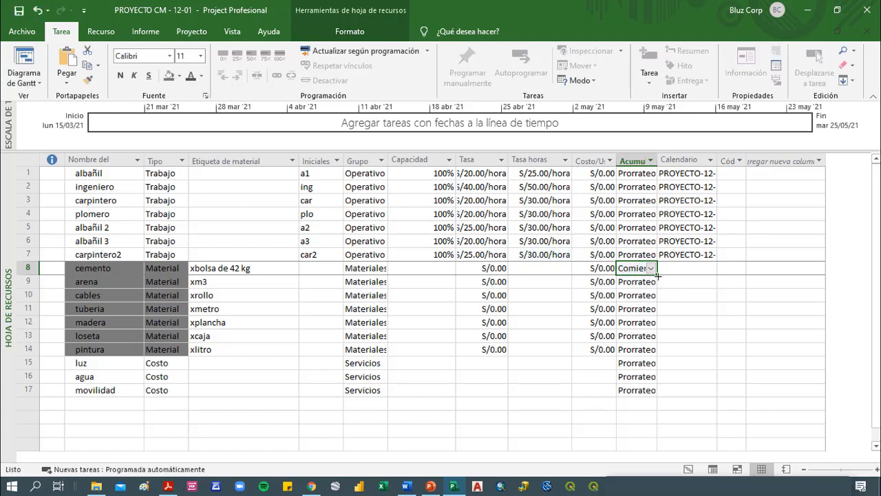
{"action": "left_click_drag", "start_coordinate": [658, 275], "coordinate": [658, 354]}
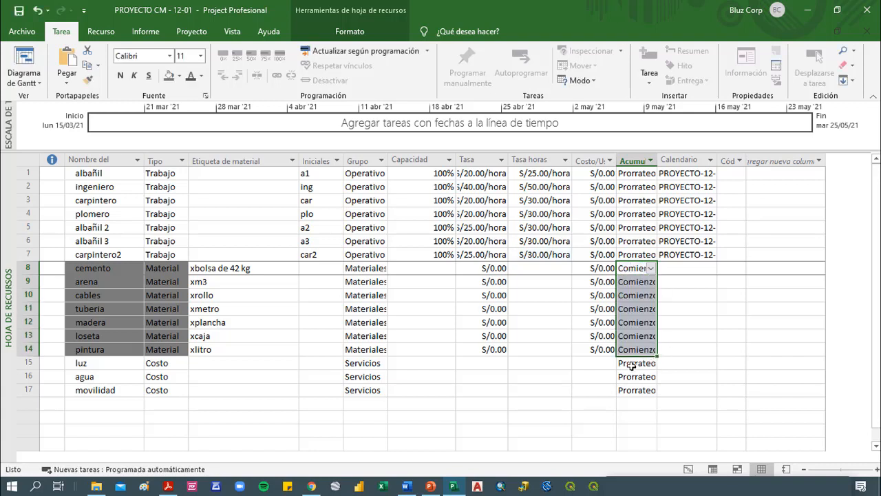
Set the cost accrual to Fin for luz and fill it down to agua and movilidad
{"action": "left_click", "coordinate": [631, 364]}
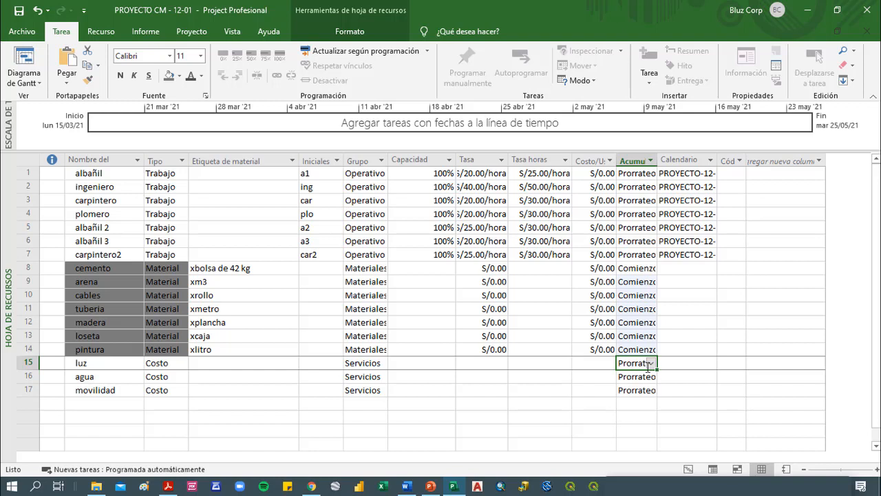
{"action": "left_click", "coordinate": [651, 363]}
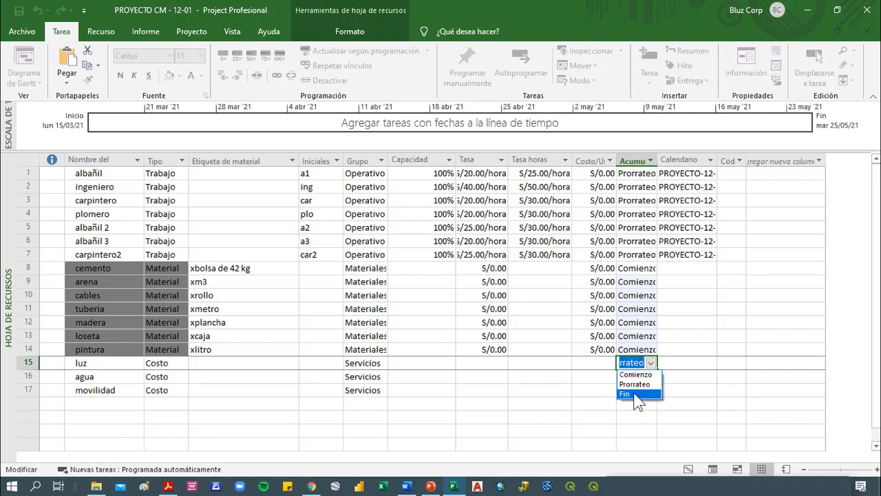
{"action": "left_click", "coordinate": [642, 395]}
{"action": "left_click_drag", "start_coordinate": [658, 369], "coordinate": [656, 396]}
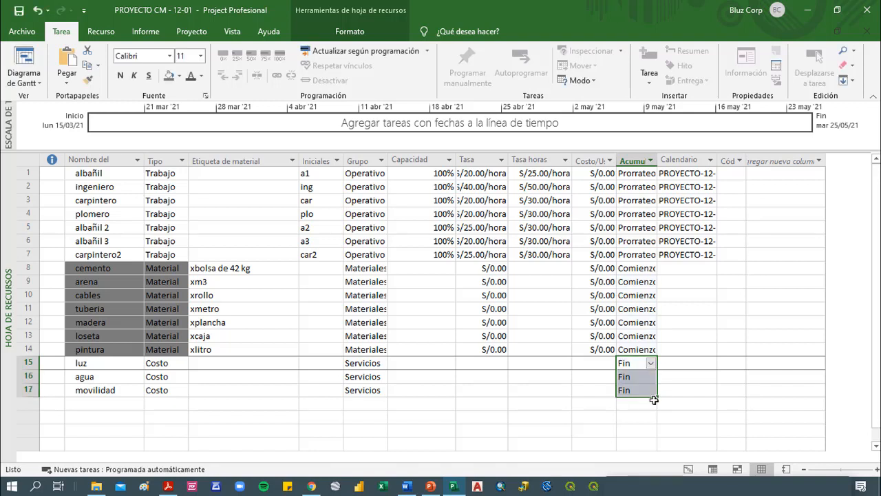
{"action": "left_click", "coordinate": [653, 321]}
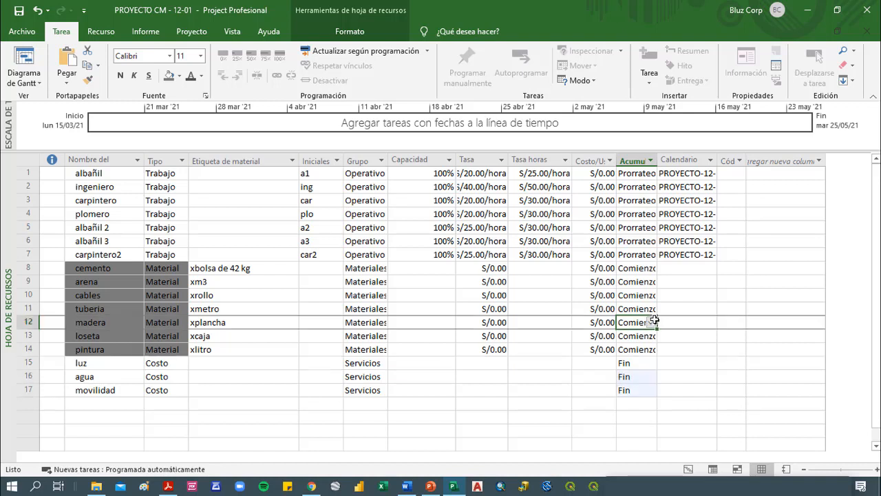
{"action": "left_click", "coordinate": [650, 254]}
Widen the Calendario base column to show the full calendar names and check those of the work resources
{"action": "left_click", "coordinate": [692, 178]}
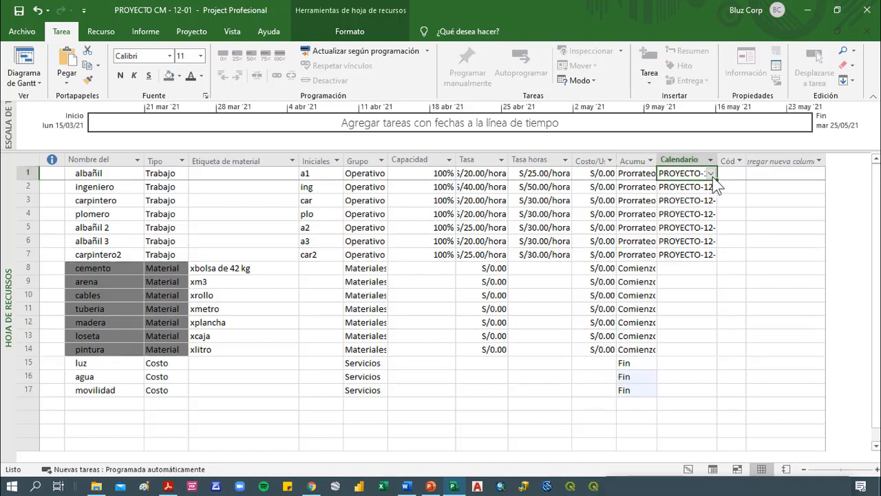
{"action": "left_click_drag", "start_coordinate": [717, 161], "coordinate": [732, 163]}
{"action": "left_click", "coordinate": [721, 252]}
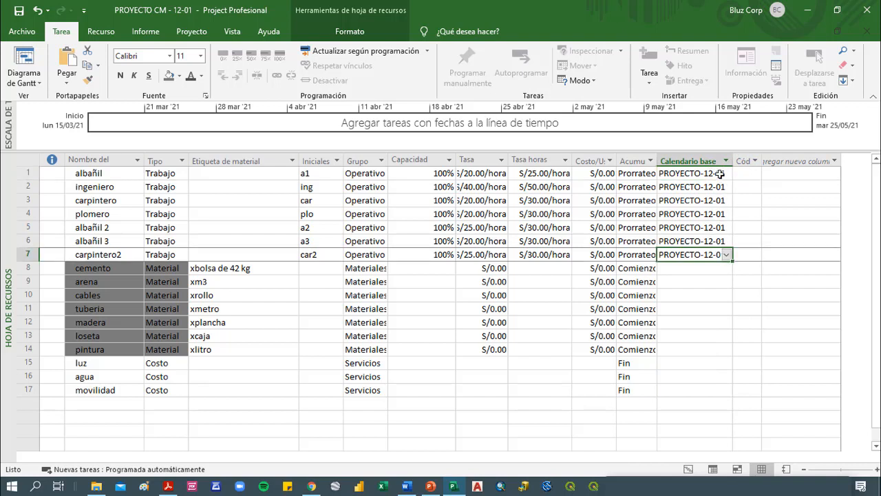
{"action": "left_click", "coordinate": [720, 174]}
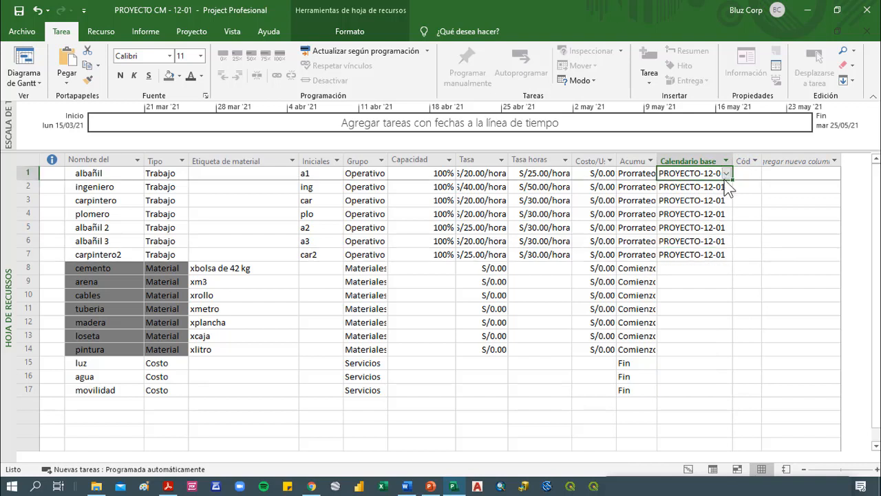
{"action": "left_click", "coordinate": [709, 226]}
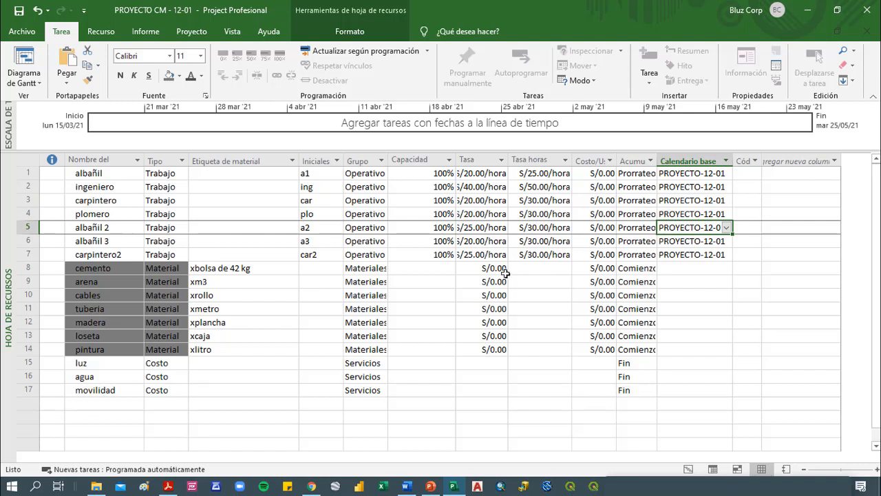
Set the standard rate (Tasa) to 28 for cemento, 45 for arena and 50 for cables
{"action": "left_click_drag", "start_coordinate": [500, 269], "coordinate": [487, 348]}
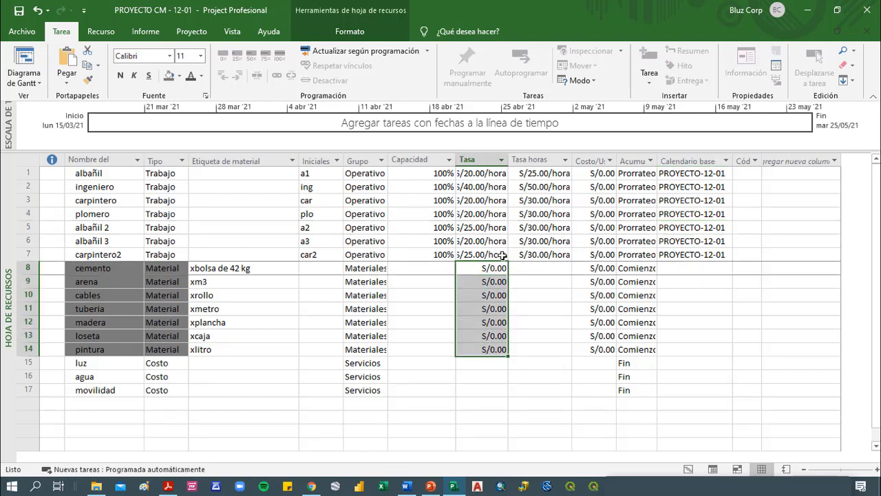
{"action": "left_click", "coordinate": [237, 267]}
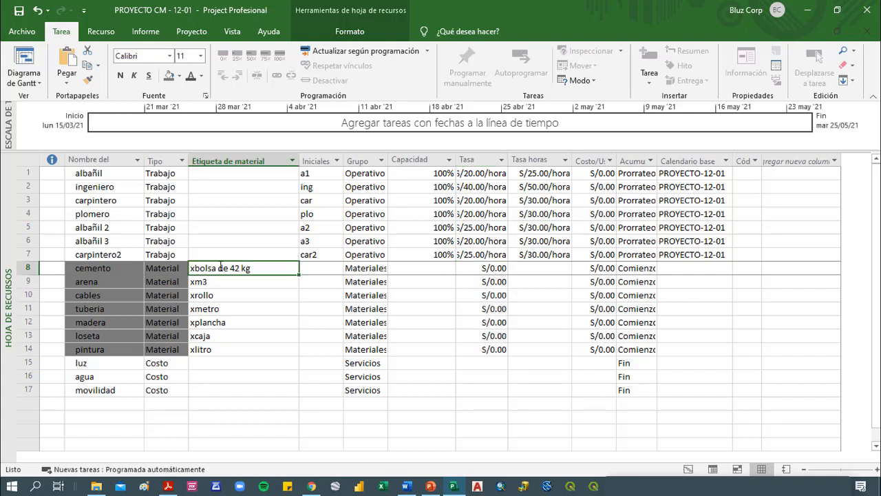
{"action": "left_click", "coordinate": [483, 268]}
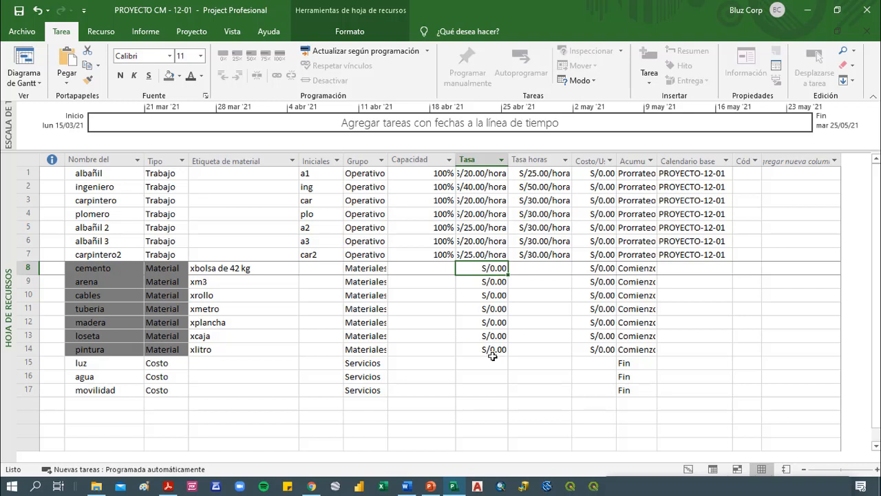
{"action": "type", "text": "28"}
{"action": "key", "text": "Return"}
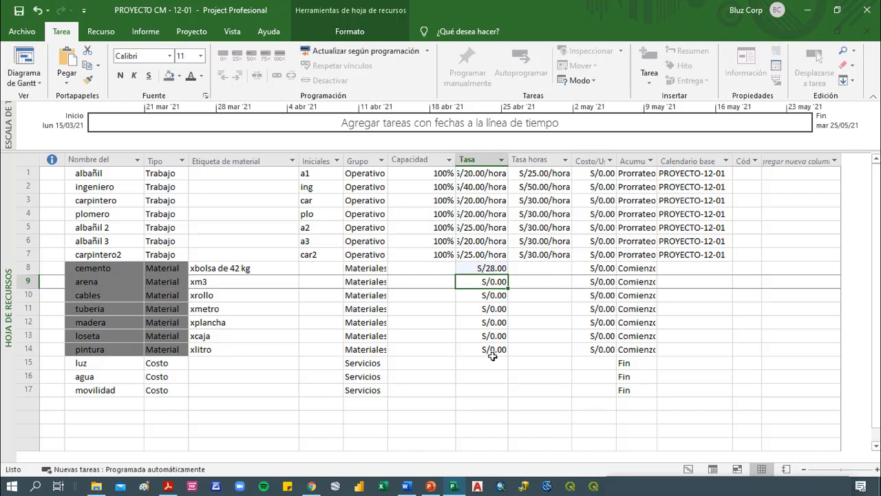
{"action": "type", "text": "45"}
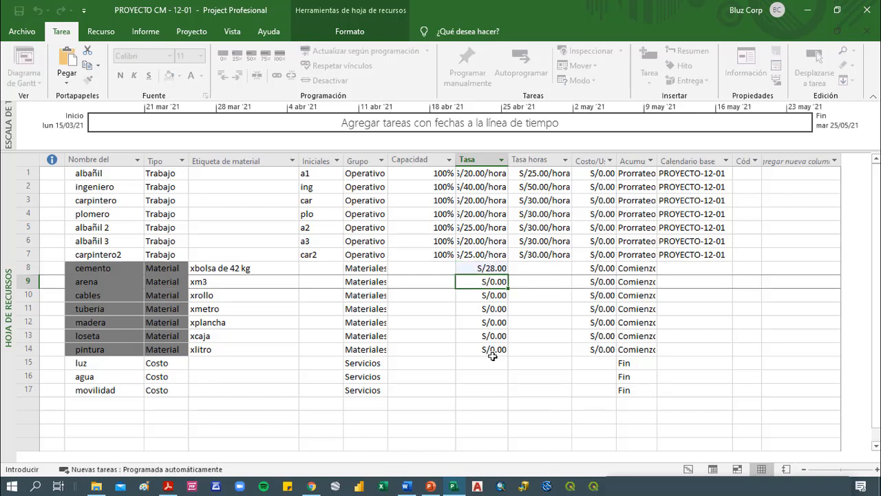
{"action": "key", "text": "Return"}
{"action": "type", "text": "50"}
{"action": "key", "text": "Return"}
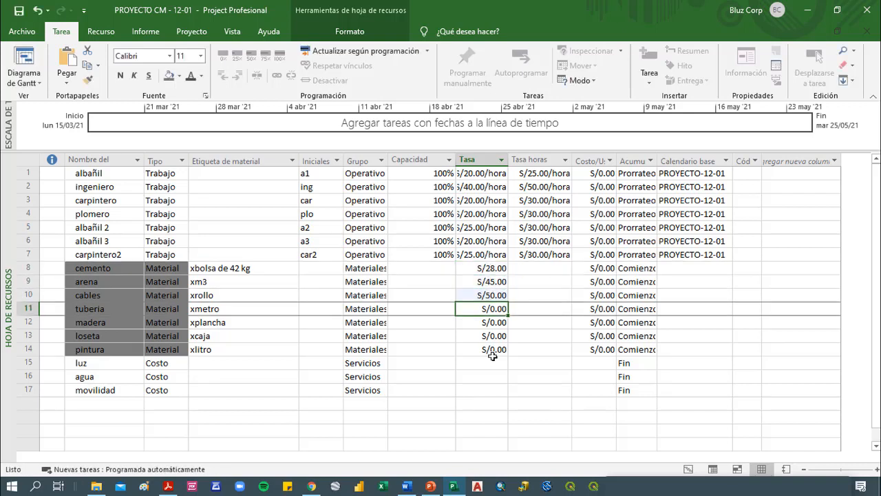
Set the standard rate (Tasa) to 9 for tuberia, 15 for madera, 30 for loseta and 25 for pintura
{"action": "type", "text": "5"}
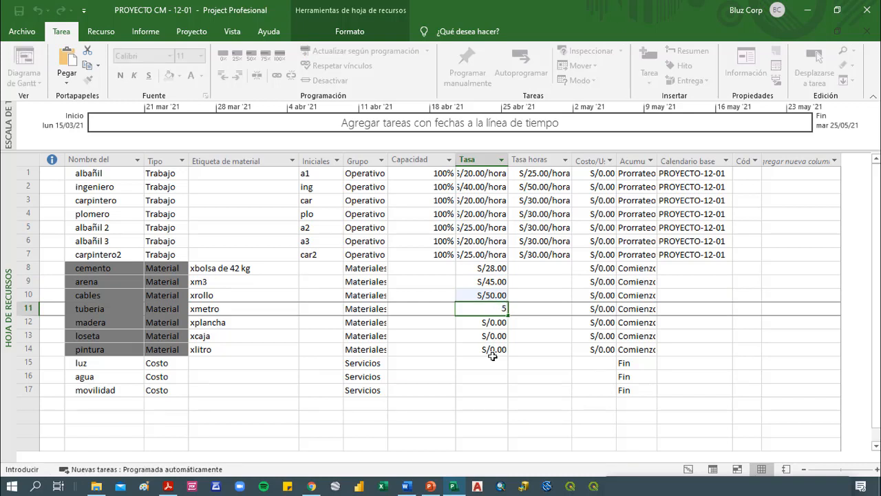
{"action": "type", "text": "9"}
{"action": "key", "text": "Return"}
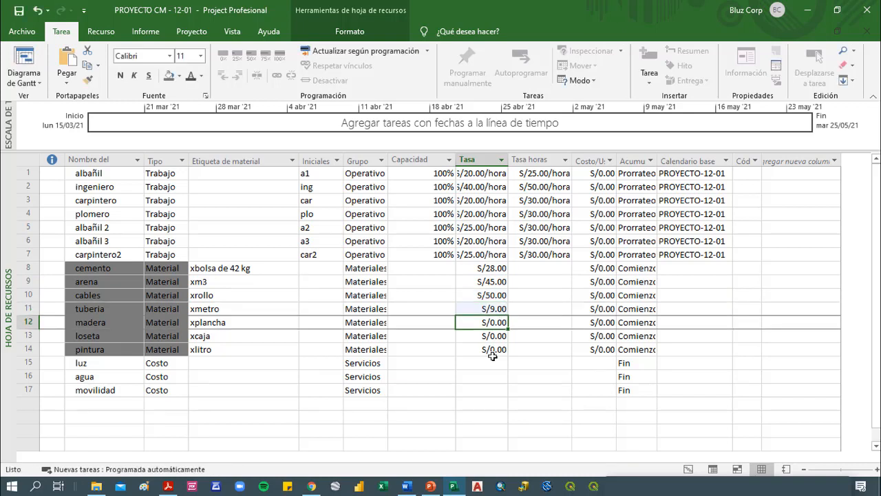
{"action": "type", "text": "15"}
{"action": "key", "text": "Return"}
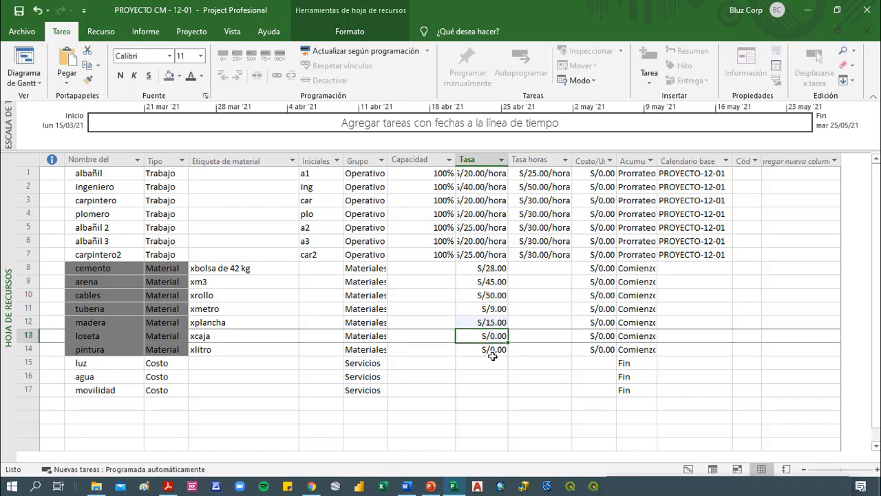
{"action": "type", "text": "30"}
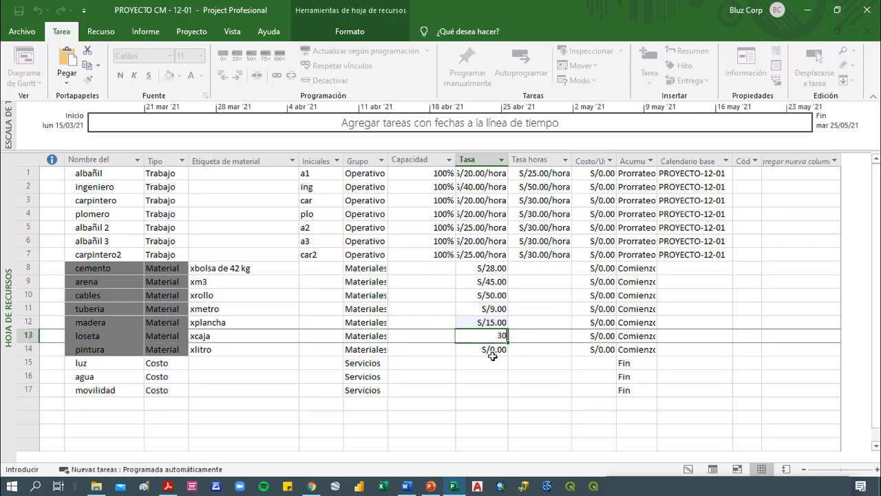
{"action": "key", "text": "Return"}
{"action": "type", "text": "25"}
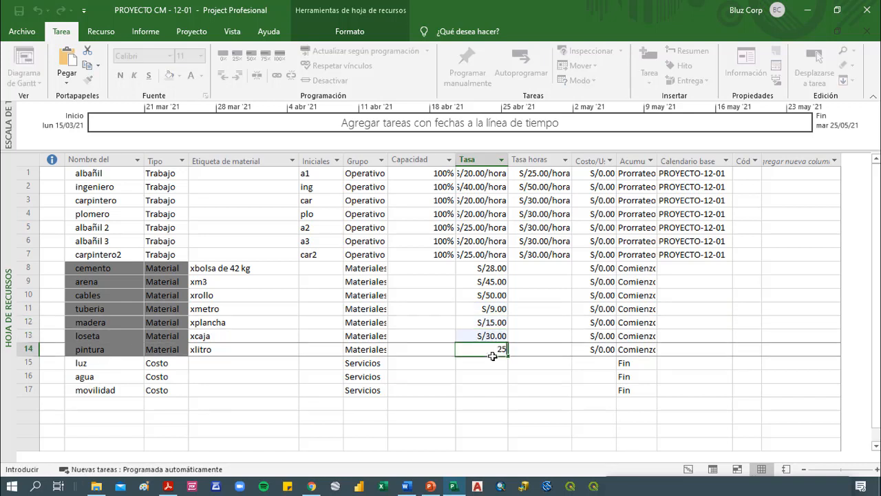
{"action": "key", "text": "Return"}
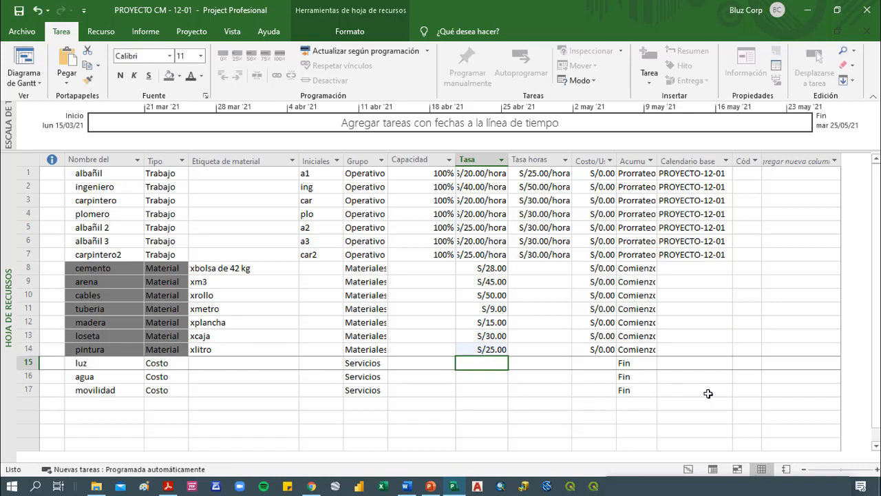
Review the resource sheet entries and material labels, and widen the Grupo column to show the full group names
{"action": "left_click_drag", "start_coordinate": [709, 393], "coordinate": [94, 173]}
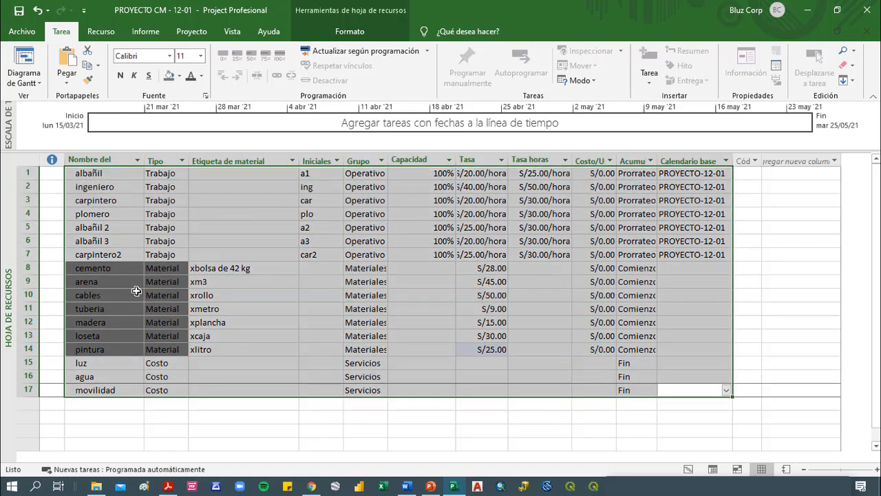
{"action": "scroll", "coordinate": [136, 291], "scroll_direction": "down", "scroll_amount": 2}
{"action": "scroll", "coordinate": [136, 287], "scroll_direction": "up", "scroll_amount": 2}
{"action": "left_click", "coordinate": [126, 226]}
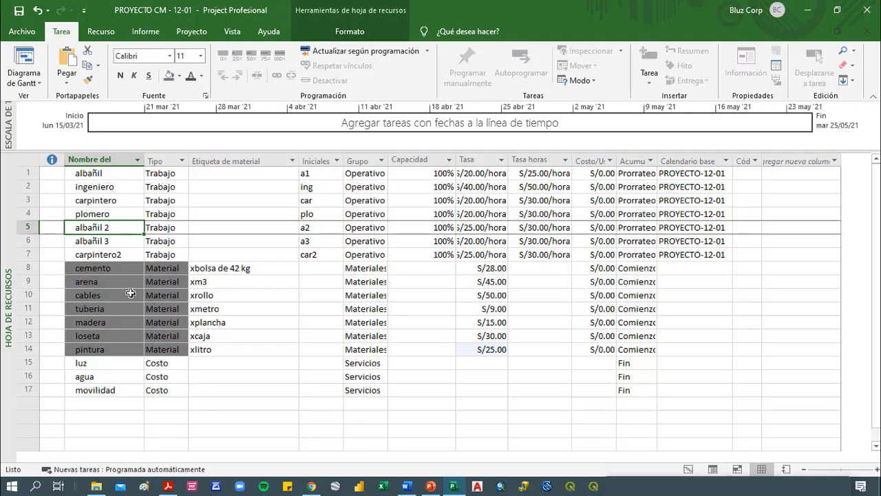
{"action": "scroll", "coordinate": [130, 305], "scroll_direction": "down", "scroll_amount": 4}
{"action": "scroll", "coordinate": [130, 306], "scroll_direction": "up", "scroll_amount": 4}
{"action": "left_click_drag", "start_coordinate": [224, 280], "coordinate": [220, 349]}
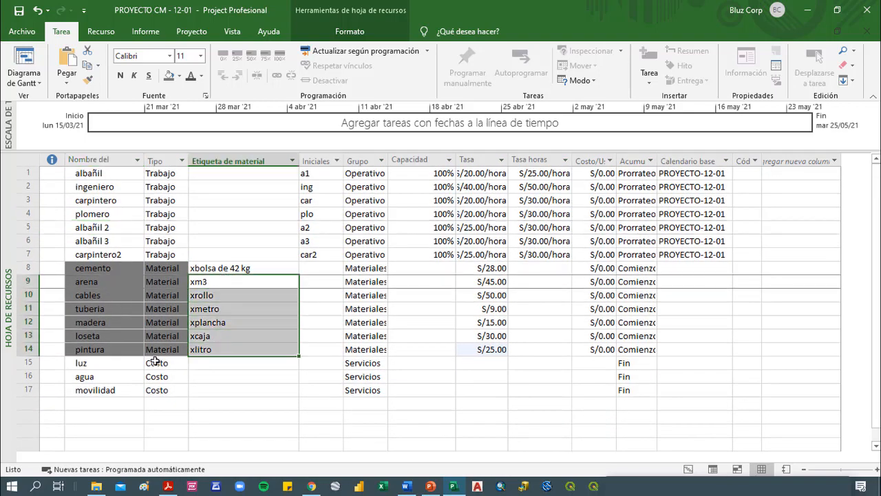
{"action": "scroll", "coordinate": [156, 361], "scroll_direction": "down", "scroll_amount": 1}
{"action": "scroll", "coordinate": [156, 361], "scroll_direction": "up", "scroll_amount": 1}
{"action": "left_click", "coordinate": [333, 268]}
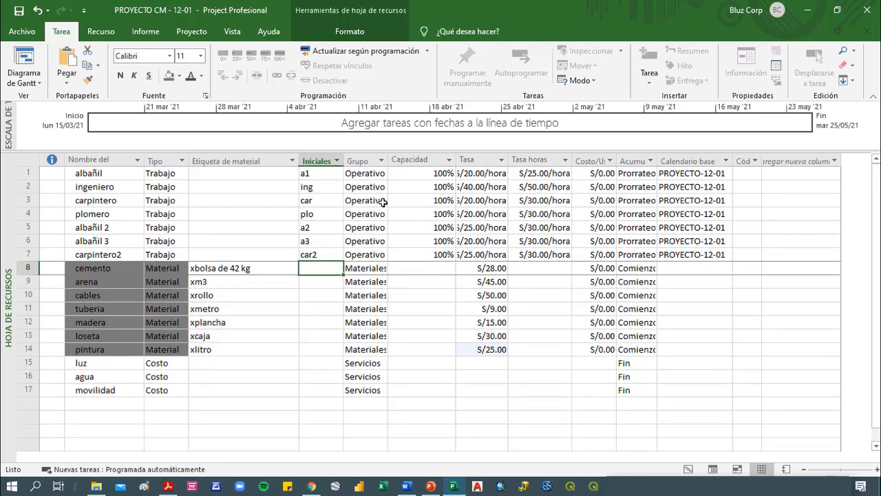
{"action": "left_click_drag", "start_coordinate": [389, 159], "coordinate": [405, 160]}
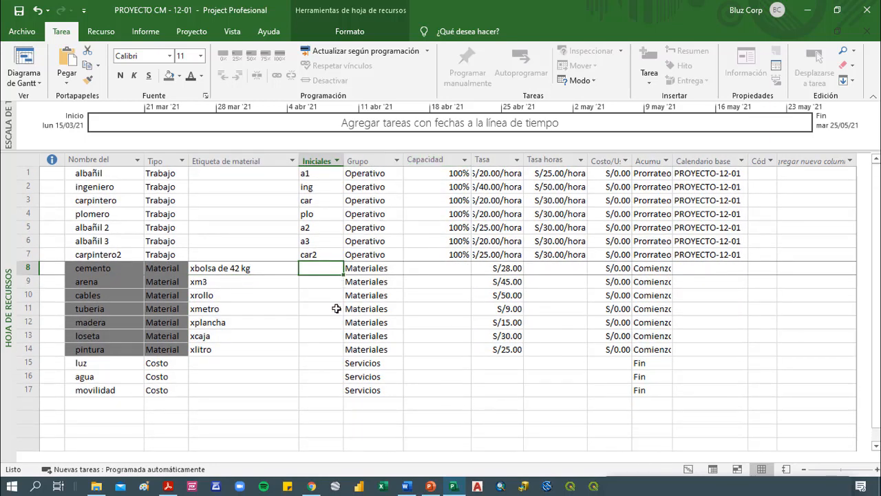
{"action": "left_click", "coordinate": [227, 323]}
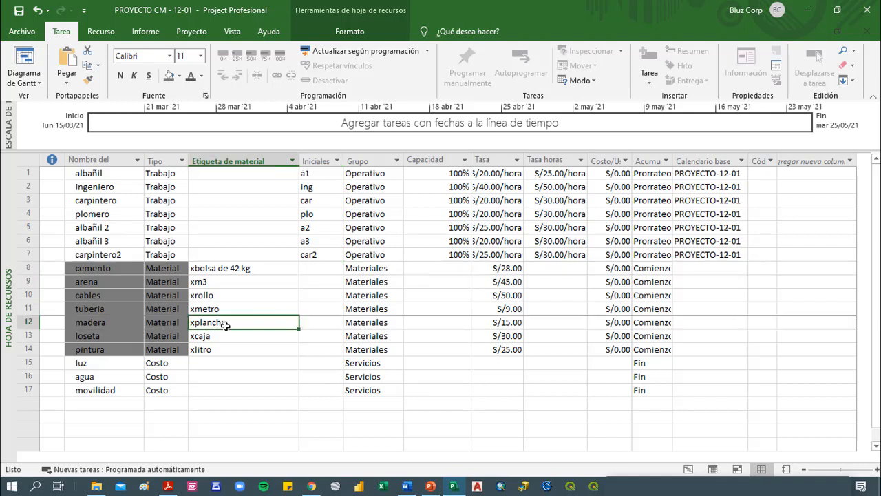
Shade the names of the work resources from albañil through carpintero2 with a light orange background
{"action": "left_click_drag", "start_coordinate": [99, 254], "coordinate": [97, 174]}
{"action": "left_click", "coordinate": [179, 75]}
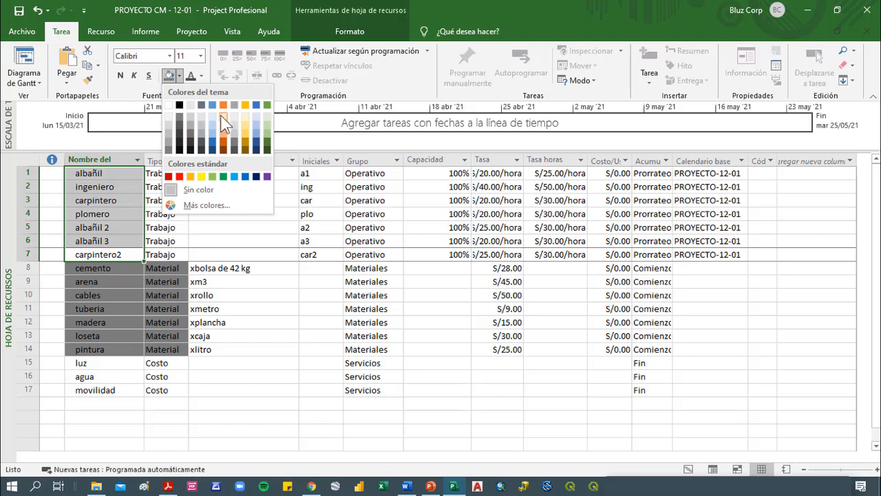
{"action": "left_click", "coordinate": [223, 117]}
Shade the names of the cost resources luz, agua and movilidad with a green background
{"action": "left_click", "coordinate": [131, 390]}
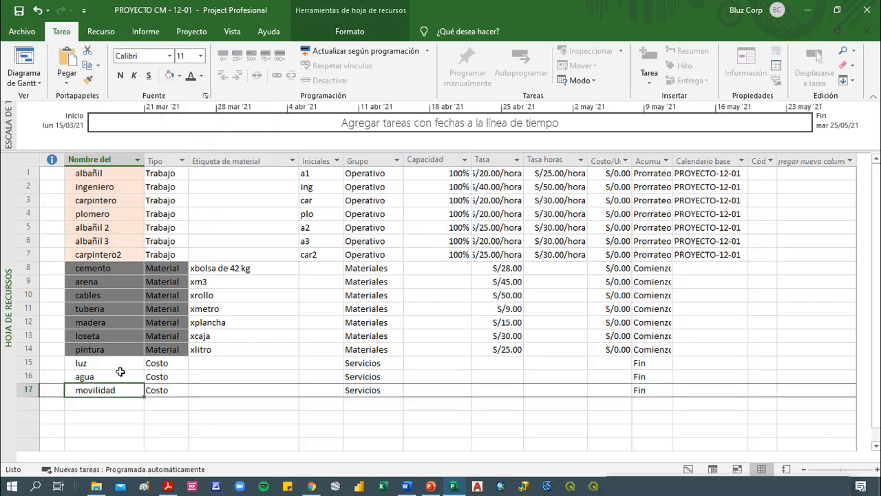
{"action": "left_click_drag", "start_coordinate": [120, 372], "coordinate": [118, 362]}
{"action": "left_click", "coordinate": [179, 76]}
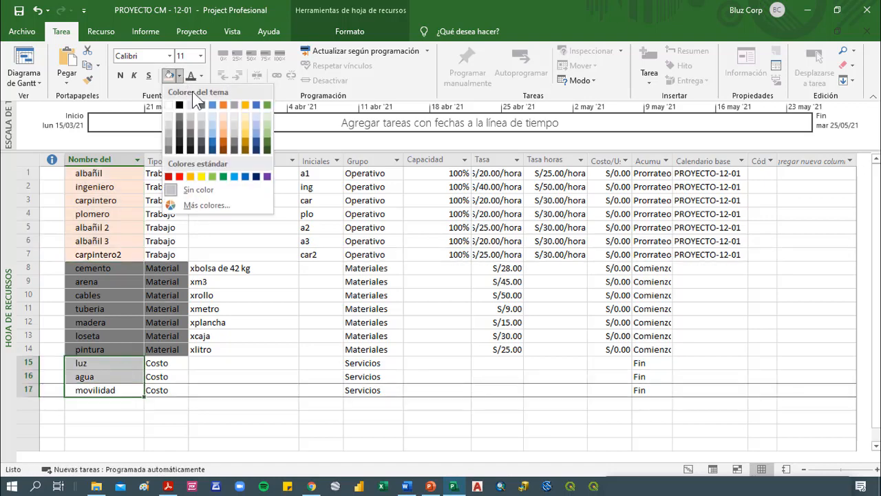
{"action": "left_click", "coordinate": [267, 137]}
{"action": "left_click", "coordinate": [258, 254]}
{"action": "left_click", "coordinate": [159, 240]}
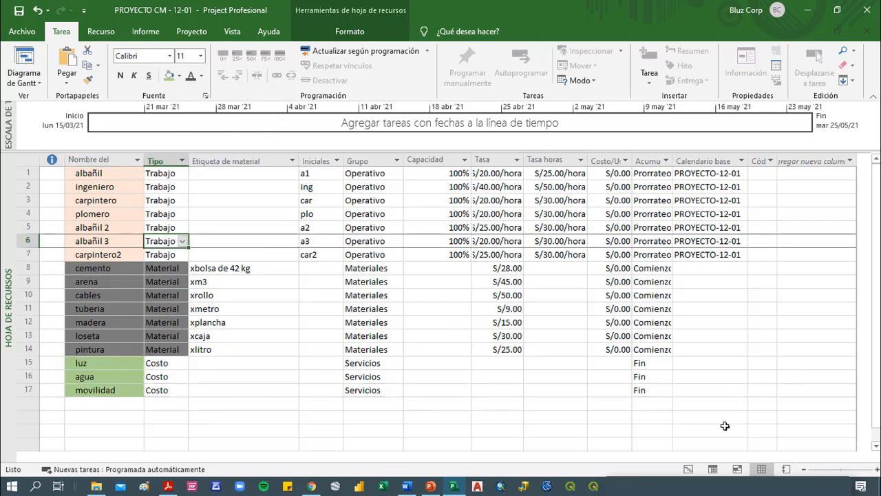
Show the Gantt chart with the task table widened to reveal Nombres de los recursos, and narrow the Predecesoras column
{"action": "left_click", "coordinate": [689, 468]}
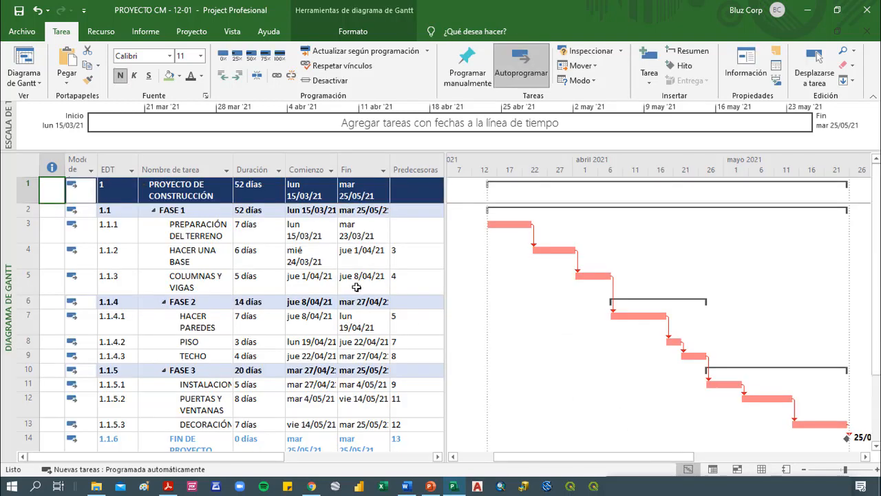
{"action": "left_click_drag", "start_coordinate": [442, 163], "coordinate": [558, 178]}
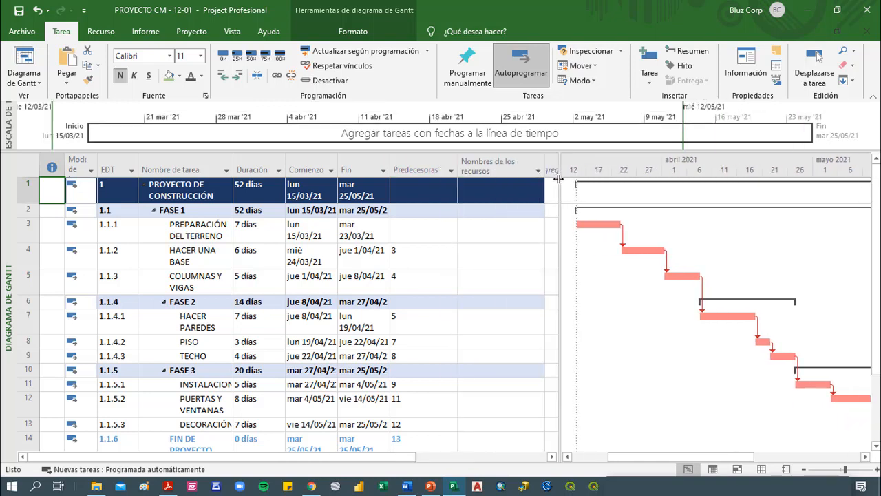
{"action": "left_click_drag", "start_coordinate": [459, 168], "coordinate": [415, 171]}
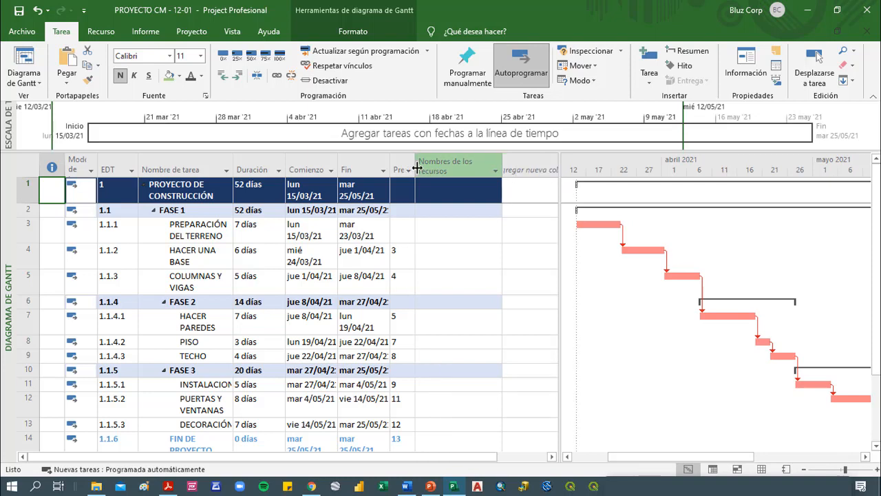
{"action": "left_click_drag", "start_coordinate": [558, 163], "coordinate": [509, 165]}
Zoom the Gantt timescale to fit the complete project
{"action": "right_click", "coordinate": [576, 168]}
{"action": "left_click", "coordinate": [628, 194]}
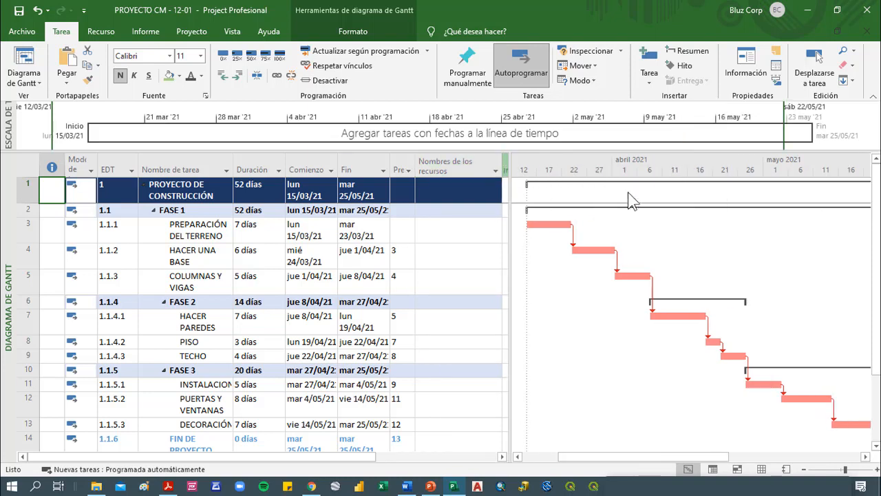
{"action": "left_click", "coordinate": [390, 262]}
{"action": "left_click", "coordinate": [460, 302]}
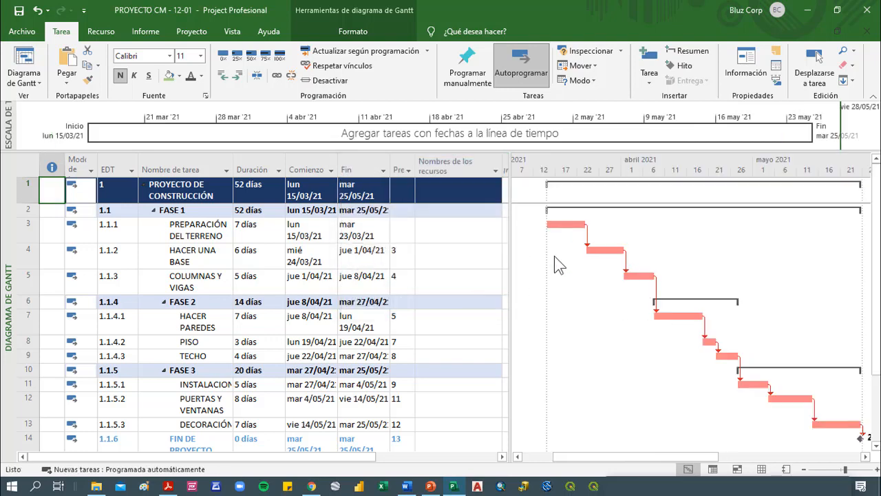
Assign the resources albañil and ingeniero to the task PREPARACIÓN DEL TERRENO
{"action": "left_click", "coordinate": [170, 232]}
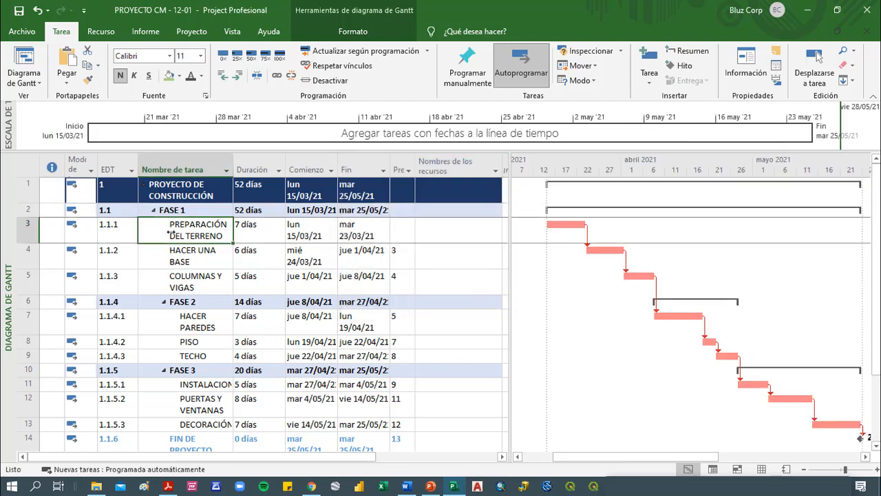
{"action": "left_click", "coordinate": [458, 232]}
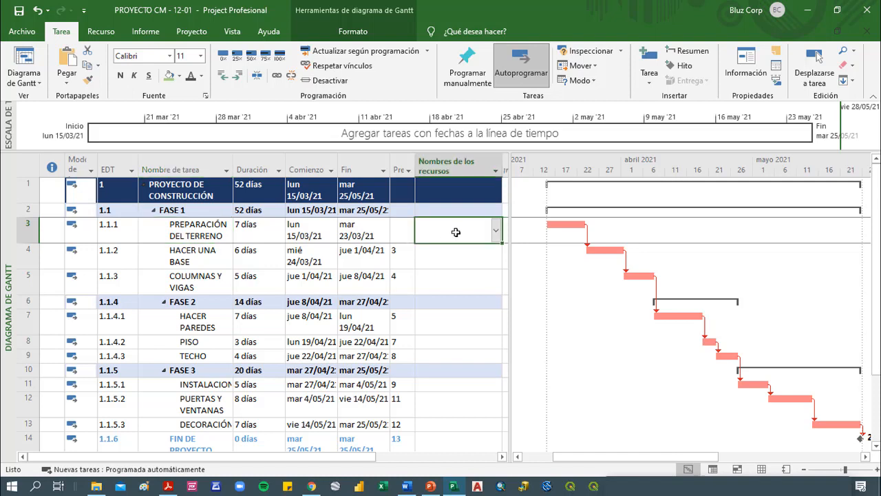
{"action": "left_click", "coordinate": [496, 231]}
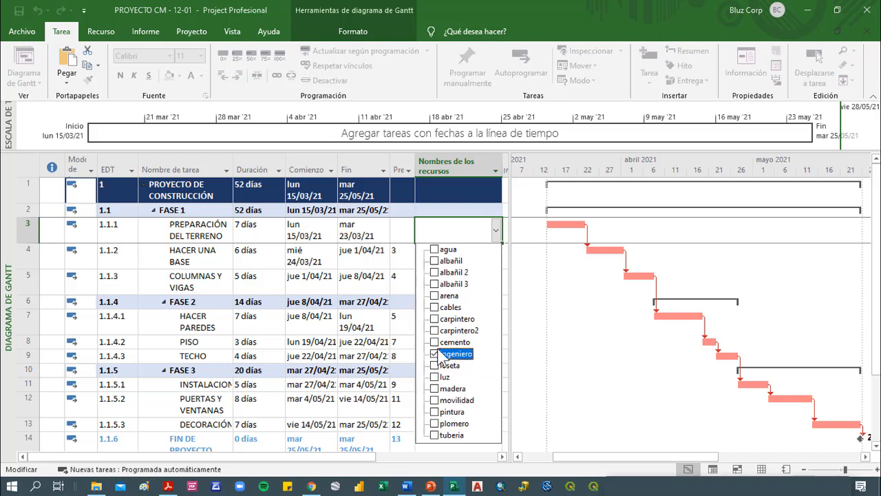
{"action": "left_click", "coordinate": [434, 261]}
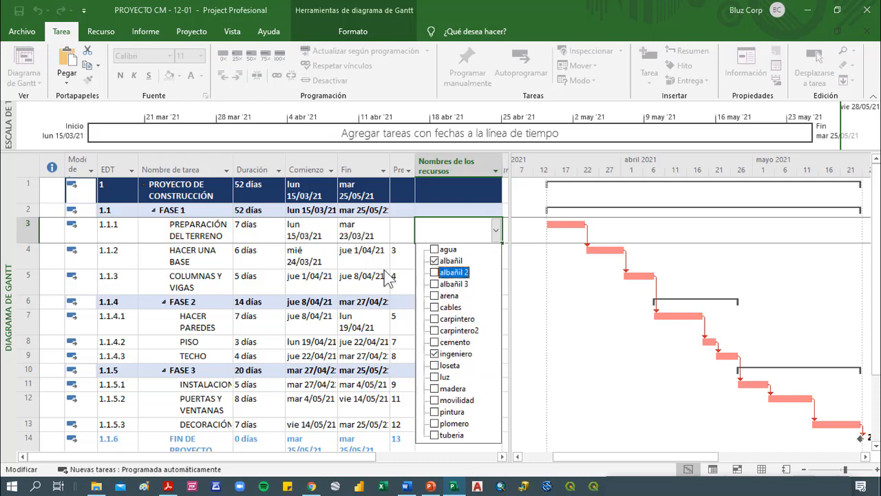
{"action": "left_click", "coordinate": [383, 262]}
Assign albañil 2, albañil 3, arena and cemento to the task HACER UNA BASE
{"action": "left_click", "coordinate": [455, 261]}
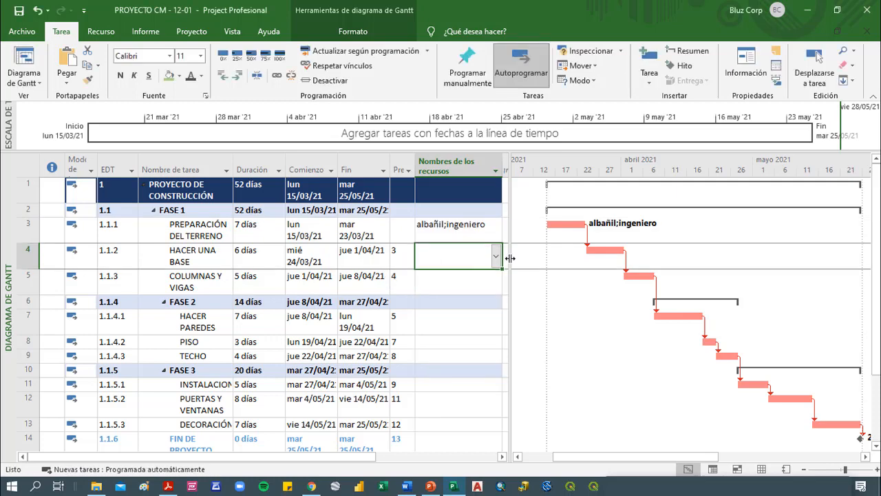
{"action": "left_click", "coordinate": [495, 256]}
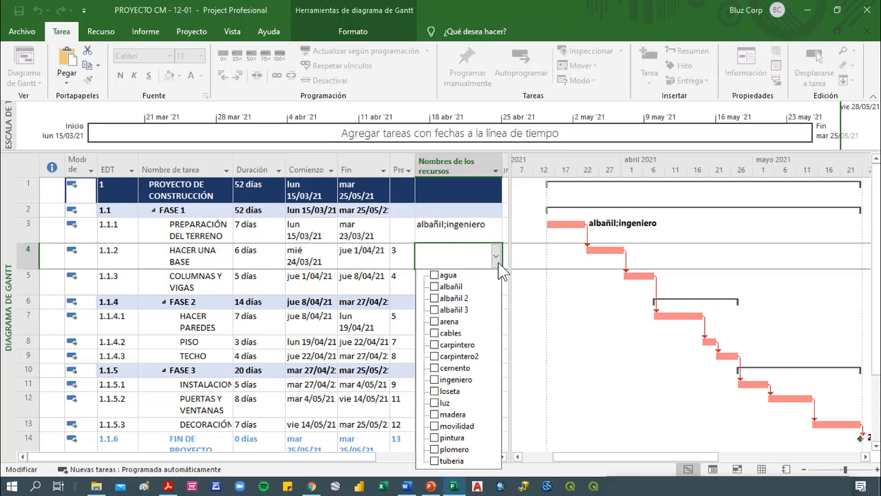
{"action": "left_click", "coordinate": [455, 300]}
{"action": "left_click", "coordinate": [446, 310]}
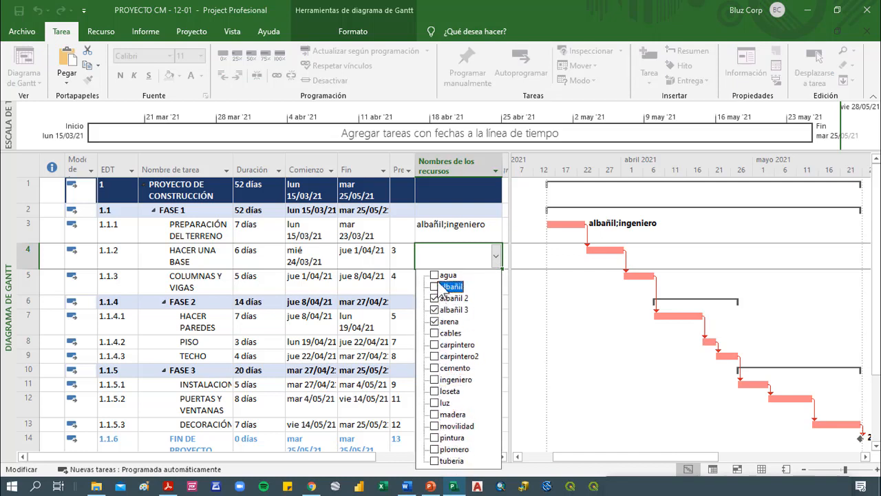
{"action": "left_click", "coordinate": [447, 368]}
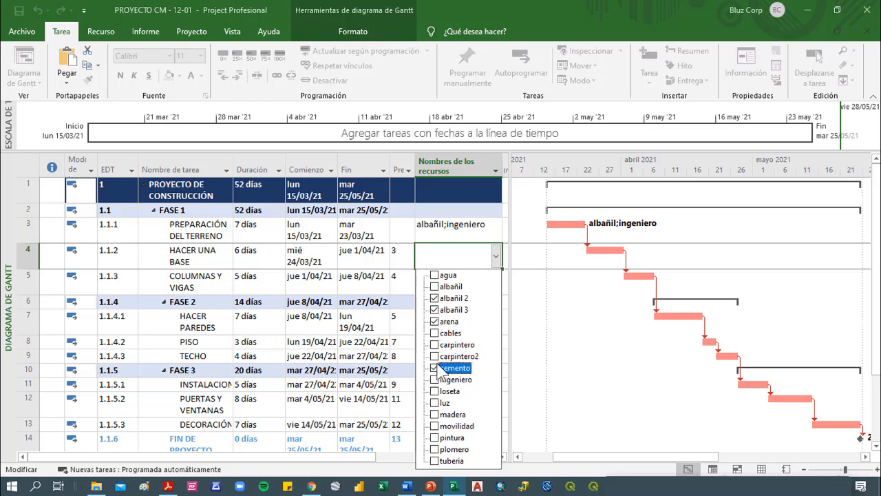
{"action": "key", "text": "Return"}
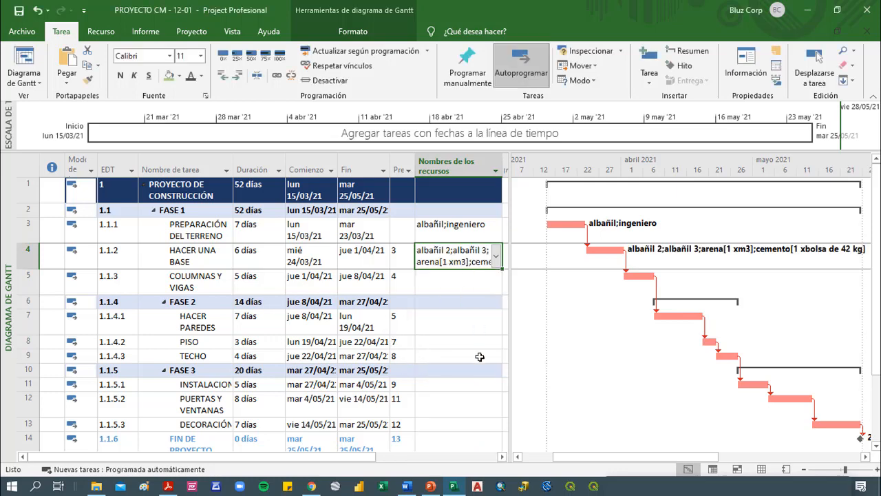
Assign the resources albañil and carpintero to the task COLUMNAS Y VIGAS
{"action": "left_click", "coordinate": [470, 293]}
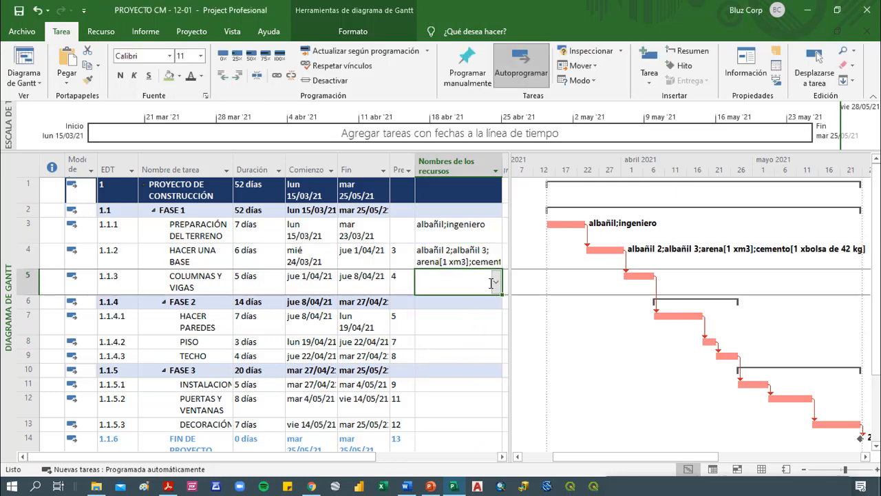
{"action": "left_click", "coordinate": [497, 286]}
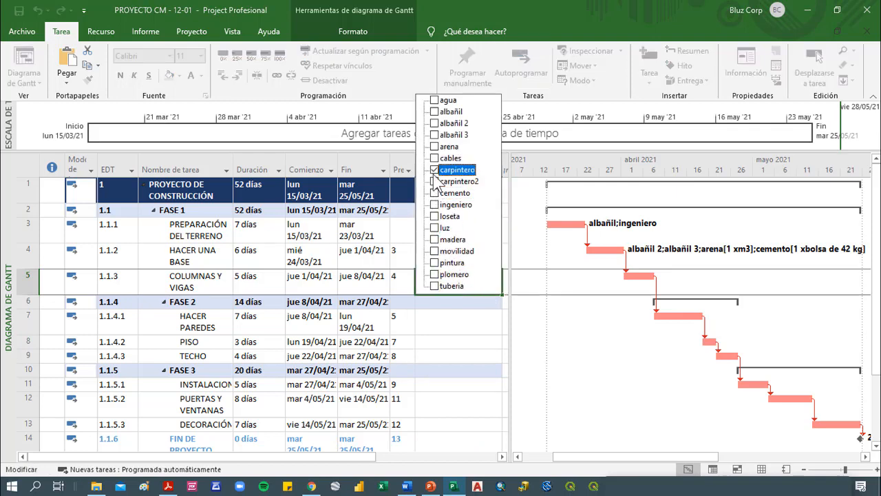
{"action": "left_click", "coordinate": [449, 111]}
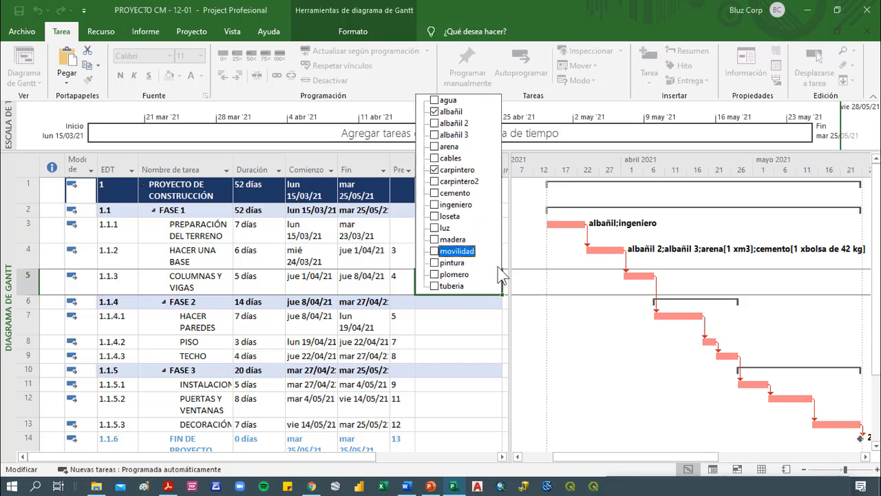
{"action": "left_click", "coordinate": [497, 269]}
Assign the resources albañil, albañil 3, arena and cemento to the task HACER PAREDES
{"action": "left_click", "coordinate": [458, 315]}
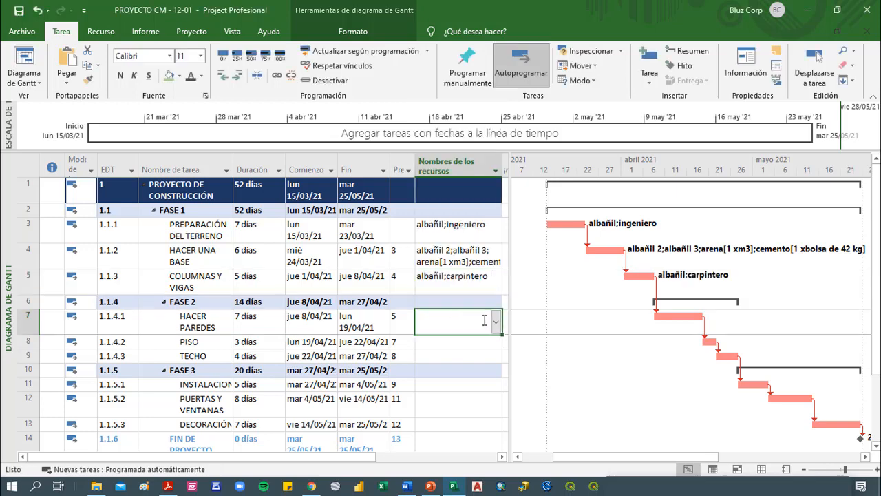
{"action": "left_click", "coordinate": [495, 322]}
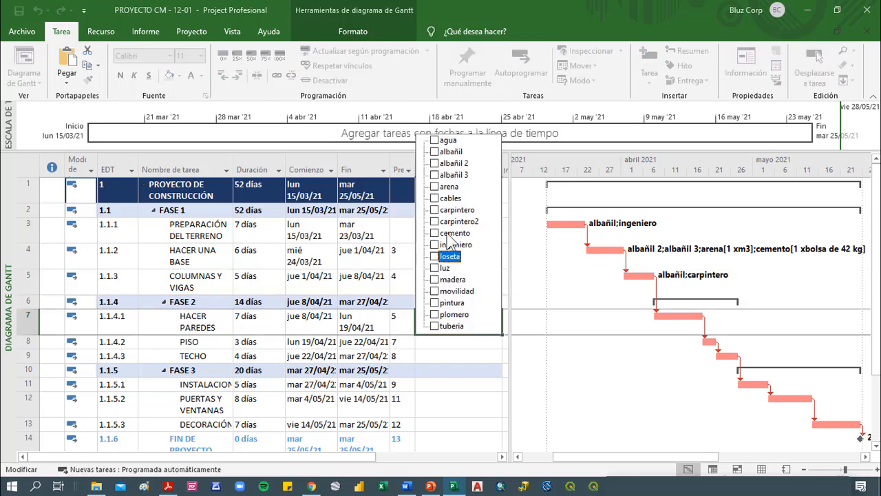
{"action": "left_click", "coordinate": [456, 150]}
{"action": "left_click", "coordinate": [457, 174]}
{"action": "left_click", "coordinate": [455, 186]}
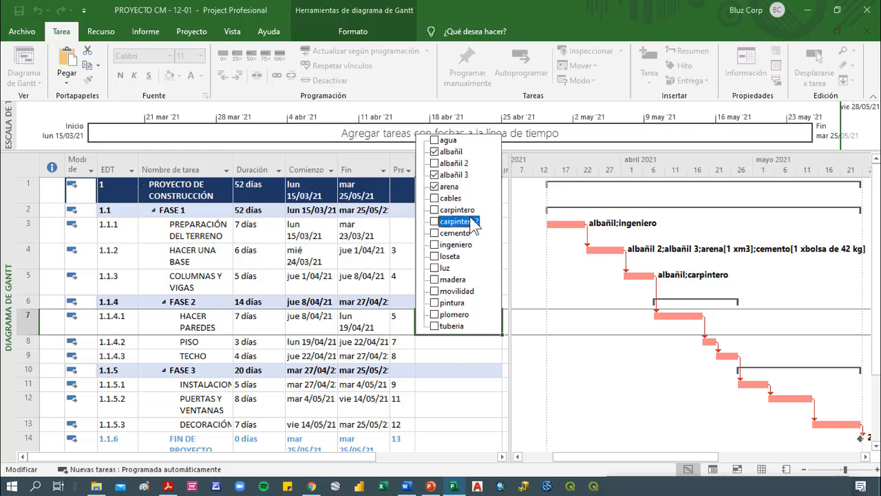
{"action": "left_click", "coordinate": [455, 233]}
{"action": "left_click", "coordinate": [433, 386]}
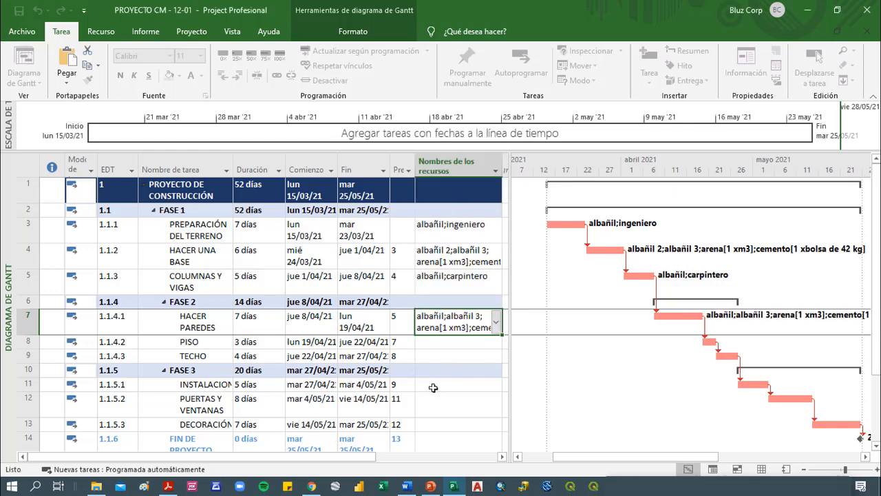
Assign the resources carpintero, loseta and cemento to the task PISO
{"action": "left_click", "coordinate": [470, 340]}
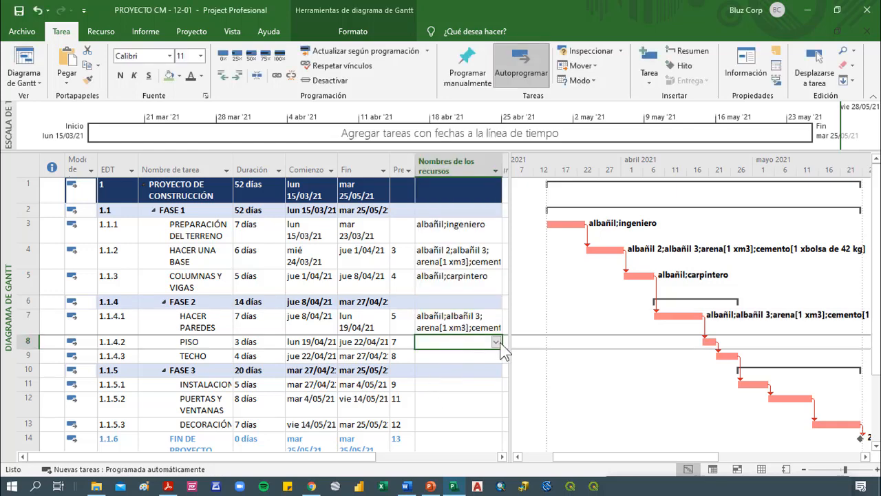
{"action": "left_click", "coordinate": [497, 342]}
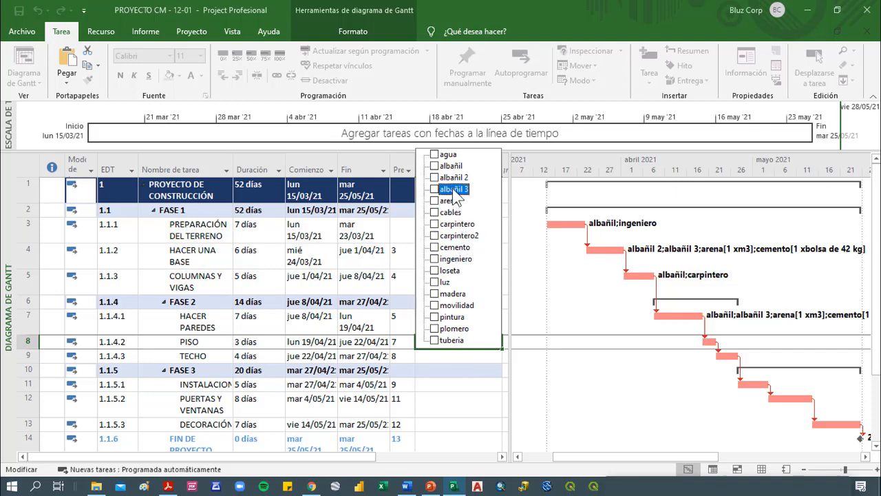
{"action": "left_click", "coordinate": [460, 225]}
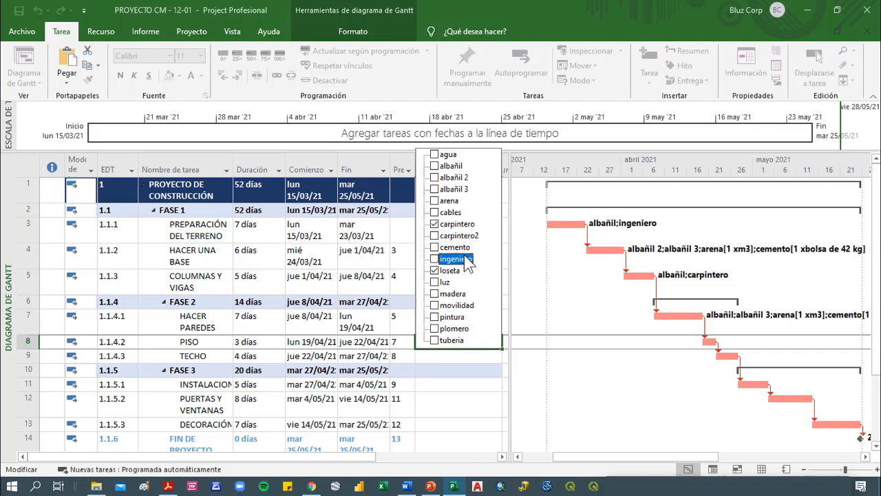
{"action": "left_click", "coordinate": [455, 247]}
{"action": "left_click", "coordinate": [473, 363]}
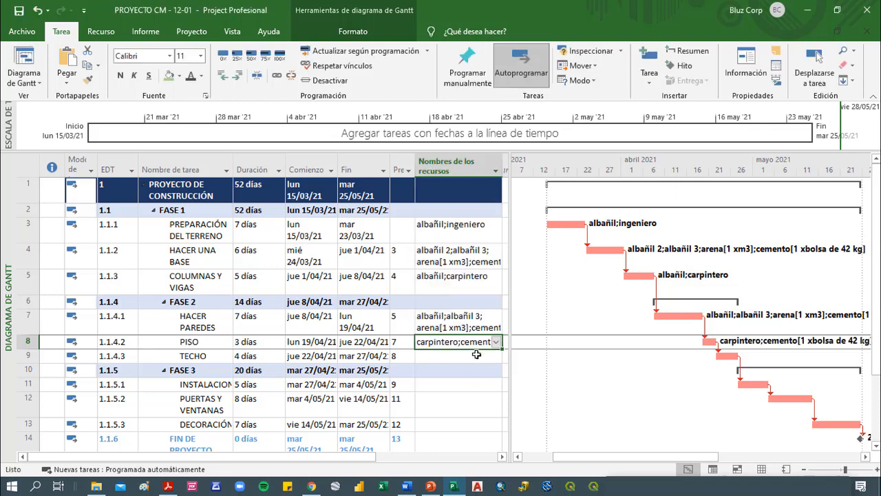
Assign albañil, albañil 2, albañil 3, arena, cemento, ingeniero and madera to the task TECHO
{"action": "left_click", "coordinate": [474, 353]}
{"action": "left_click", "coordinate": [500, 352]}
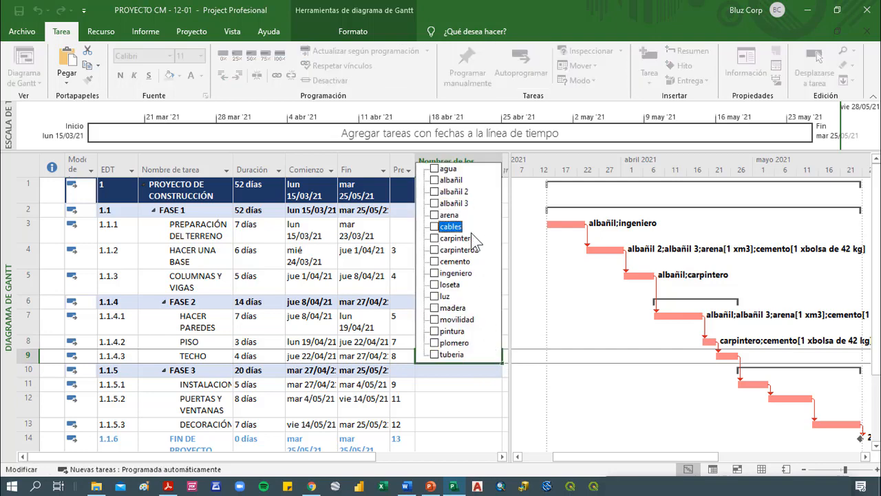
{"action": "left_click", "coordinate": [482, 273]}
{"action": "left_click", "coordinate": [473, 204]}
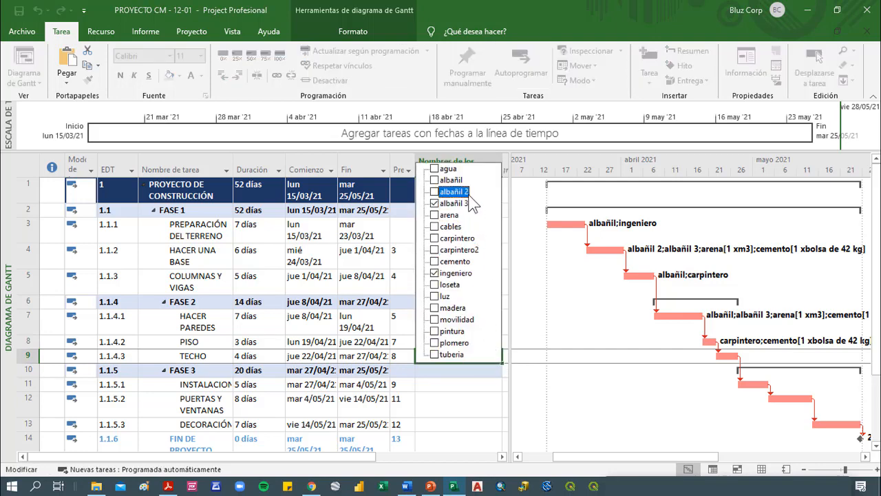
{"action": "left_click", "coordinate": [471, 192]}
{"action": "left_click", "coordinate": [468, 181]}
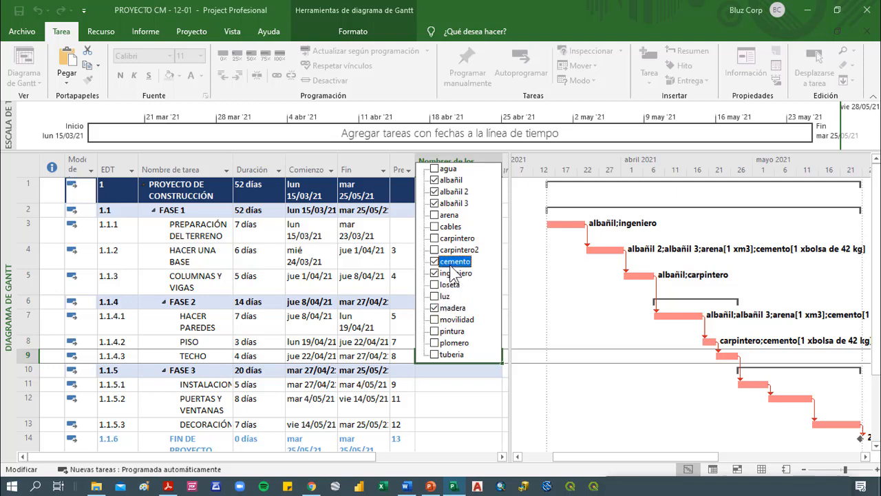
{"action": "left_click", "coordinate": [450, 216]}
{"action": "left_click", "coordinate": [474, 425]}
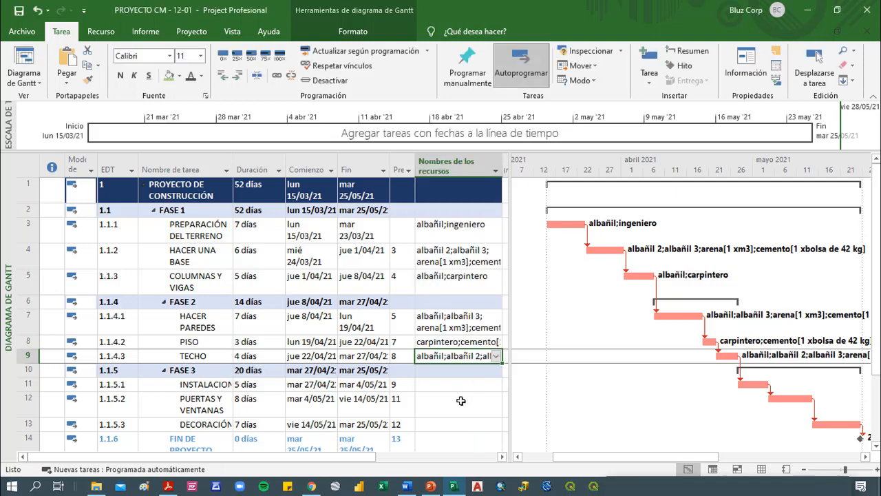
Assign the resources tuberia and plomero to the installation task 1.1.5.1 in FASE 3
{"action": "left_click", "coordinate": [466, 385]}
{"action": "left_click", "coordinate": [496, 384]}
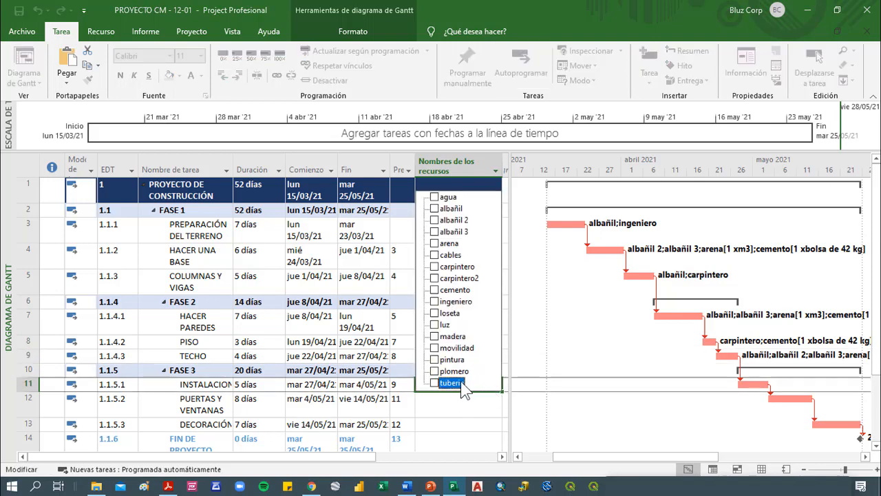
{"action": "left_click", "coordinate": [462, 386]}
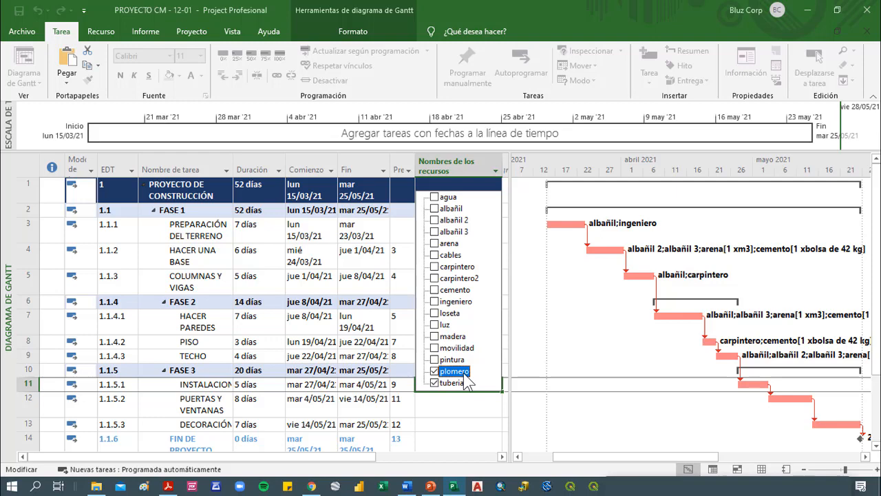
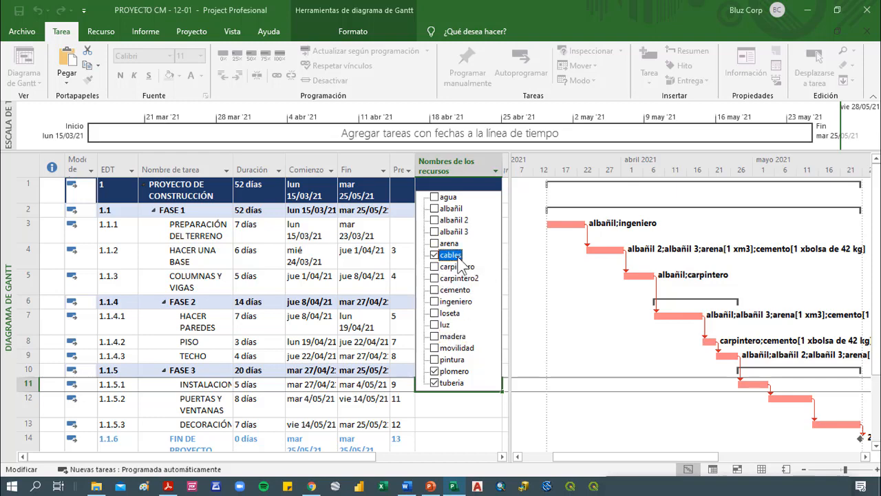
Assign the resources carpintero, carpintero2 and madera to the task PUERTAS Y VENTANAS
{"action": "left_click", "coordinate": [474, 410]}
{"action": "left_click", "coordinate": [475, 403]}
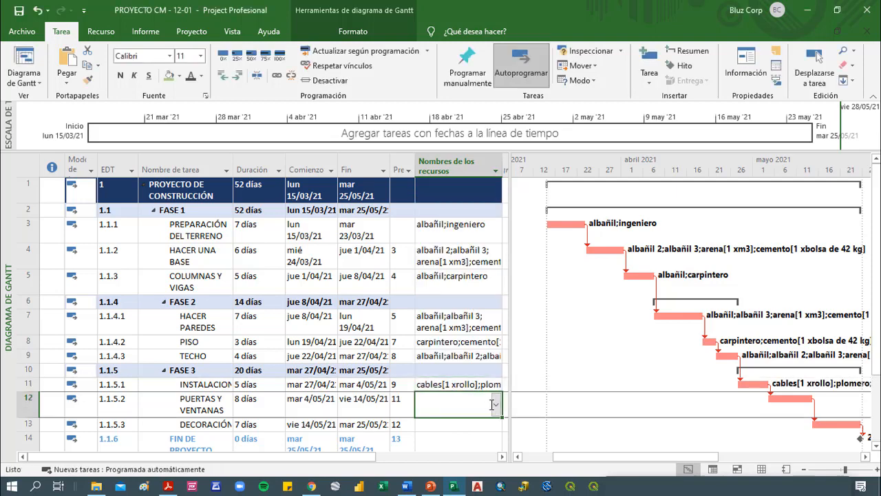
{"action": "left_click", "coordinate": [496, 406]}
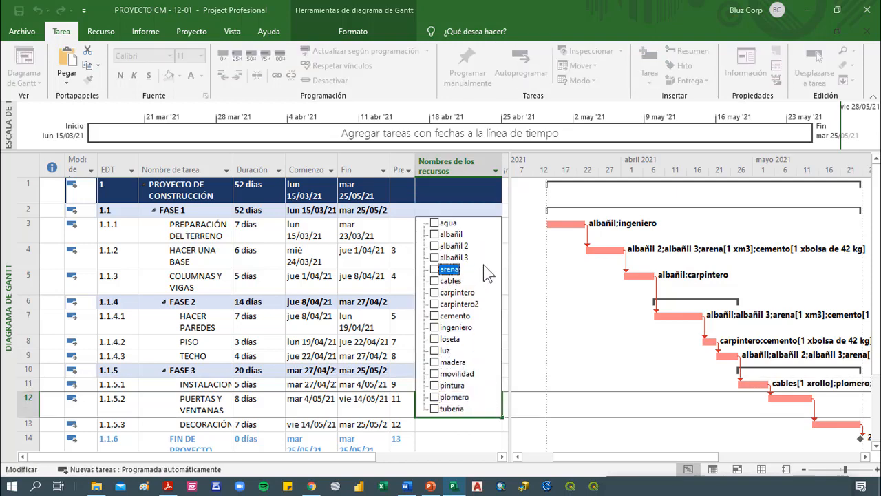
{"action": "left_click", "coordinate": [485, 304]}
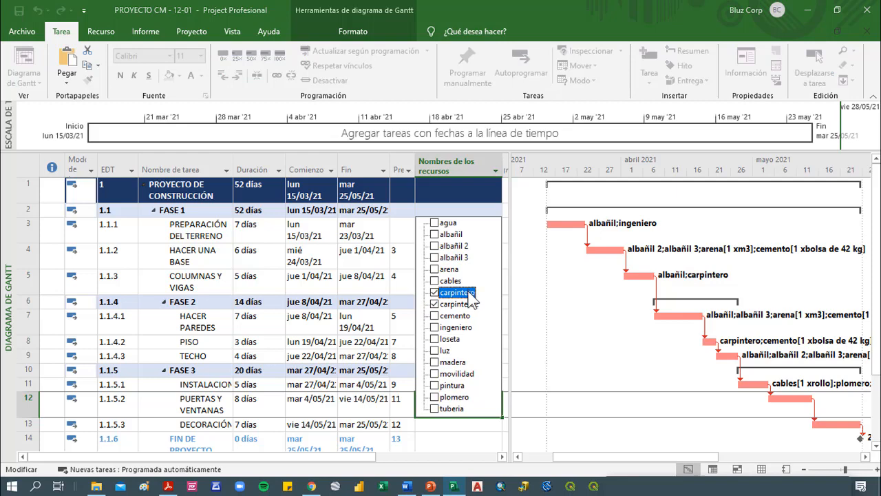
{"action": "left_click", "coordinate": [463, 363]}
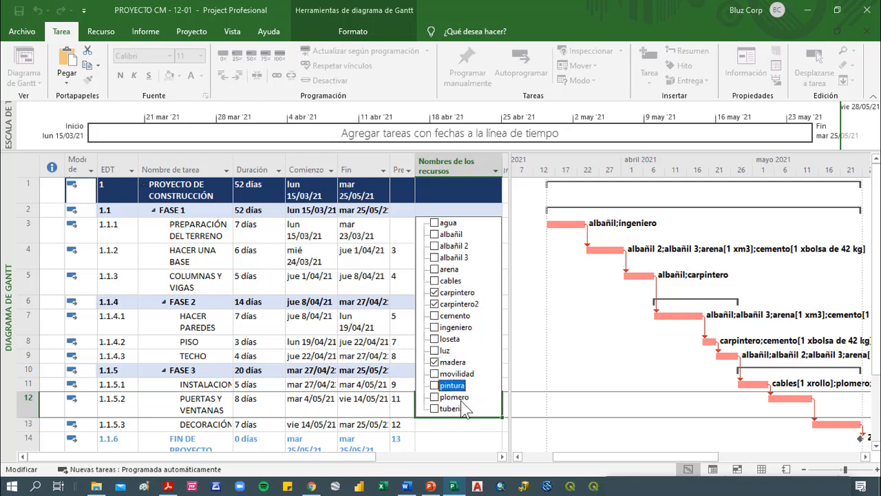
{"action": "left_click", "coordinate": [464, 440]}
Assign the resources albañil 2 and pintura to the task DECORACIÓN in FASE 3
{"action": "left_click", "coordinate": [467, 425]}
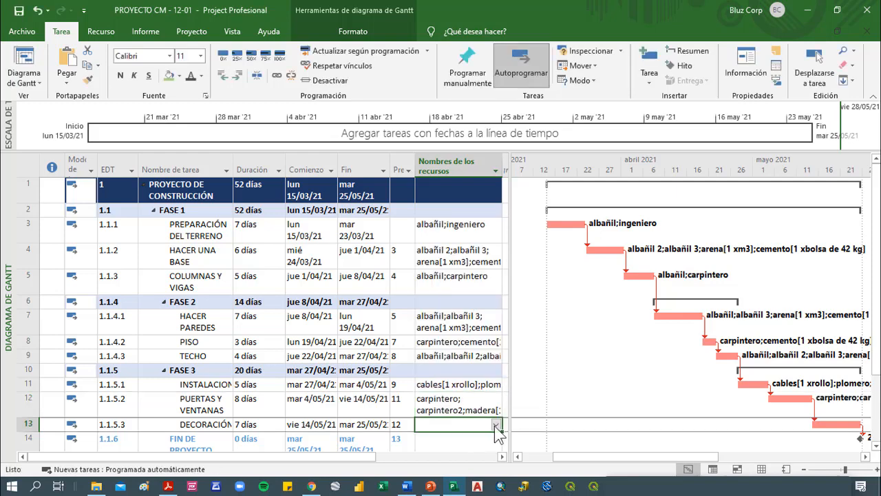
{"action": "left_click", "coordinate": [497, 426]}
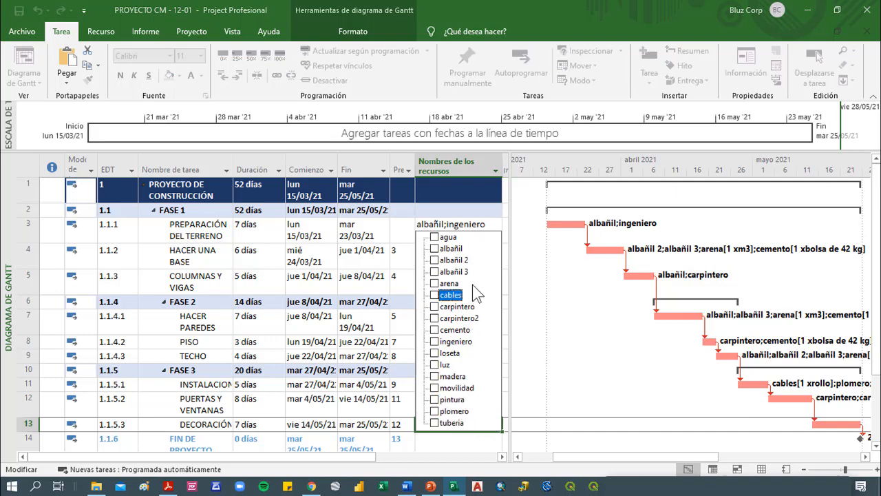
{"action": "left_click", "coordinate": [453, 260]}
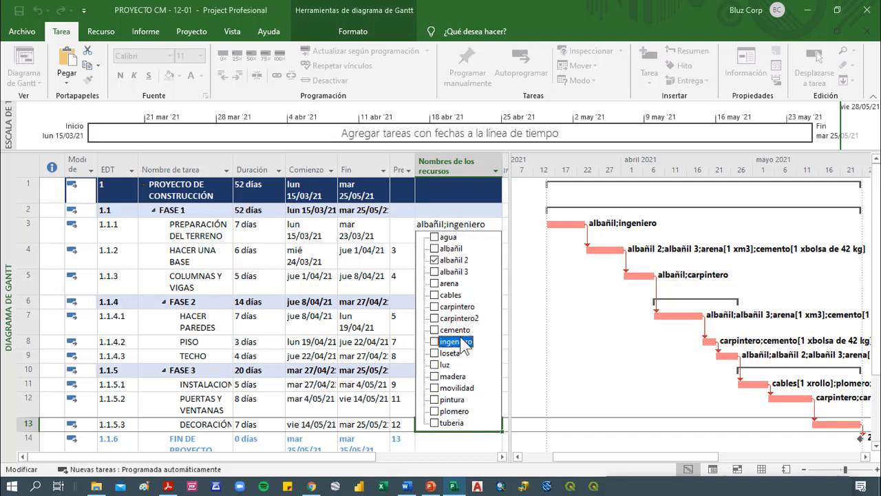
{"action": "left_click", "coordinate": [447, 399]}
{"action": "left_click", "coordinate": [381, 394]}
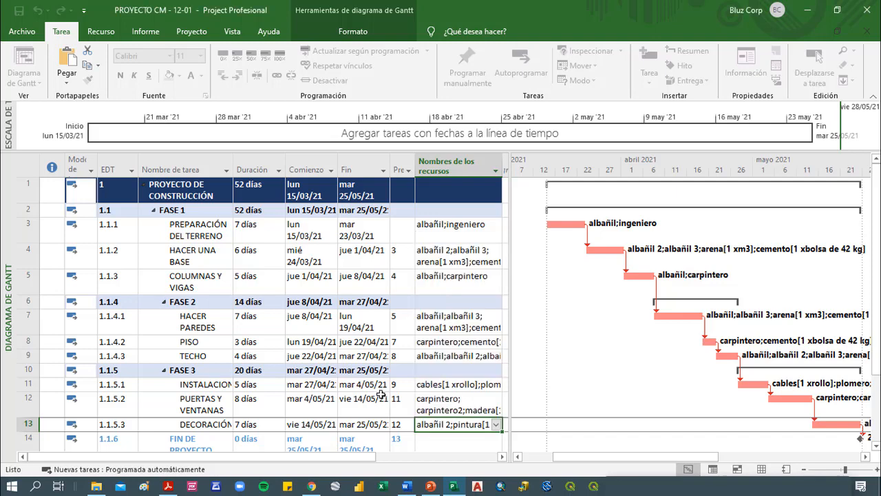
Assign the resources agua, luz and movilidad to the milestone FIN DE PROYECTO
{"action": "scroll", "coordinate": [427, 355], "scroll_direction": "down", "scroll_amount": 2}
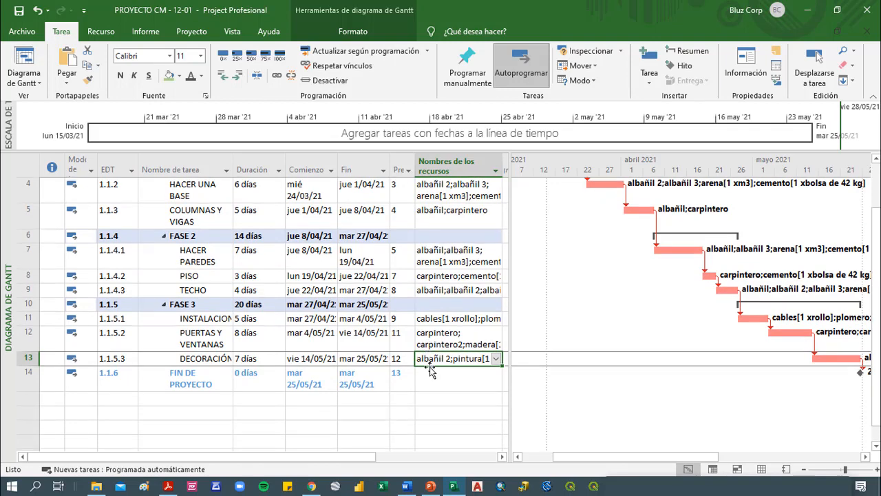
{"action": "left_click", "coordinate": [433, 379]}
{"action": "left_click", "coordinate": [496, 375]}
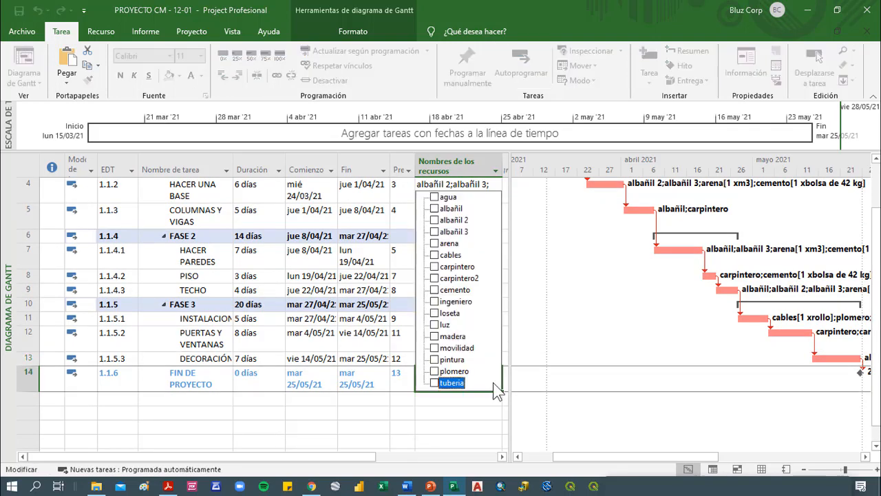
{"action": "left_click", "coordinate": [451, 325]}
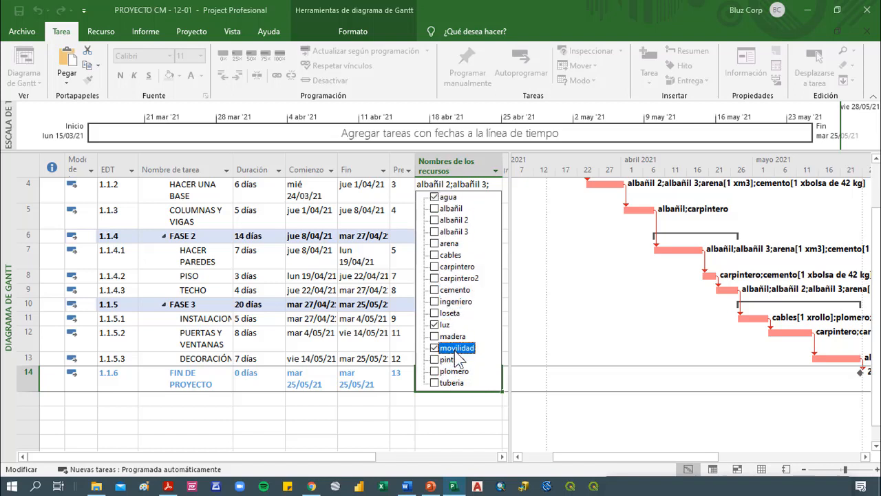
{"action": "left_click", "coordinate": [455, 350]}
{"action": "left_click", "coordinate": [448, 423]}
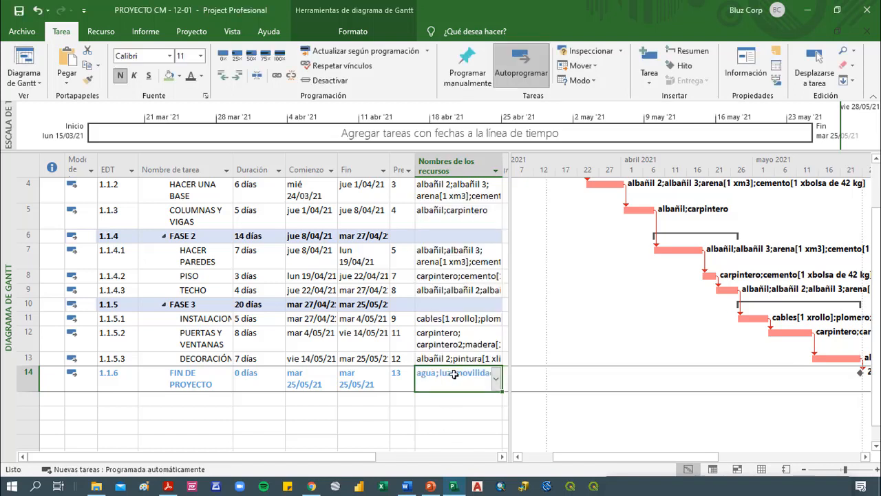
Review the resources assigned to TECHO, PREPARACIÓN DEL TERRENO, HACER UNA BASE and PUERTAS Y VENTANAS, including the duration of PUERTAS Y VENTANAS
{"action": "scroll", "coordinate": [454, 374], "scroll_direction": "up", "scroll_amount": 1}
{"action": "left_click", "coordinate": [451, 355]}
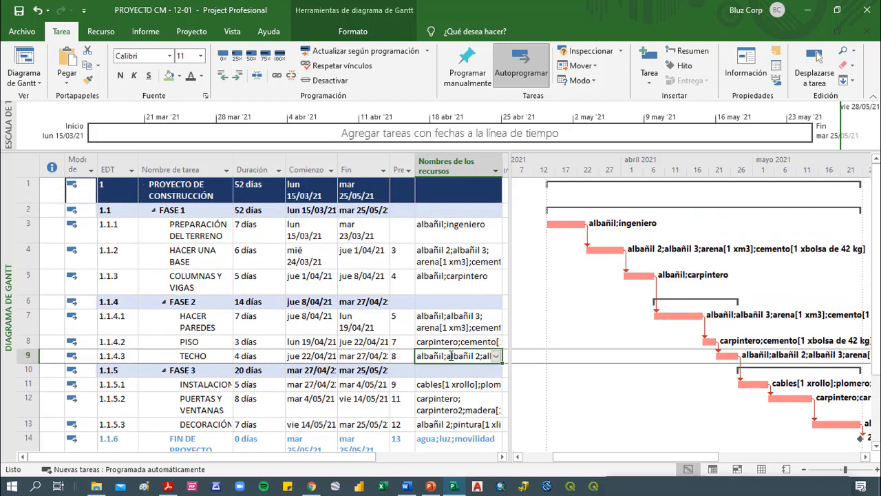
{"action": "left_click", "coordinate": [468, 234]}
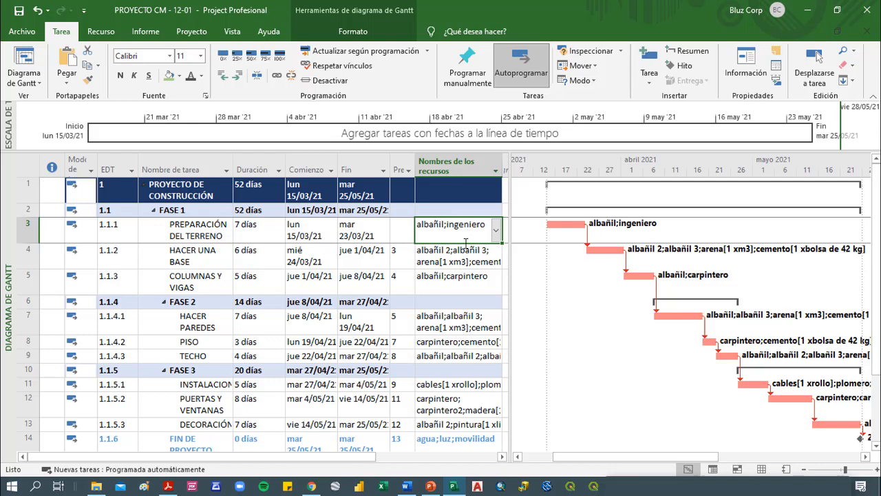
{"action": "left_click", "coordinate": [443, 262]}
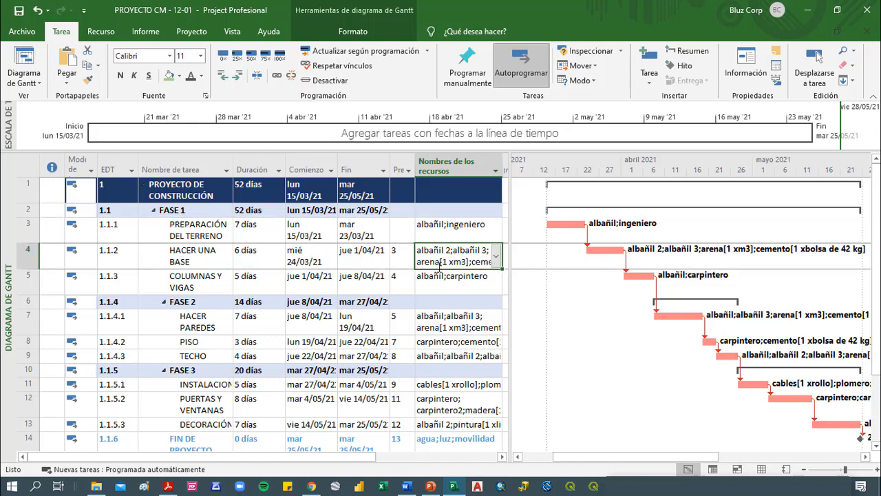
{"action": "left_click", "coordinate": [449, 409]}
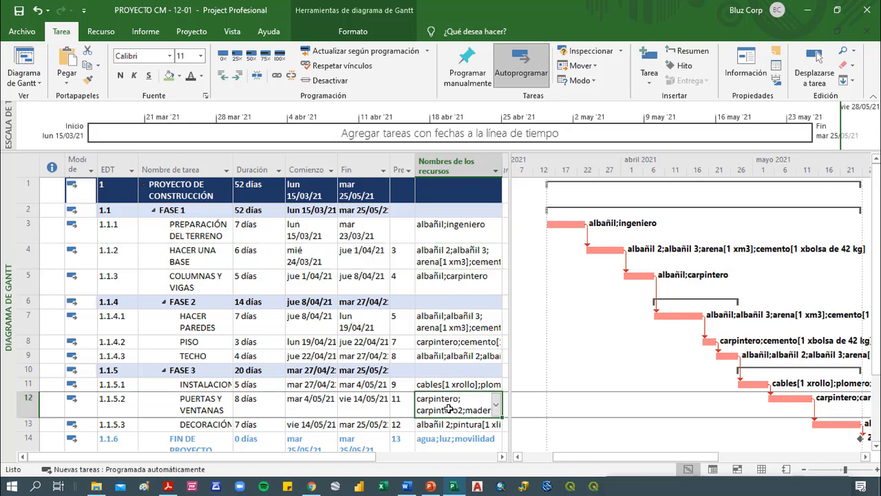
{"action": "left_click", "coordinate": [260, 405]}
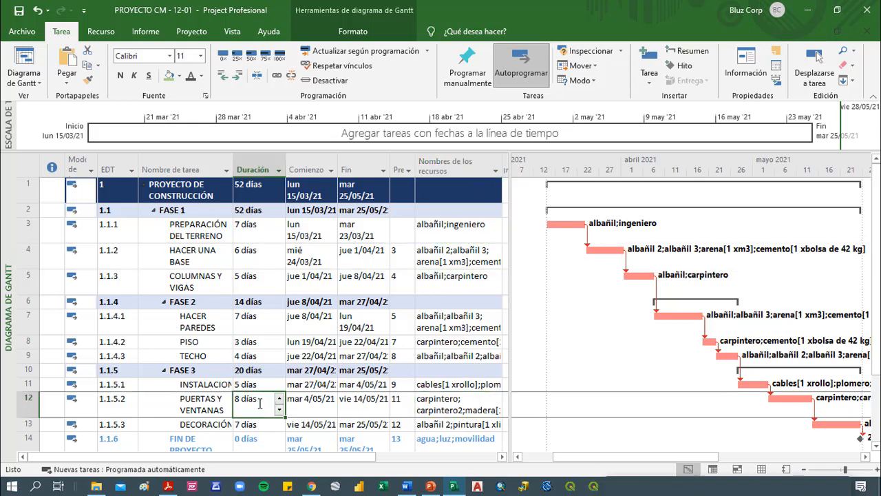
{"action": "left_click", "coordinate": [449, 407]}
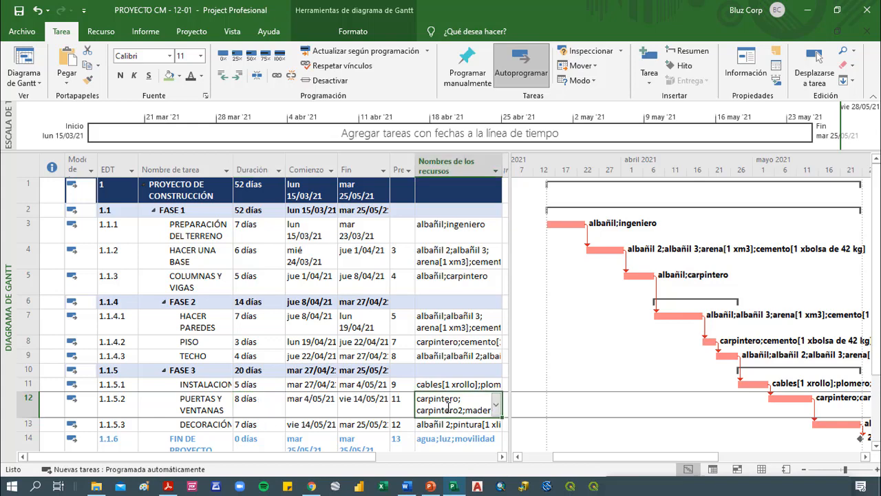
{"action": "left_click", "coordinate": [457, 255]}
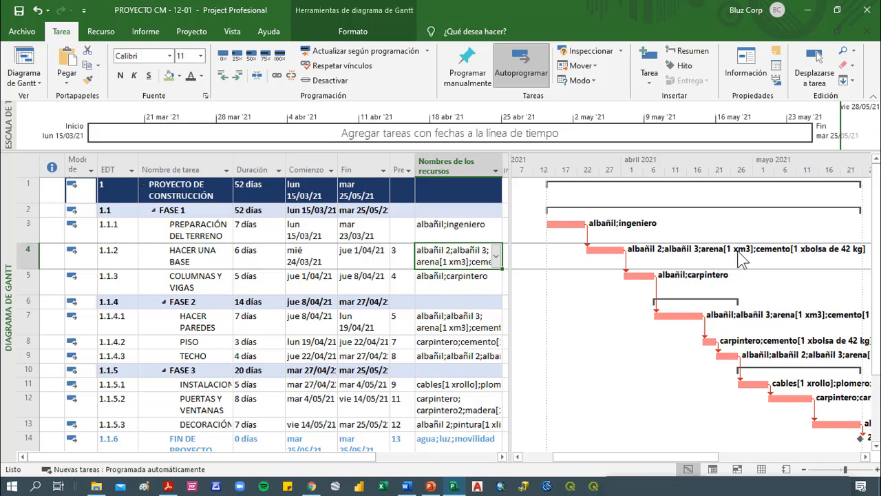
Set the units of arena to 10 xm3 in the resource assignments of the task HACER UNA BASE
{"action": "left_click", "coordinate": [198, 257]}
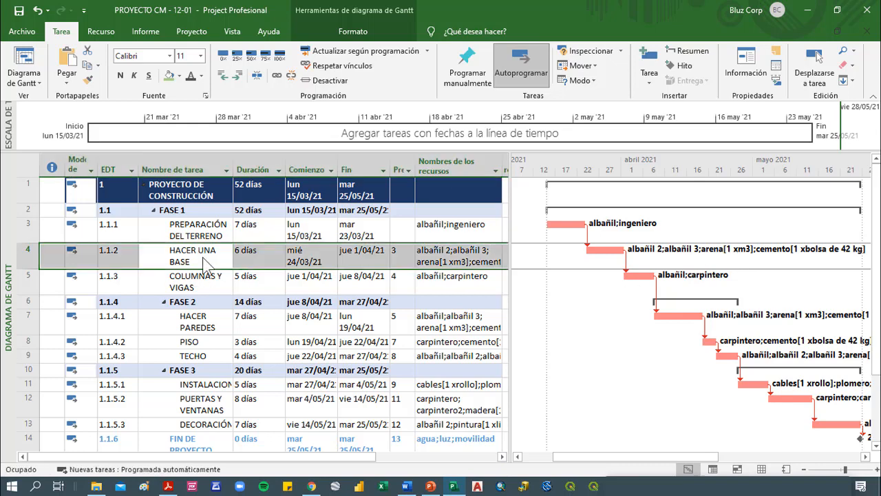
{"action": "double_click", "coordinate": [203, 264]}
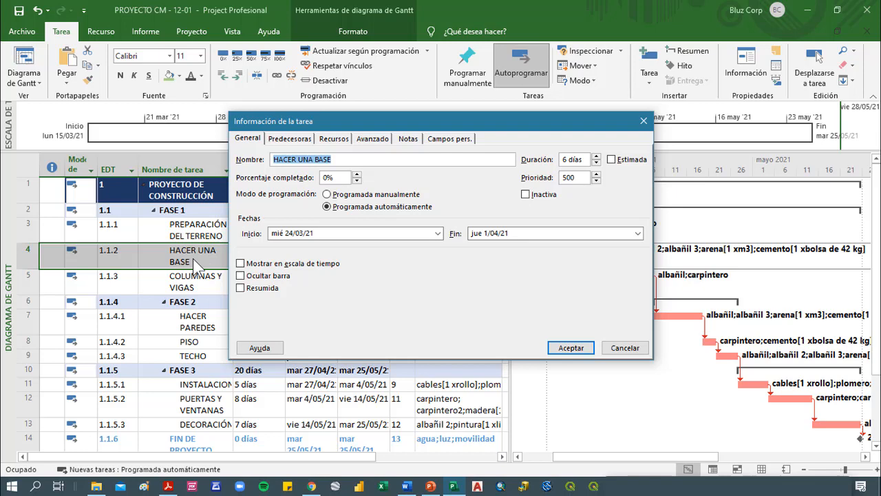
{"action": "left_click", "coordinate": [334, 138]}
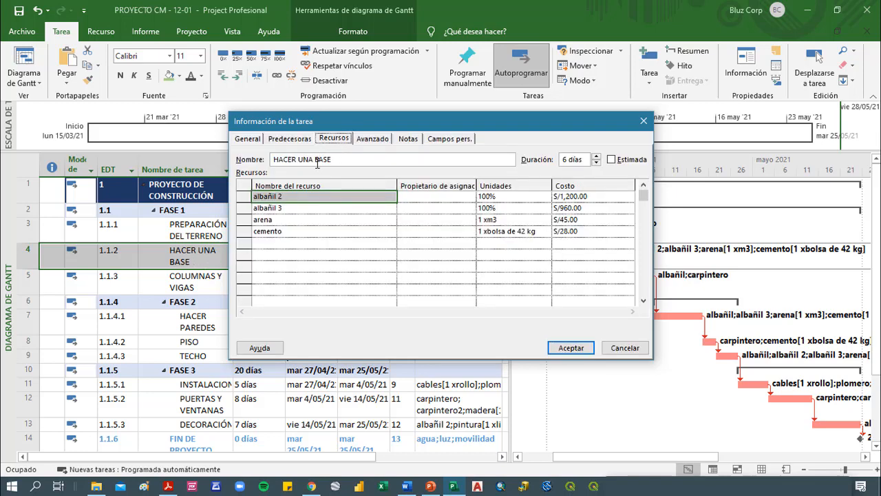
{"action": "left_click", "coordinate": [274, 231]}
{"action": "left_click", "coordinate": [303, 220]}
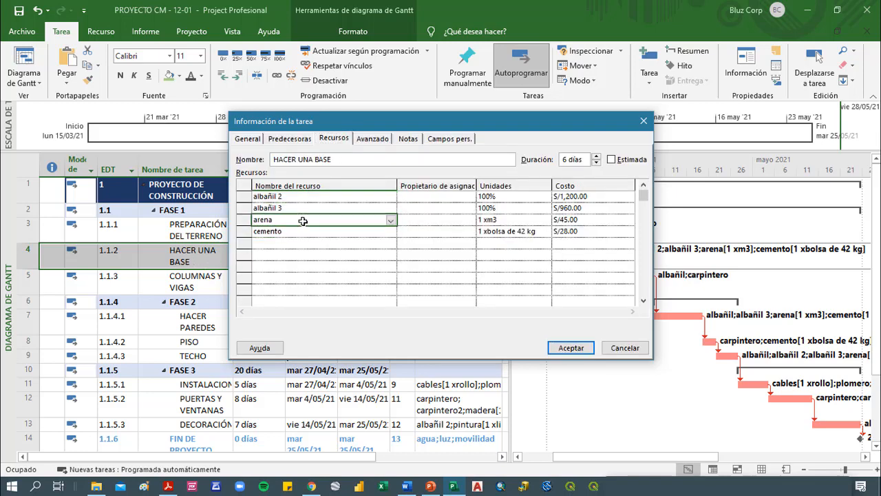
{"action": "left_click", "coordinate": [510, 219]}
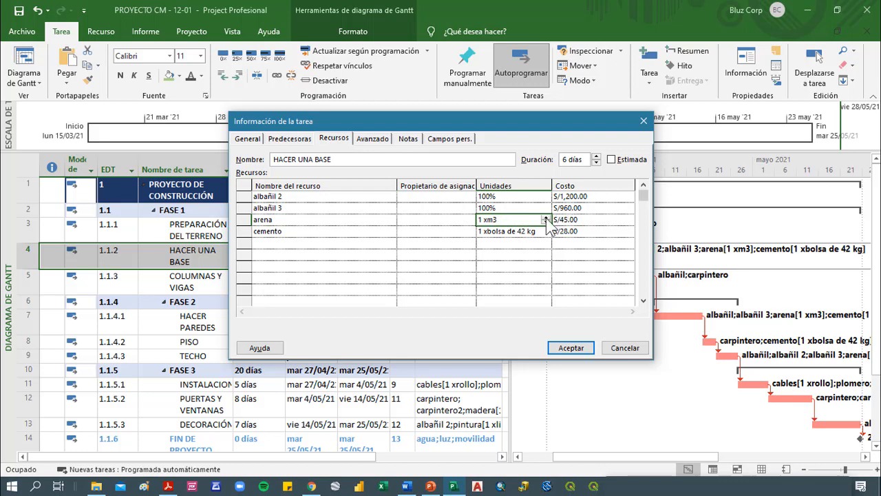
{"action": "left_click", "coordinate": [546, 217]}
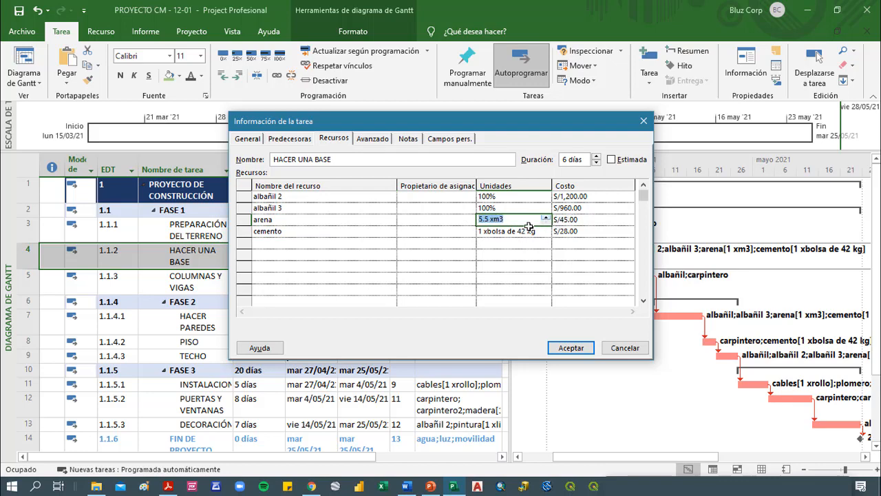
{"action": "type", "text": "10"}
{"action": "left_click", "coordinate": [534, 277]}
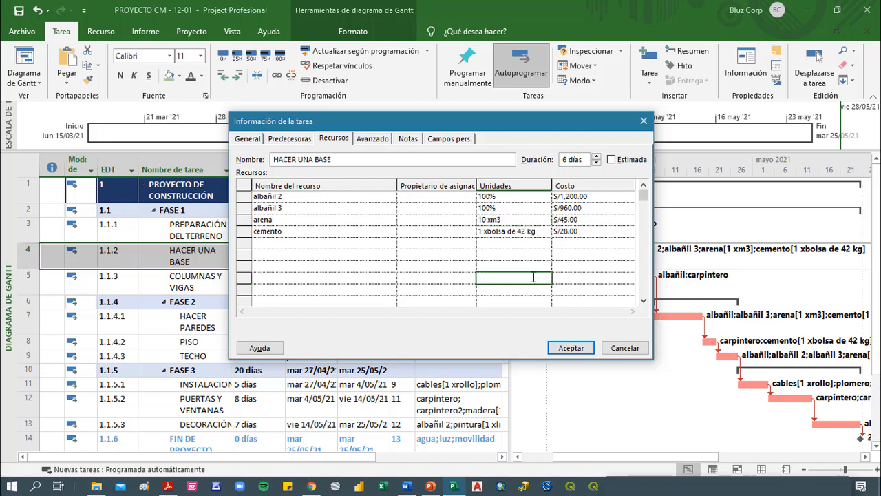
Set the units of cemento to 5 xbolsa de 42 kg for HACER UNA BASE and accept the task information
{"action": "left_click", "coordinate": [517, 233]}
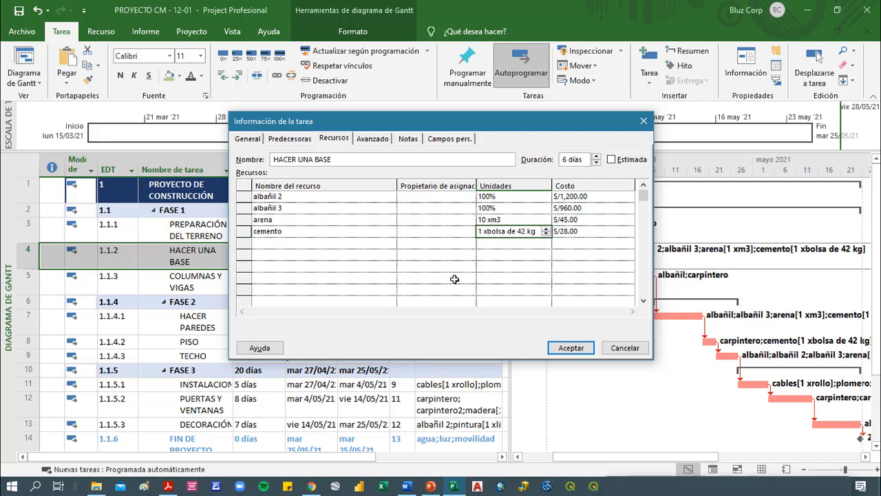
{"action": "type", "text": "5"}
{"action": "left_click", "coordinate": [521, 255]}
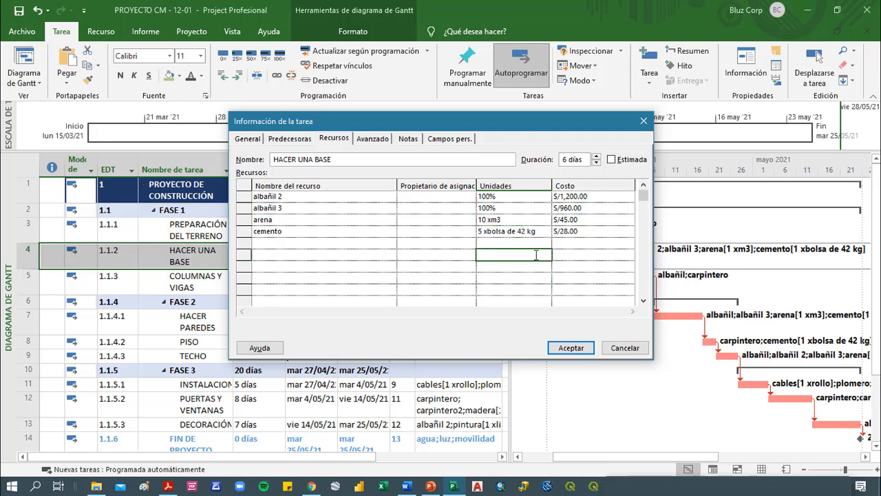
{"action": "left_click", "coordinate": [570, 348]}
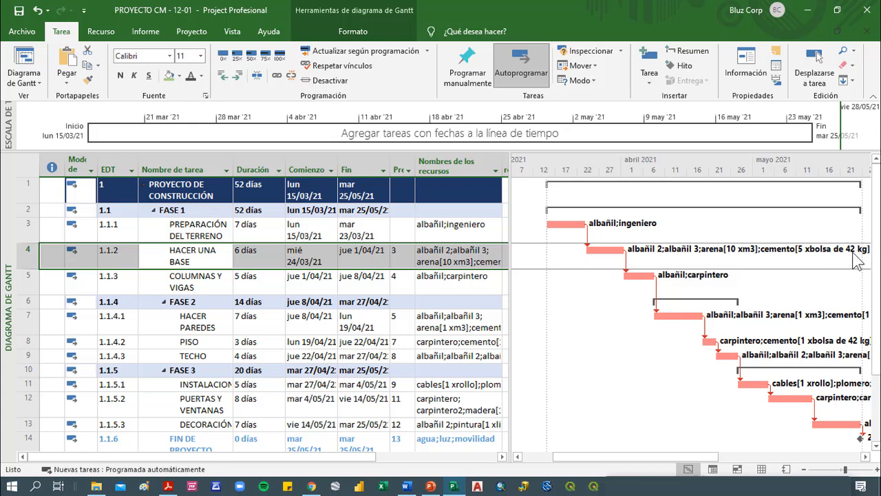
Set the units of arena to 5 xm3 and cemento to 15 xbolsa de 42 kg for the task HACER PAREDES
{"action": "left_click", "coordinate": [448, 281]}
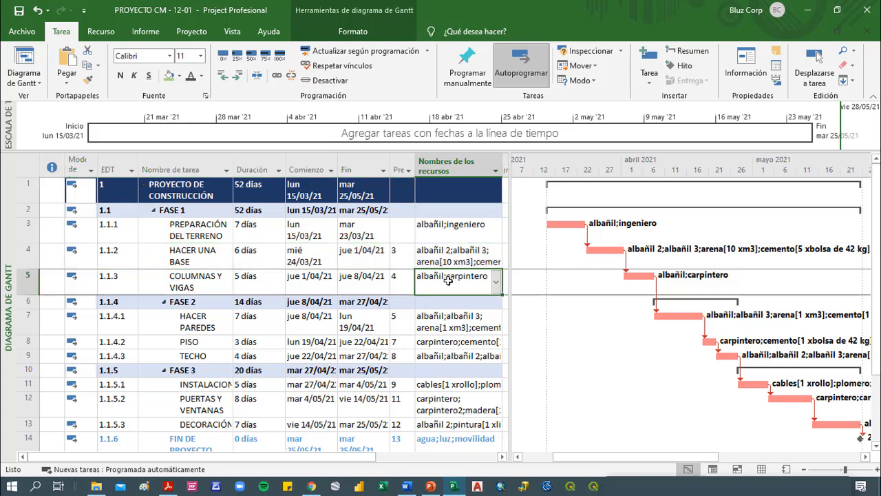
{"action": "double_click", "coordinate": [456, 320]}
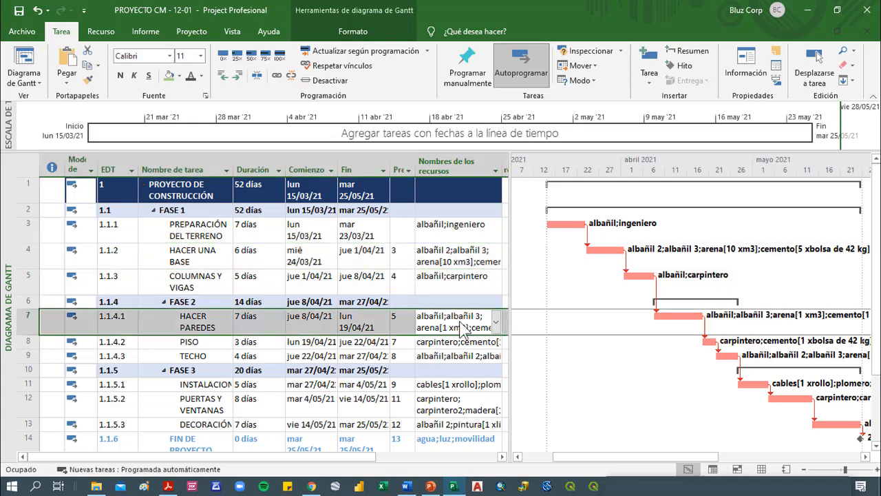
{"action": "left_click", "coordinate": [504, 219]}
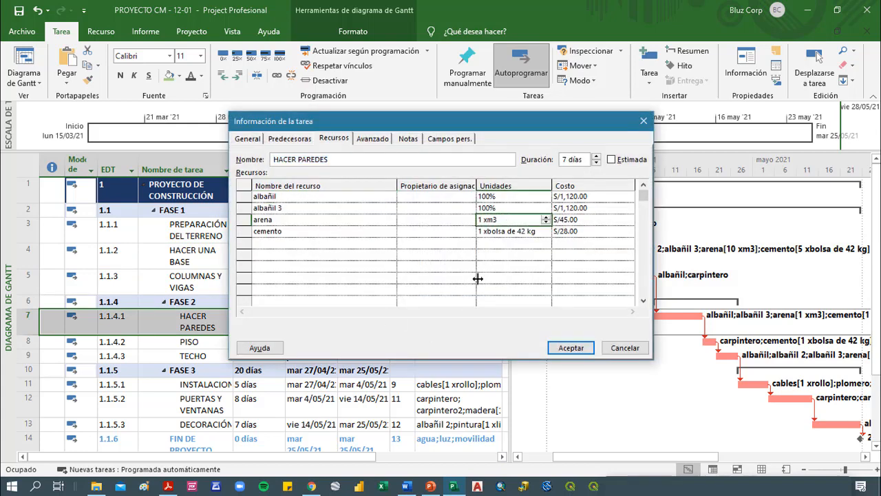
{"action": "type", "text": "5"}
{"action": "left_click", "coordinate": [494, 231]}
{"action": "type", "text": "15"}
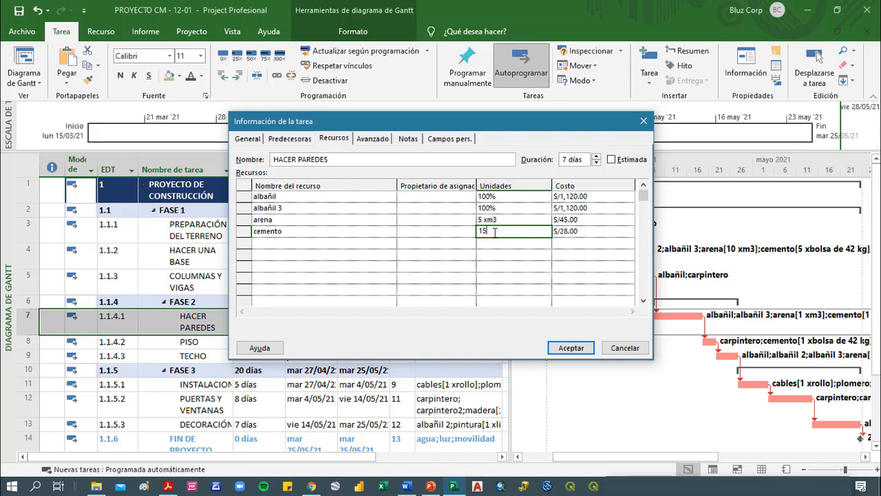
{"action": "left_click", "coordinate": [511, 246]}
{"action": "left_click", "coordinate": [571, 348]}
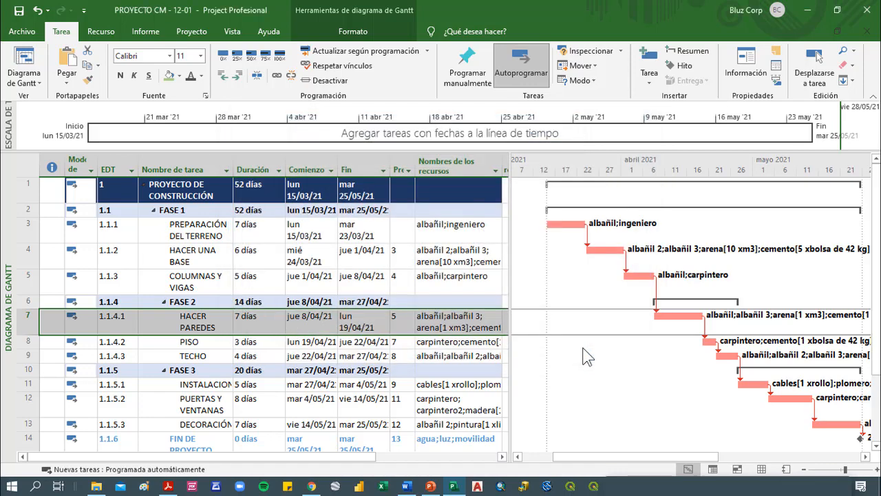
Check the arena and cemento costs in the resource assignments of the task HACER PAREDES
{"action": "double_click", "coordinate": [149, 321]}
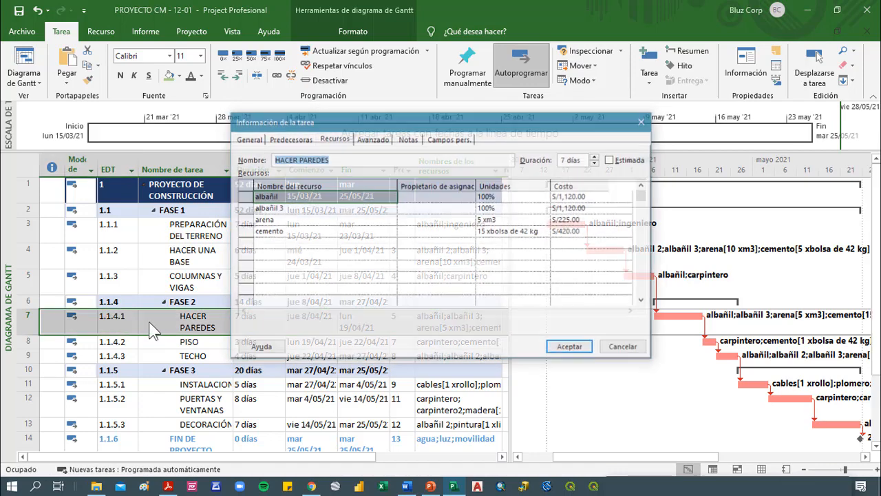
{"action": "left_click", "coordinate": [511, 220]}
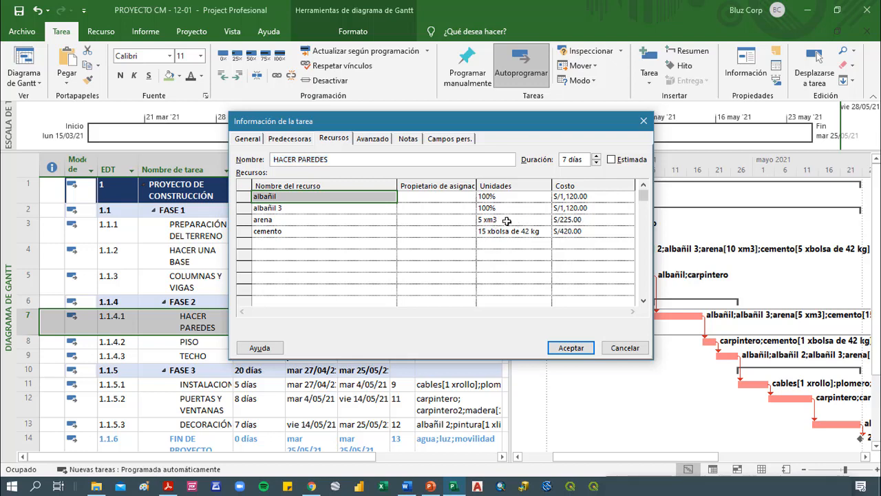
{"action": "left_click", "coordinate": [584, 231]}
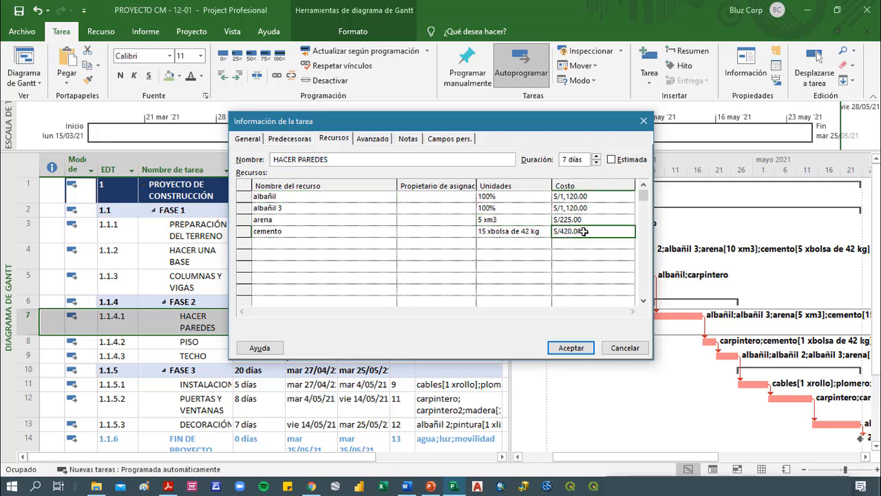
{"action": "left_click", "coordinate": [576, 350]}
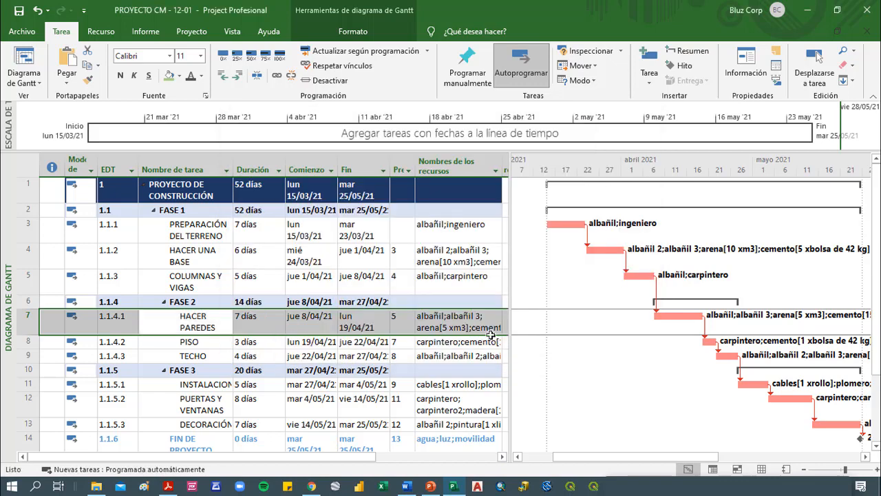
Set the units of loseta to 12 xcaja and cemento to 5 xbolsa de 42 kg for the task PISO
{"action": "left_click", "coordinate": [448, 357]}
{"action": "left_click", "coordinate": [460, 342]}
{"action": "double_click", "coordinate": [460, 342]}
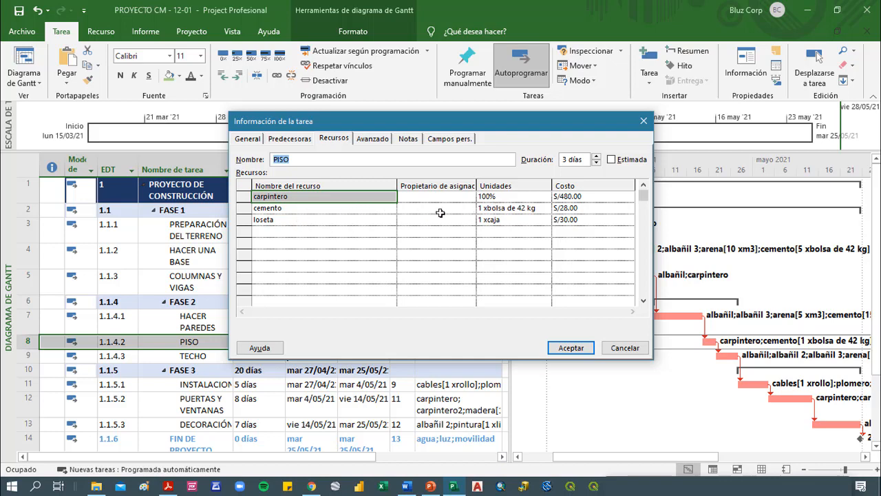
{"action": "left_click", "coordinate": [506, 221]}
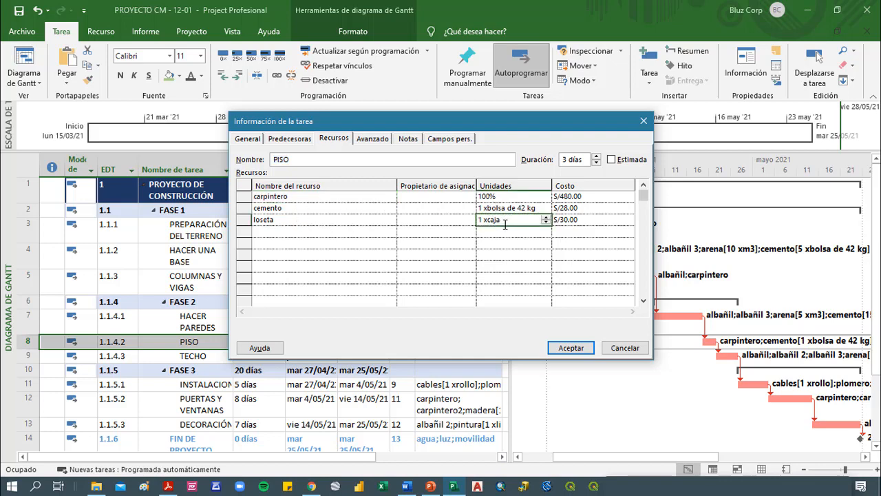
{"action": "type", "text": "12"}
{"action": "left_click", "coordinate": [509, 208]}
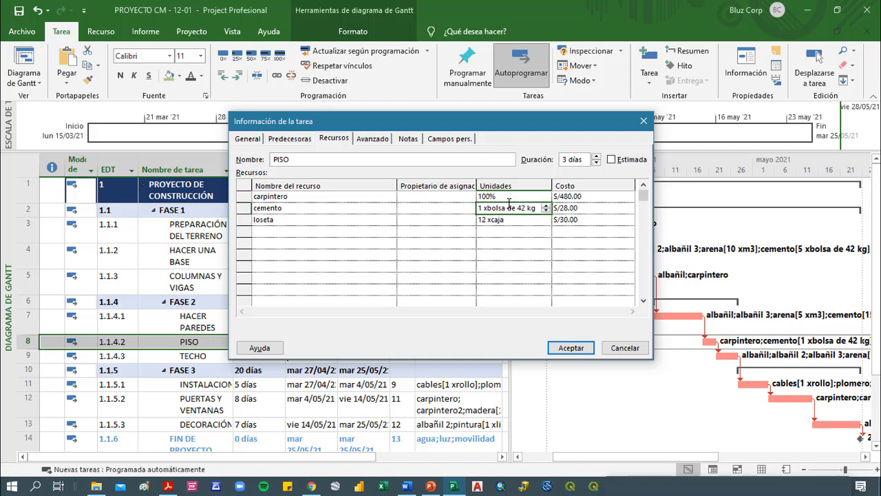
{"action": "type", "text": "5"}
{"action": "left_click", "coordinate": [568, 348]}
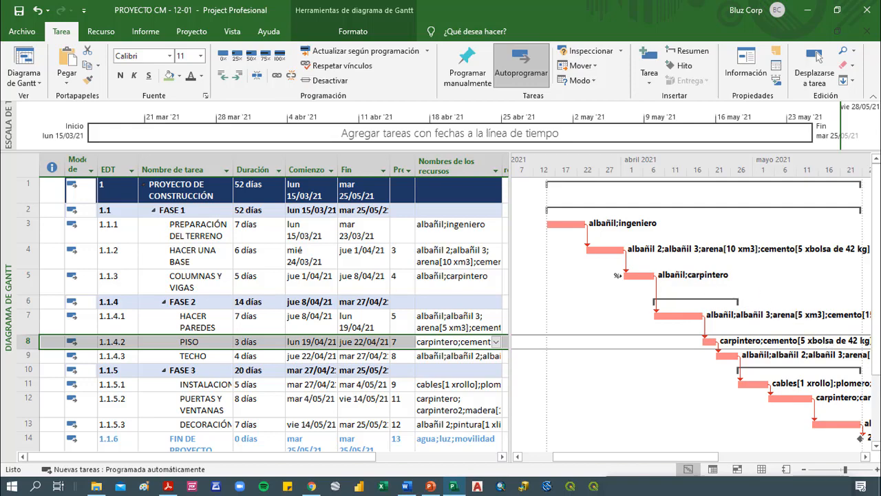
Check the project's resources in the resource sheet and return to the Gantt chart
{"action": "scroll", "coordinate": [622, 283], "scroll_direction": "down", "scroll_amount": 2}
{"action": "scroll", "coordinate": [621, 283], "scroll_direction": "up", "scroll_amount": 2}
{"action": "scroll", "coordinate": [639, 273], "scroll_direction": "down", "scroll_amount": 1}
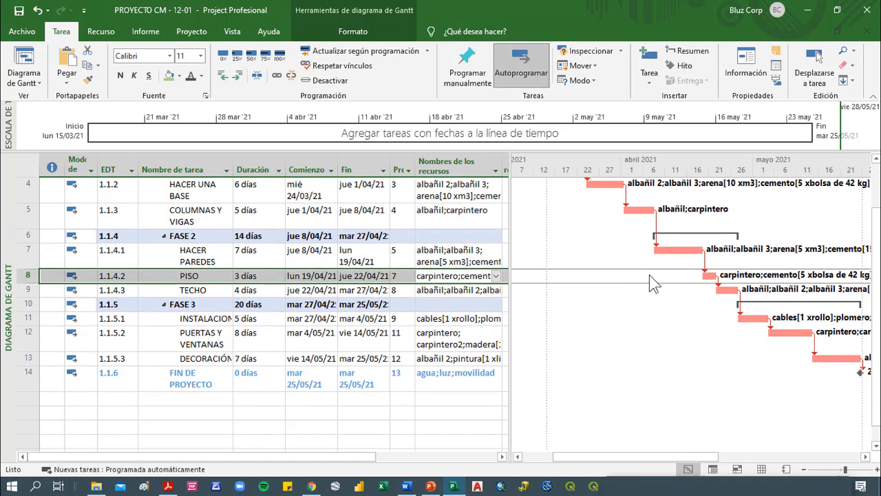
{"action": "left_click", "coordinate": [737, 468]}
{"action": "left_click", "coordinate": [762, 469]}
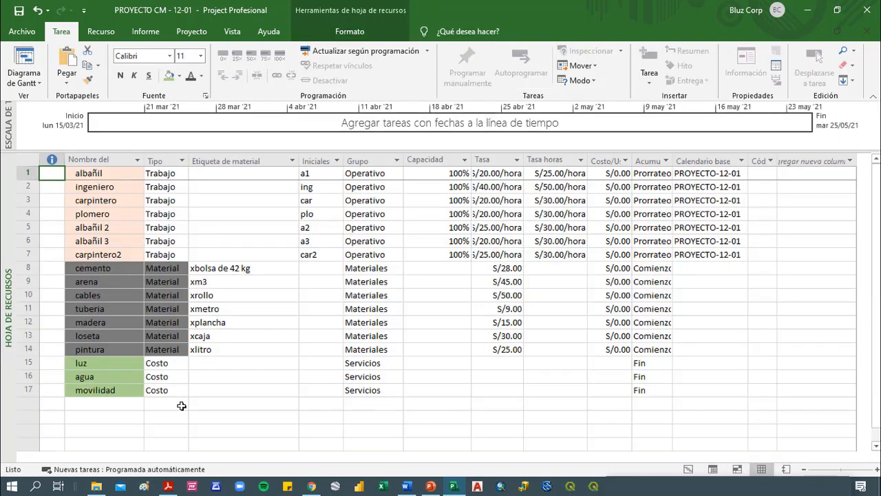
{"action": "left_click", "coordinate": [712, 469]}
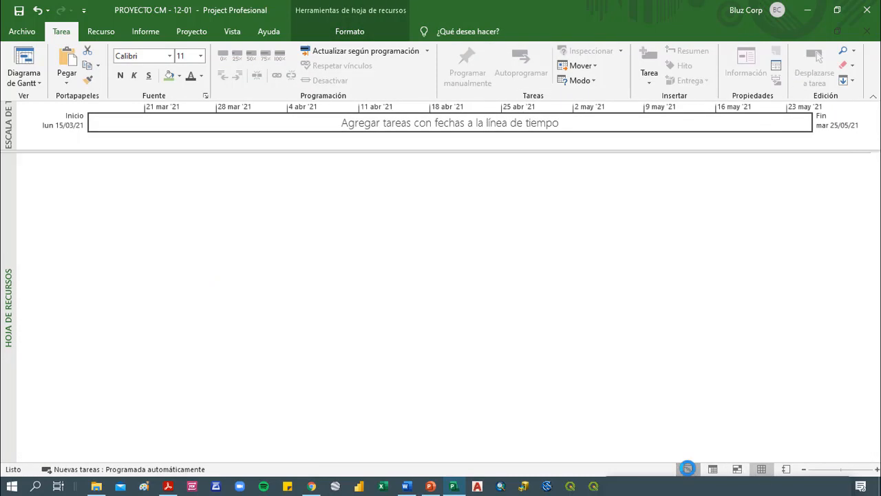
Set the costs of agua to S/1,500.00, luz to S/2,000.00 and movilidad to S/700.00 for the task FIN DE PROYECTO
{"action": "scroll", "coordinate": [305, 391], "scroll_direction": "down", "scroll_amount": 1}
{"action": "left_click", "coordinate": [223, 375]}
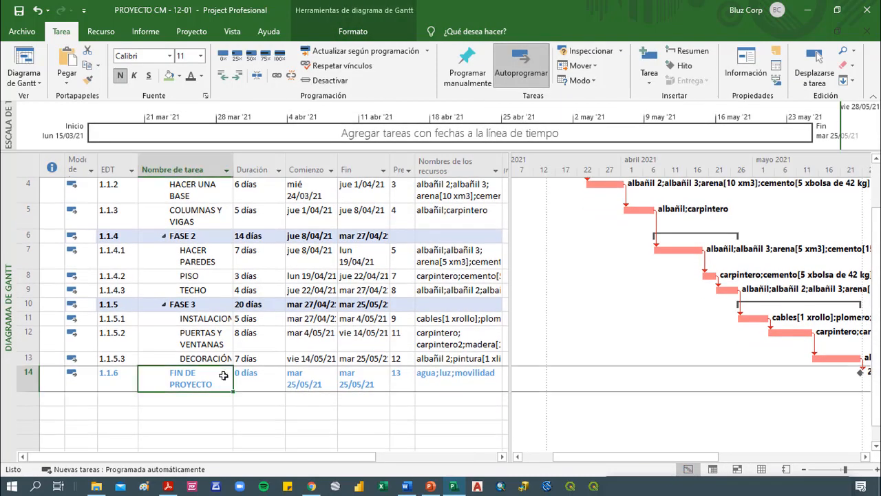
{"action": "left_click", "coordinate": [475, 380]}
{"action": "left_click", "coordinate": [212, 388]}
{"action": "double_click", "coordinate": [214, 389]}
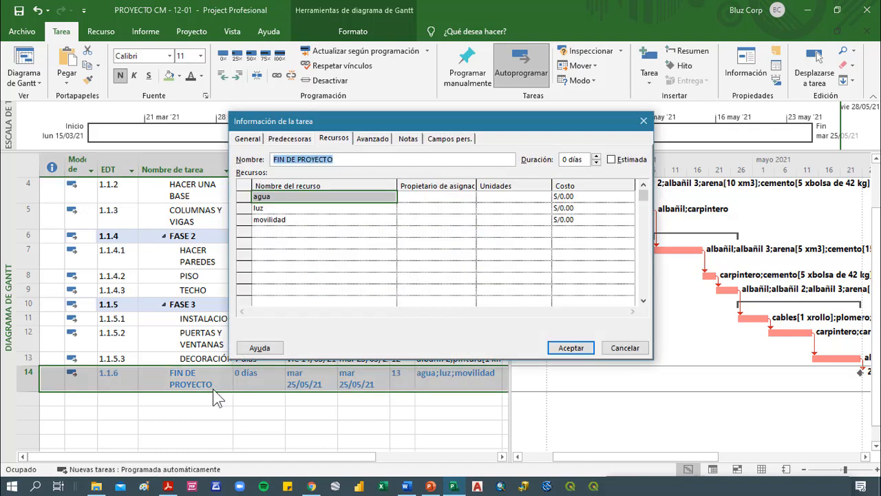
{"action": "left_click", "coordinate": [571, 197]}
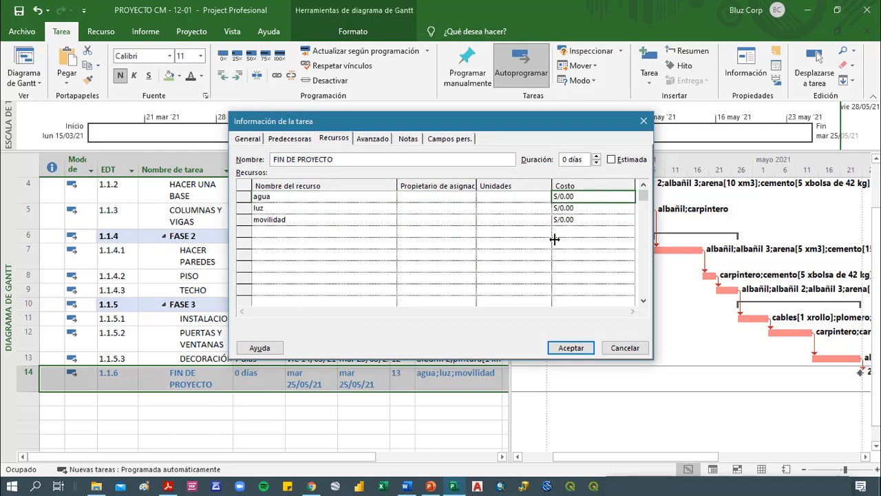
{"action": "type", "text": "15"}
{"action": "left_click", "coordinate": [584, 212]}
{"action": "type", "text": "2000"}
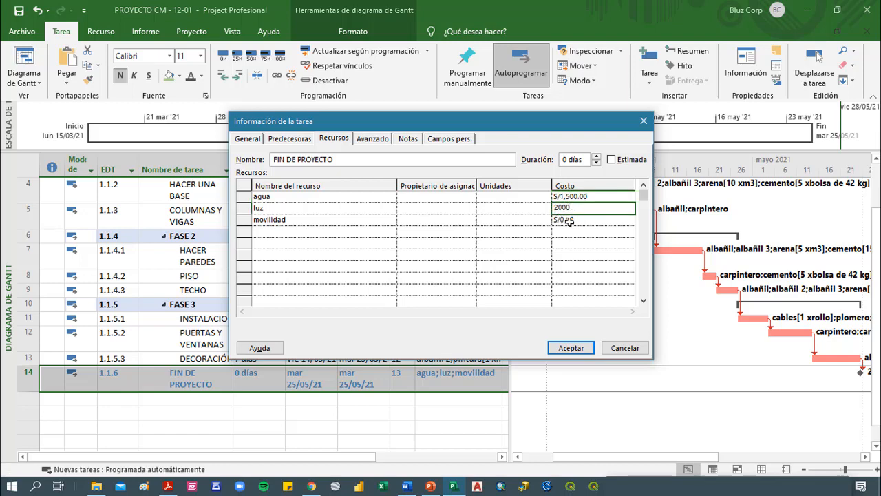
{"action": "left_click", "coordinate": [572, 222]}
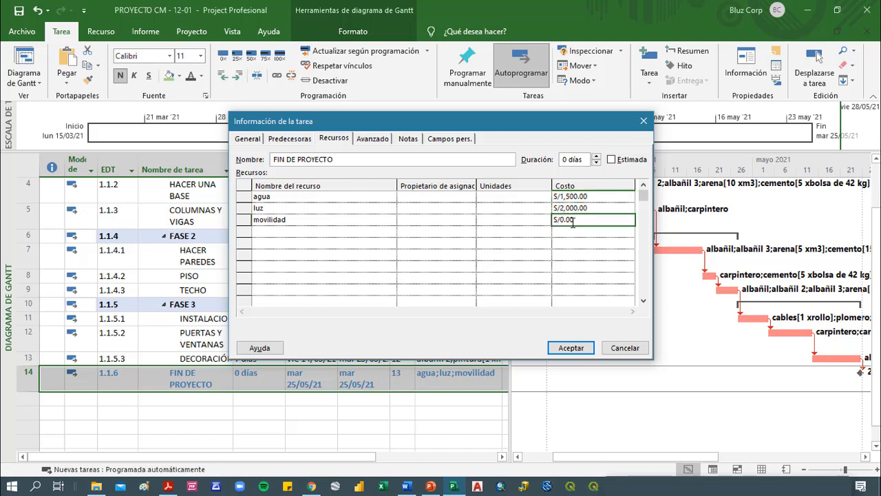
{"action": "type", "text": "700"}
{"action": "left_click", "coordinate": [585, 244]}
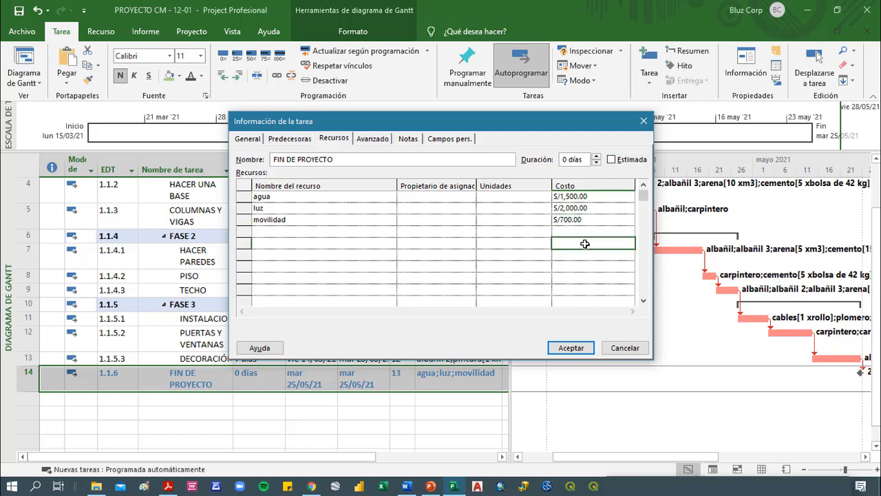
{"action": "left_click", "coordinate": [579, 349]}
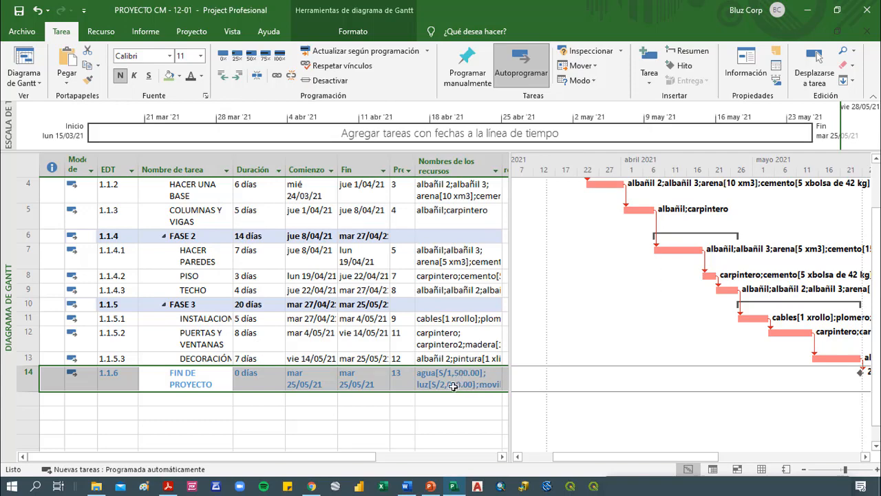
{"action": "scroll", "coordinate": [451, 387], "scroll_direction": "up", "scroll_amount": 1}
{"action": "scroll", "coordinate": [449, 335], "scroll_direction": "down", "scroll_amount": 1}
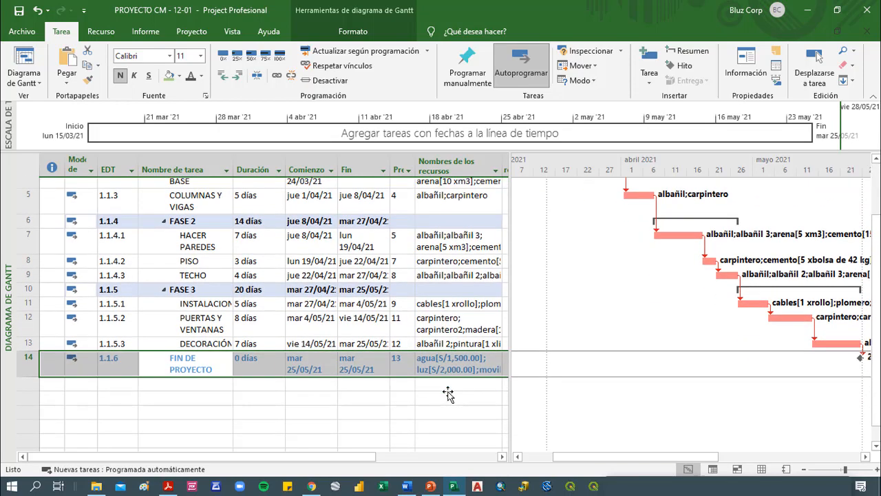
{"action": "scroll", "coordinate": [448, 448], "scroll_direction": "up", "scroll_amount": 1}
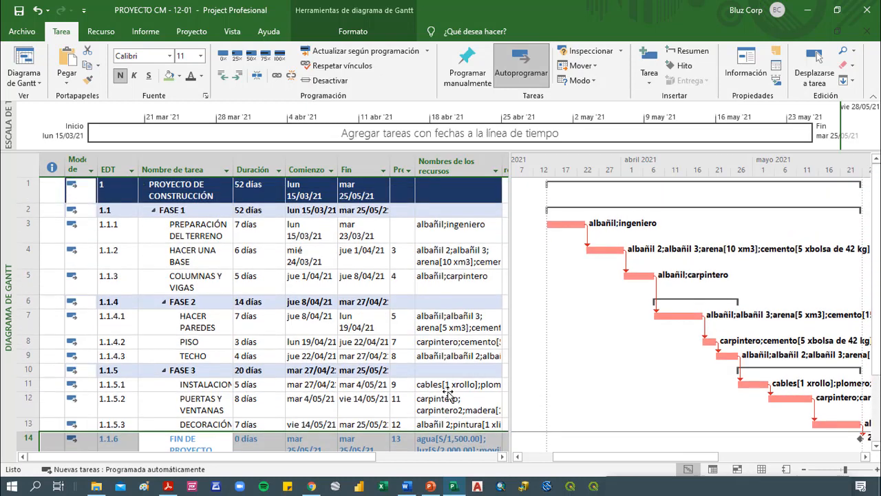
{"action": "left_click", "coordinate": [196, 339]}
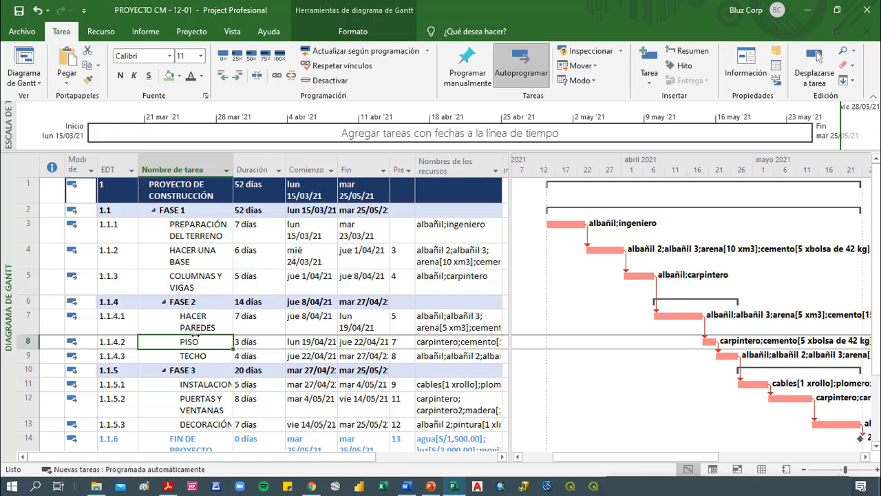
{"action": "scroll", "coordinate": [411, 354], "scroll_direction": "down", "scroll_amount": 2}
{"action": "scroll", "coordinate": [413, 353], "scroll_direction": "up", "scroll_amount": 2}
{"action": "left_click", "coordinate": [273, 299]}
Switch to the task usage view and locate the albañil, albañil 2 and albañil 3 assignments under TECHO
{"action": "left_click", "coordinate": [193, 355]}
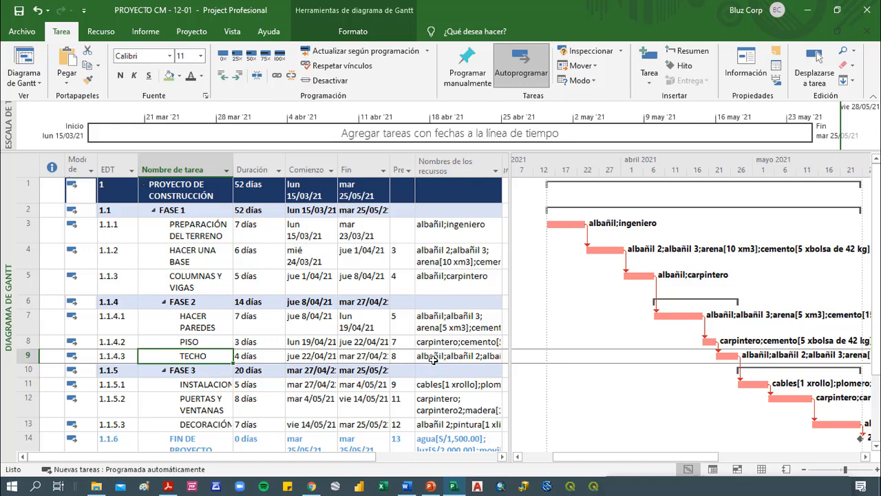
{"action": "left_click", "coordinate": [713, 469]}
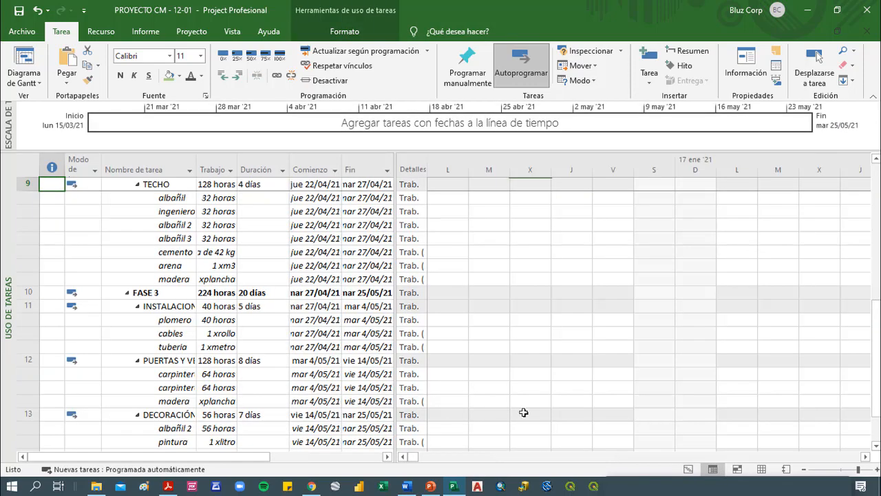
{"action": "scroll", "coordinate": [185, 274], "scroll_direction": "up", "scroll_amount": 3}
{"action": "left_click", "coordinate": [168, 308]}
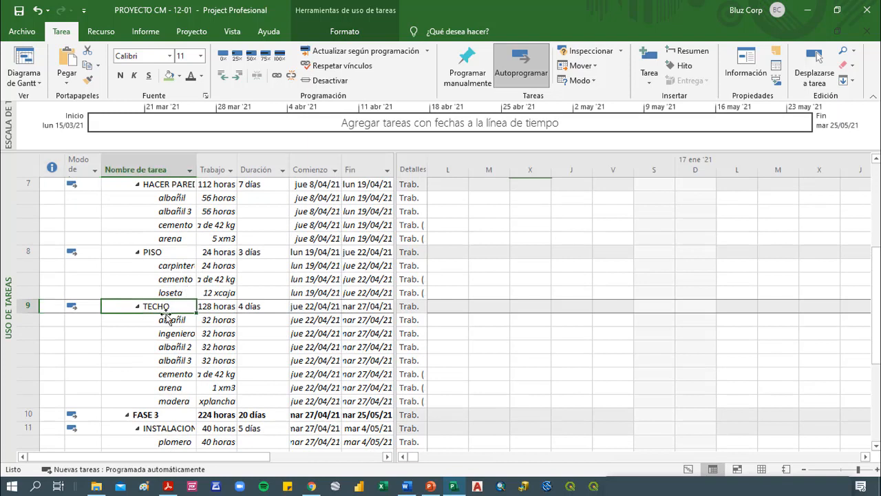
{"action": "left_click", "coordinate": [175, 321]}
{"action": "left_click", "coordinate": [187, 348]}
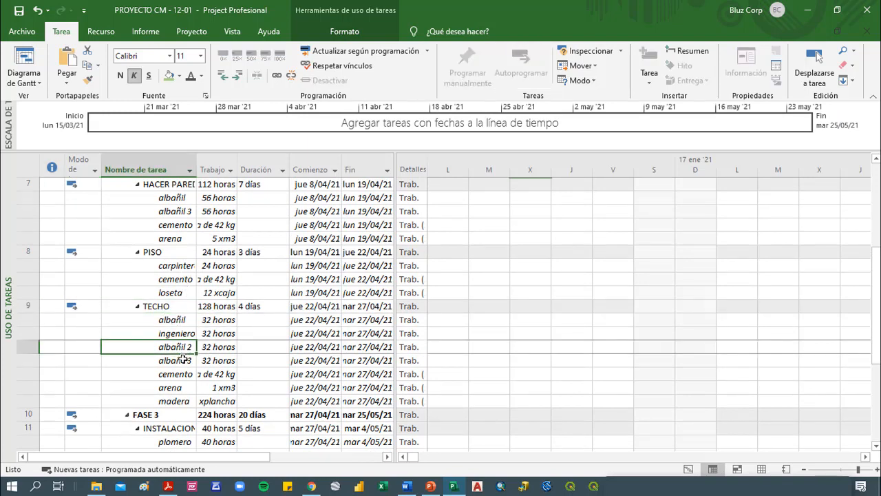
{"action": "left_click", "coordinate": [182, 360]}
{"action": "left_click", "coordinate": [182, 335]}
{"action": "left_click", "coordinate": [179, 319]}
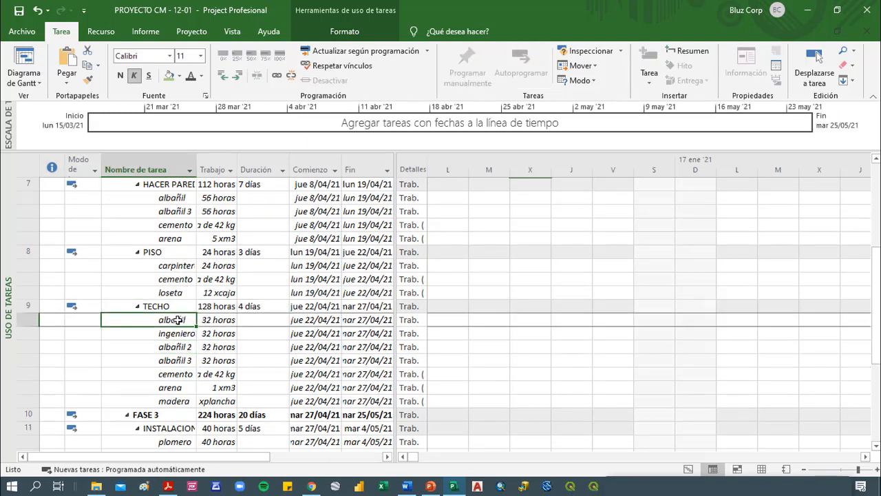
Insert a Trabajo de horas extra column before the Duración column in the task usage table
{"action": "right_click", "coordinate": [265, 169]}
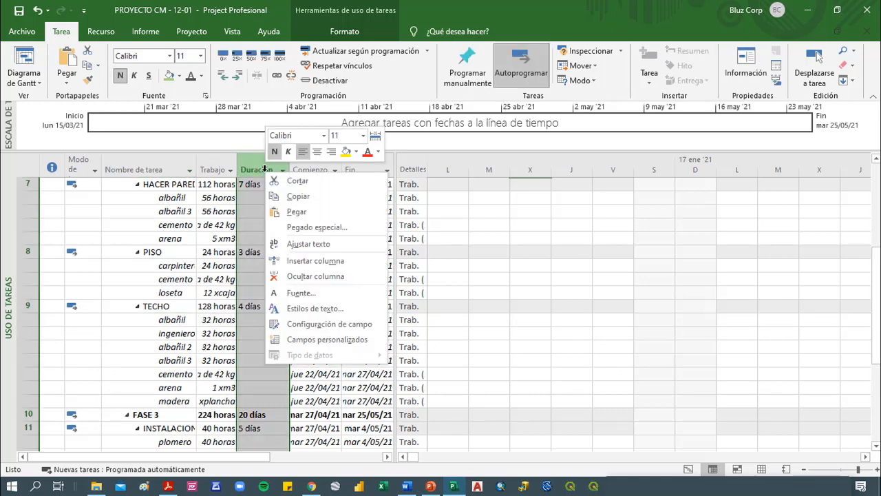
{"action": "left_click", "coordinate": [328, 260]}
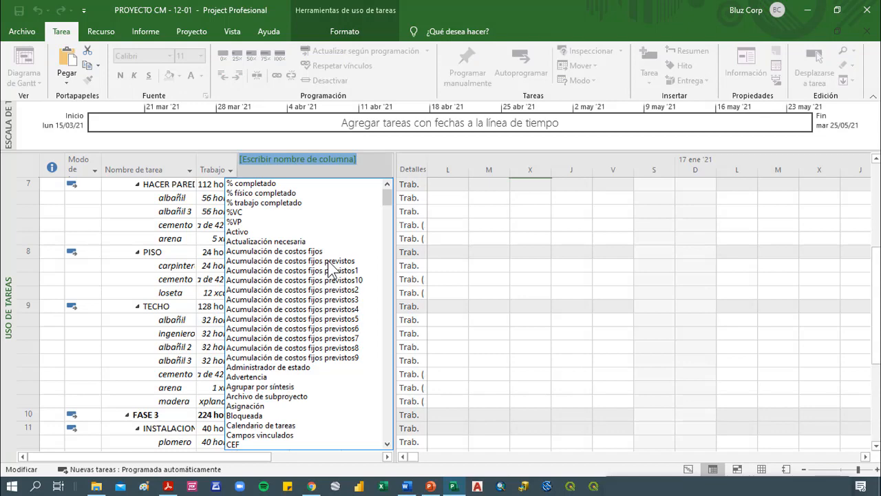
{"action": "type", "text": "trabajo"}
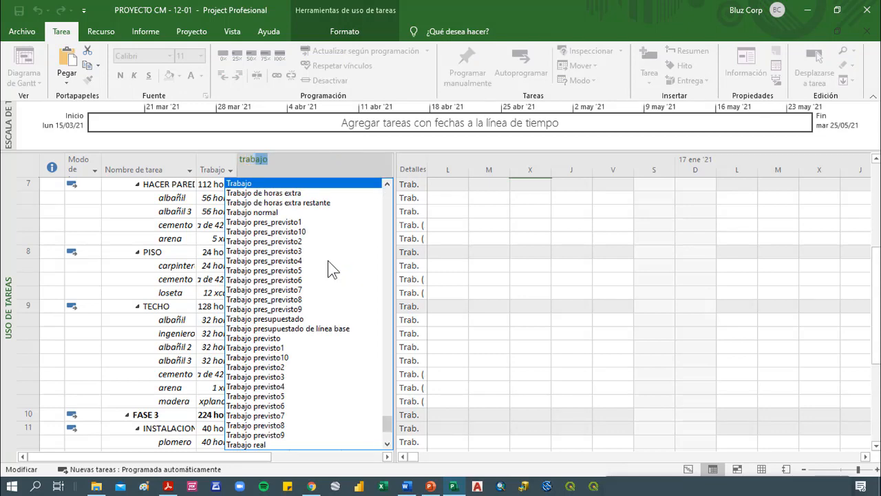
{"action": "left_click", "coordinate": [289, 193]}
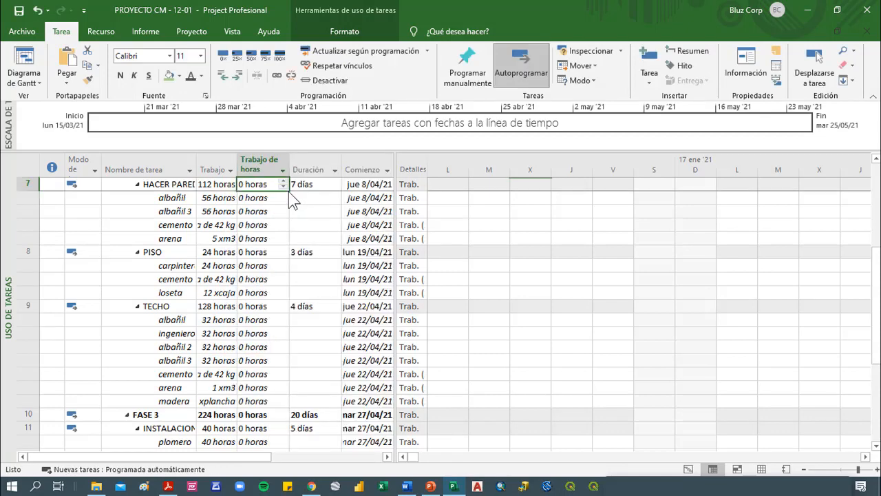
Set the overtime work of albañil, albañil 2 and albañil 3 to 4 hours each on the task TECHO
{"action": "left_click", "coordinate": [261, 320]}
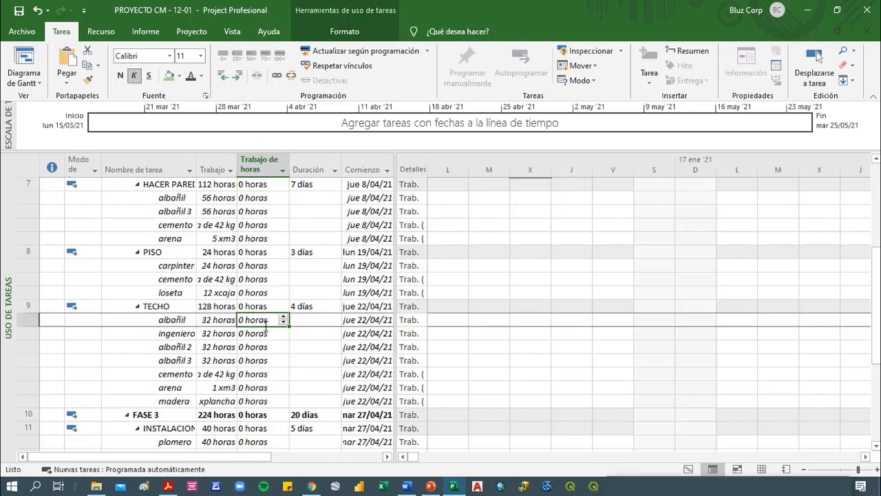
{"action": "type", "text": "4"}
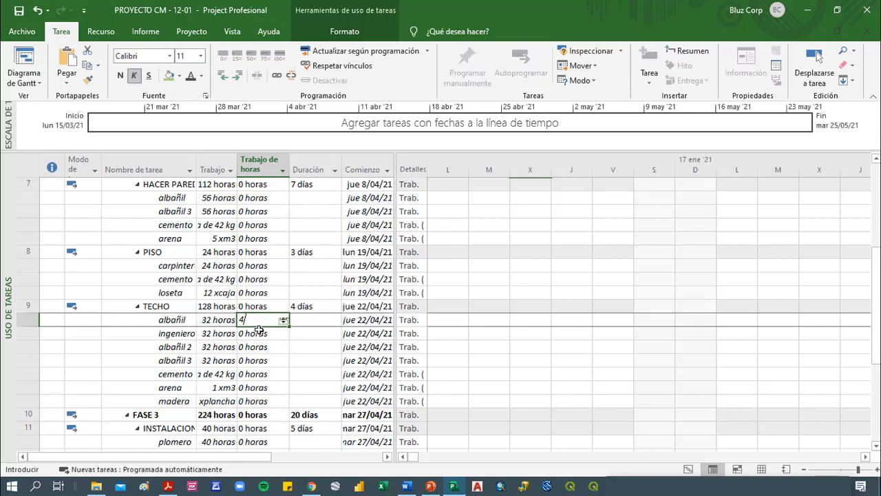
{"action": "key", "text": "Return"}
{"action": "key", "text": "Down"}
{"action": "type", "text": "4"}
{"action": "key", "text": "Return"}
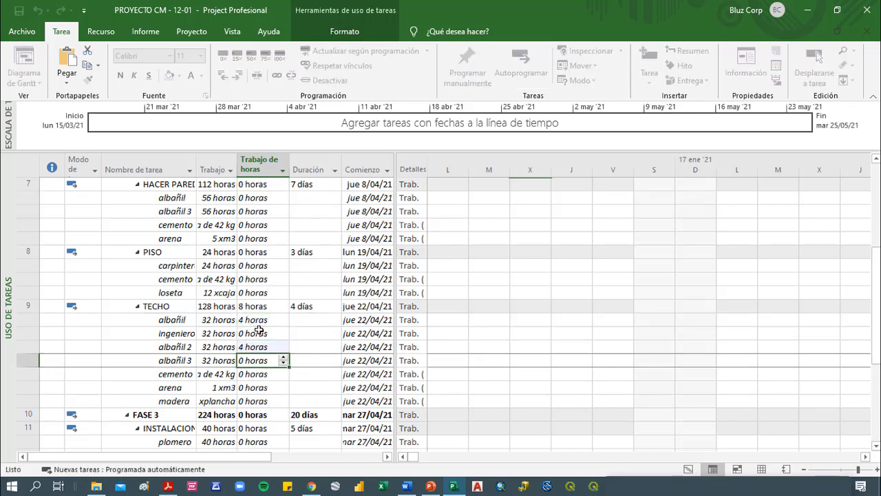
{"action": "type", "text": "4"}
{"action": "key", "text": "Return"}
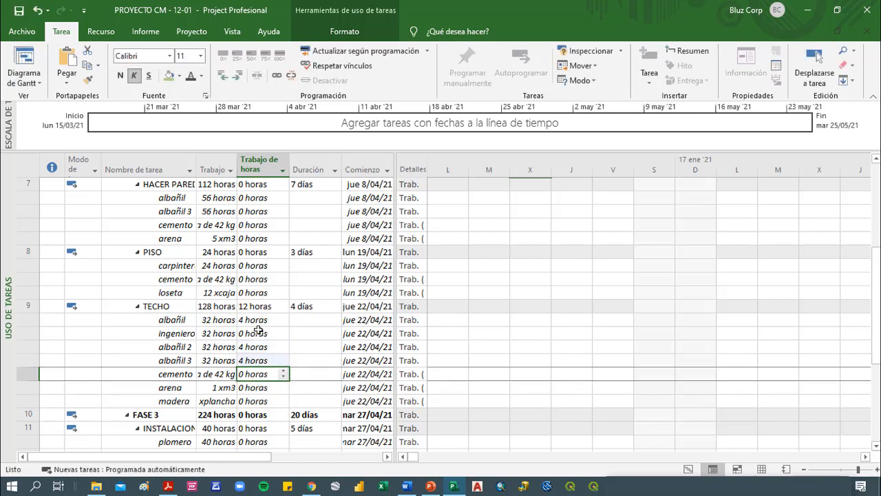
{"action": "left_click", "coordinate": [251, 308]}
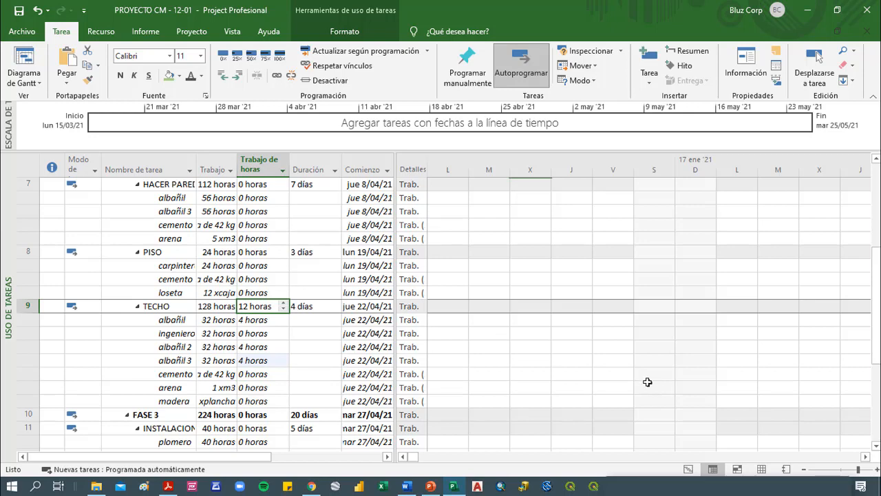
Switch back to the Gantt chart view and save the project
{"action": "left_click", "coordinate": [688, 469]}
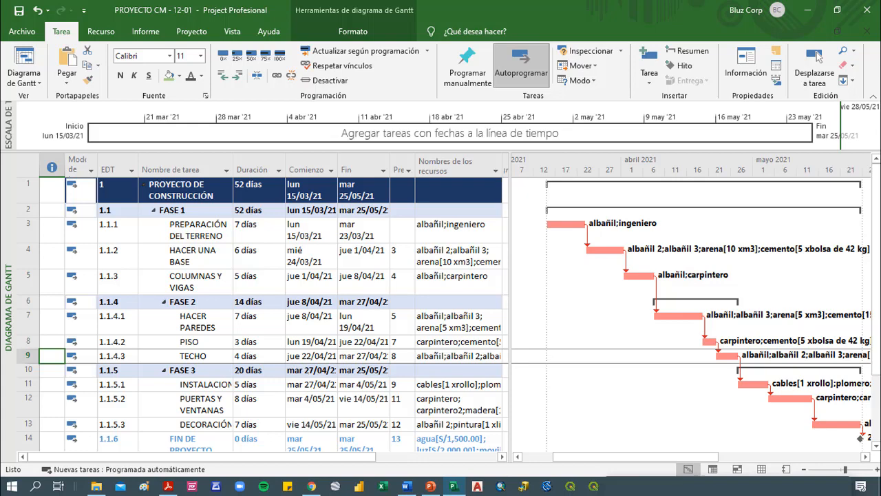
{"action": "left_click", "coordinate": [24, 14]}
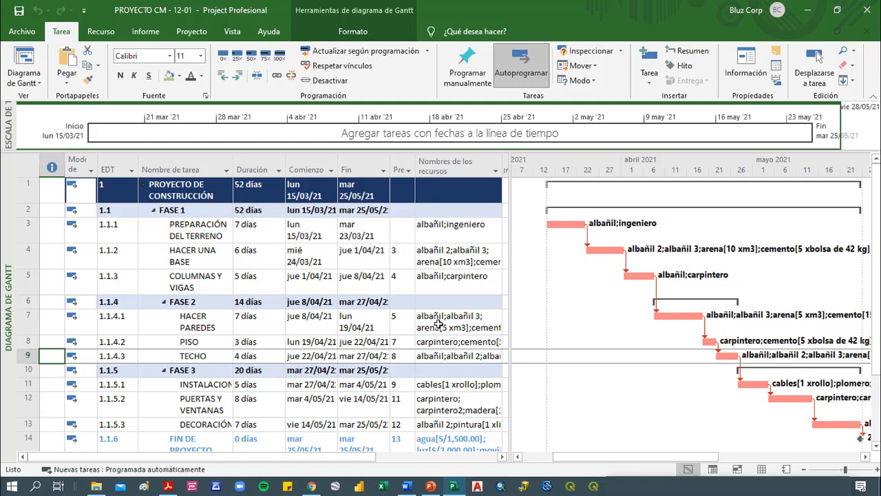
Set the baseline Línea base for the complete project
{"action": "left_click", "coordinate": [189, 31]}
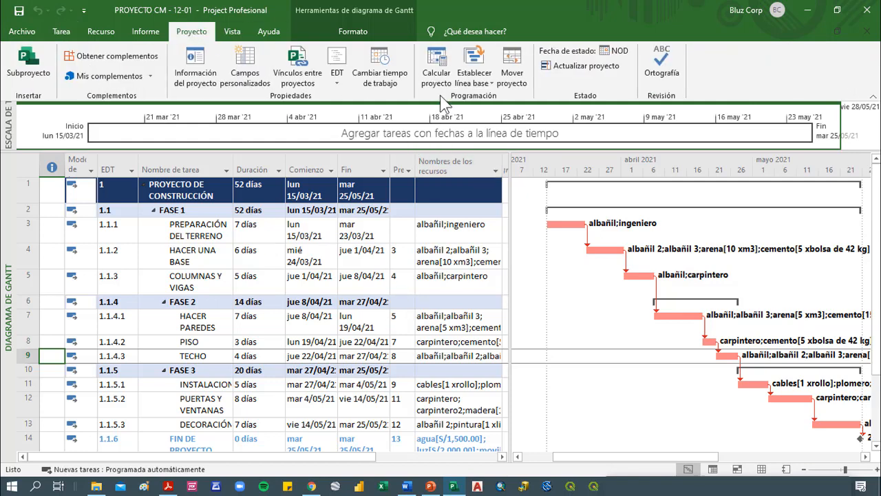
{"action": "left_click", "coordinate": [481, 77]}
{"action": "left_click", "coordinate": [520, 97]}
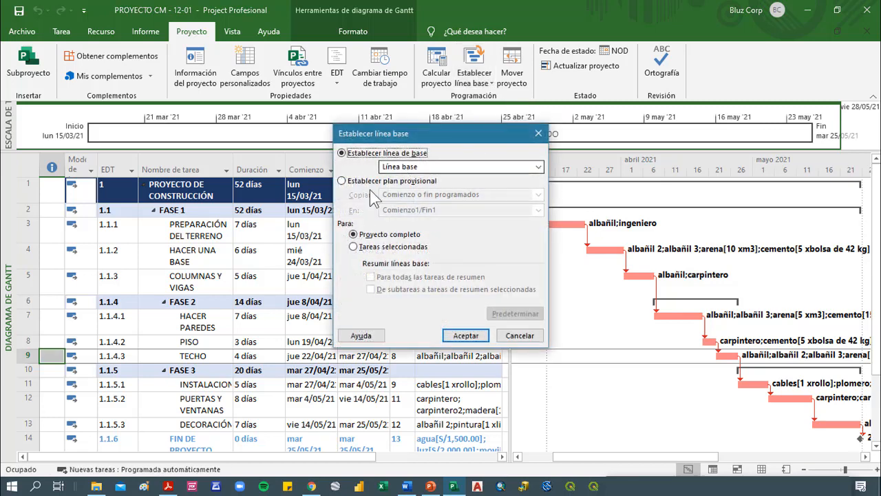
{"action": "left_click", "coordinate": [464, 340]}
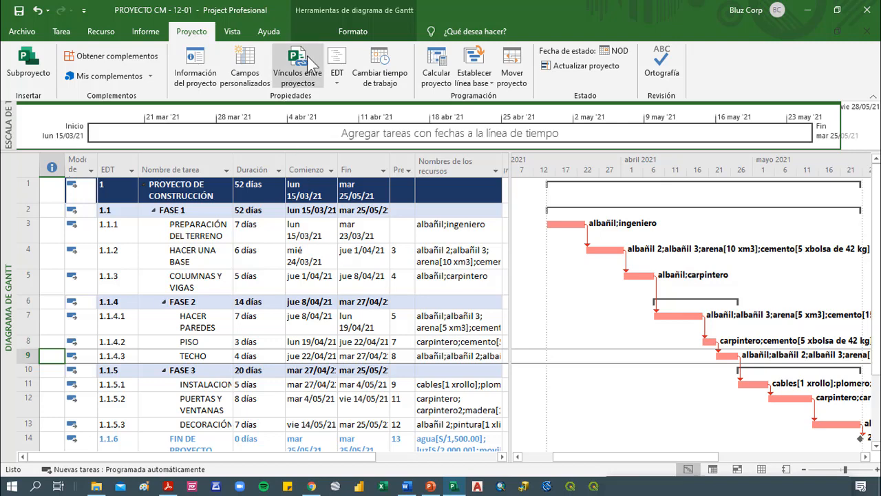
Show the saved Línea base bars in the Gantt chart
{"action": "left_click", "coordinate": [356, 37]}
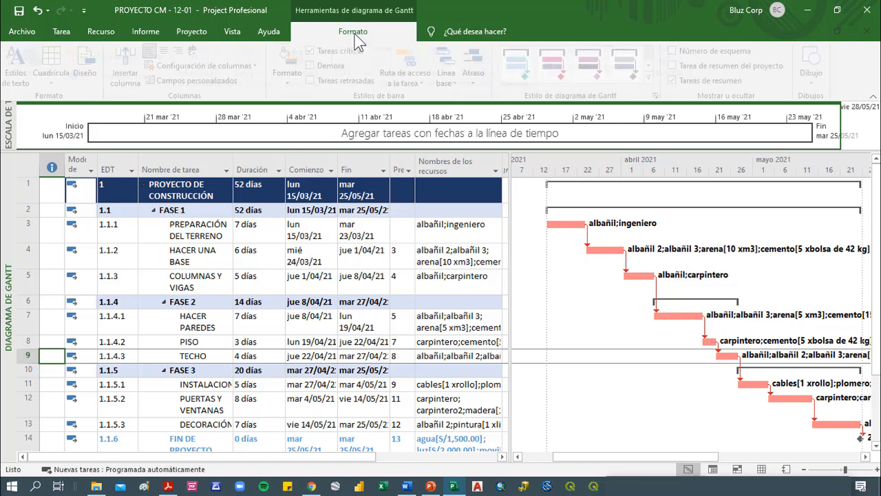
{"action": "left_click", "coordinate": [453, 82]}
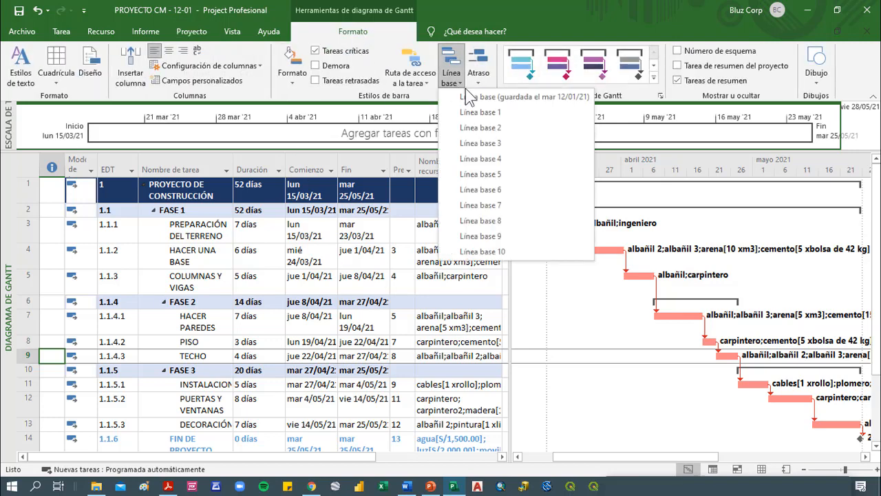
{"action": "left_click", "coordinate": [578, 109]}
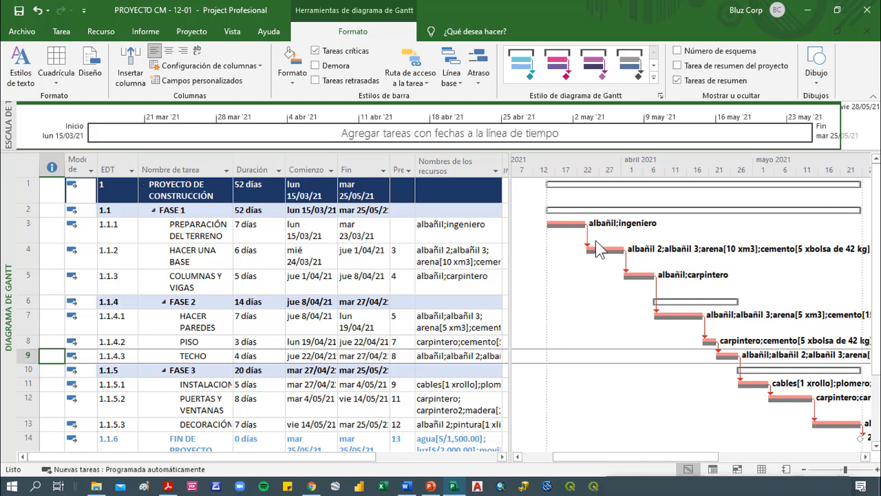
Insert a Costo column before the Comienzo column in the Gantt task table
{"action": "left_click", "coordinate": [263, 205]}
{"action": "left_click", "coordinate": [265, 192]}
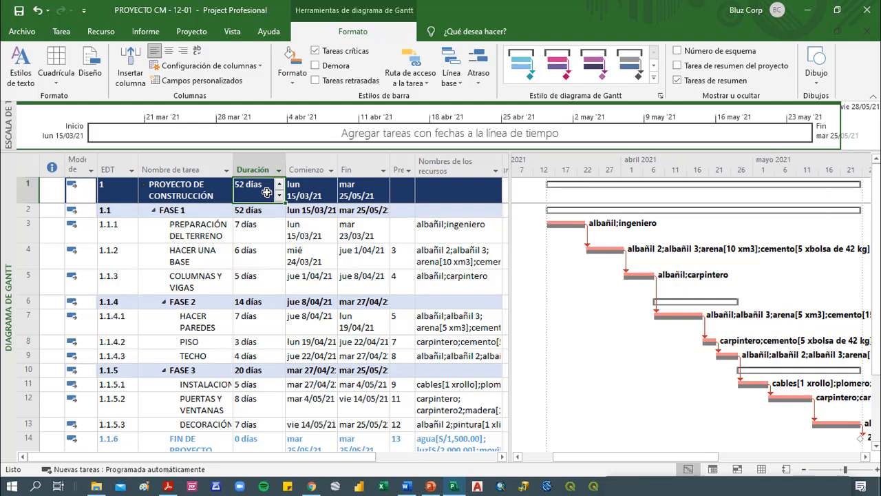
{"action": "right_click", "coordinate": [313, 170]}
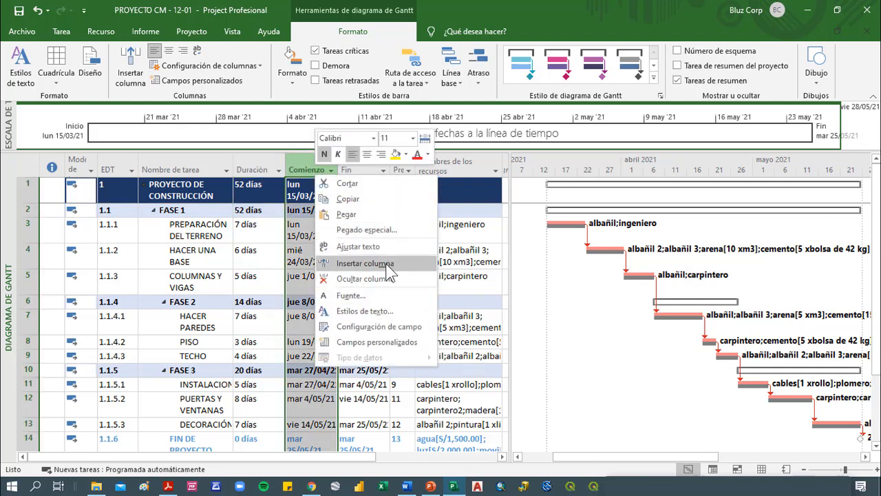
{"action": "left_click", "coordinate": [365, 263]}
{"action": "type", "text": "co"}
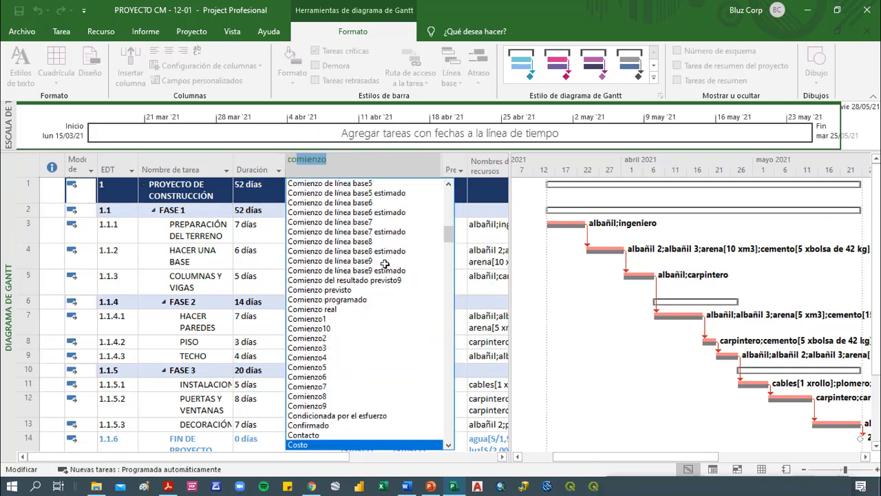
{"action": "type", "text": "sto"}
{"action": "key", "text": "Return"}
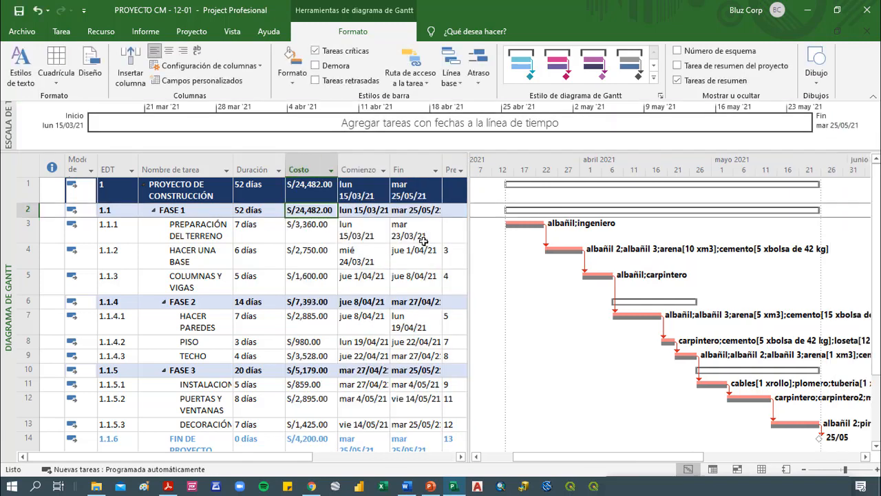
Insert a Trabajo column between the Costo and Comienzo columns
{"action": "right_click", "coordinate": [356, 170]}
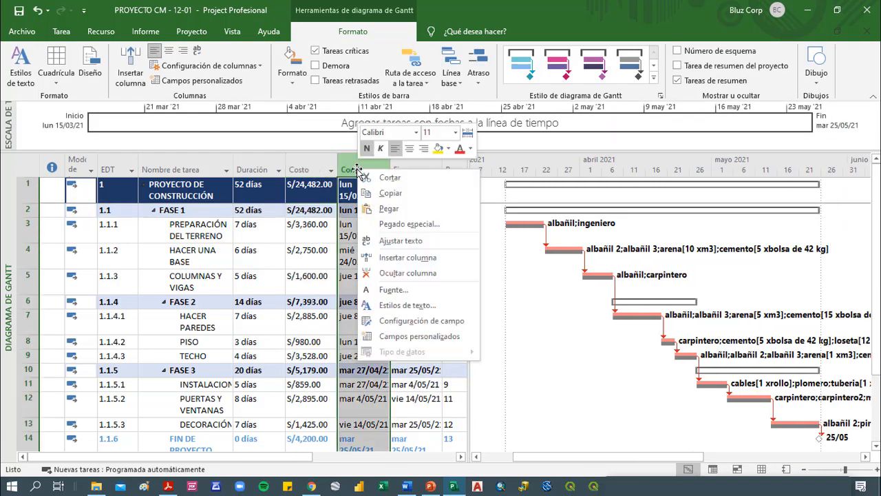
{"action": "left_click", "coordinate": [404, 258]}
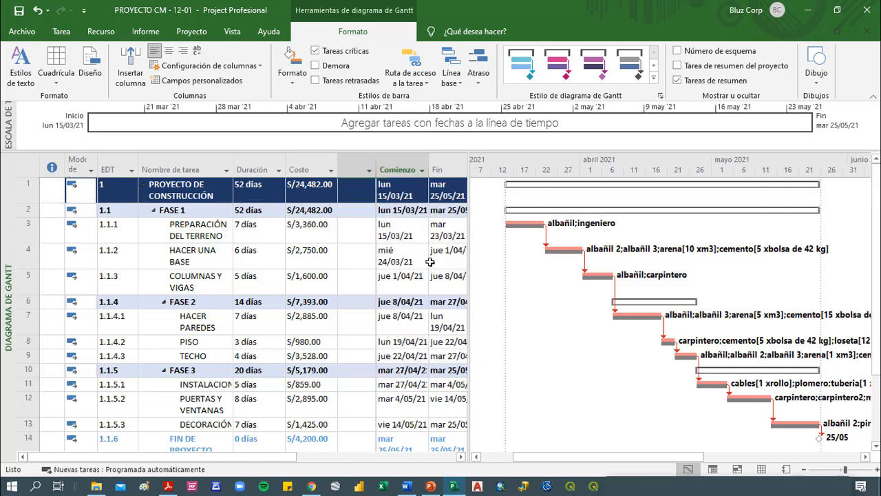
{"action": "type", "text": "trabajo"}
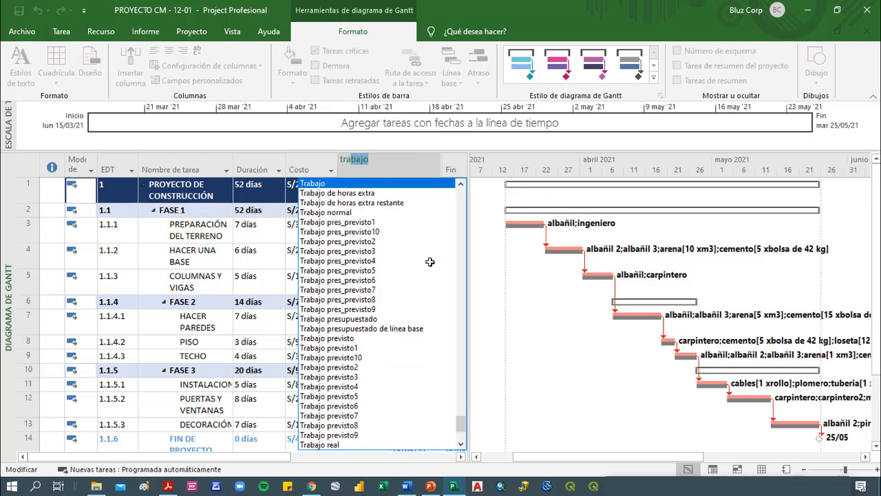
{"action": "key", "text": "Return"}
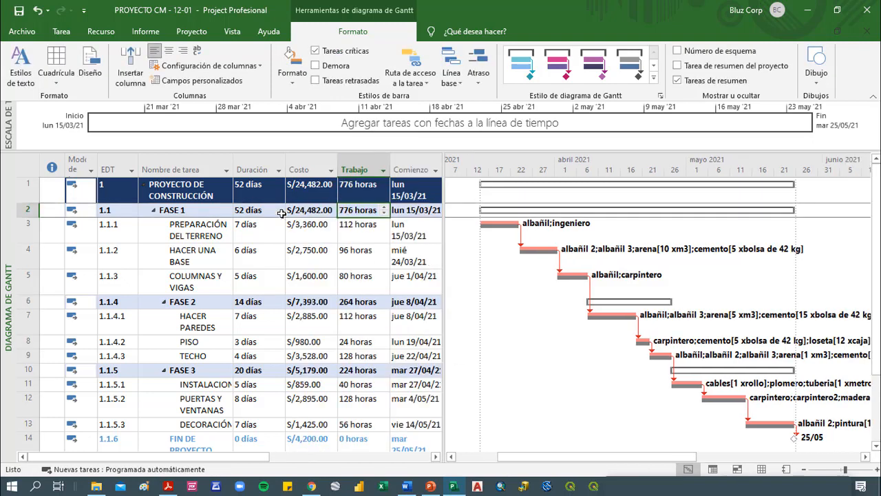
Fill the Duración, Costo and Trabajo cells of PROYECTO DE CONSTRUCCIÓN with light orange and make their text black
{"action": "left_click", "coordinate": [259, 199]}
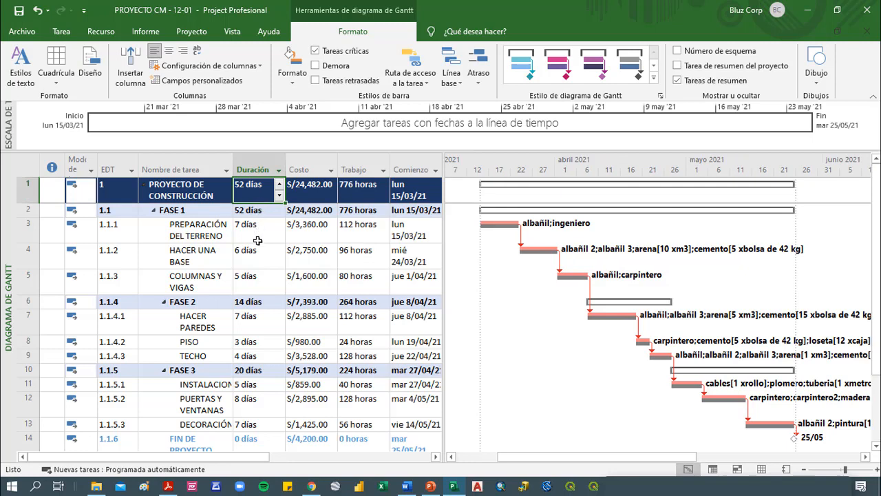
{"action": "left_click", "coordinate": [307, 199]}
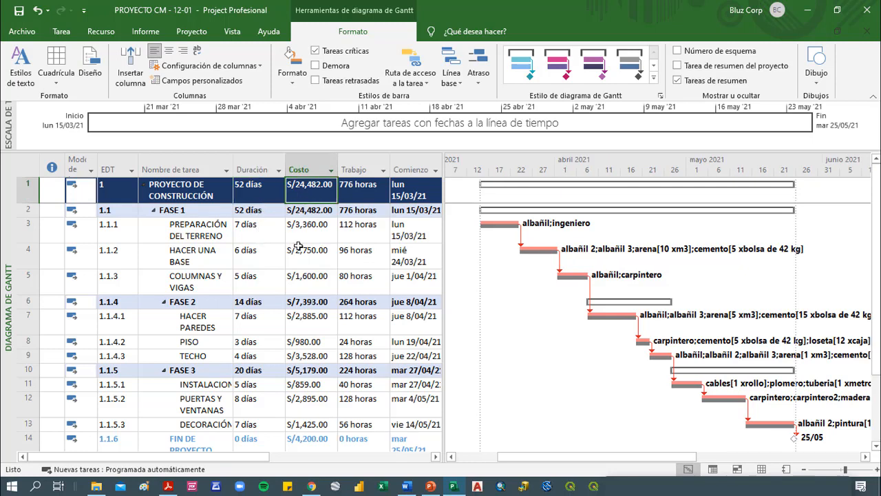
{"action": "left_click", "coordinate": [355, 196]}
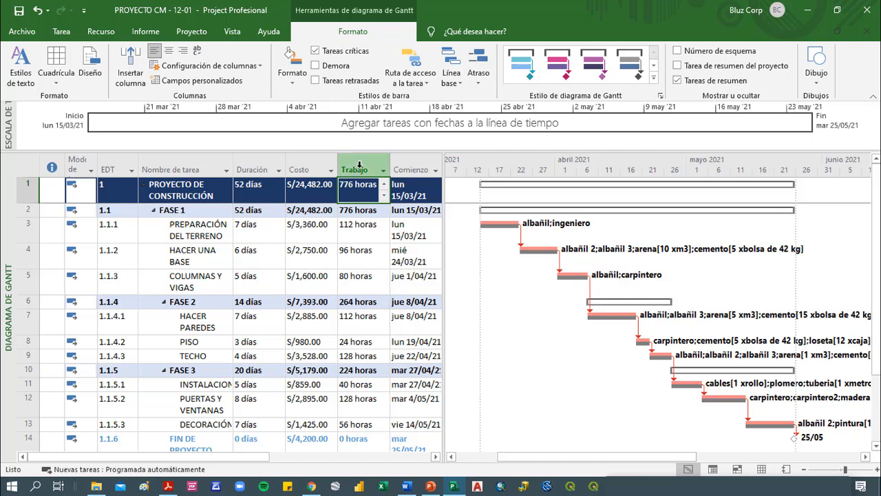
{"action": "left_click_drag", "start_coordinate": [362, 196], "coordinate": [278, 196]}
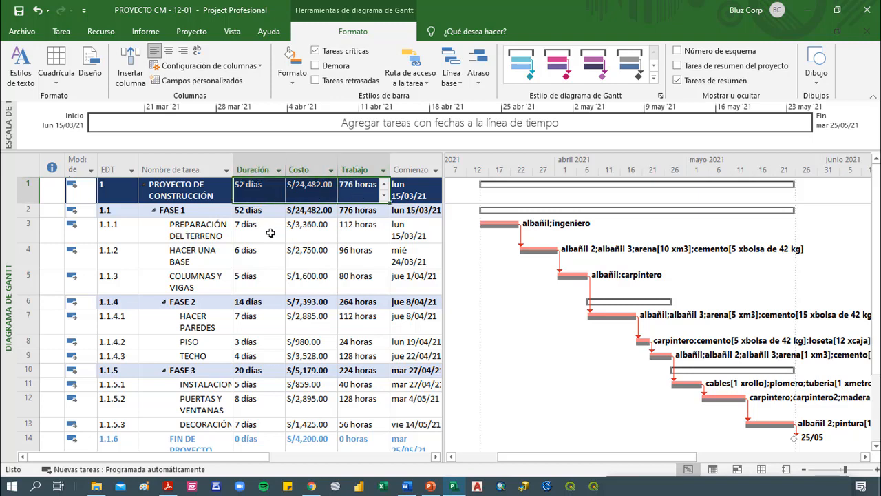
{"action": "left_click", "coordinate": [61, 31]}
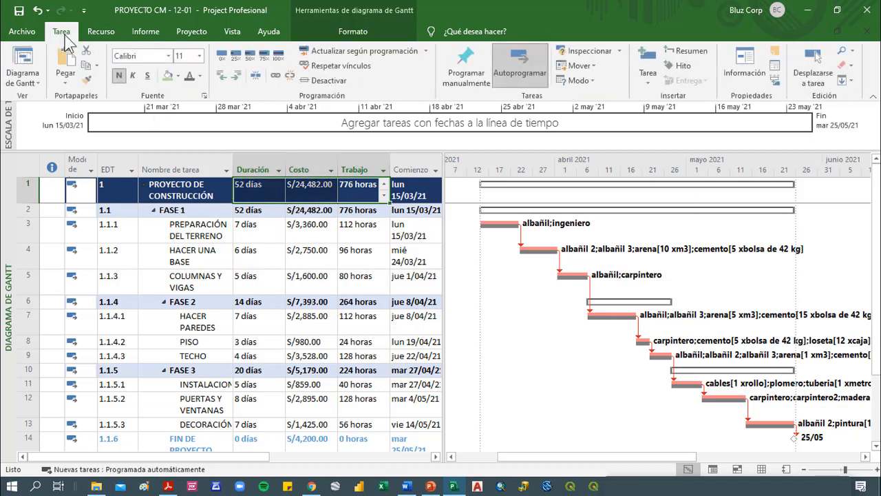
{"action": "left_click", "coordinate": [178, 75]}
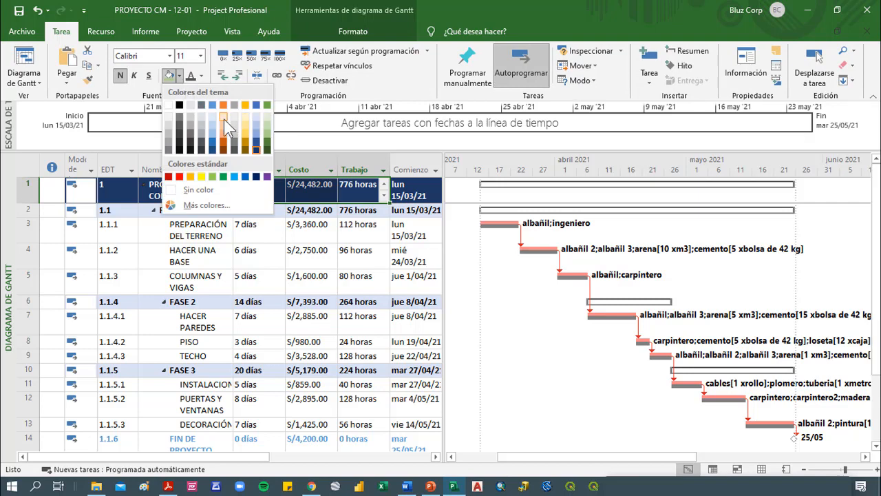
{"action": "left_click", "coordinate": [224, 119]}
{"action": "left_click", "coordinate": [201, 75]}
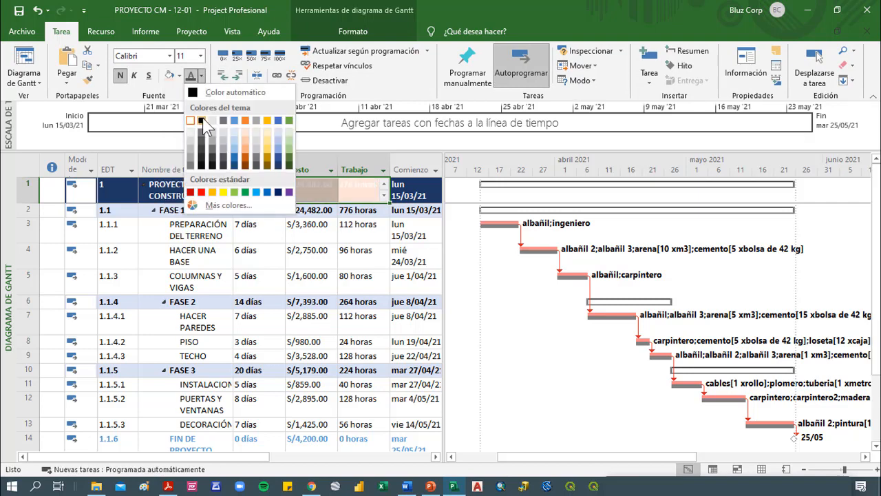
{"action": "left_click", "coordinate": [201, 121]}
{"action": "left_click", "coordinate": [276, 253]}
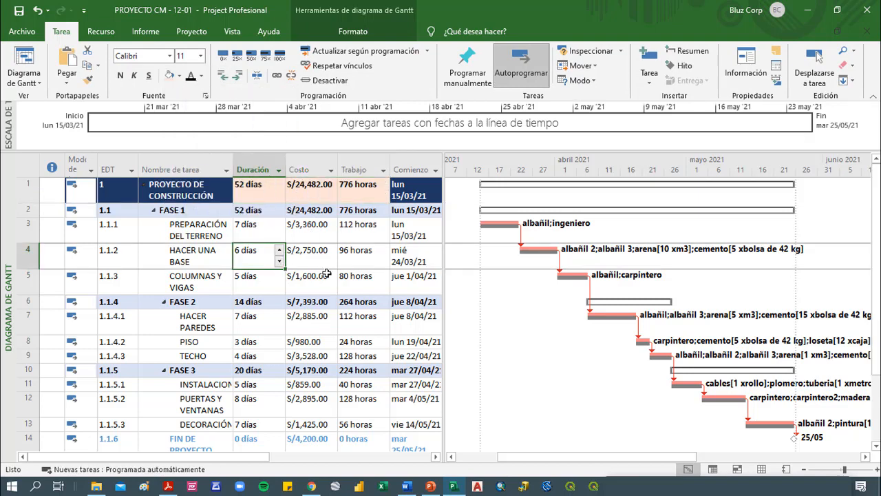
Review the task table and select the Duración, Costo and Trabajo cells of PROYECTO DE CONSTRUCCIÓN
{"action": "scroll", "coordinate": [314, 275], "scroll_direction": "down", "scroll_amount": 1}
{"action": "scroll", "coordinate": [316, 276], "scroll_direction": "up", "scroll_amount": 1}
{"action": "left_click_drag", "start_coordinate": [267, 192], "coordinate": [357, 190]}
{"action": "key", "text": "ctrl+n"}
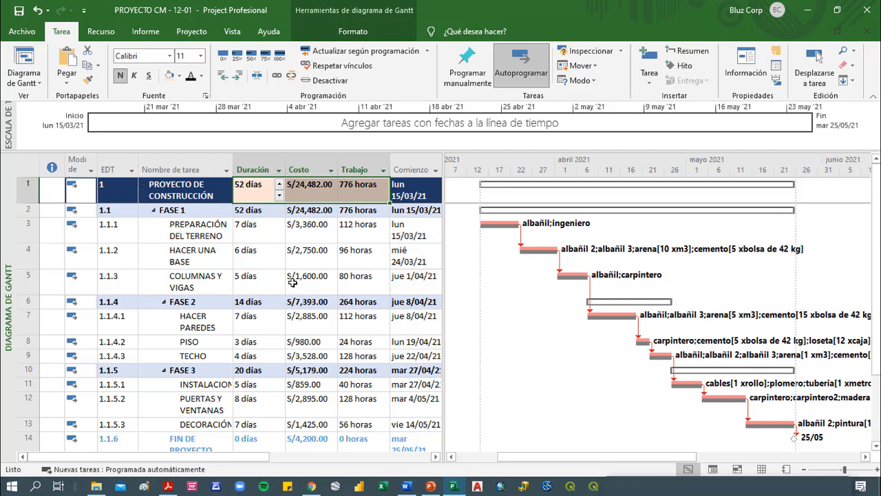